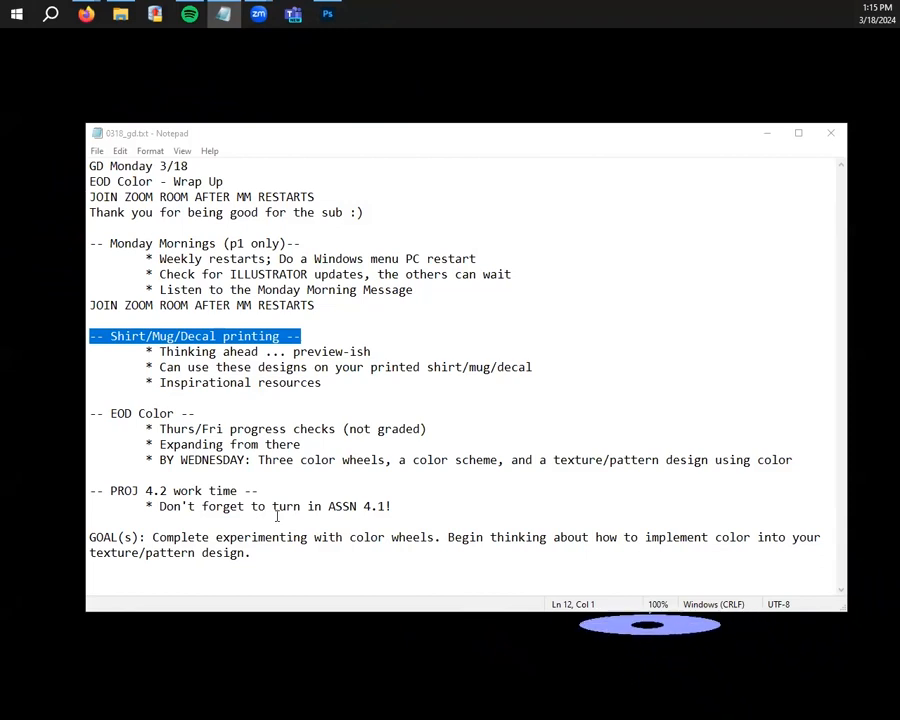
# Highlight the "Shirt/Mug/Decal printing" heading in the class agenda
pyautogui.moveTo(148, 305); pyautogui.dragTo(149, 316)
pyautogui.click(324, 328)
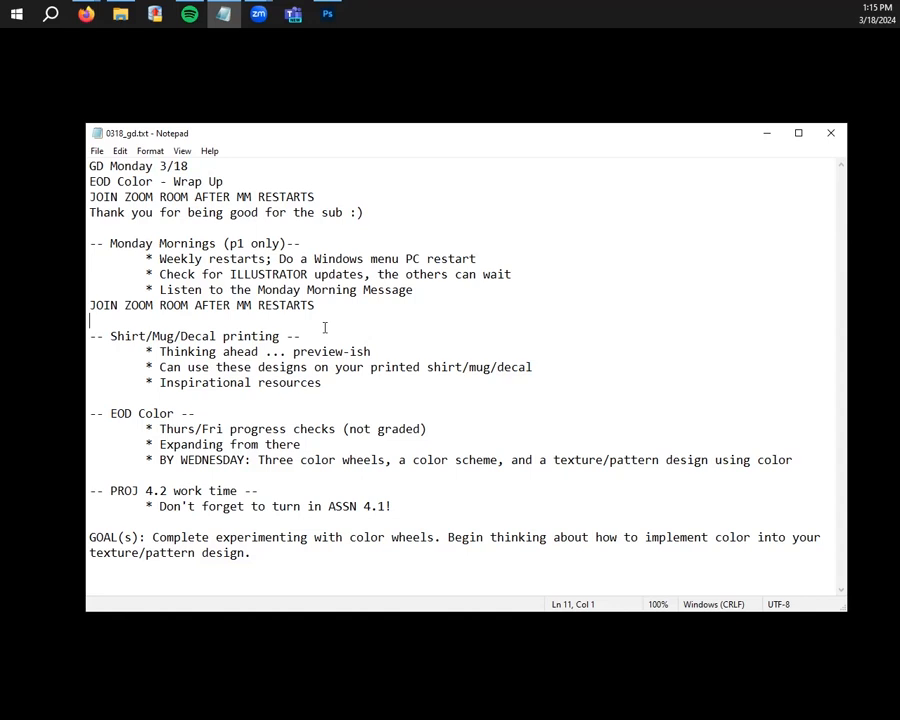
pyautogui.click(272, 305)
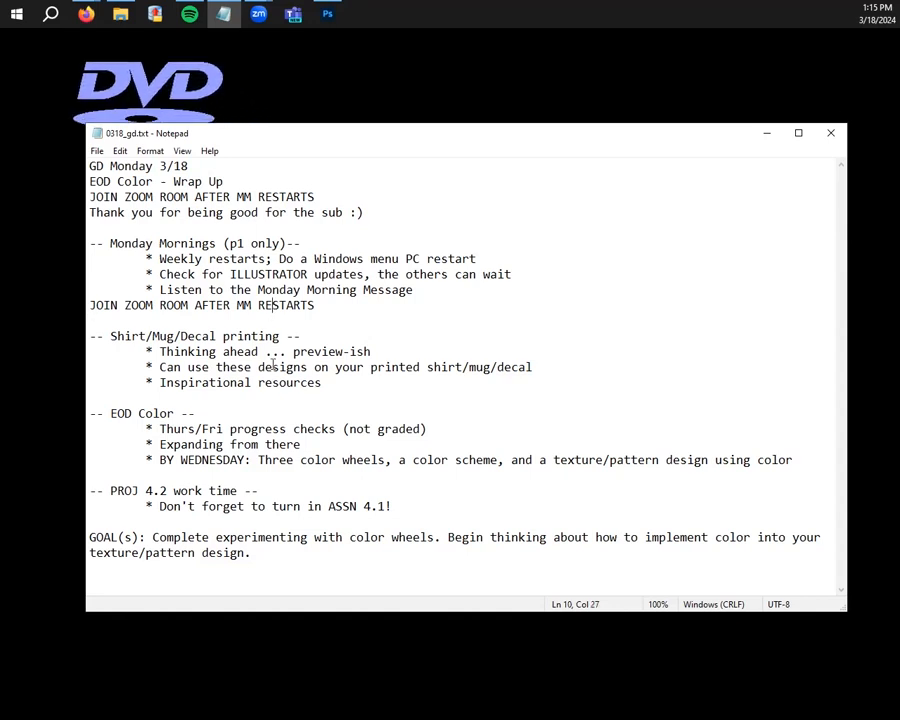
pyautogui.moveTo(327, 337); pyautogui.dragTo(80, 346)
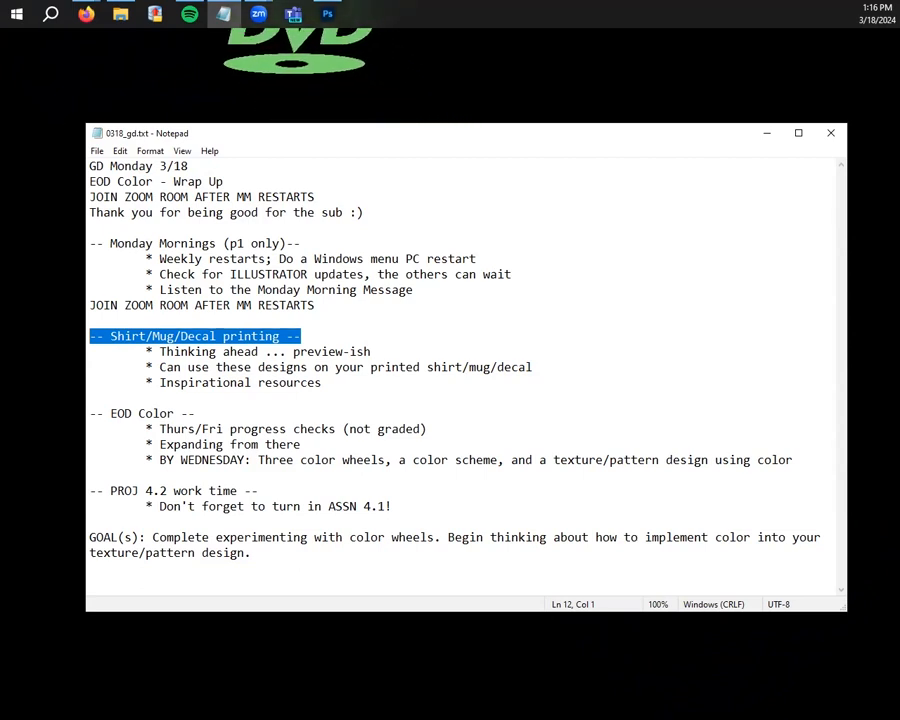
pyautogui.click(255, 306)
pyautogui.moveTo(318, 336); pyautogui.dragTo(80, 336)
pyautogui.click(268, 383)
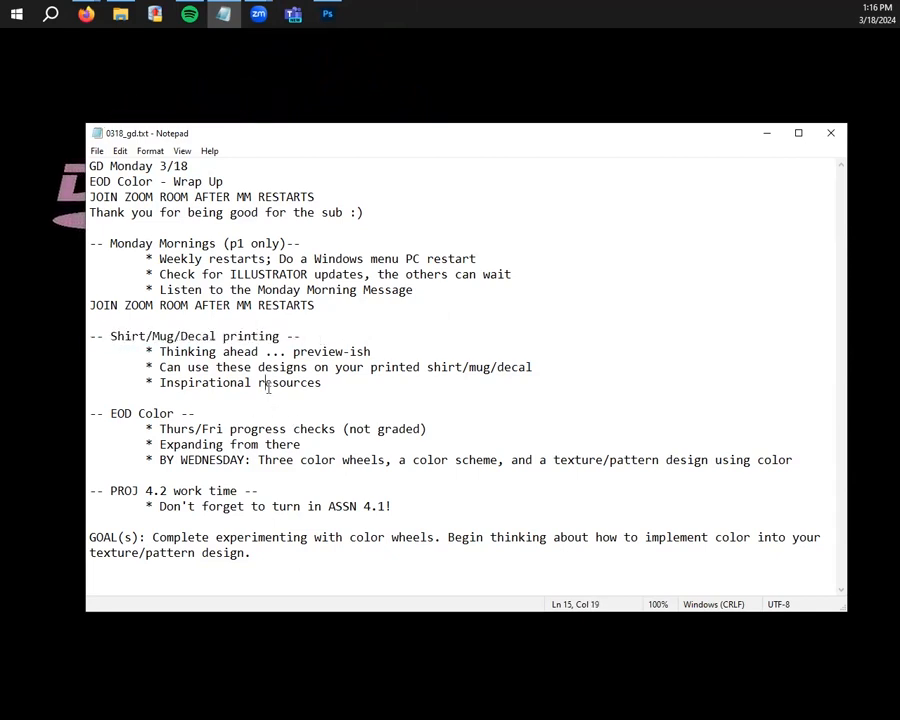
pyautogui.moveTo(302, 336); pyautogui.dragTo(88, 337)
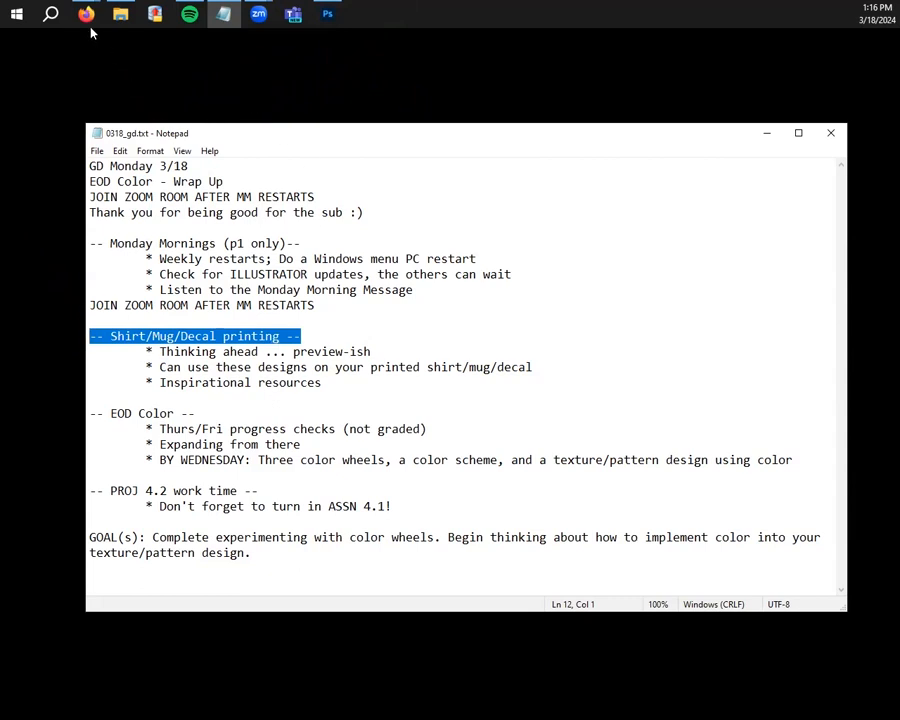
# Switch to Firefox with the T-Shirt, Decal Design, or Mug Design assignment and zoom the page to 133%
pyautogui.moveTo(90, 20)
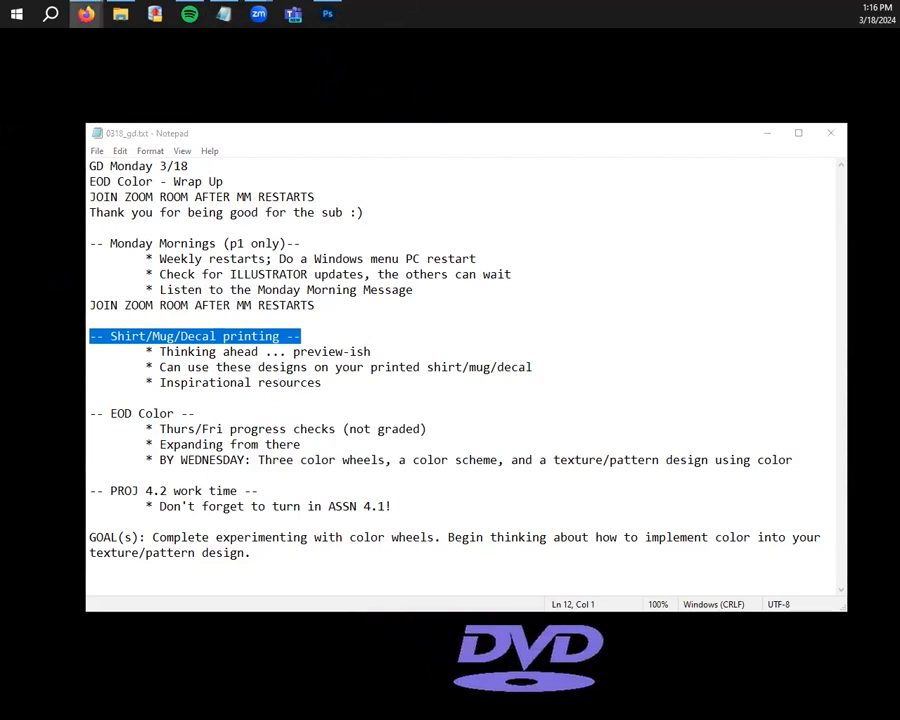
pyautogui.moveTo(322, 14); pyautogui.dragTo(307, 67)
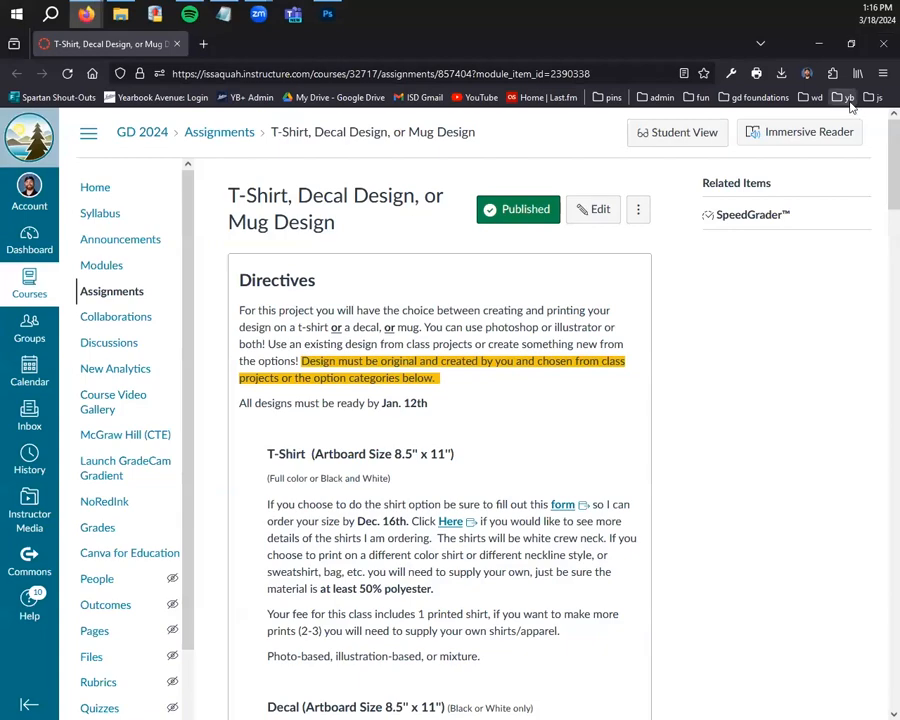
pyautogui.click(881, 73)
pyautogui.click(855, 413)
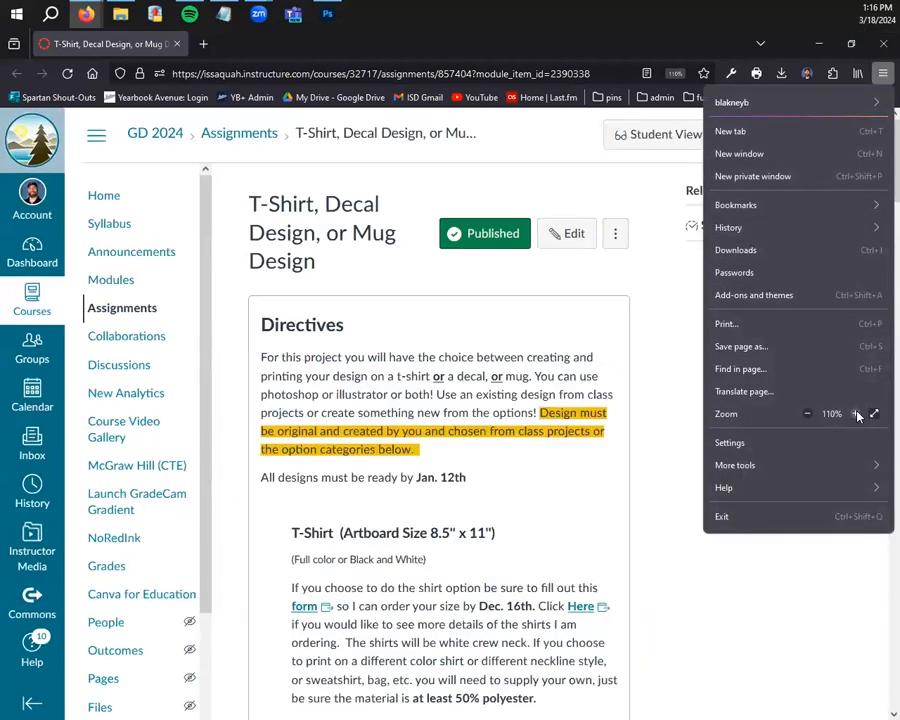
pyautogui.click(855, 413)
pyautogui.click(855, 413)
pyautogui.click(680, 553)
# Read the project directives, the T-shirt, decal and mug artboard requirements, and the design category options
pyautogui.scroll(-3, 672, 556)
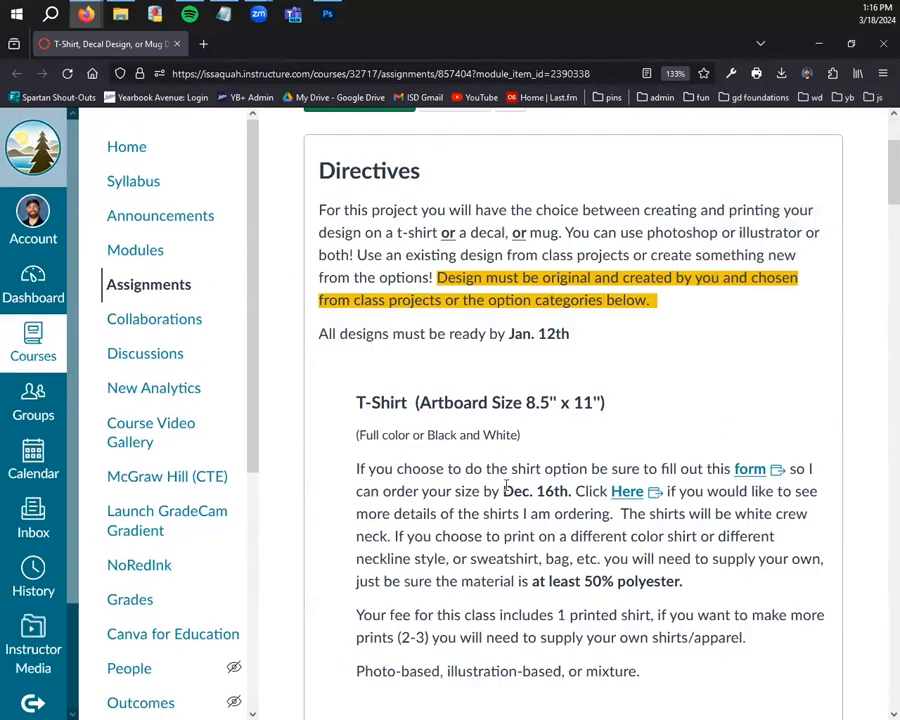
pyautogui.moveTo(507, 314); pyautogui.dragTo(604, 340)
pyautogui.click(604, 340)
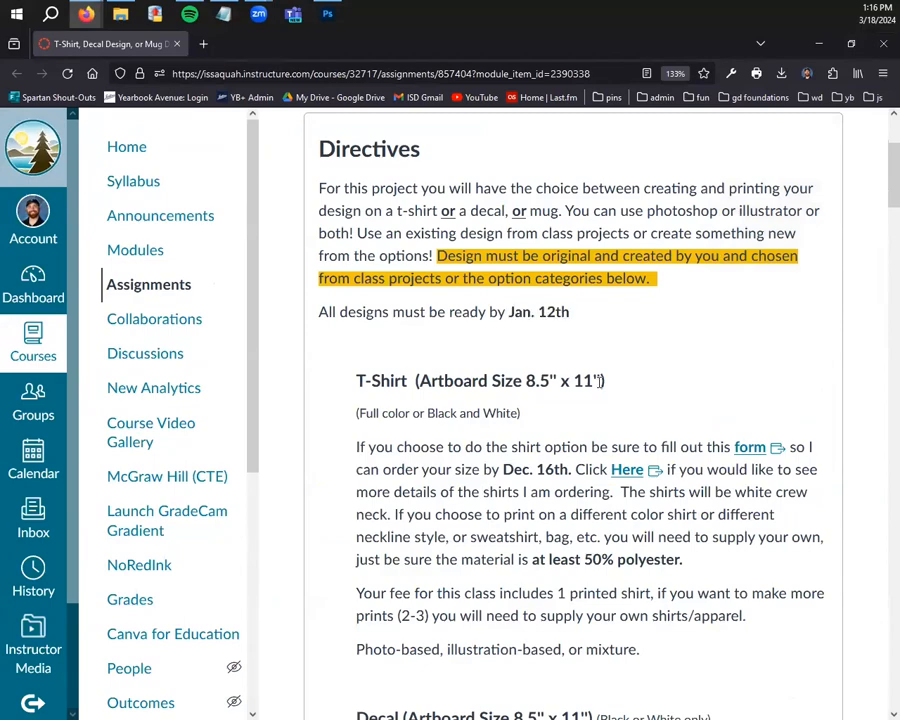
pyautogui.scroll(-8, 633, 317)
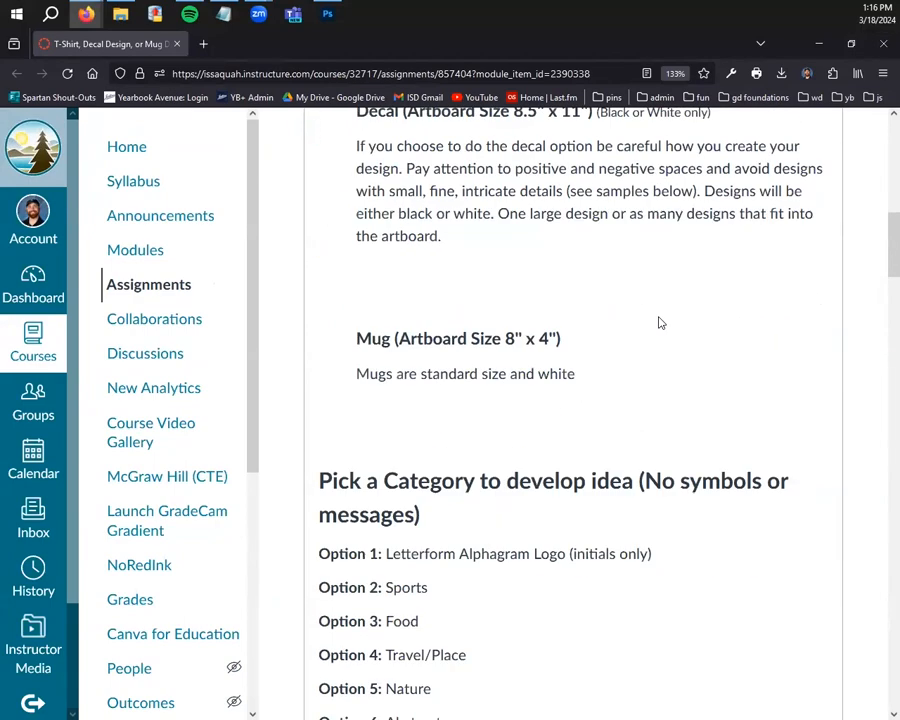
pyautogui.scroll(-5, 659, 322)
pyautogui.scroll(-4, 659, 322)
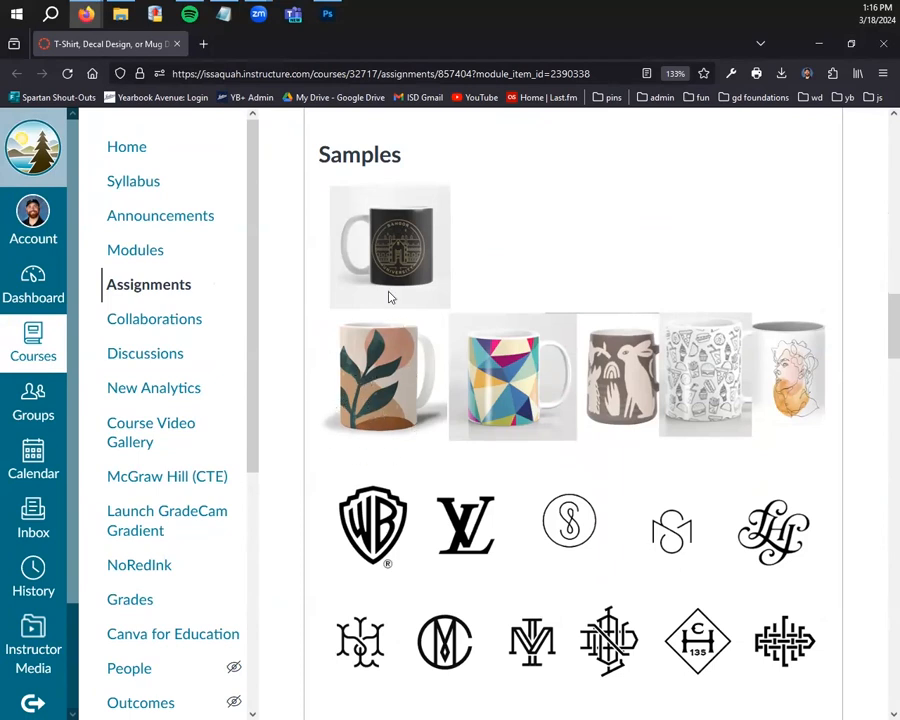
# Look through the sample mugs, monogram logos, decals and T-shirt designs on the assignment page
pyautogui.scroll(-8, 657, 376)
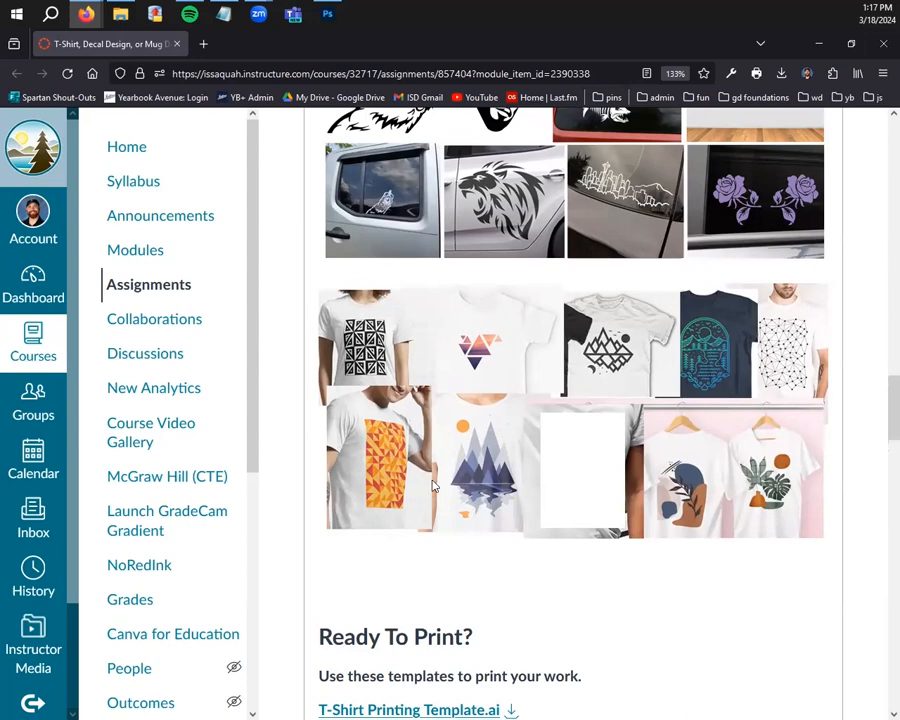
pyautogui.scroll(5, 450, 450)
pyautogui.scroll(-2, 406, 310)
pyautogui.scroll(1, 306, 422)
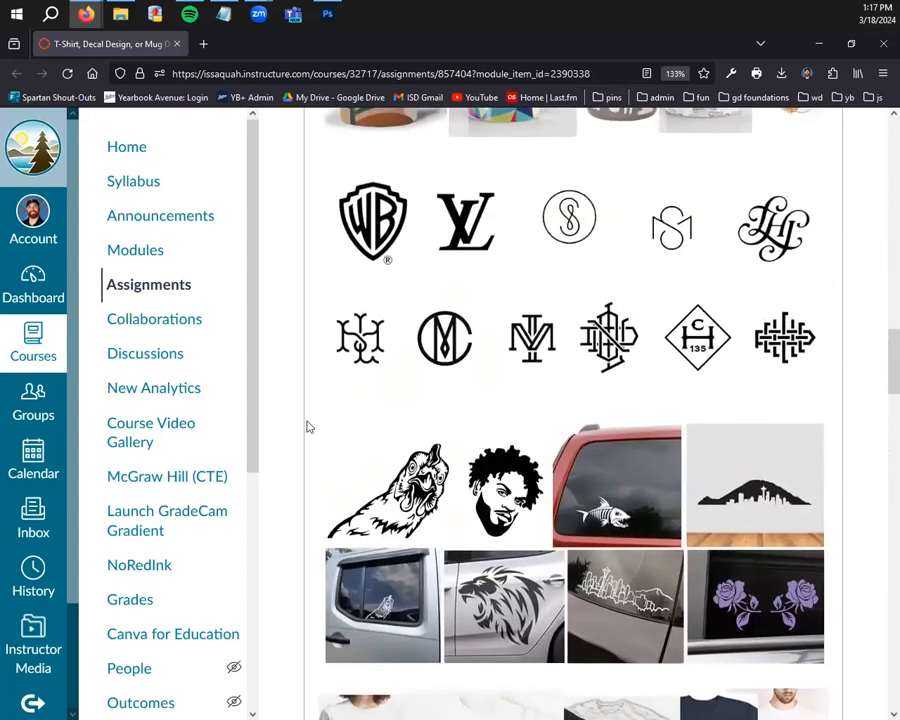
pyautogui.scroll(2, 573, 473)
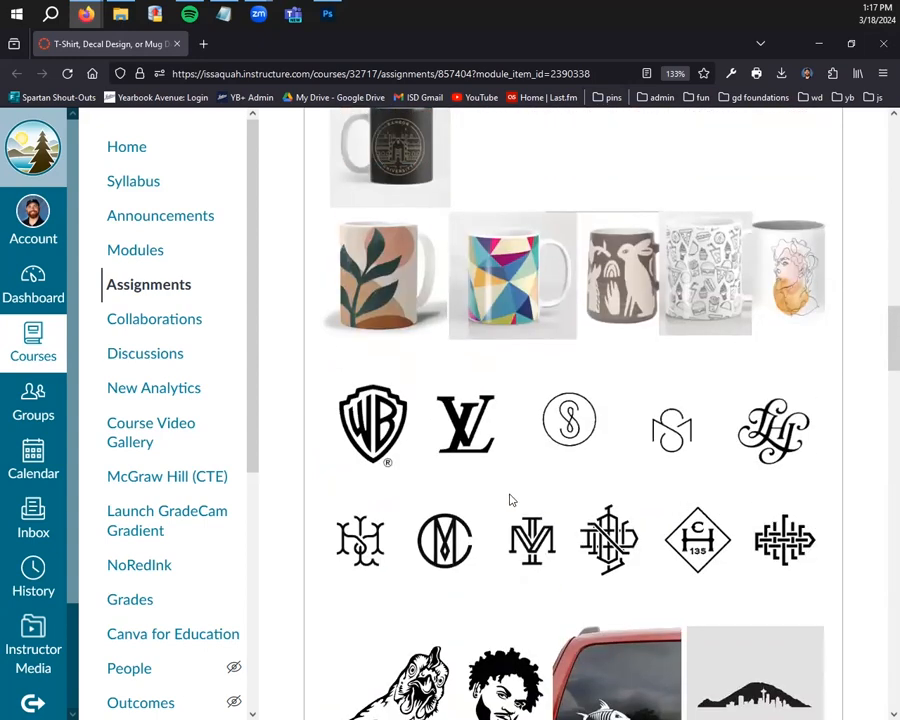
pyautogui.scroll(2, 490, 504)
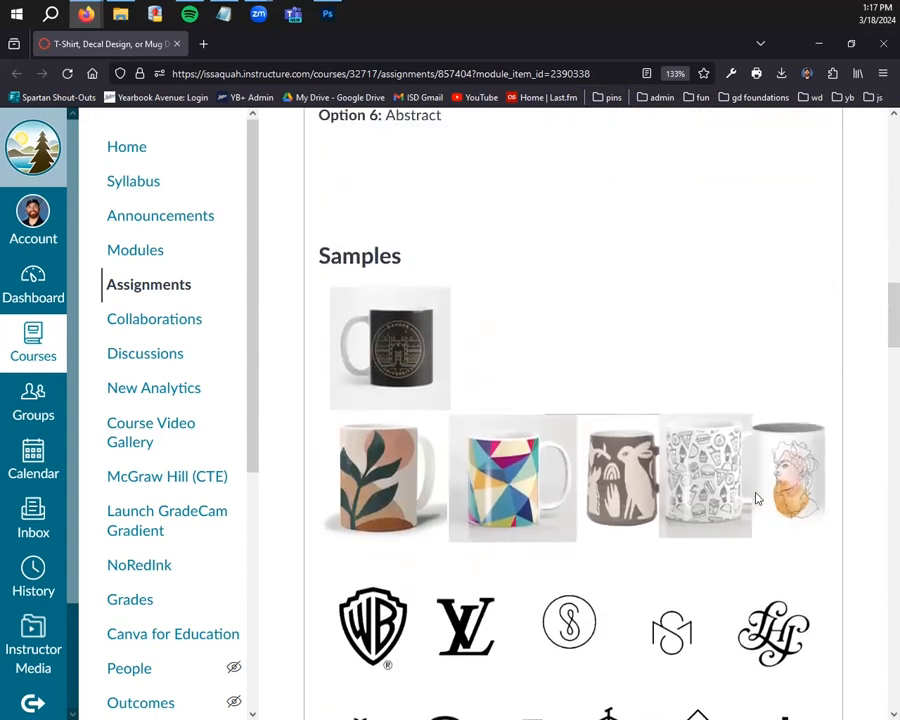
pyautogui.scroll(-7, 569, 434)
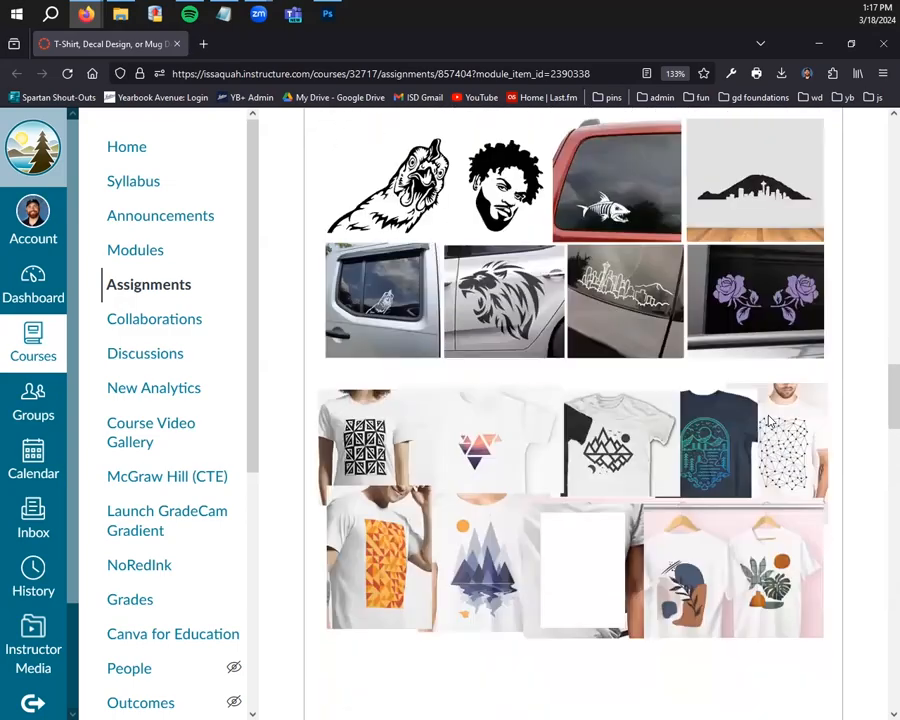
# Review the T-shirt, mug and decal printing process videos and the content disclaimer
pyautogui.scroll(-10, 771, 423)
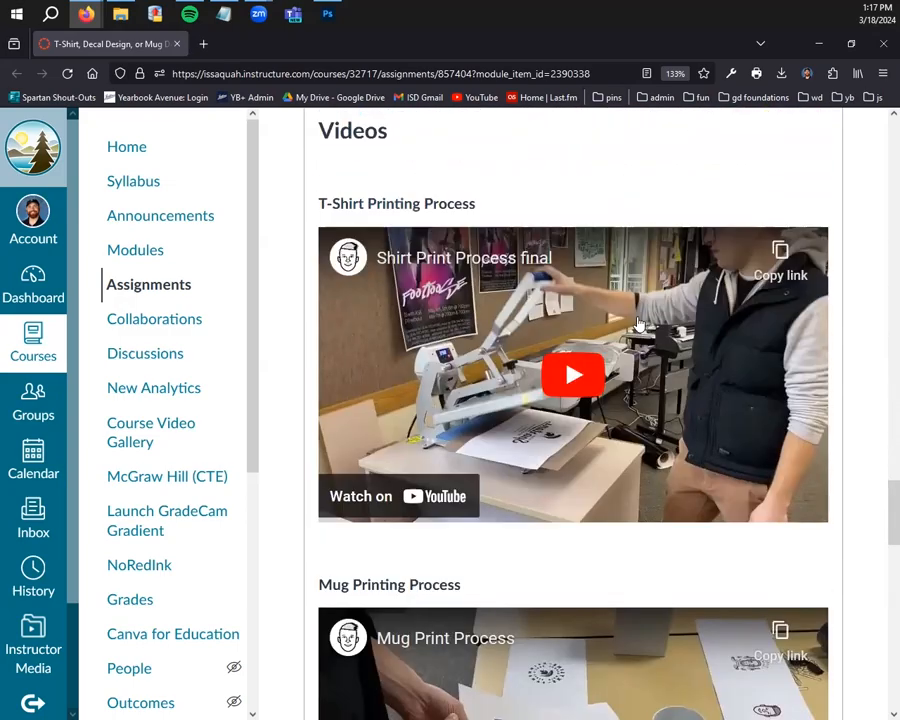
pyautogui.scroll(-5, 638, 330)
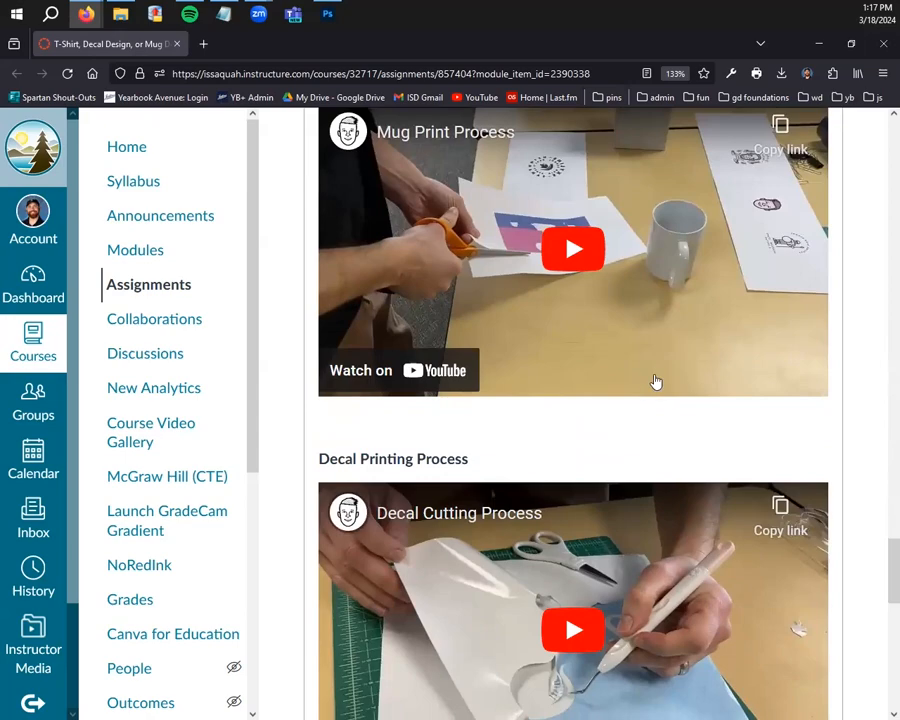
pyautogui.scroll(-6, 655, 381)
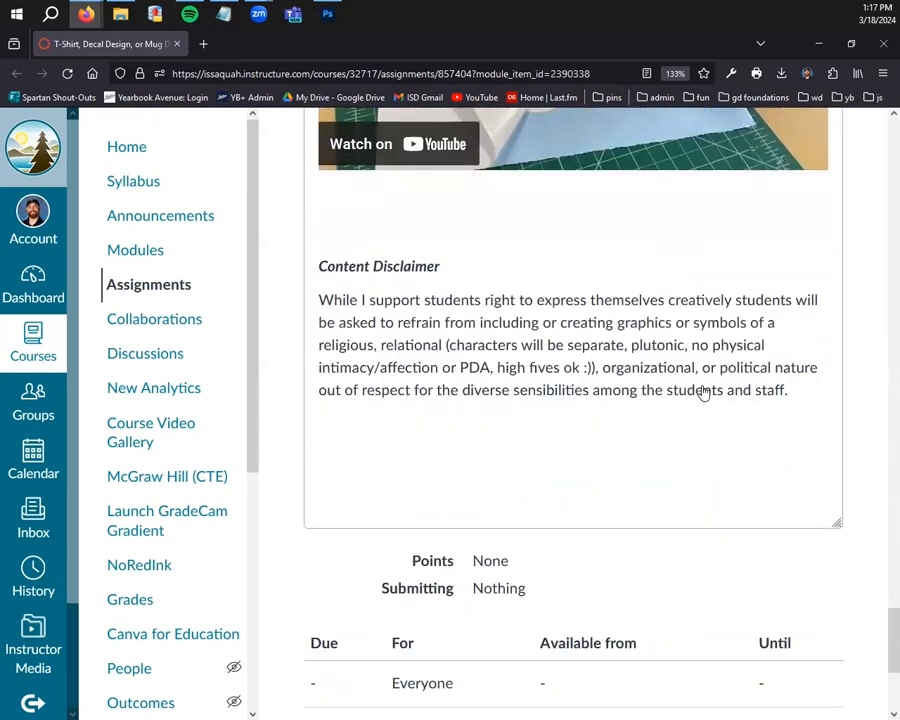
pyautogui.scroll(-1, 690, 351)
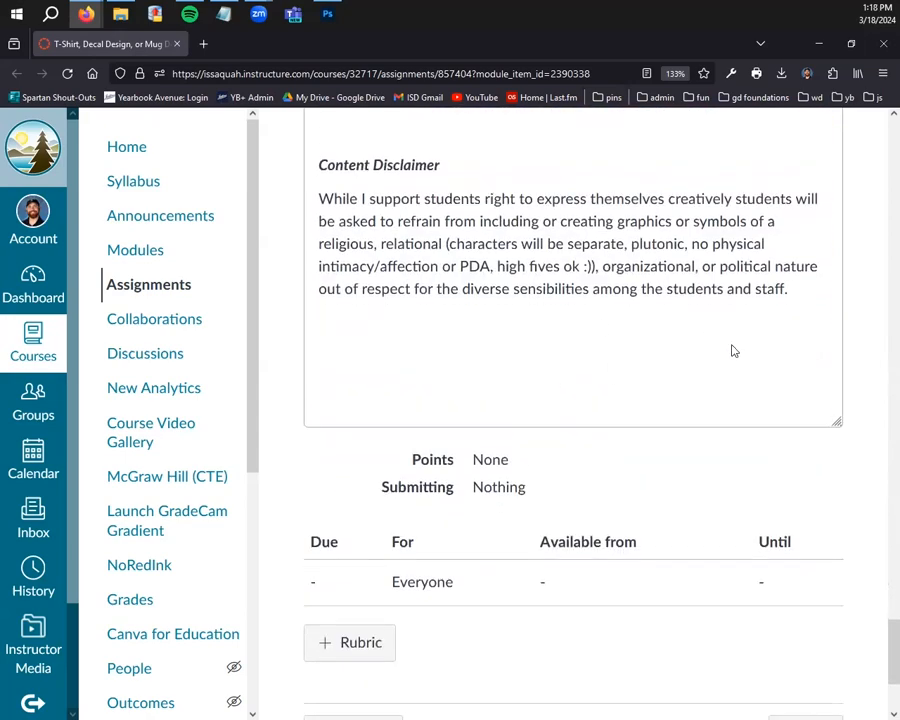
pyautogui.scroll(-2, 412, 247)
# Go back over the sample designs and return to the beginning of the assignment page
pyautogui.scroll(15, 466, 299)
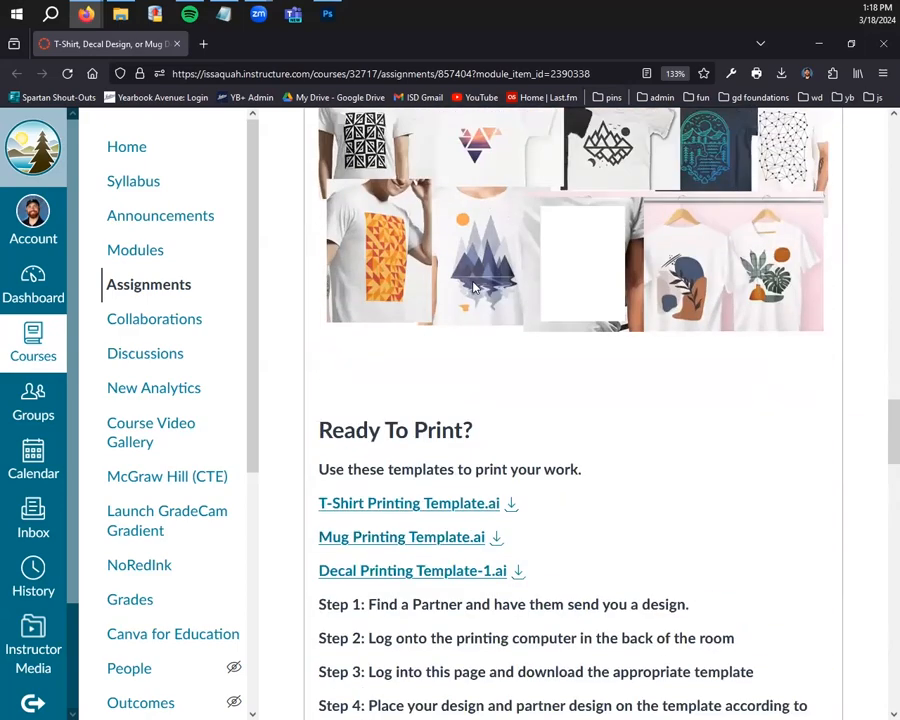
pyautogui.scroll(7, 474, 287)
pyautogui.scroll(-5, 428, 348)
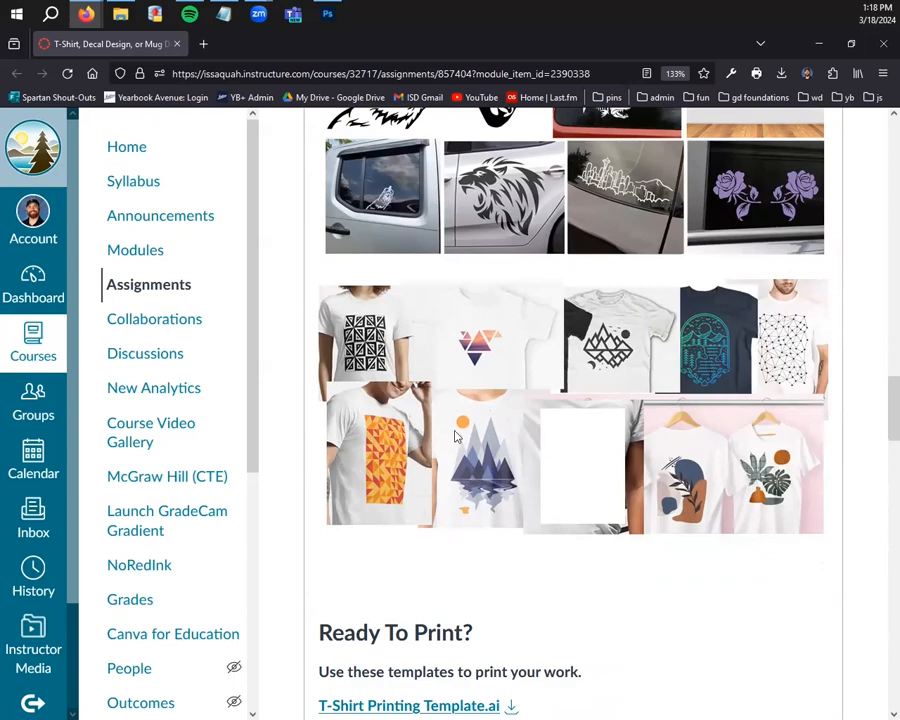
pyautogui.scroll(5, 474, 531)
pyautogui.scroll(10, 474, 531)
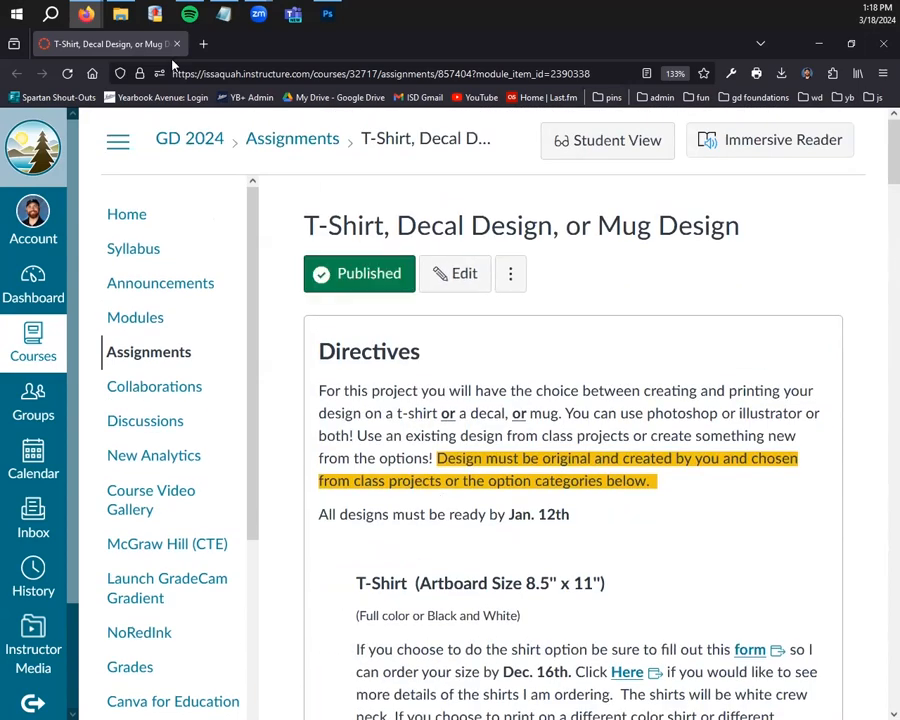
# Close the assignment tab and highlight the "EOD Color" heading in the Notepad agenda
pyautogui.click(178, 45)
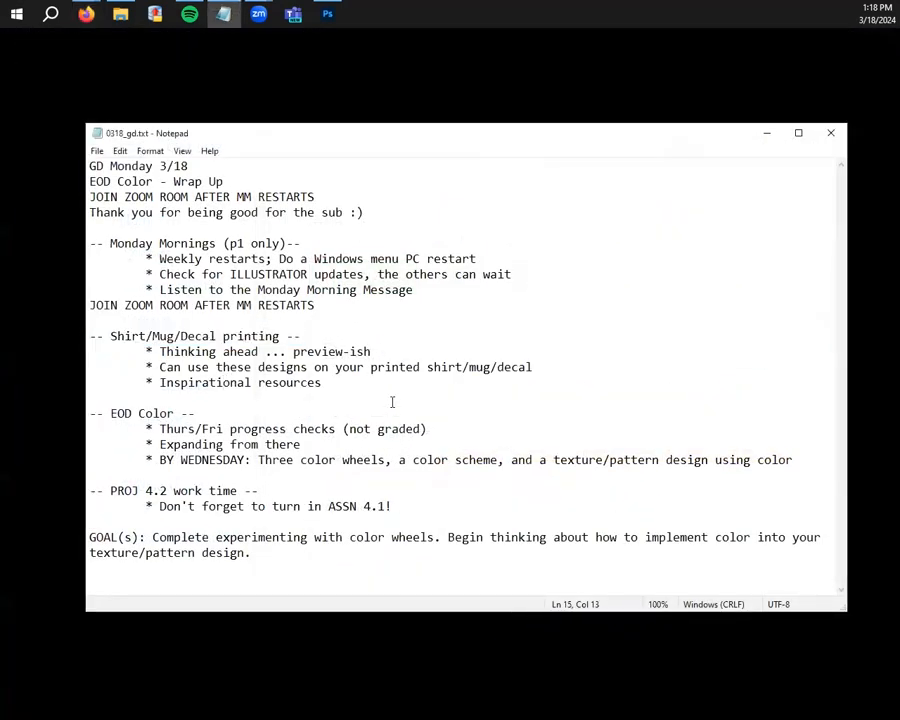
pyautogui.moveTo(213, 412); pyautogui.dragTo(80, 409)
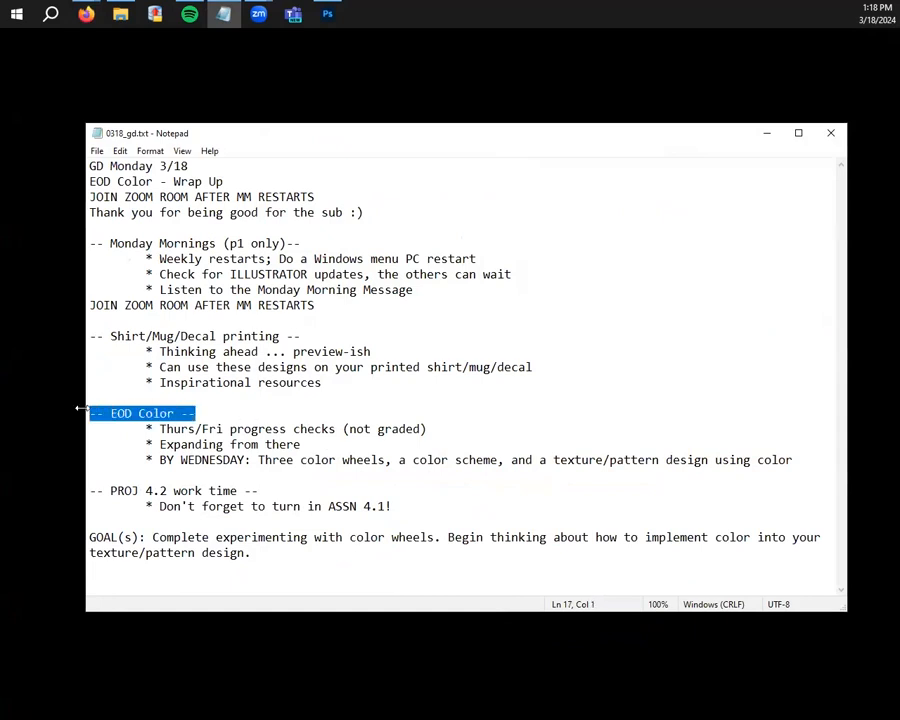
pyautogui.click(255, 429)
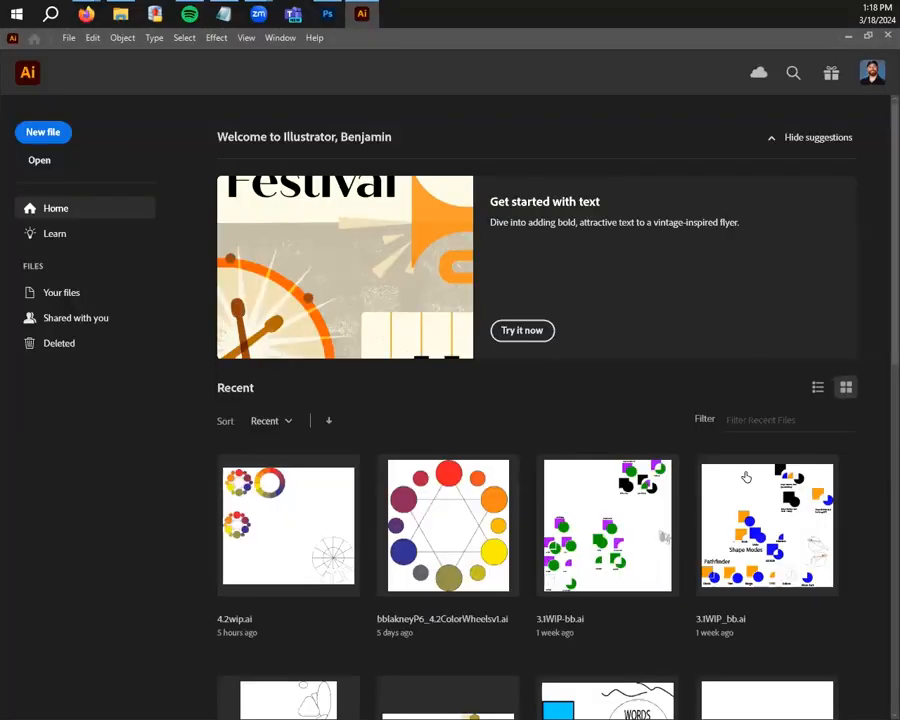
# Open the recent 4.2 ColorWheels v1 file in Illustrator
pyautogui.scroll(-4, 460, 512)
pyautogui.scroll(4, 460, 512)
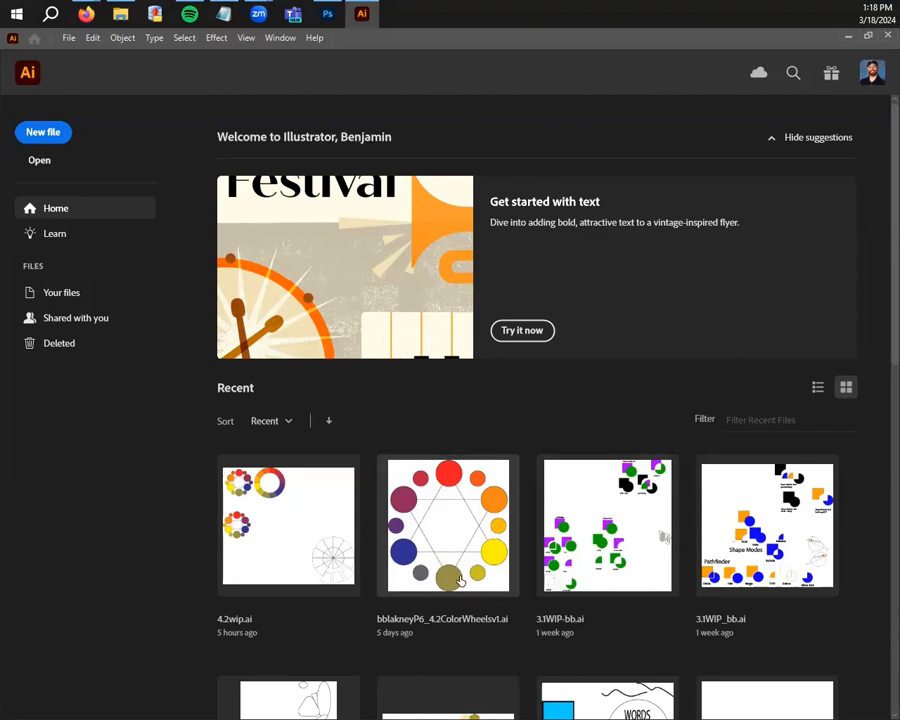
pyautogui.click(461, 581)
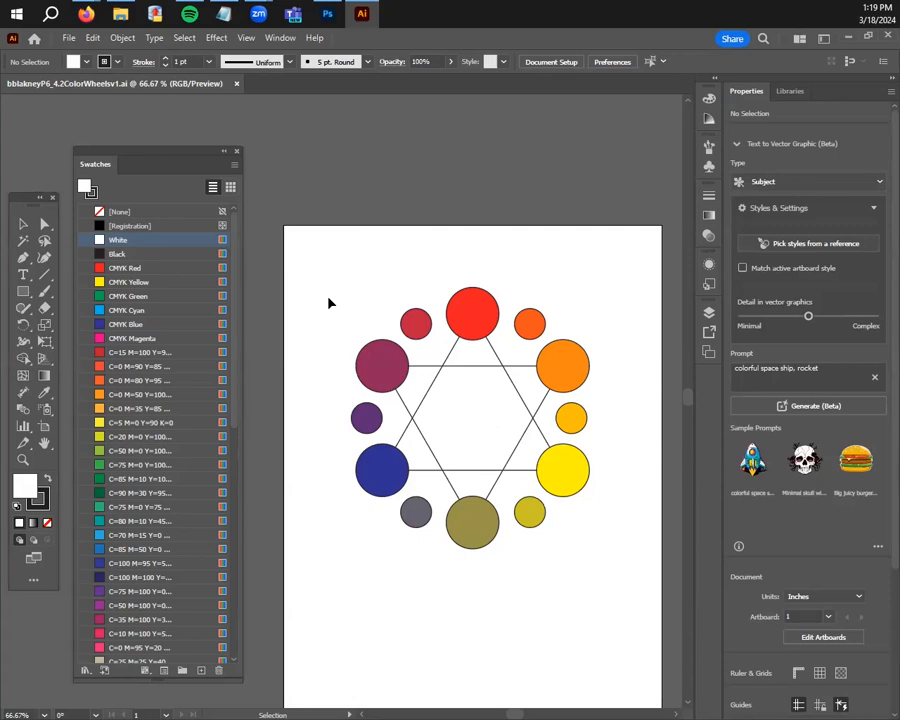
# Move the yellow, olive, blue, maroon and red circles and one triangle away from their places in the color wheel
pyautogui.moveTo(320, 253); pyautogui.dragTo(652, 586)
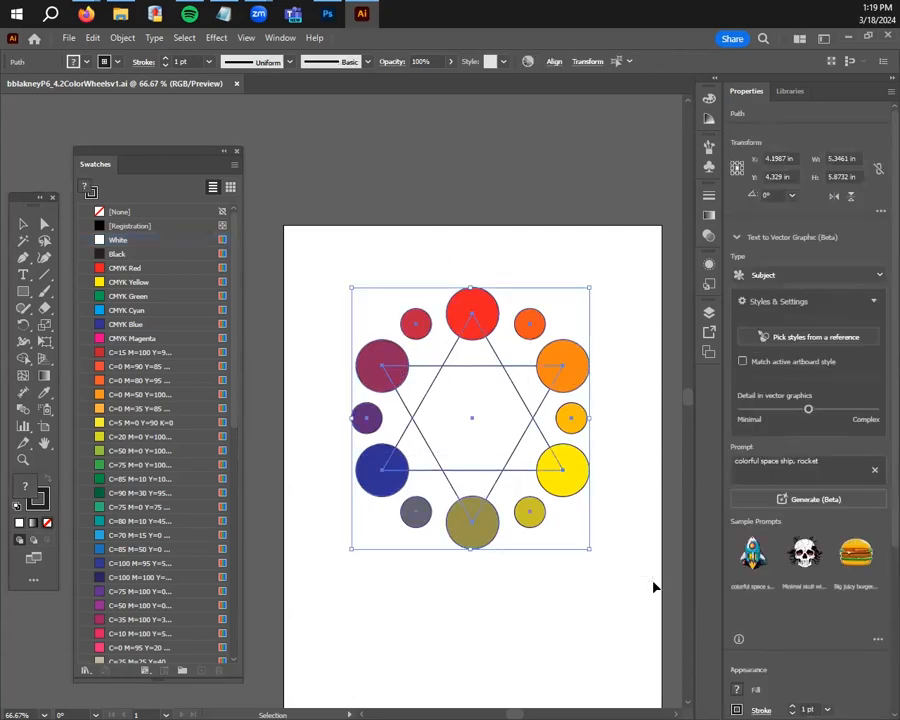
pyautogui.click(588, 496)
pyautogui.moveTo(572, 484); pyautogui.dragTo(611, 522)
pyautogui.moveTo(486, 534); pyautogui.dragTo(430, 546)
pyautogui.moveTo(388, 486); pyautogui.dragTo(357, 486)
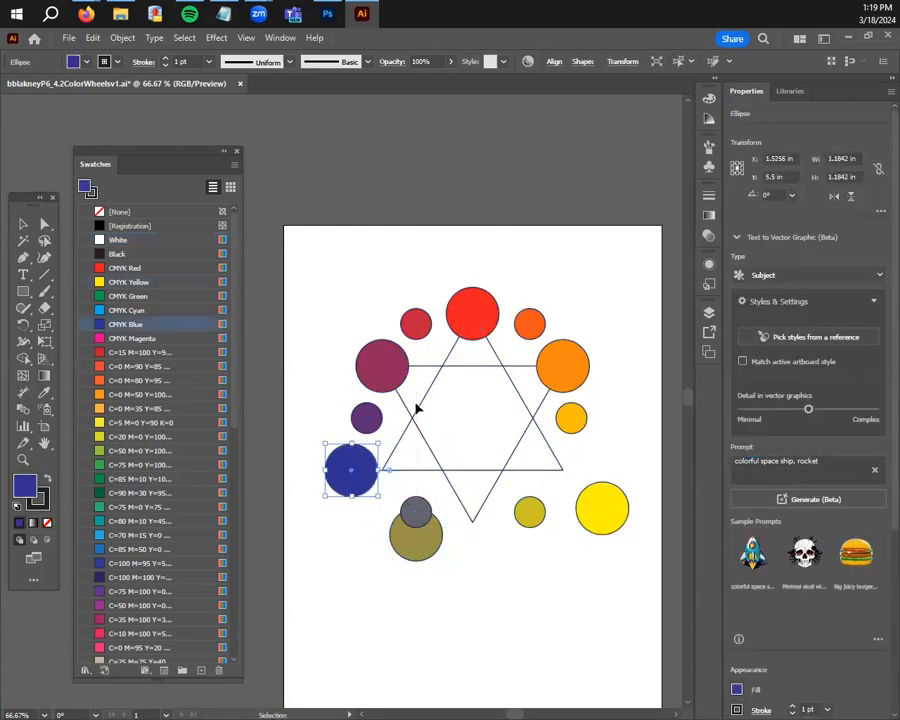
pyautogui.moveTo(418, 396); pyautogui.dragTo(332, 338)
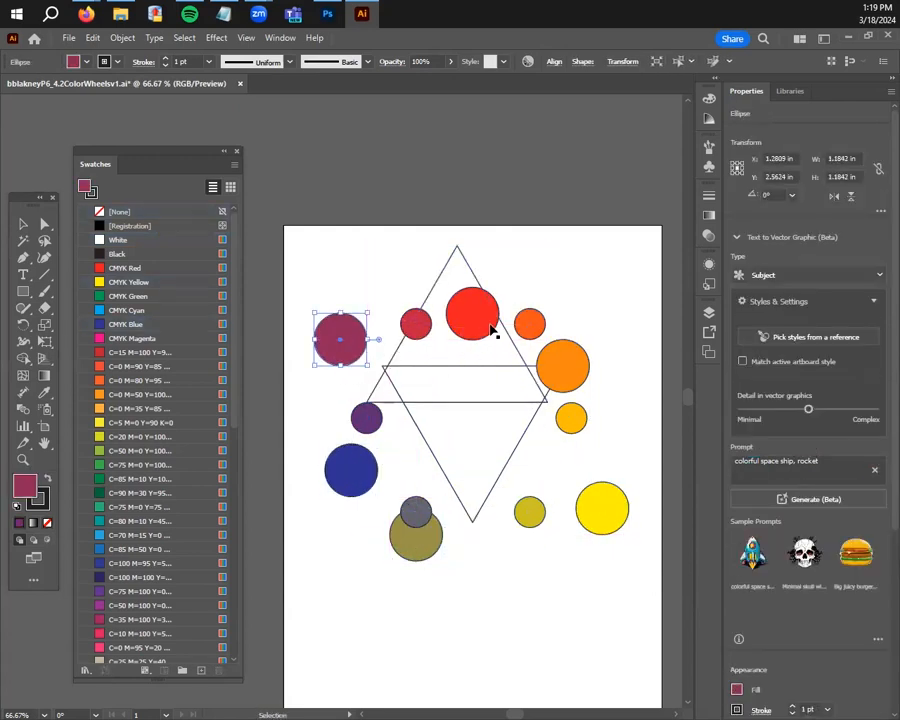
pyautogui.moveTo(473, 319); pyautogui.dragTo(557, 268)
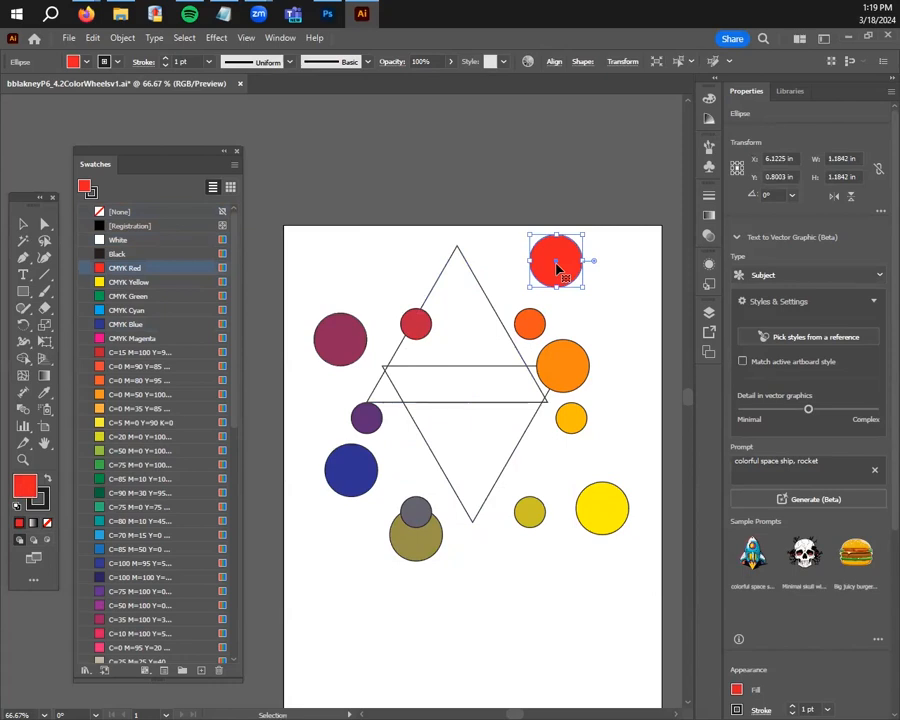
# Undo all the circle and triangle moves in the color wheel and clear the selection
pyautogui.hotkey('ctrl', 'z')
pyautogui.hotkey('ctrl', 'z')
pyautogui.hotkey('ctrl', 'z')
pyautogui.hotkey('ctrl', 'z')
pyautogui.hotkey('ctrl', 'z')
pyautogui.hotkey('ctrl', 'z')
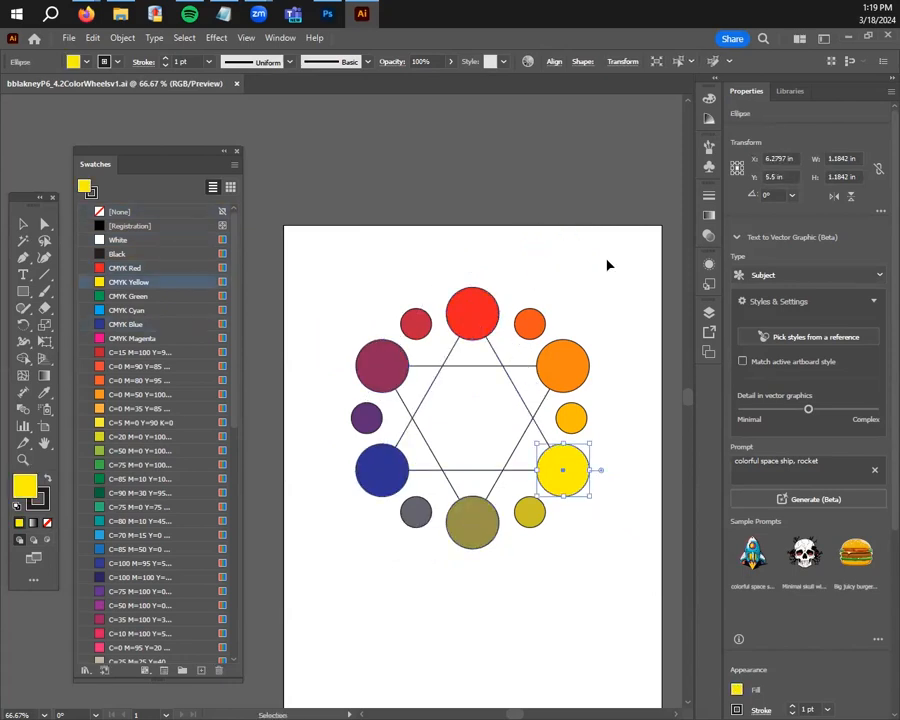
pyautogui.click(586, 263)
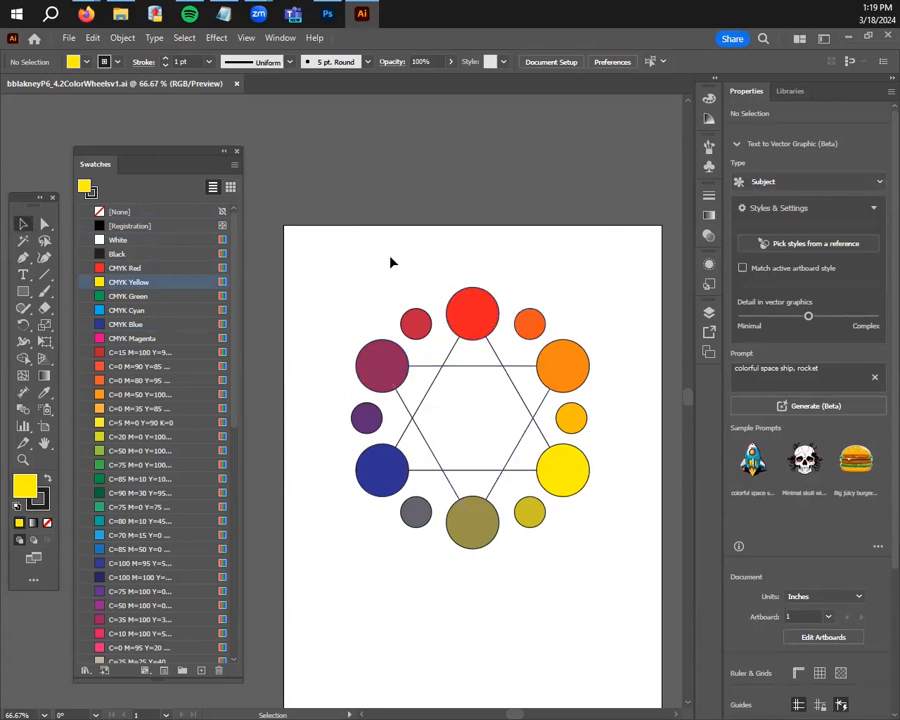
# Group all the circles and triangles of the color wheel and shift the group on the artboard
pyautogui.moveTo(299, 247); pyautogui.dragTo(640, 614)
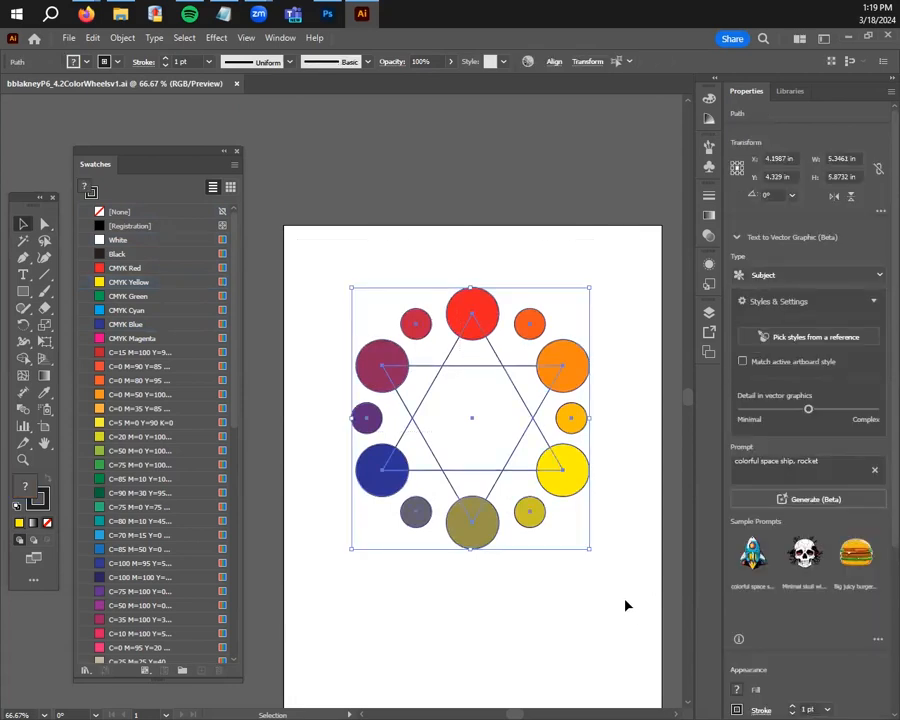
pyautogui.press('a')
pyautogui.press('v')
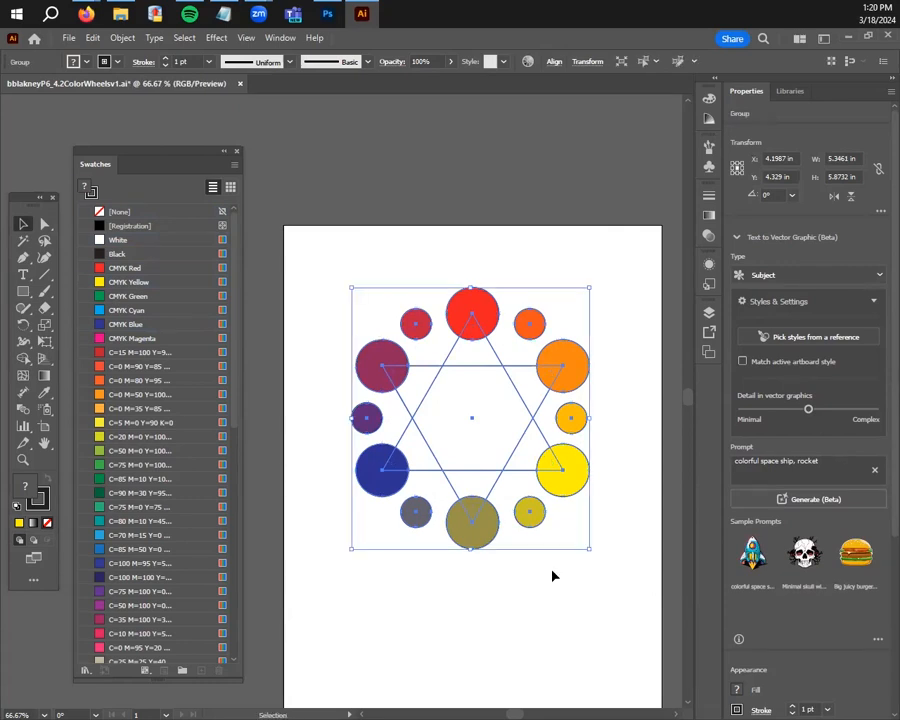
pyautogui.click(566, 585)
pyautogui.moveTo(573, 494); pyautogui.dragTo(458, 466)
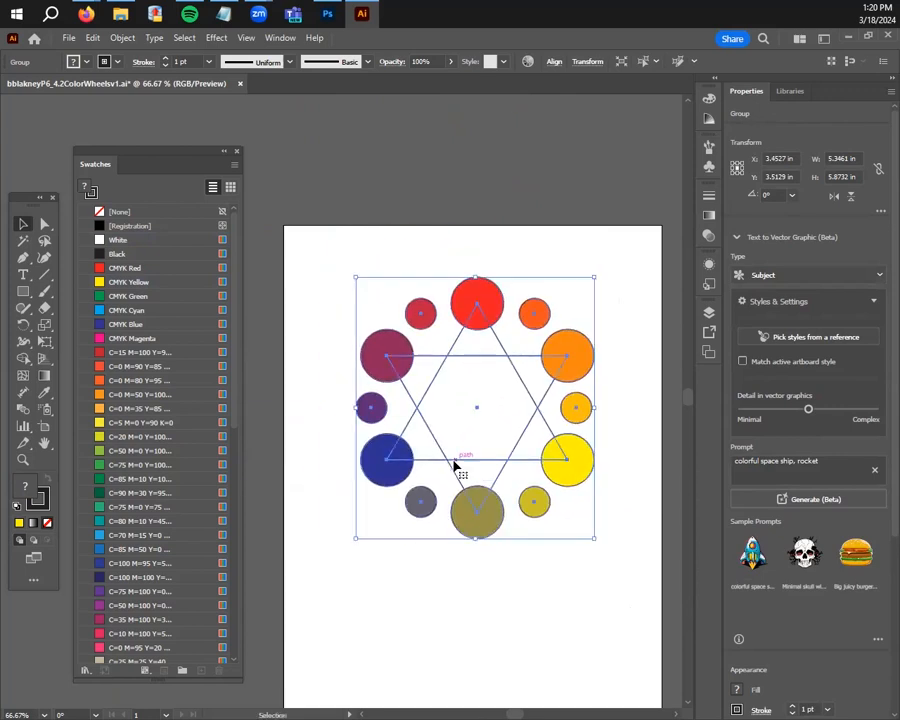
# Ungroup the color wheel and move the red circle, maroon circle and inverted triangle away from their places
pyautogui.rightClick(452, 460)
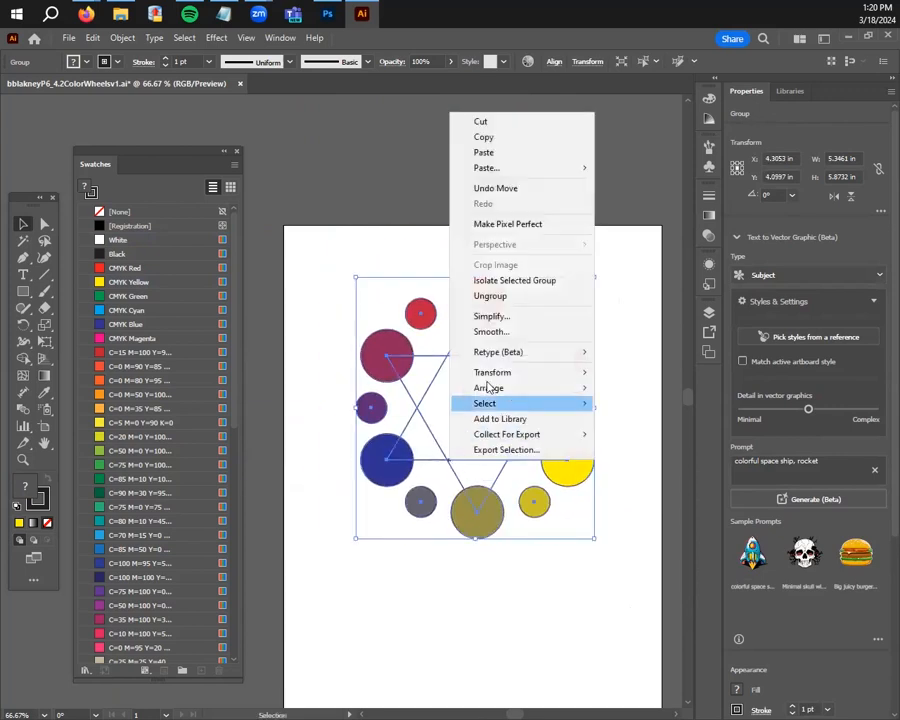
pyautogui.click(517, 301)
pyautogui.click(516, 300)
pyautogui.moveTo(473, 318); pyautogui.dragTo(452, 287)
pyautogui.moveTo(390, 352); pyautogui.dragTo(348, 329)
pyautogui.click(516, 348)
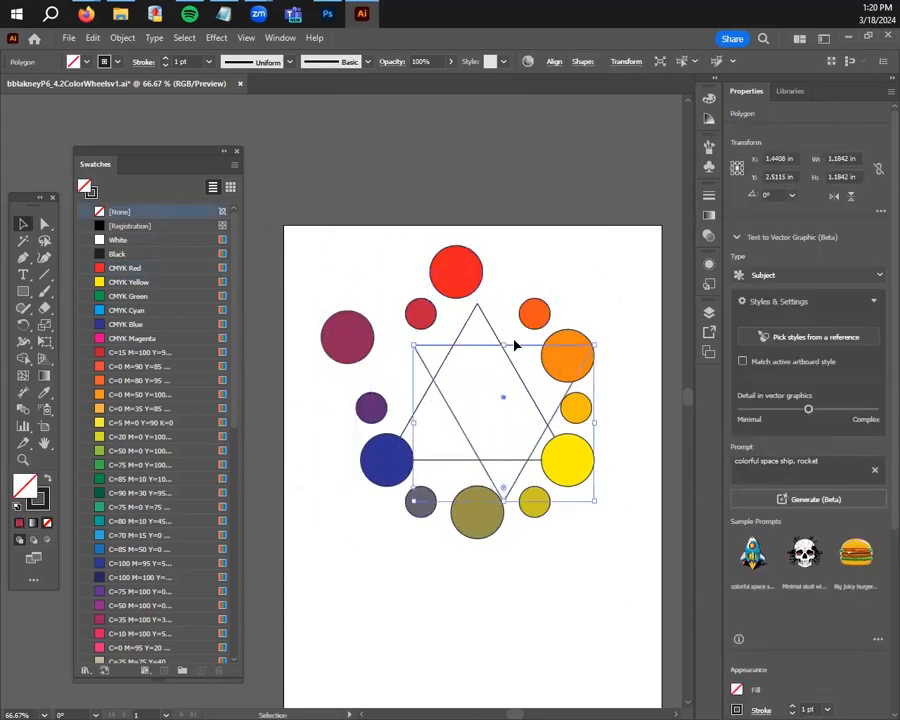
# Undo the separate circle and triangle moves and the ungrouping of the color wheel
pyautogui.press('a')
pyautogui.hotkey('ctrl', 'z')
pyautogui.hotkey('ctrl', 'z')
pyautogui.hotkey('ctrl', 'z')
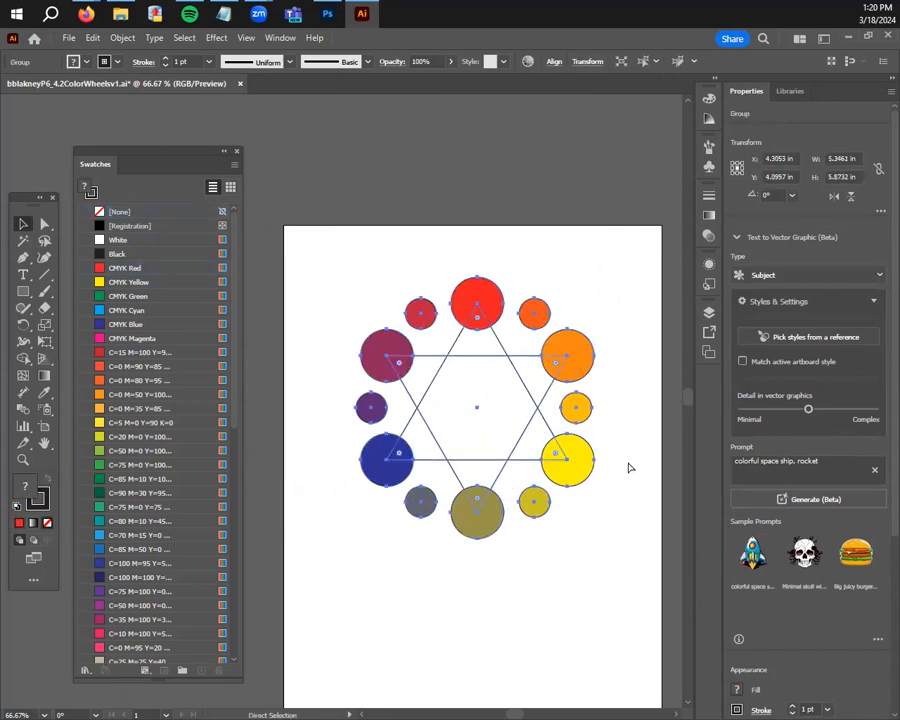
# Try to scale down the color wheel group and place it above the artboard
pyautogui.click(624, 448)
pyautogui.moveTo(554, 455); pyautogui.dragTo(532, 396)
pyautogui.moveTo(553, 458); pyautogui.dragTo(365, 195)
pyautogui.click(550, 422)
pyautogui.click(517, 420)
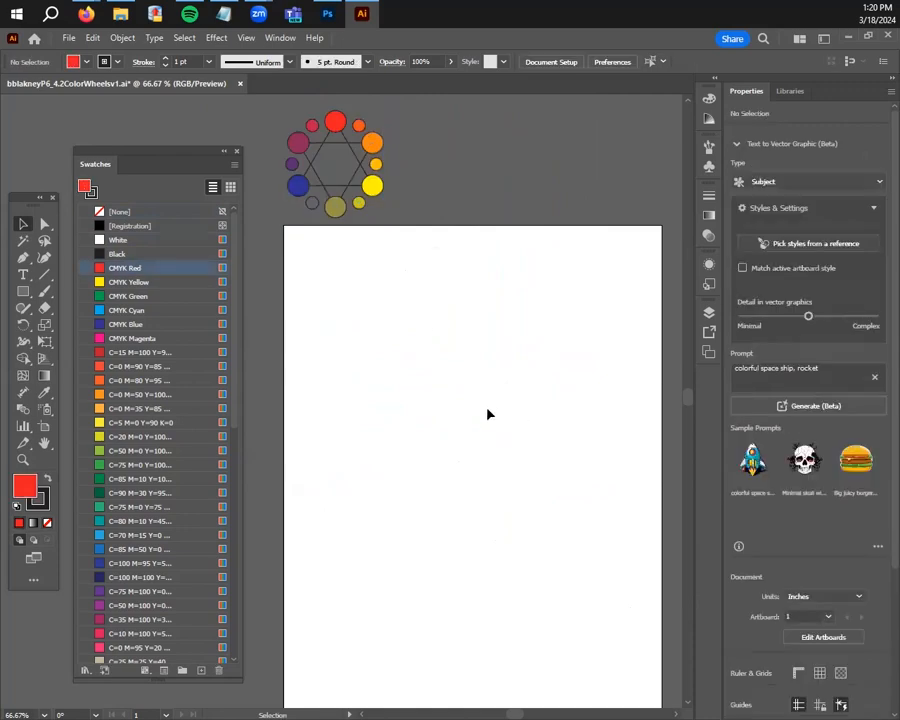
# Undo the scaling and moving of the color wheel above the artboard
pyautogui.hotkey('ctrl', 'z')
pyautogui.hotkey('ctrl', 'z')
pyautogui.hotkey('ctrl', 'z')
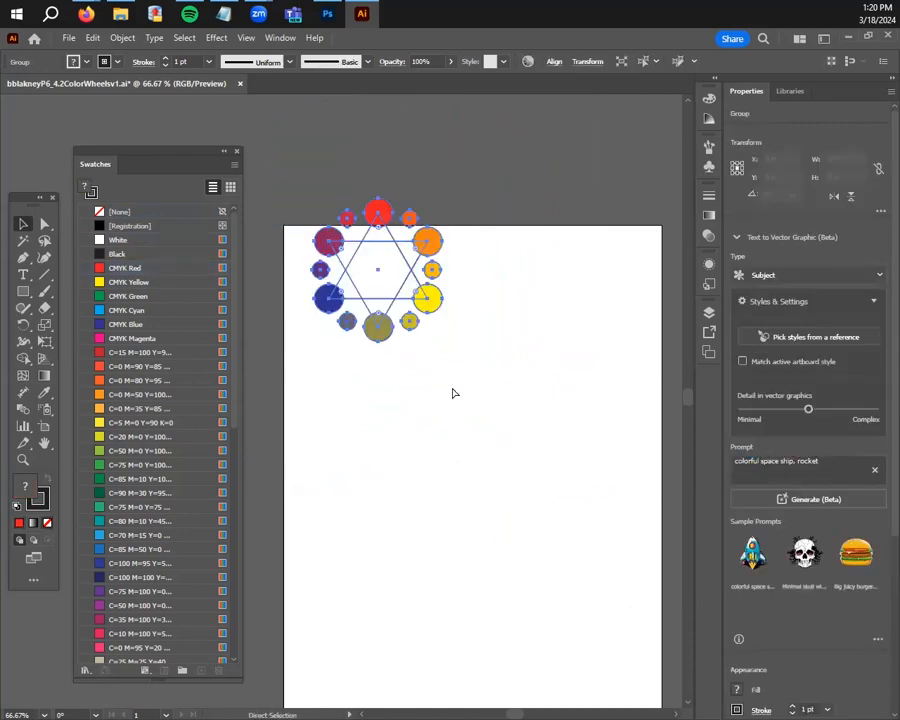
pyautogui.hotkey('ctrl', 'z')
pyautogui.hotkey('ctrl', 'z')
pyautogui.hotkey('ctrl', 'z')
pyautogui.press('a')
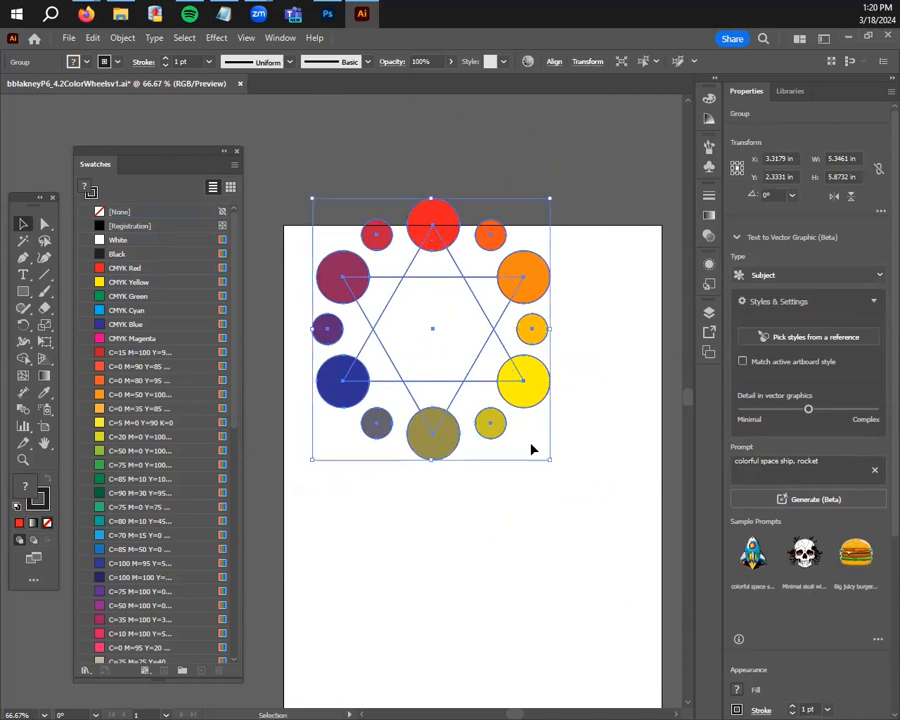
# Scale the color wheel group down proportionally, park it above the artboard's upper-left corner and deselect it
pyautogui.click(531, 444)
pyautogui.click(520, 380)
pyautogui.moveTo(550, 461); pyautogui.dragTo(426, 352)
pyautogui.click(390, 322)
pyautogui.moveTo(374, 254); pyautogui.dragTo(344, 154)
pyautogui.moveTo(341, 211); pyautogui.dragTo(341, 258)
pyautogui.click(497, 438)
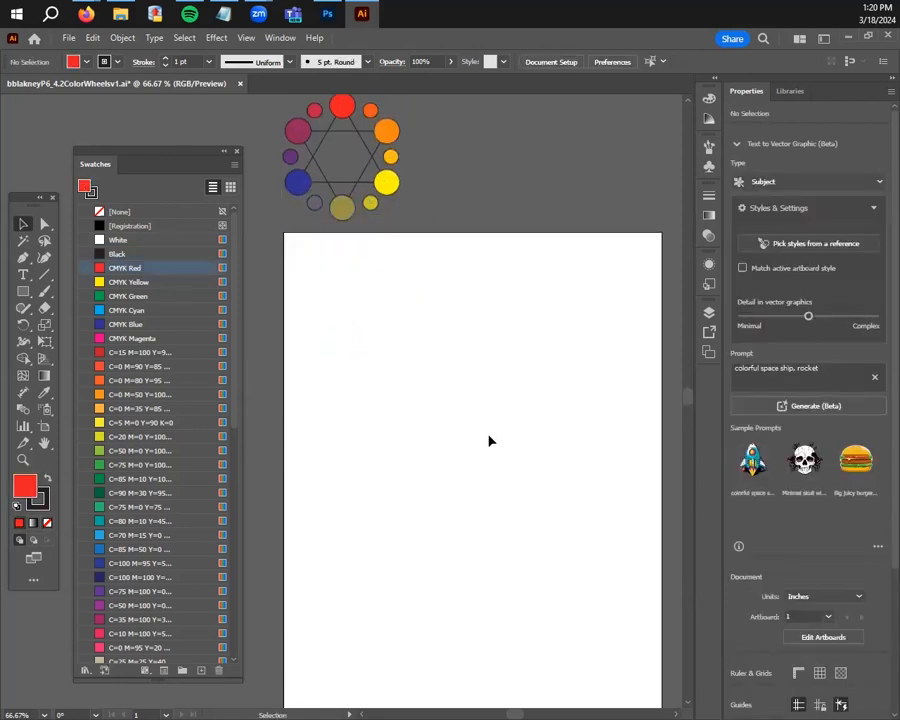
# Draw a trial polar grid about 5.28 by 6.3 in on the empty artboard and delete it
pyautogui.scroll(-3, 455, 440)
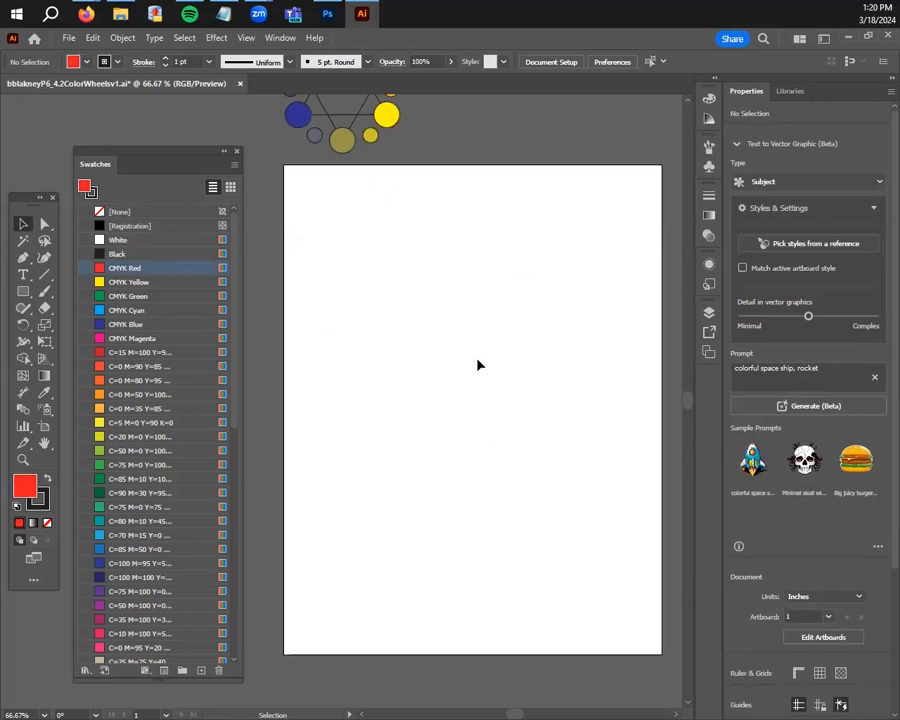
pyautogui.click(48, 279)
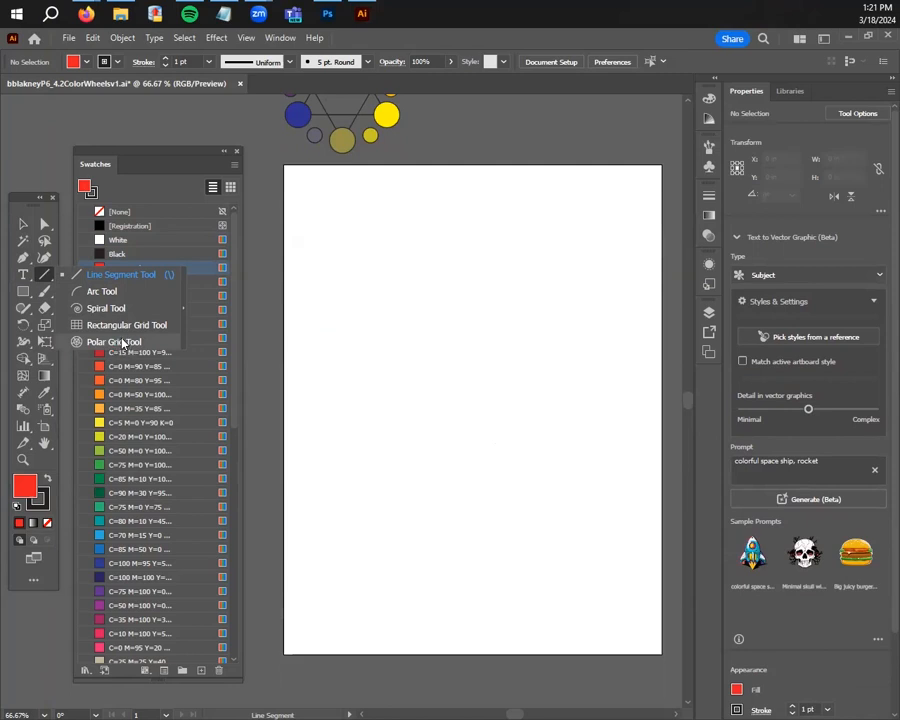
pyautogui.doubleClick(45, 279)
pyautogui.click(478, 420)
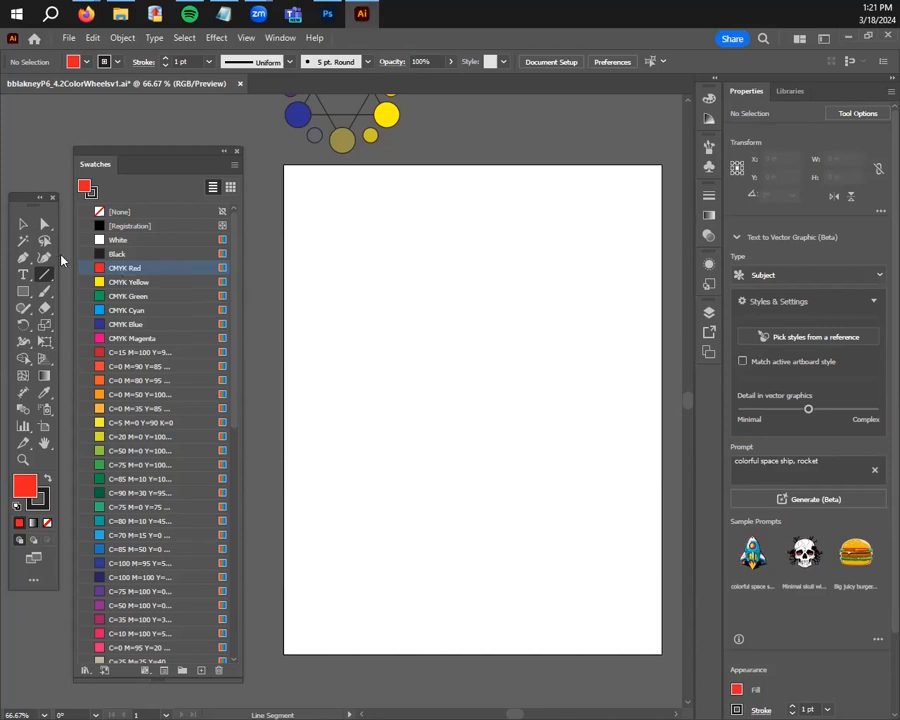
pyautogui.click(44, 274)
pyautogui.click(120, 340)
pyautogui.moveTo(374, 286); pyautogui.dragTo(566, 524)
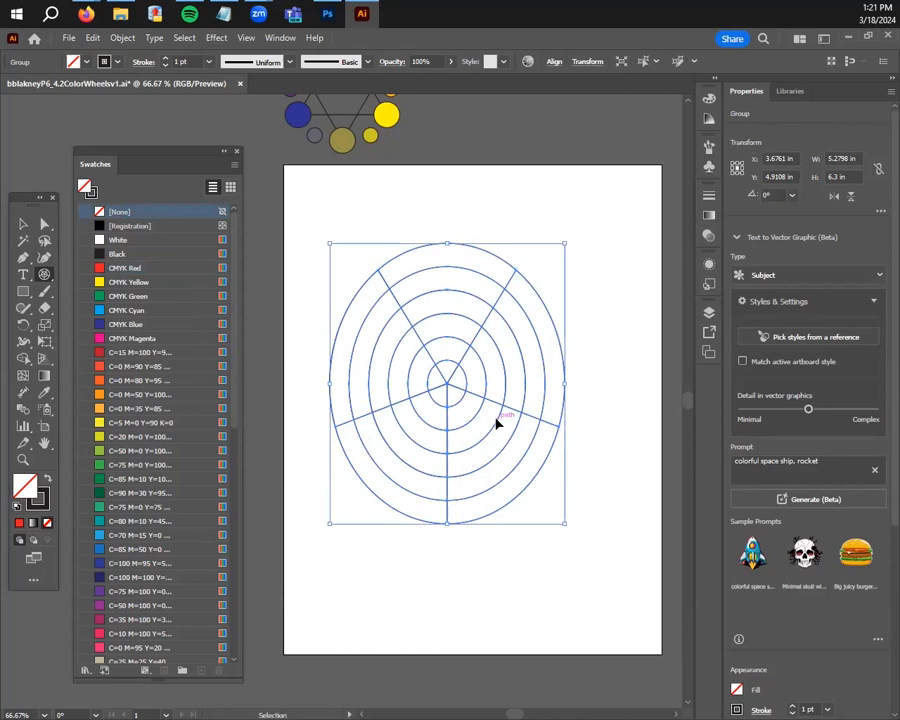
pyautogui.press('Delete')
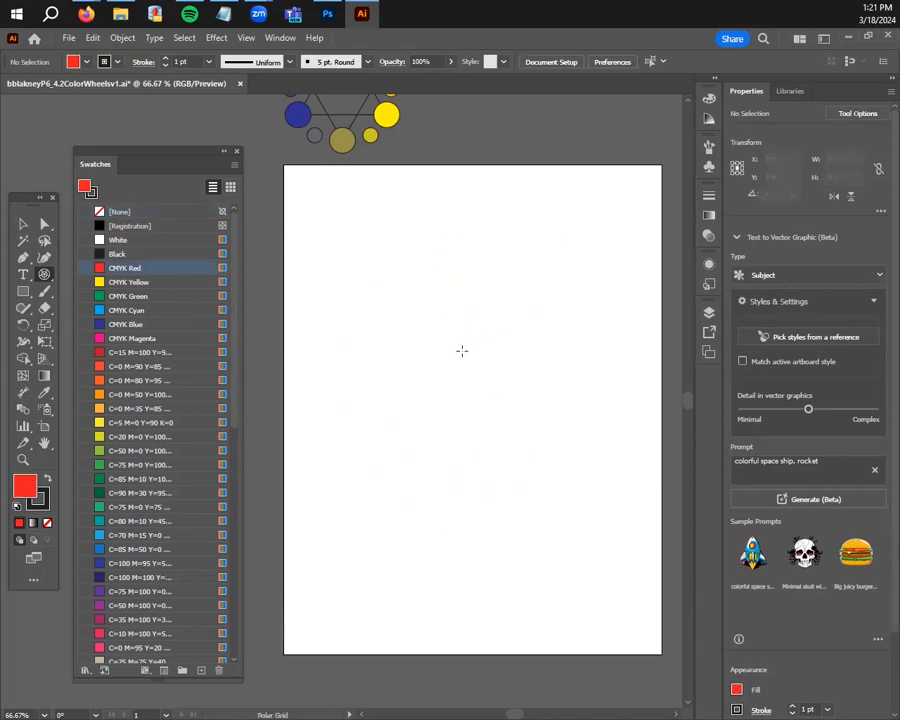
# Create a polar grid with 3 concentric dividers and 12 radial dividers, keeping the default size
pyautogui.click(461, 322)
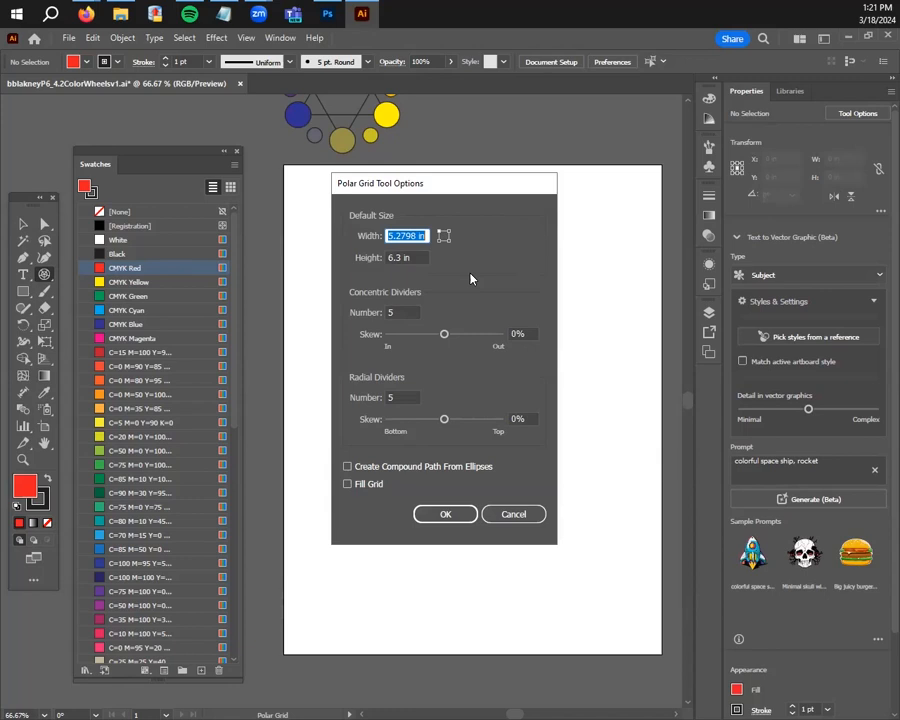
pyautogui.click(410, 306)
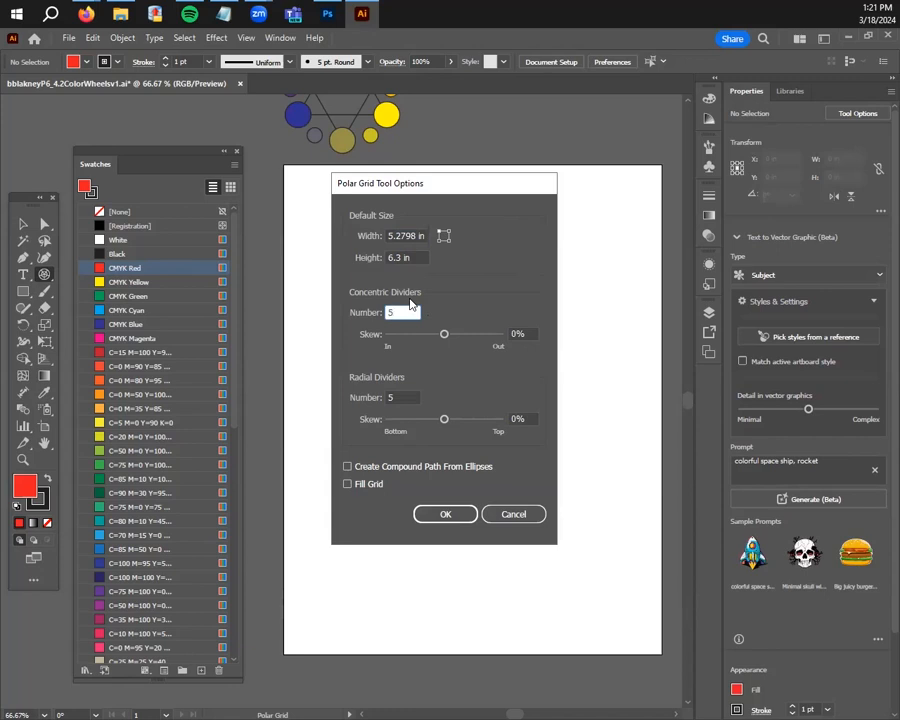
pyautogui.press('BackSpace')
pyautogui.write('3')
pyautogui.click(402, 398)
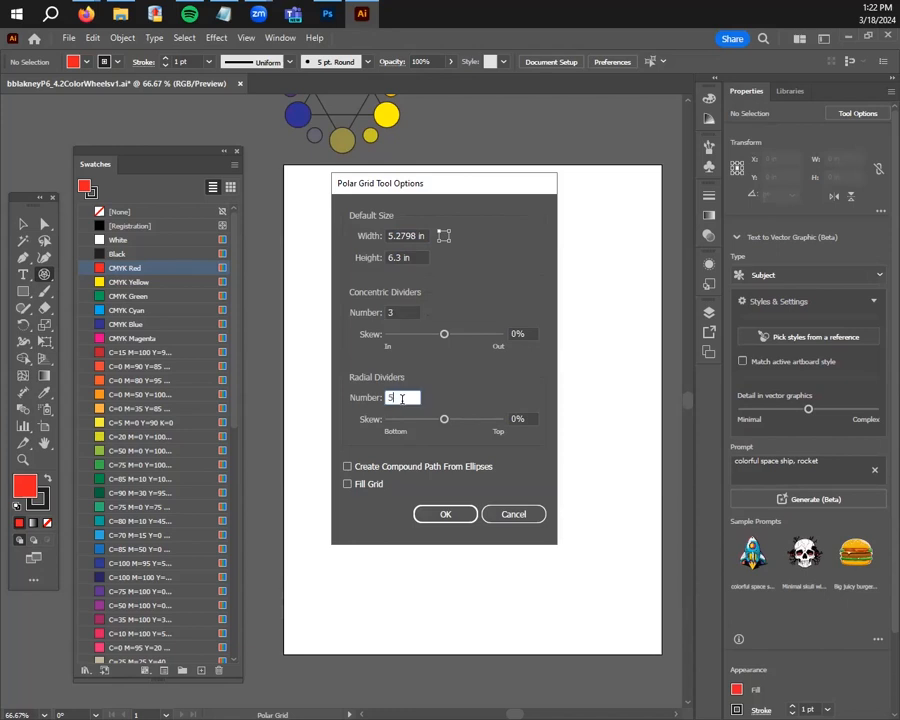
pyautogui.press('BackSpace')
pyautogui.write('12')
pyautogui.click(445, 514)
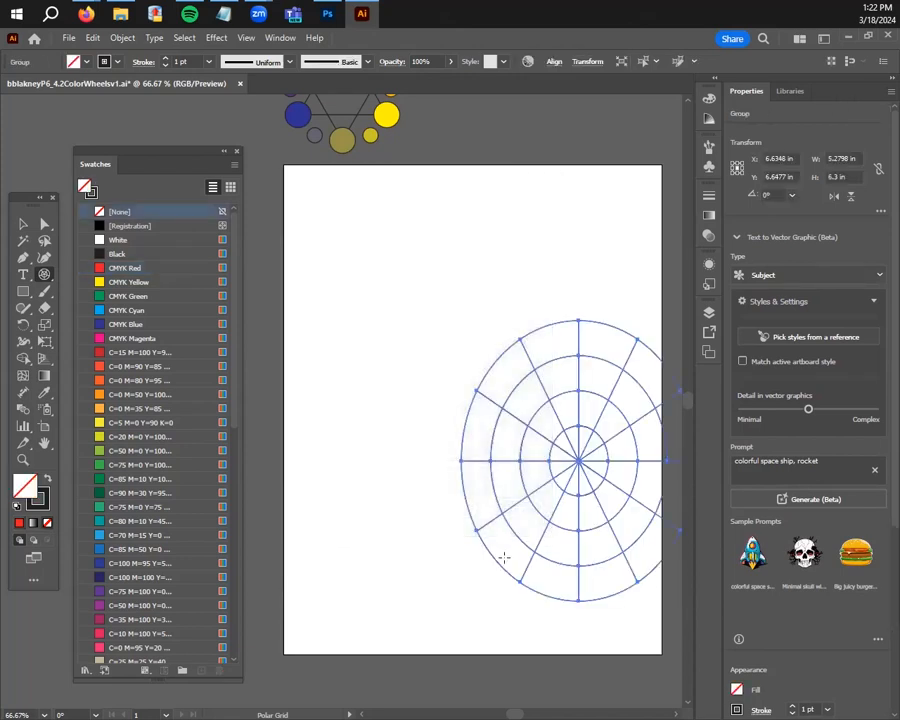
# Move the oval polar grid to the middle of the artboard and delete it
pyautogui.click(23, 224)
pyautogui.moveTo(587, 462); pyautogui.dragTo(517, 405)
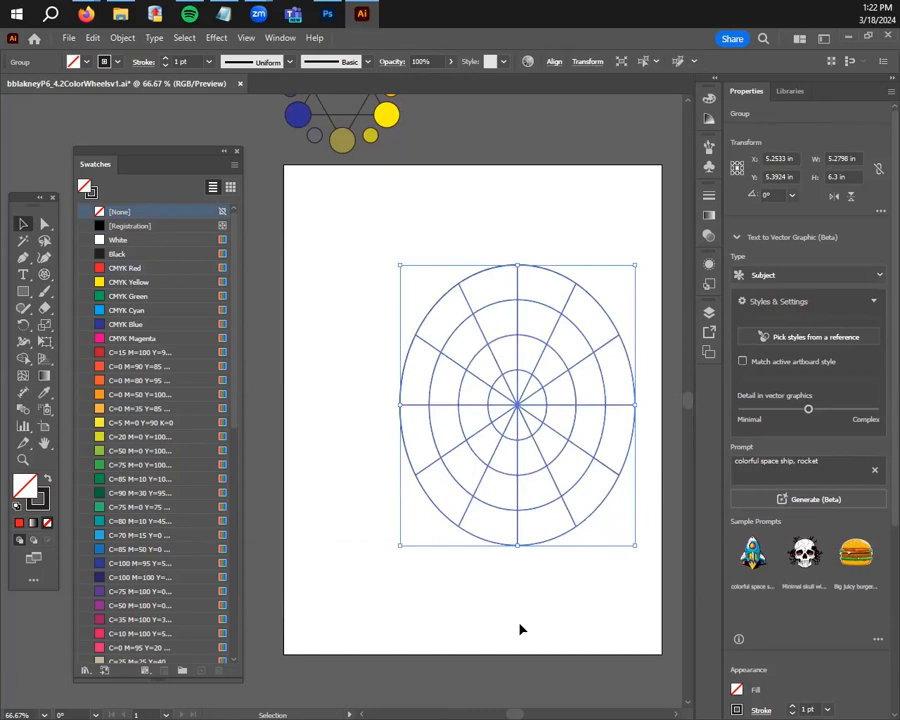
pyautogui.moveTo(518, 415); pyautogui.dragTo(473, 393)
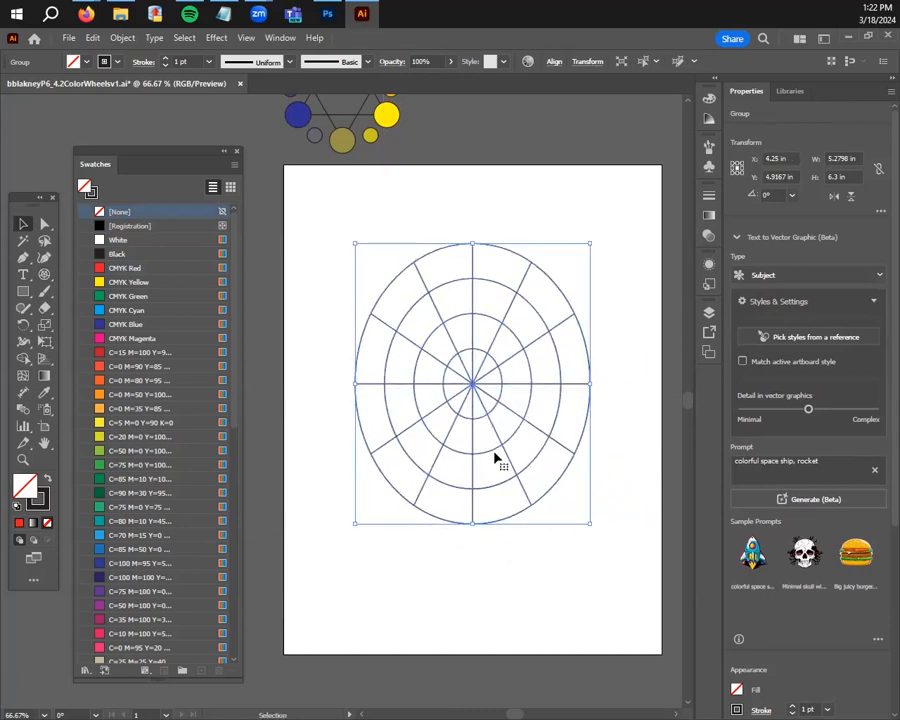
pyautogui.moveTo(518, 478)
pyautogui.mouseDown()
pyautogui.moveTo(523, 486)
pyautogui.moveTo(518, 478)
pyautogui.moveTo(503, 505)
pyautogui.moveTo(524, 497)
pyautogui.mouseUp()
pyautogui.click(590, 542)
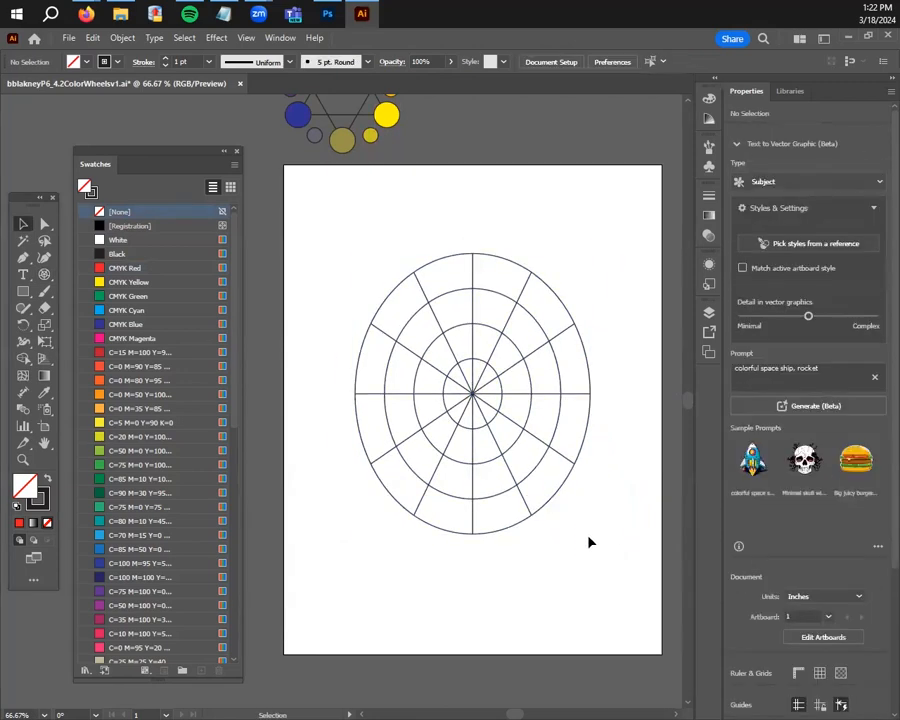
pyautogui.click(538, 438)
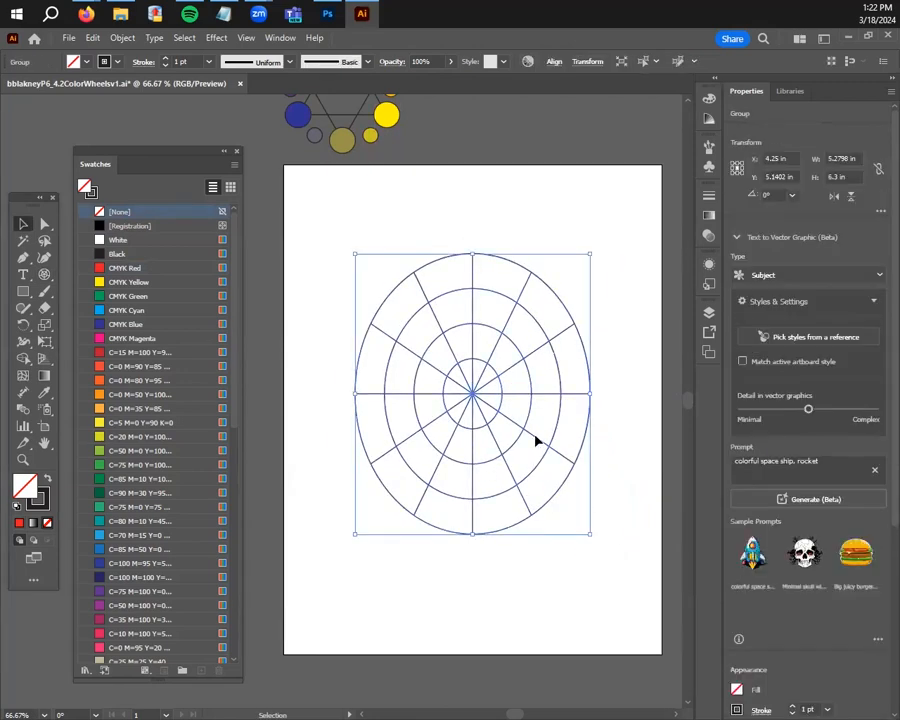
pyautogui.click(563, 458)
pyautogui.click(565, 460)
pyautogui.press('Delete')
# Draw a circular polar grid about 4.91 in across, check the Polar Grid options without changing them, and delete the grid
pyautogui.click(46, 274)
pyautogui.moveTo(360, 275); pyautogui.dragTo(538, 494)
pyautogui.click(480, 233)
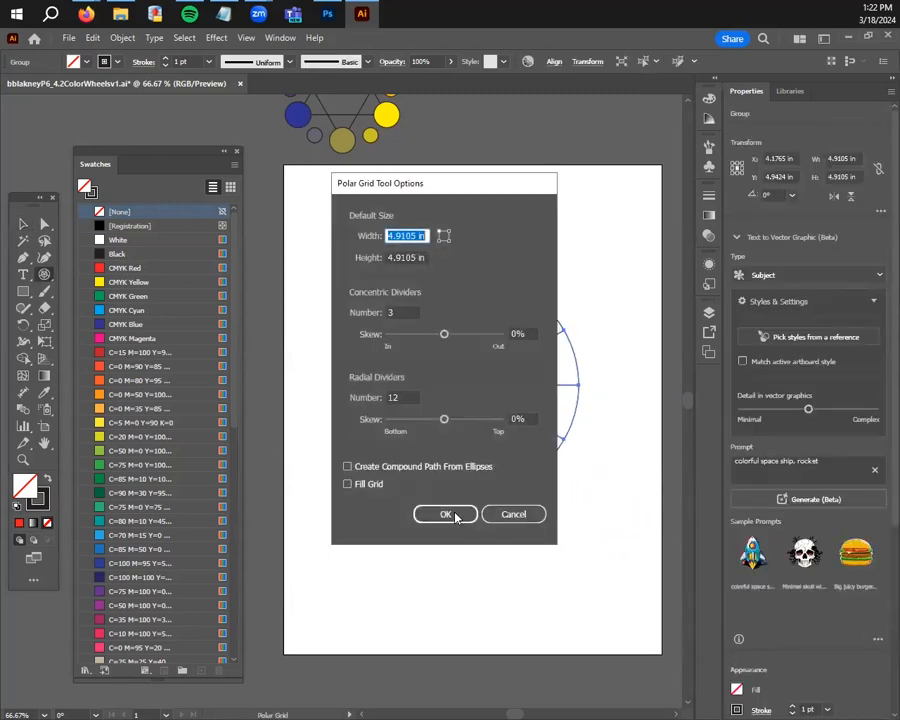
pyautogui.click(528, 513)
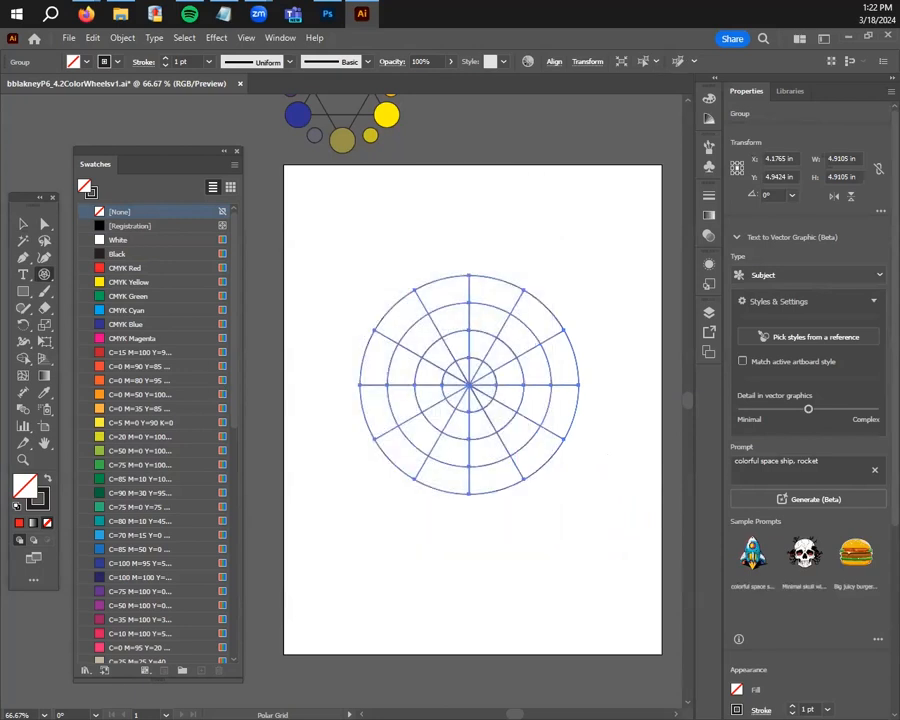
pyautogui.click(44, 225)
pyautogui.moveTo(388, 231); pyautogui.dragTo(600, 528)
pyautogui.press('Delete')
pyautogui.press('Delete')
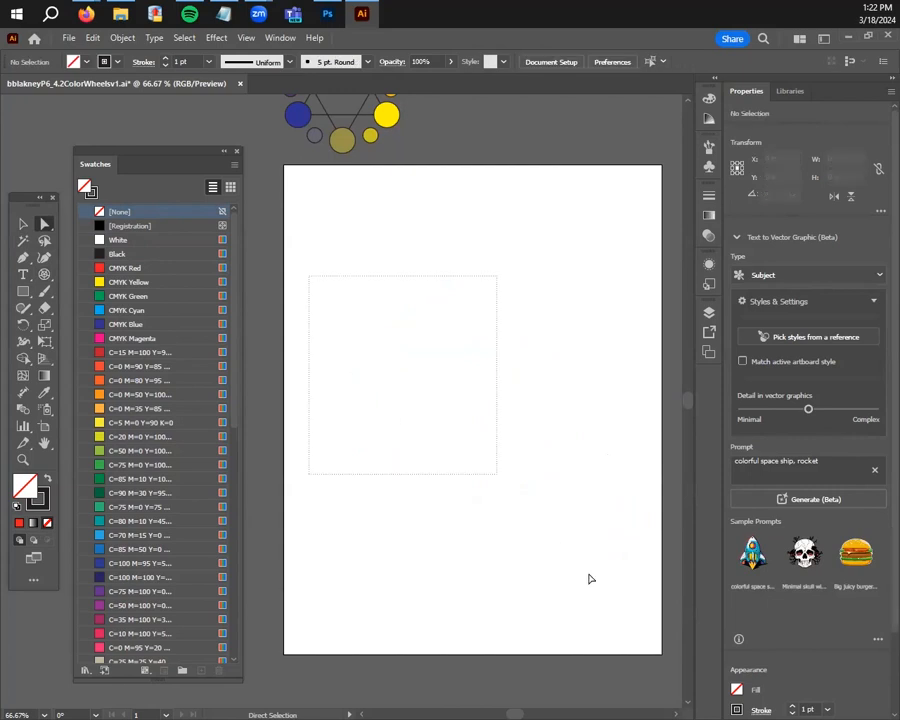
# Draw a perfectly circular polar grid about 6.84 in across on the artboard and deselect it
pyautogui.click(44, 275)
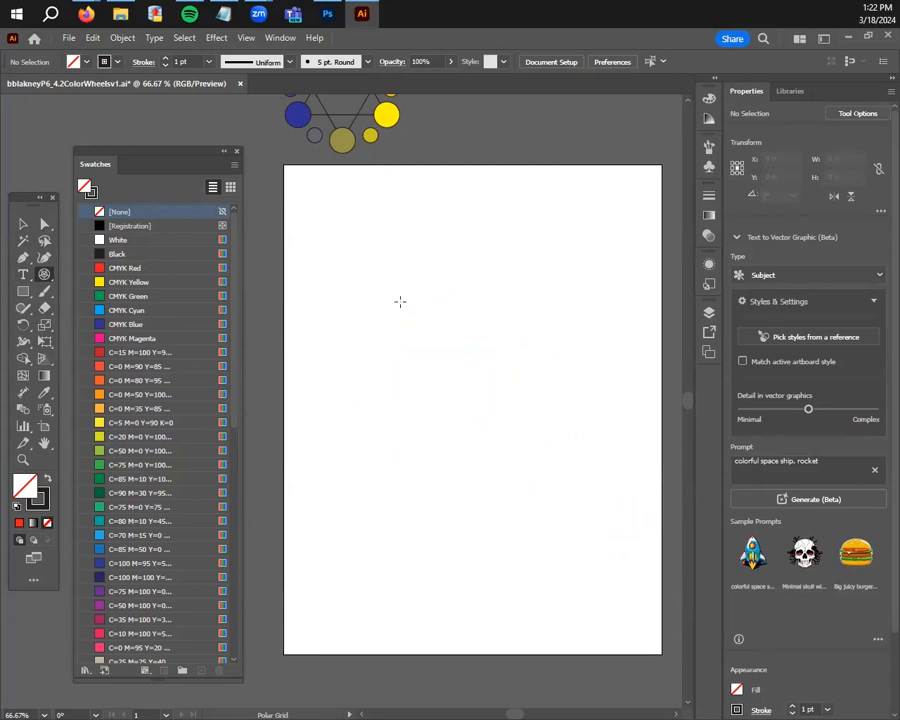
pyautogui.moveTo(316, 233); pyautogui.dragTo(587, 538)
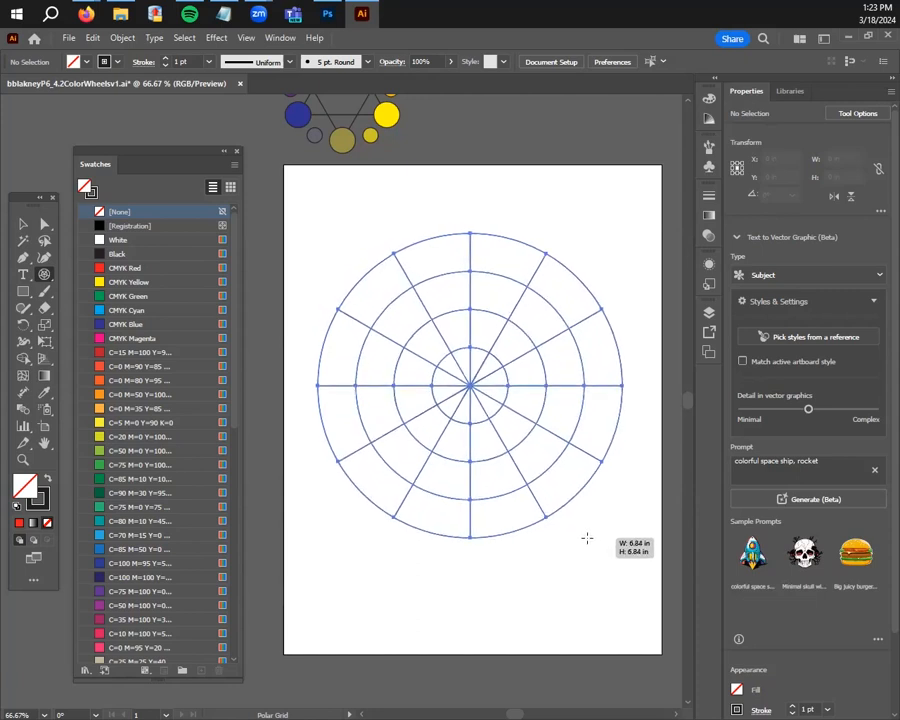
pyautogui.moveTo(587, 538); pyautogui.dragTo(587, 538)
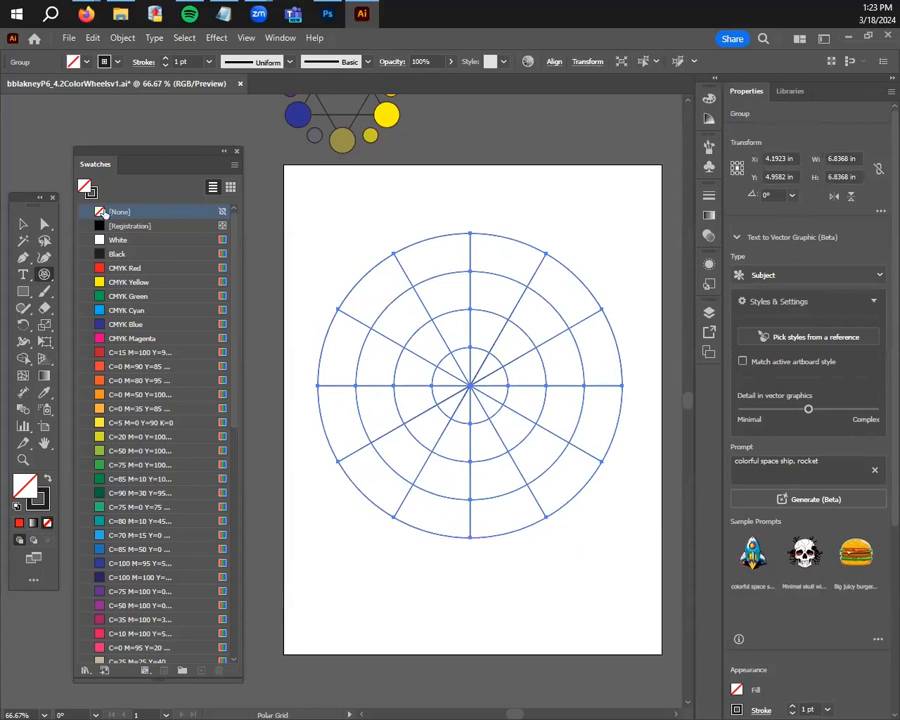
pyautogui.press('v')
pyautogui.click(335, 207)
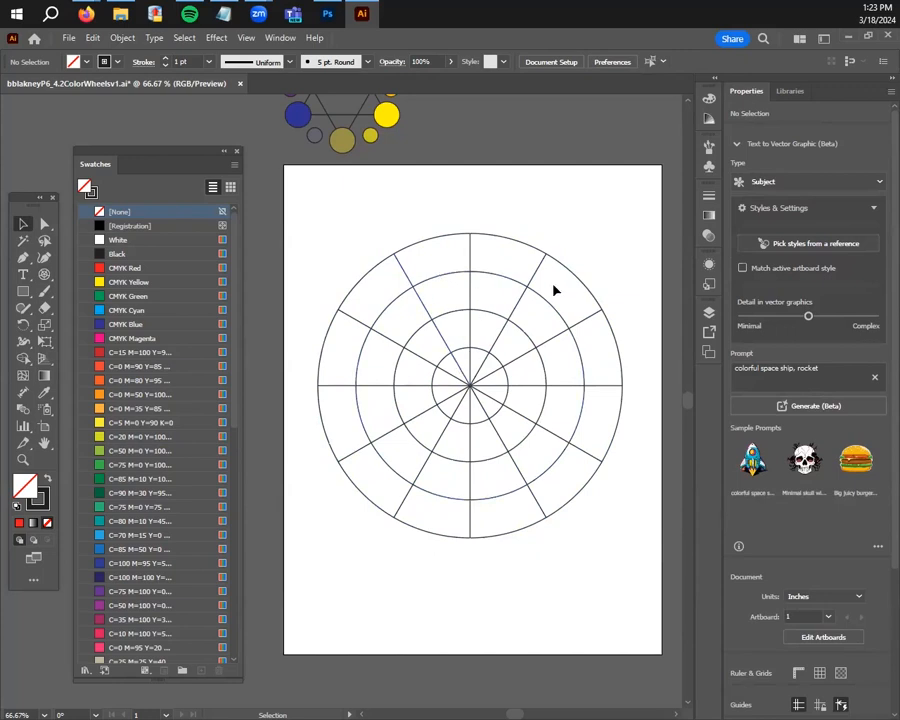
# Center the circular polar grid horizontally on the artboard with Align, close the Align options and reselect the grid
pyautogui.moveTo(357, 195); pyautogui.dragTo(618, 545)
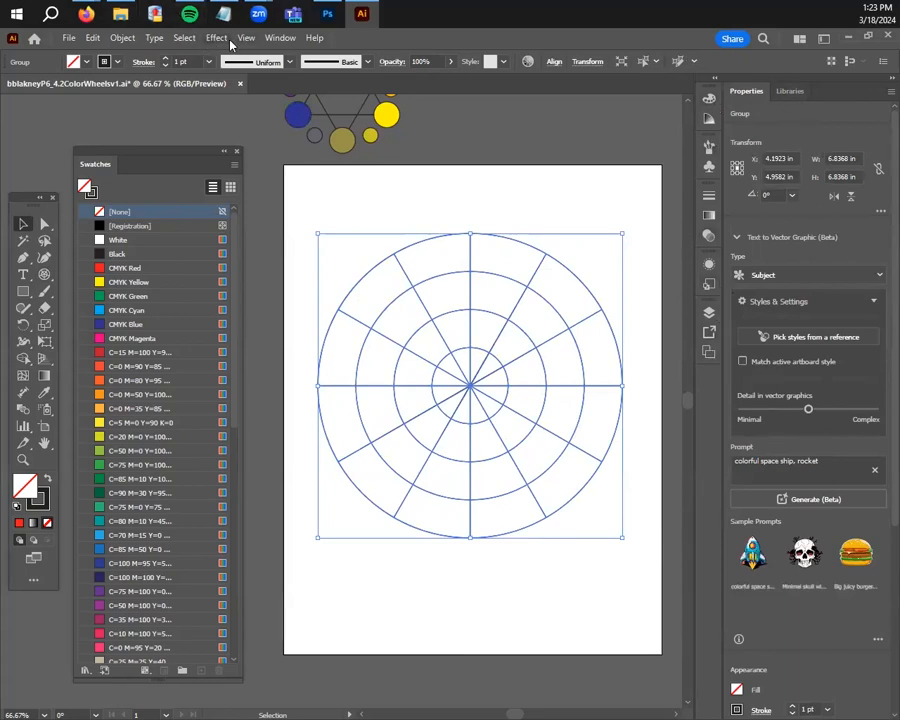
pyautogui.click(280, 37)
pyautogui.click(388, 236)
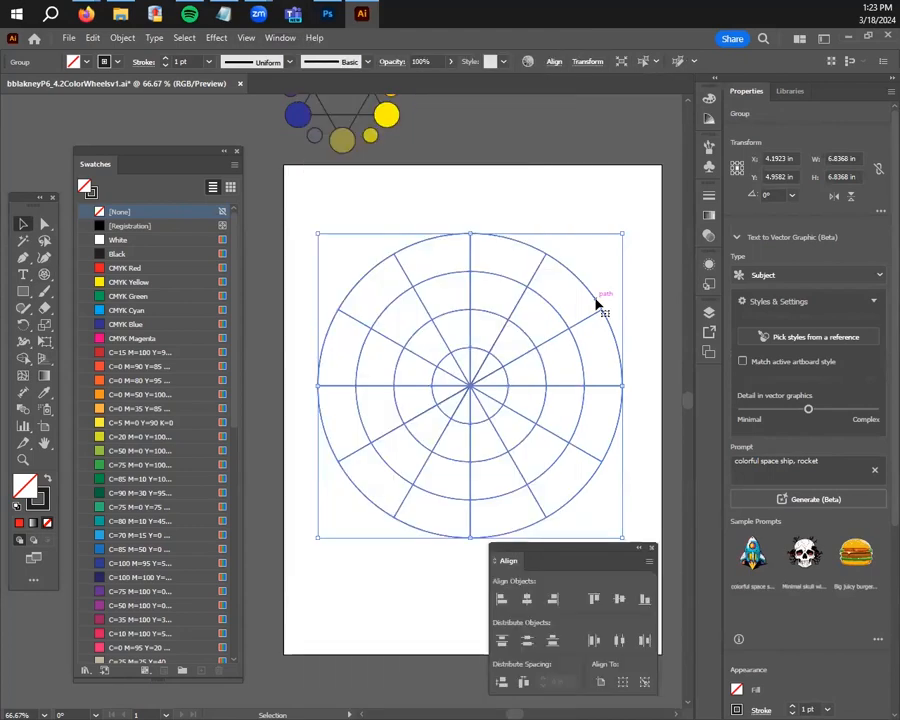
pyautogui.click(531, 605)
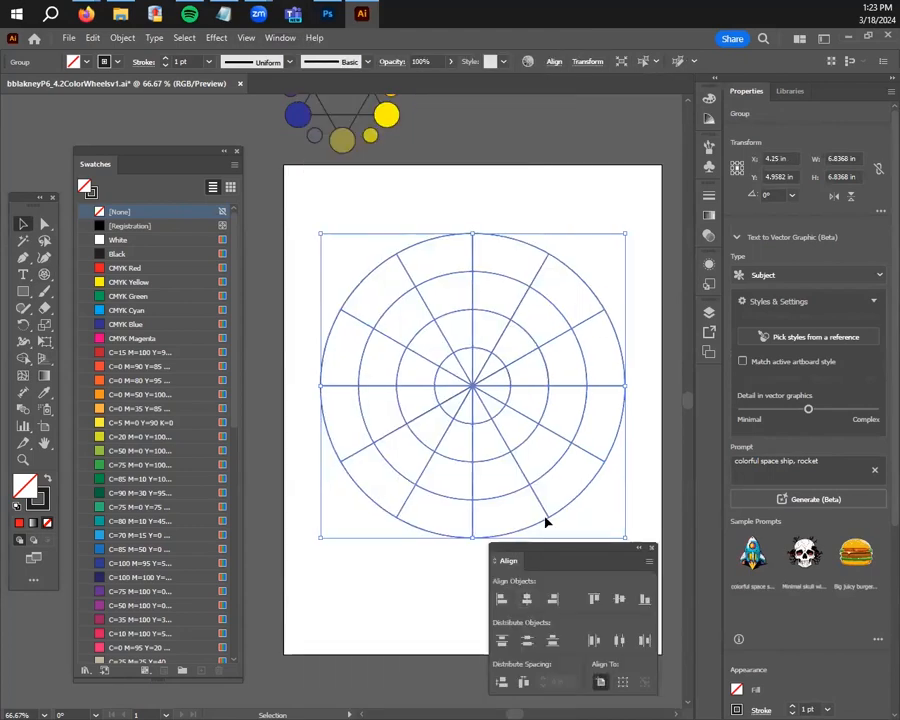
pyautogui.click(560, 152)
pyautogui.click(650, 548)
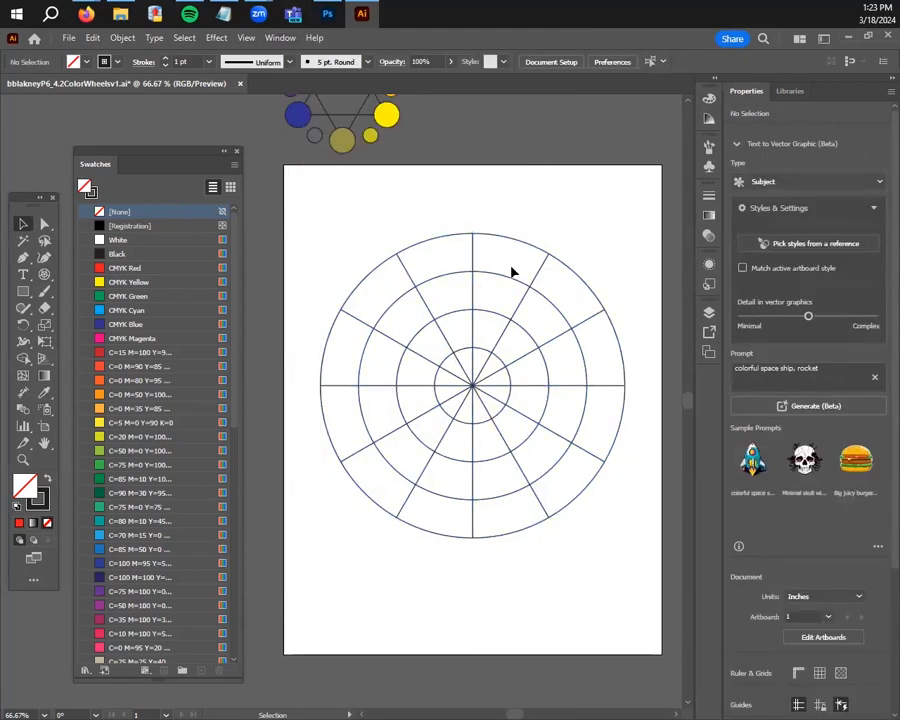
pyautogui.click(473, 252)
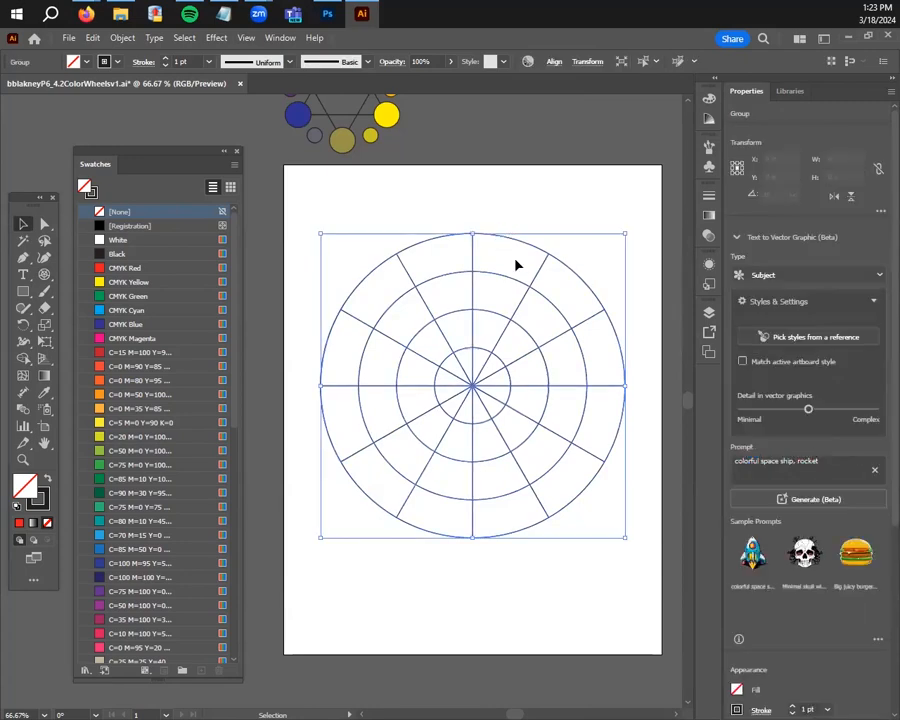
# Try a black and then a dark red fill on the polar grid
pyautogui.doubleClick(25, 485)
pyautogui.moveTo(606, 290); pyautogui.dragTo(651, 376)
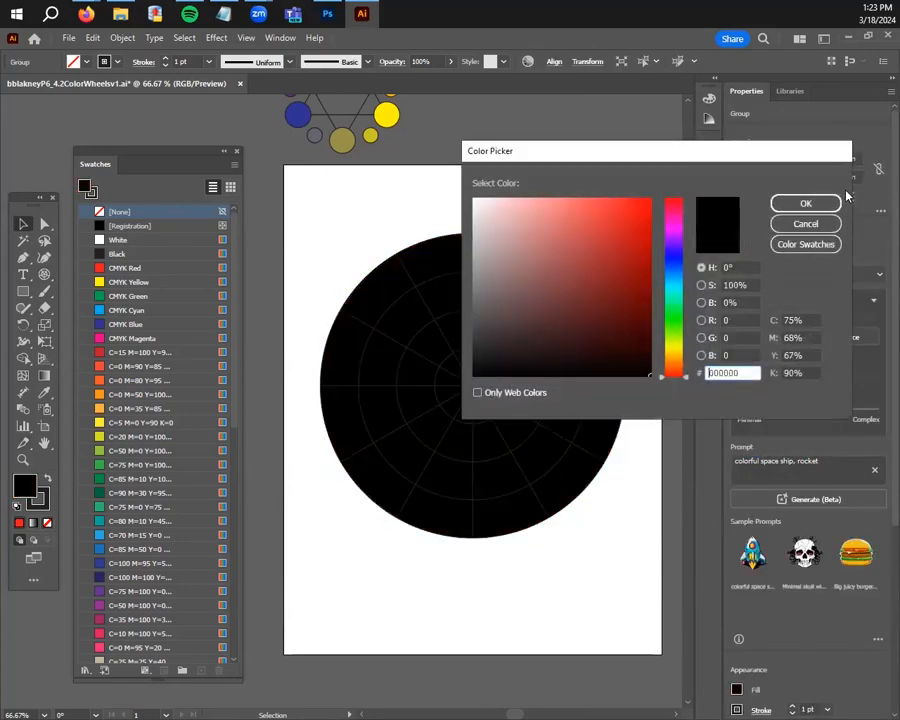
pyautogui.click(806, 203)
pyautogui.doubleClick(23, 487)
pyautogui.moveTo(571, 312); pyautogui.dragTo(631, 273)
pyautogui.click(782, 205)
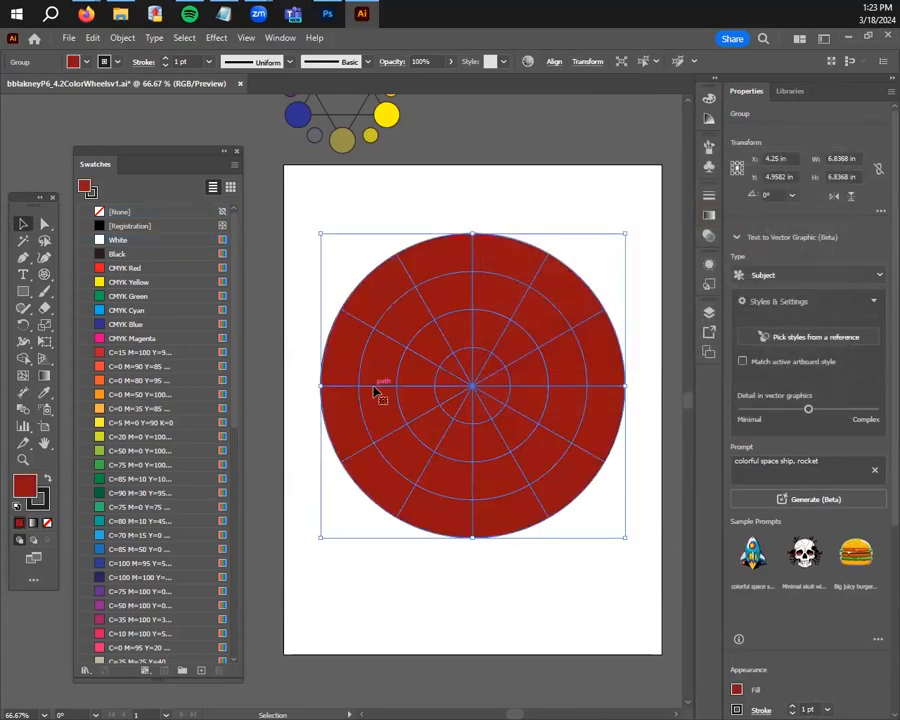
pyautogui.click(412, 208)
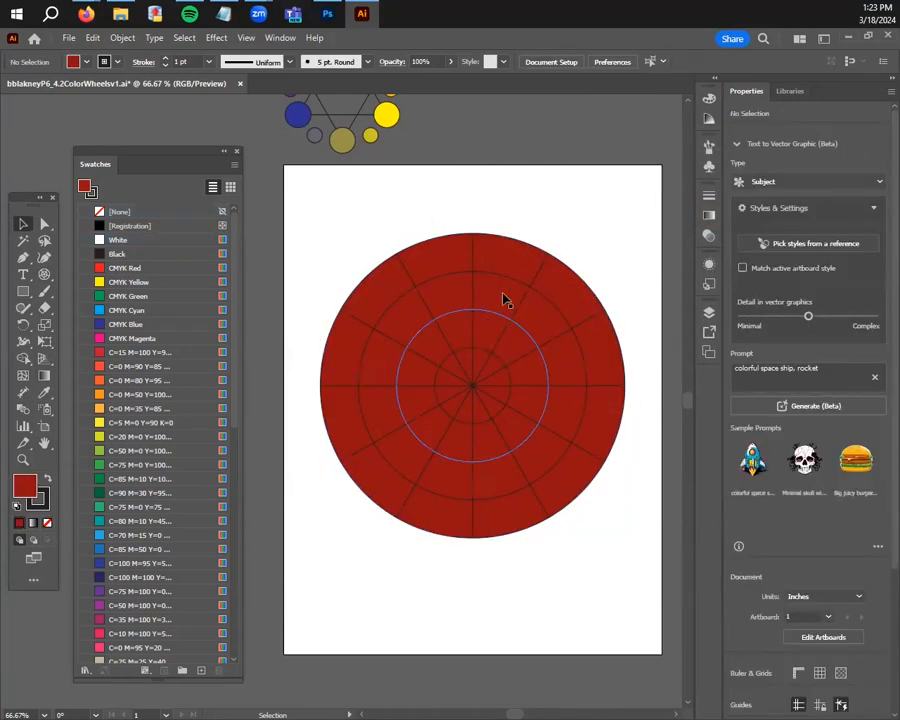
pyautogui.click(494, 306)
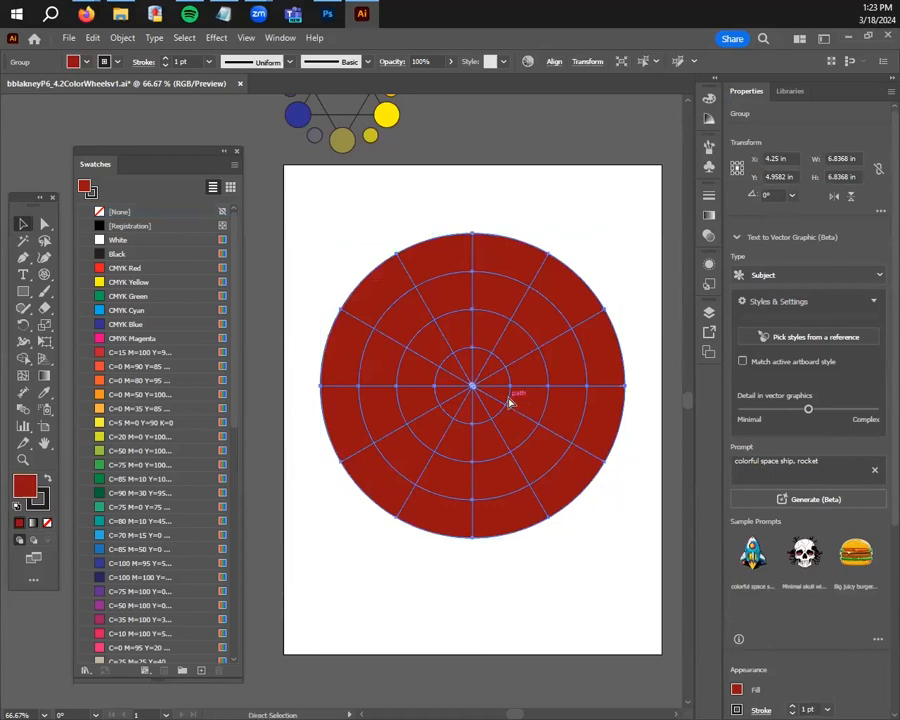
# Replace the grid's dark red fill with the White swatch and reselect the whole grid
pyautogui.hotkey('ctrl', 'z')
pyautogui.click(561, 580)
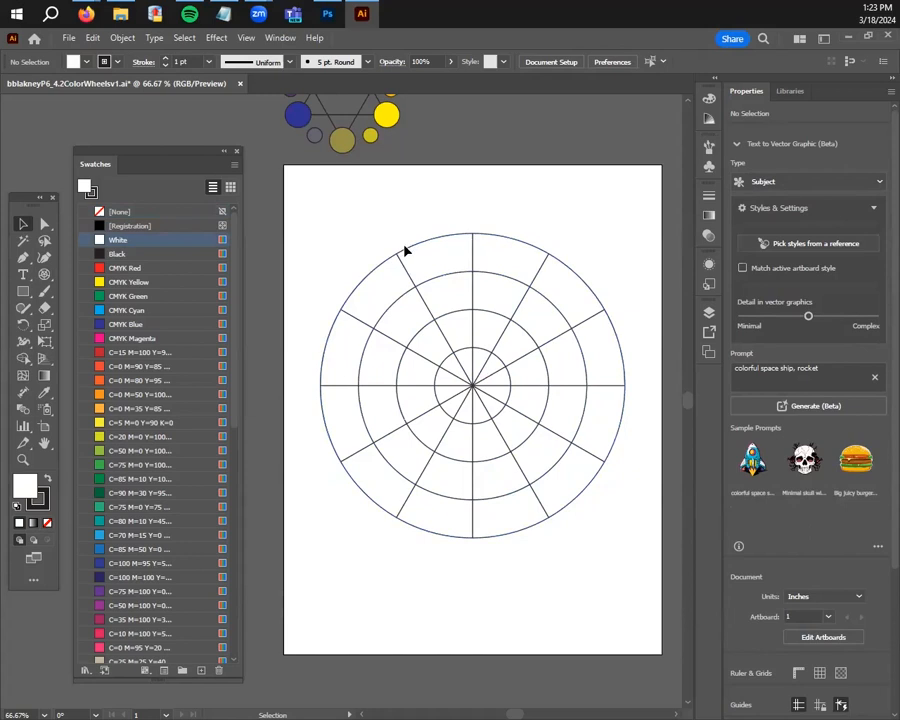
pyautogui.moveTo(335, 190); pyautogui.dragTo(500, 430)
pyautogui.moveTo(629, 577); pyautogui.dragTo(633, 580)
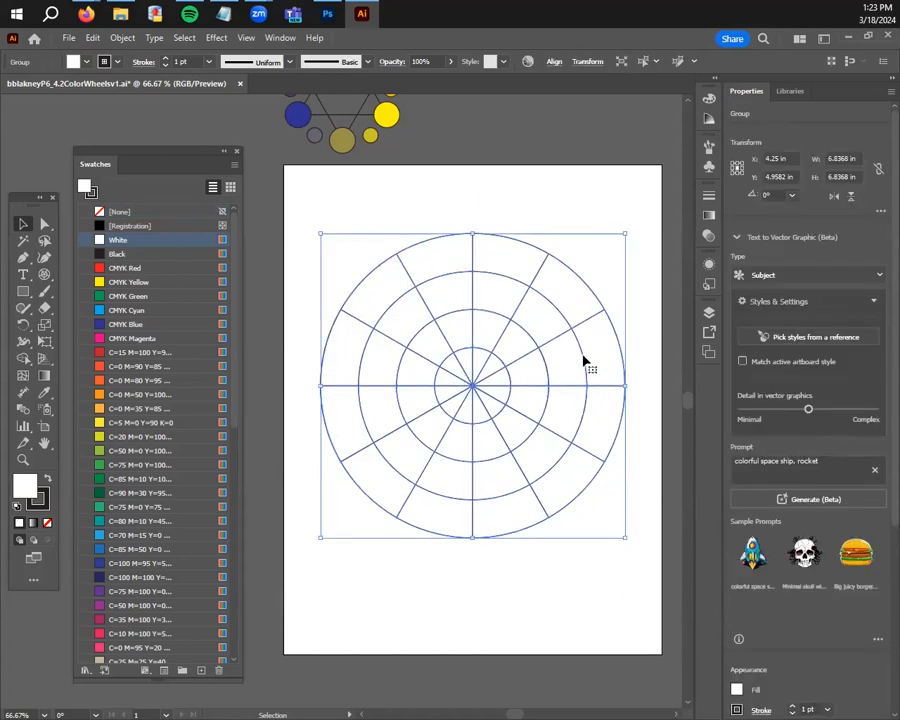
# Show the Pathfinder options above the wheel, apply Divide to the polar grid and deselect it
pyautogui.click(542, 247)
pyautogui.click(543, 251)
pyautogui.click(280, 37)
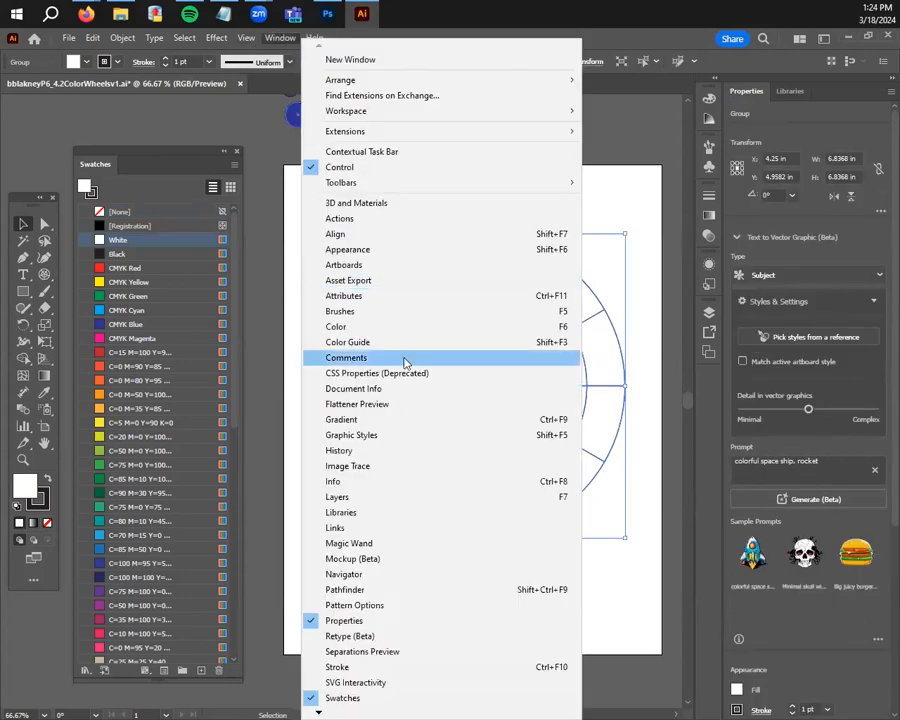
pyautogui.click(377, 592)
pyautogui.moveTo(271, 577); pyautogui.dragTo(555, 107)
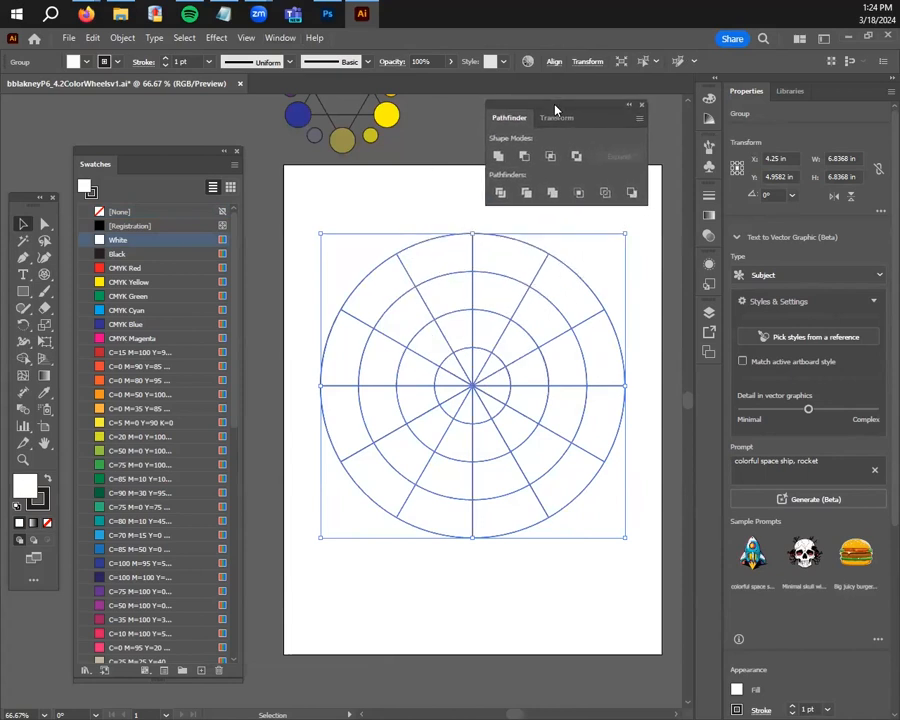
pyautogui.click(494, 197)
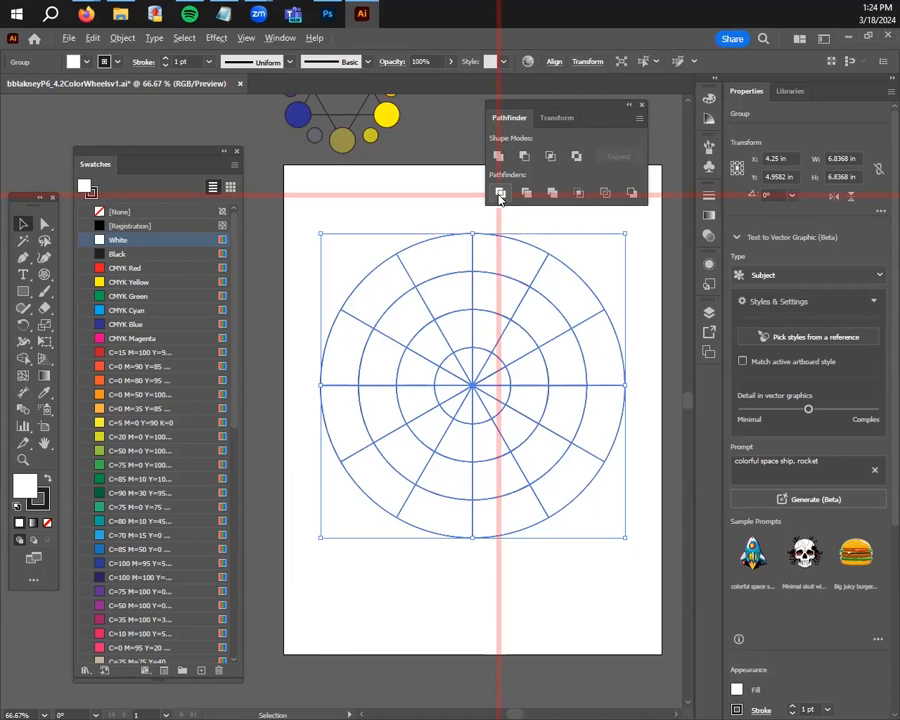
pyautogui.click(440, 242)
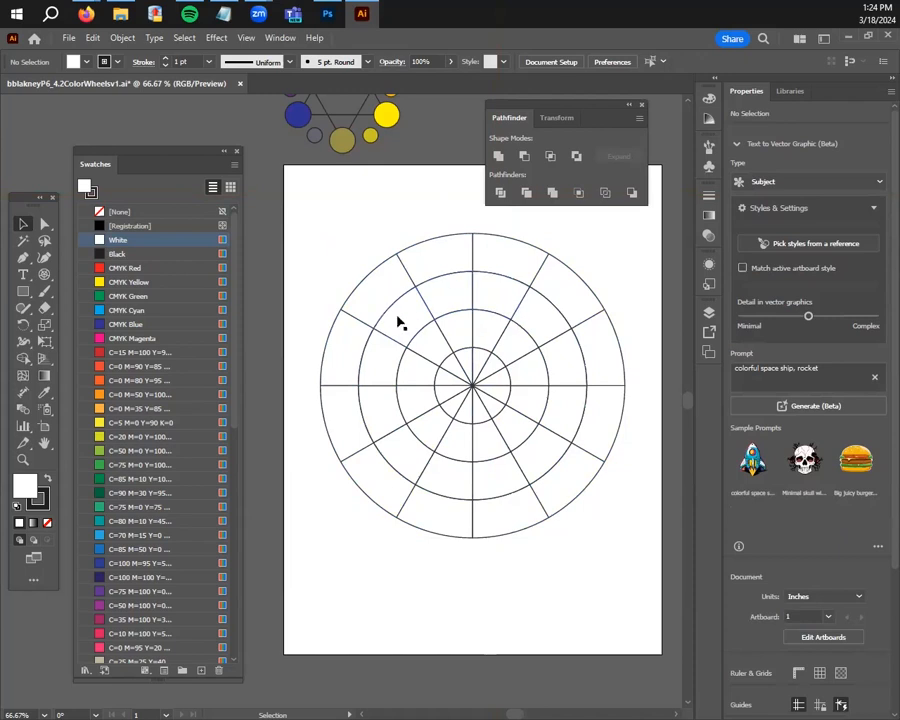
# Ungroup the divided polar grid into separate pieces and deselect them
pyautogui.click(540, 328)
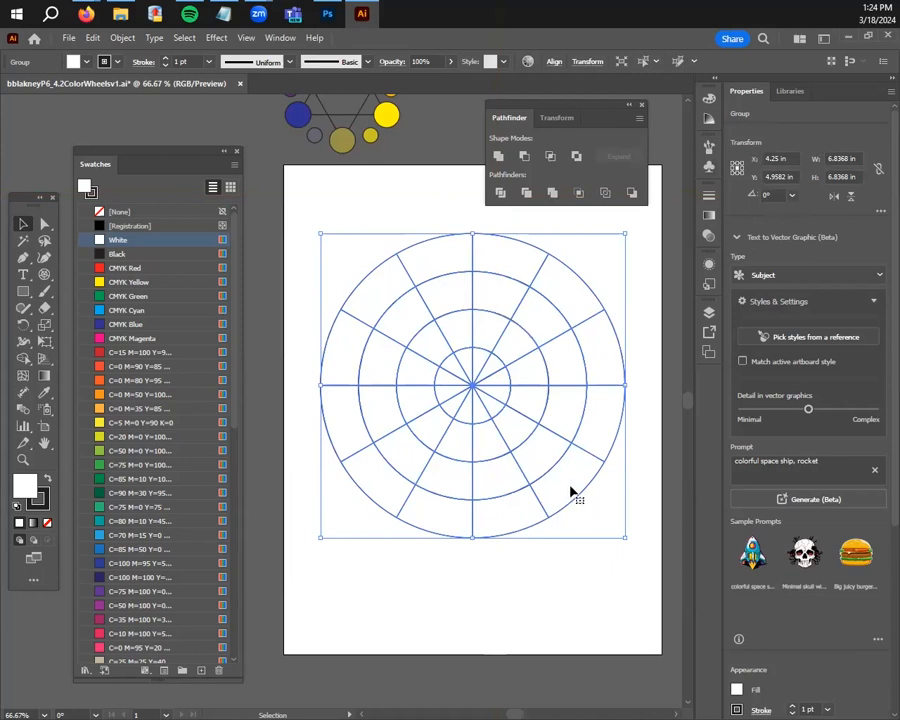
pyautogui.moveTo(565, 117)
pyautogui.mouseDown()
pyautogui.moveTo(545, 100)
pyautogui.moveTo(557, 121)
pyautogui.mouseUp()
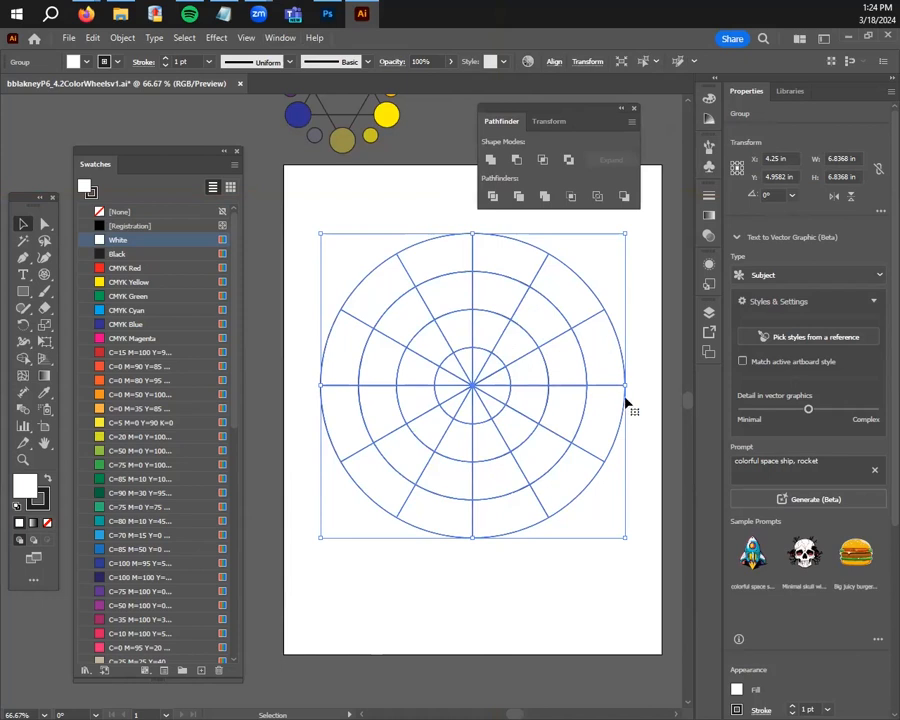
pyautogui.rightClick(499, 318)
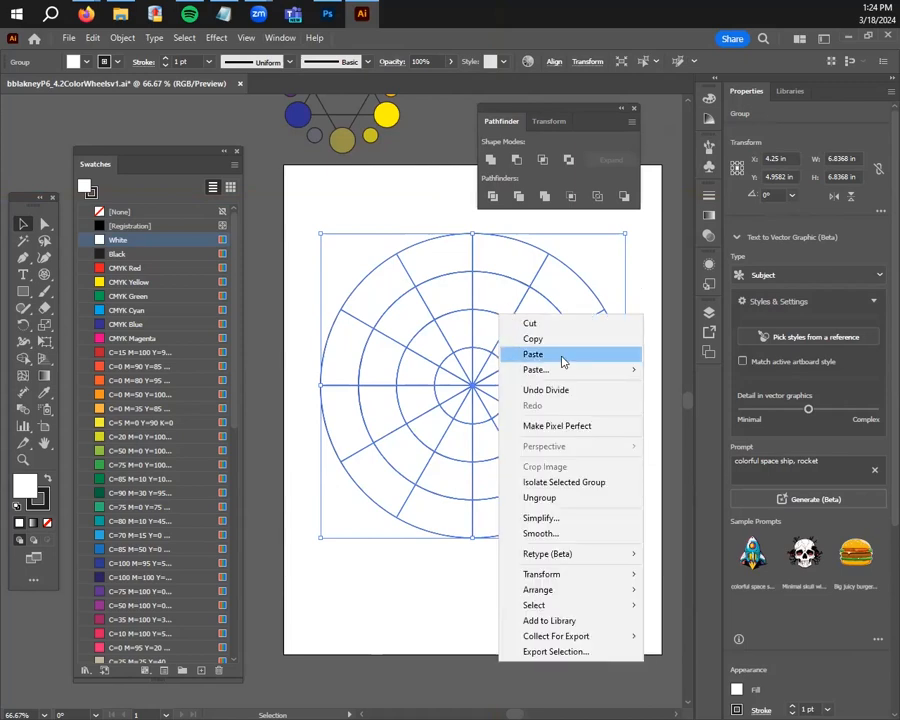
pyautogui.click(545, 498)
pyautogui.click(482, 522)
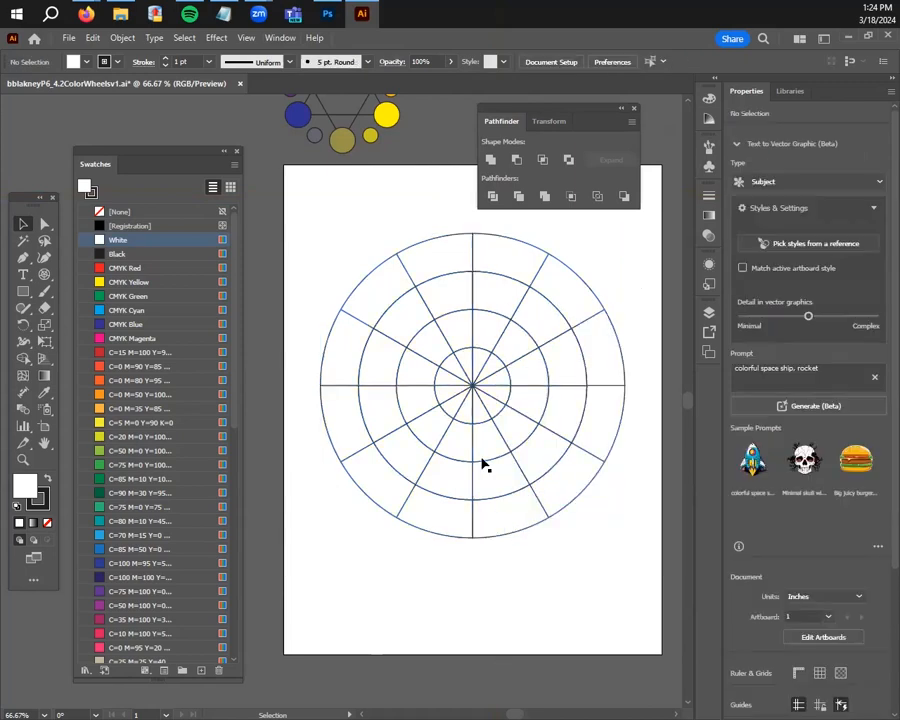
# Select individual pieces around the wheel's rings one by one to check that each can be picked separately
pyautogui.click(408, 370)
pyautogui.click(401, 326)
pyautogui.click(442, 298)
pyautogui.click(503, 311)
pyautogui.click(532, 379)
pyautogui.click(556, 420)
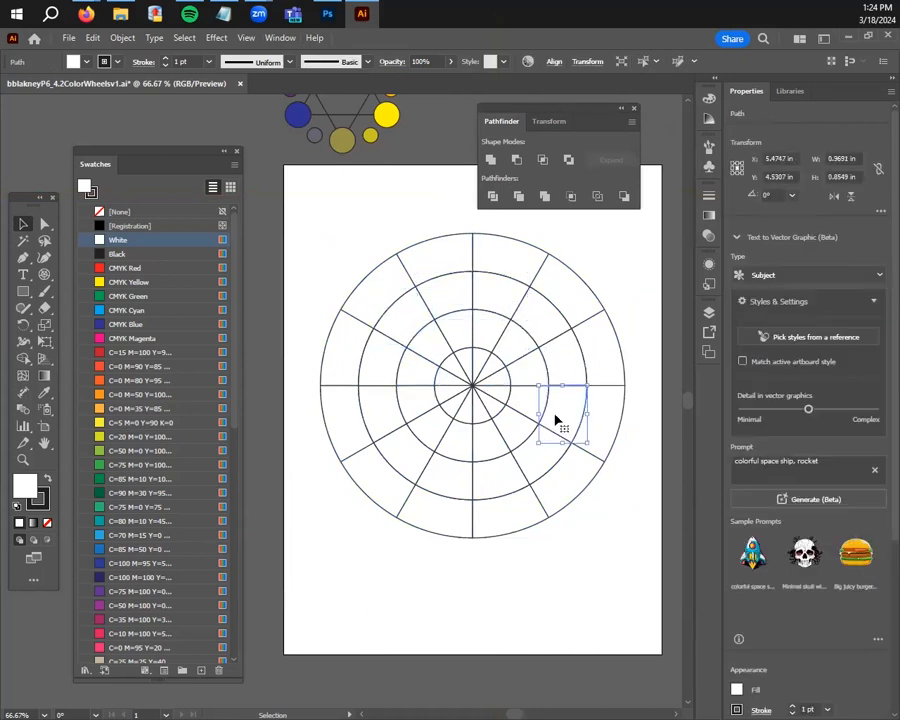
pyautogui.click(497, 483)
pyautogui.click(426, 487)
pyautogui.click(404, 454)
pyautogui.click(385, 410)
pyautogui.click(408, 345)
pyautogui.click(418, 318)
pyautogui.click(450, 298)
pyautogui.click(500, 295)
pyautogui.click(452, 301)
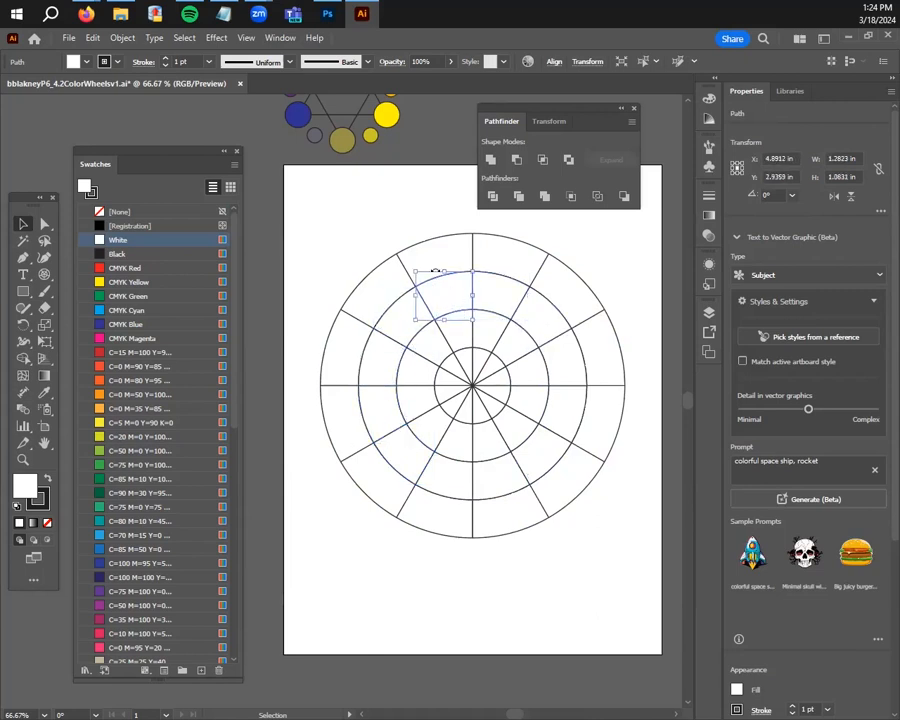
# Fill the outer ring's upper-left quarter with black, then select it again to inspect it and deselect it
pyautogui.click(428, 242)
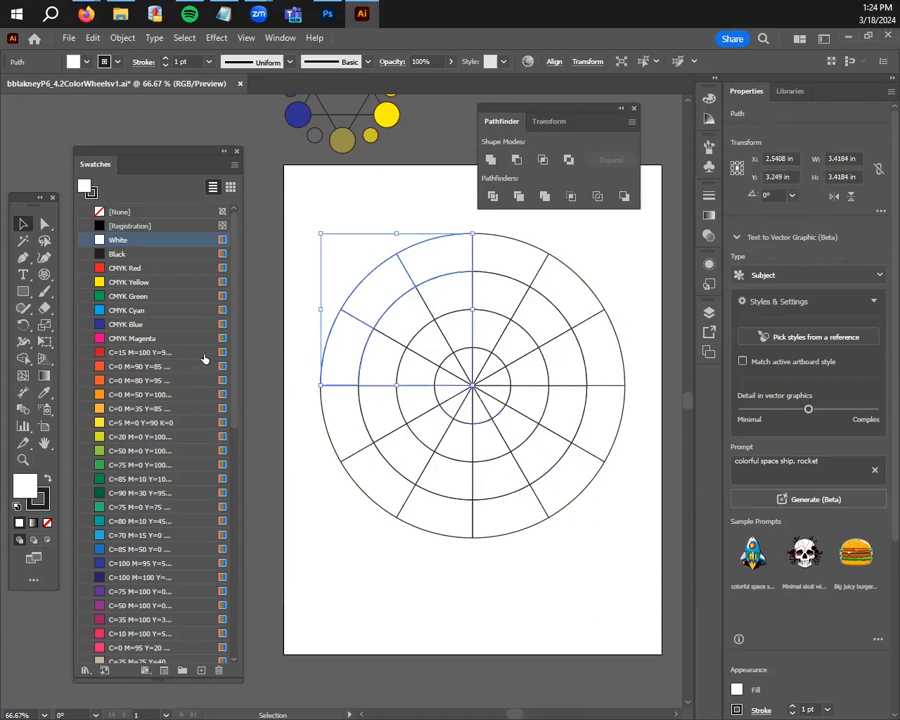
pyautogui.doubleClick(28, 486)
pyautogui.click(479, 375)
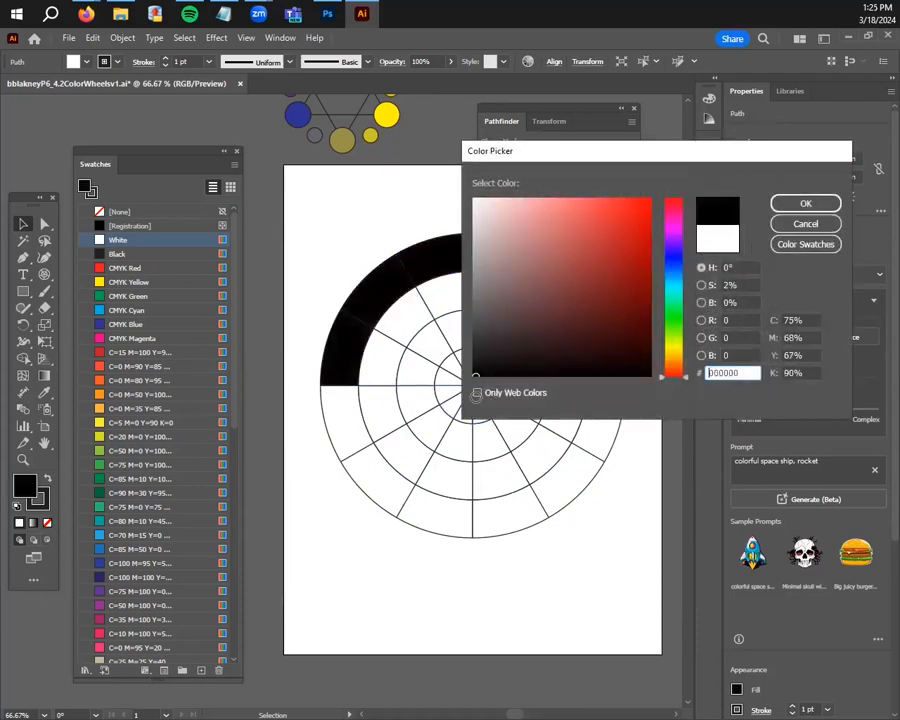
pyautogui.click(805, 225)
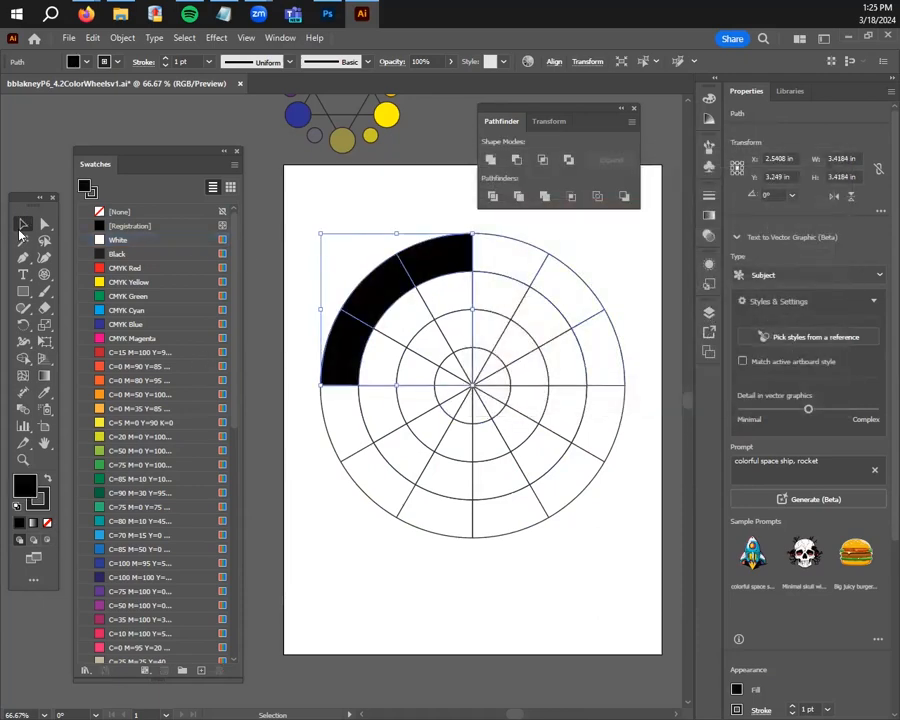
pyautogui.click(303, 171)
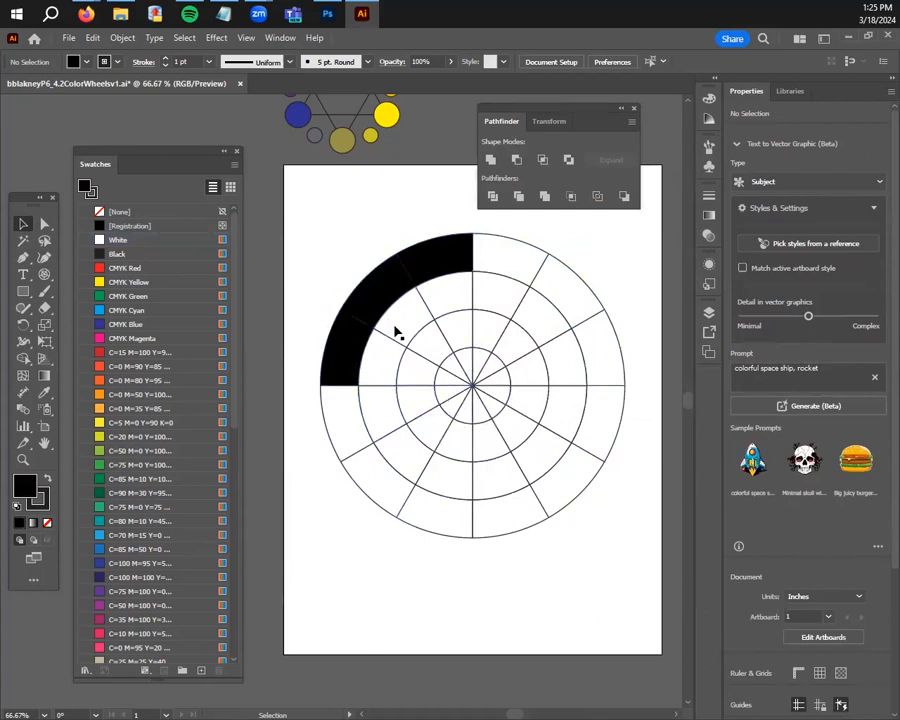
pyautogui.click(384, 306)
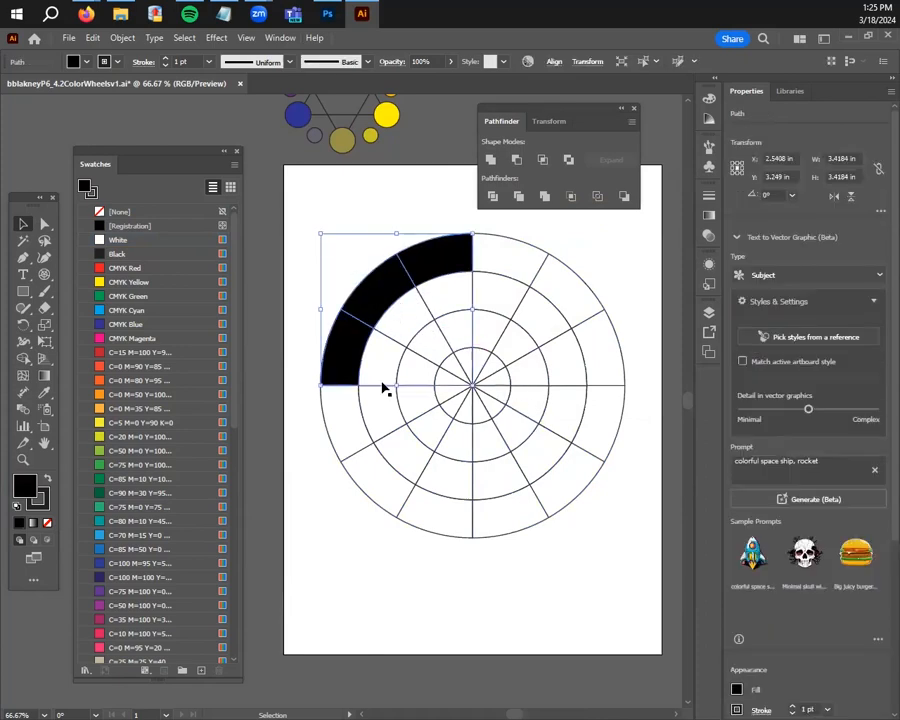
pyautogui.click(422, 592)
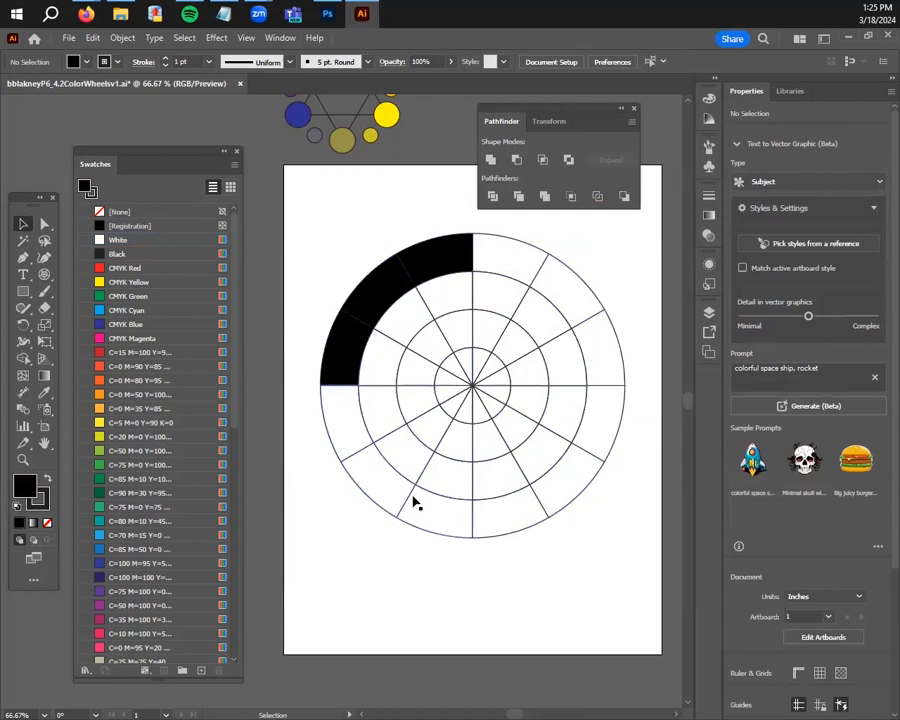
# Move the outermost ring's four quarter pieces outward, away from the rest of the wheel, and deselect
pyautogui.moveTo(352, 243); pyautogui.dragTo(324, 215)
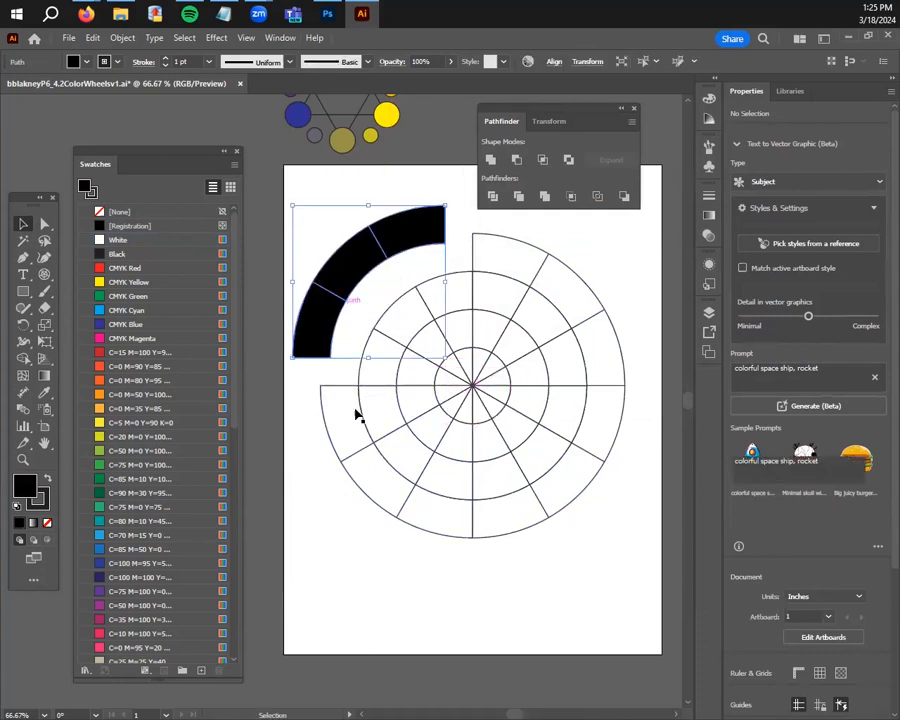
pyautogui.moveTo(406, 484); pyautogui.dragTo(378, 530)
pyautogui.moveTo(573, 496); pyautogui.dragTo(601, 532)
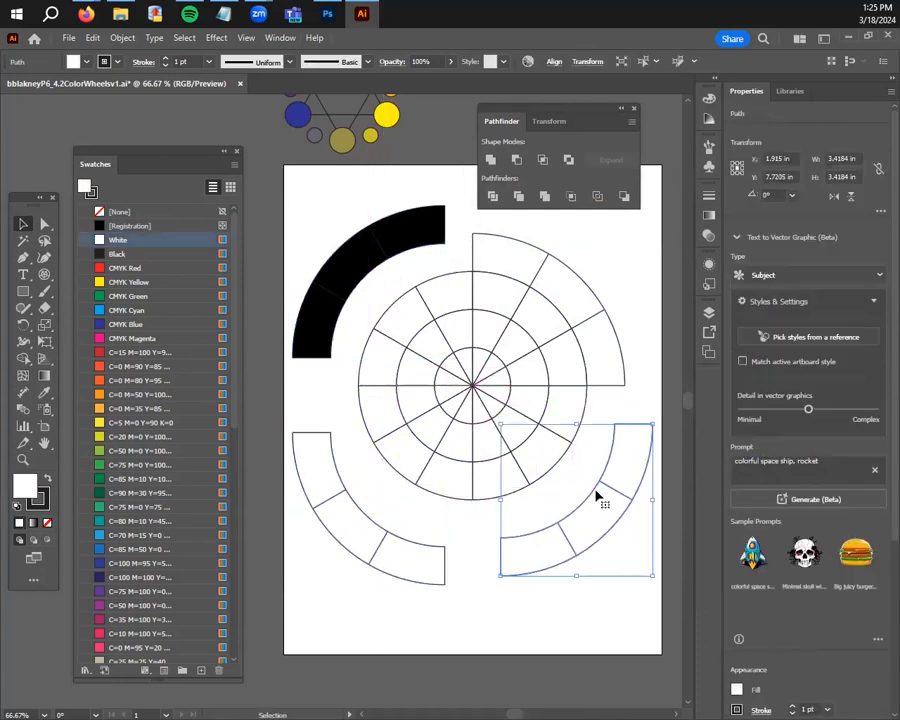
pyautogui.moveTo(545, 303); pyautogui.dragTo(577, 253)
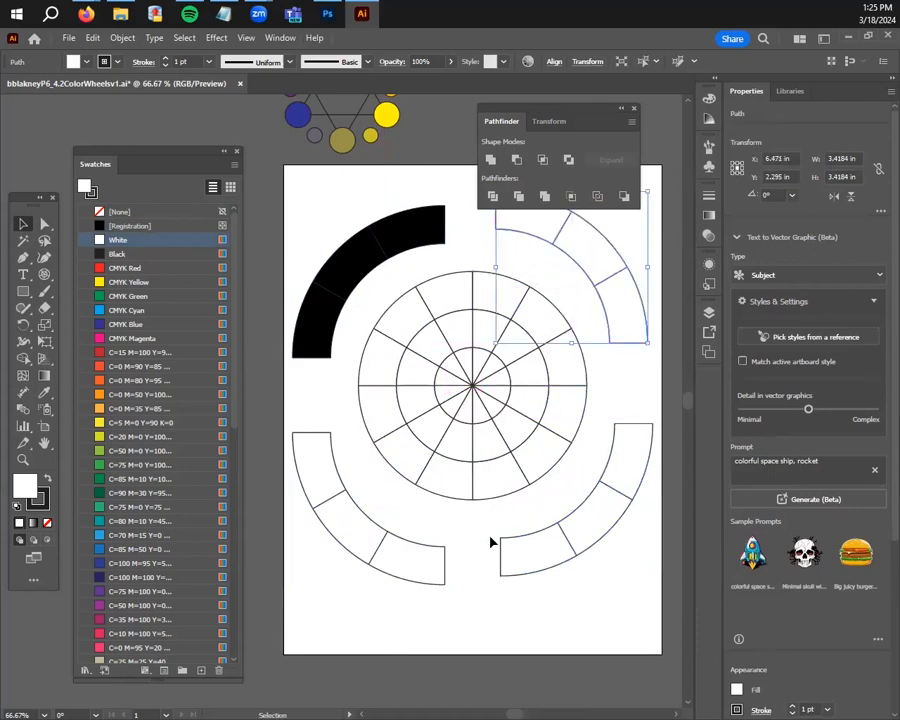
pyautogui.click(490, 542)
# Delete the four quarter pieces of the outermost ring
pyautogui.click(350, 294)
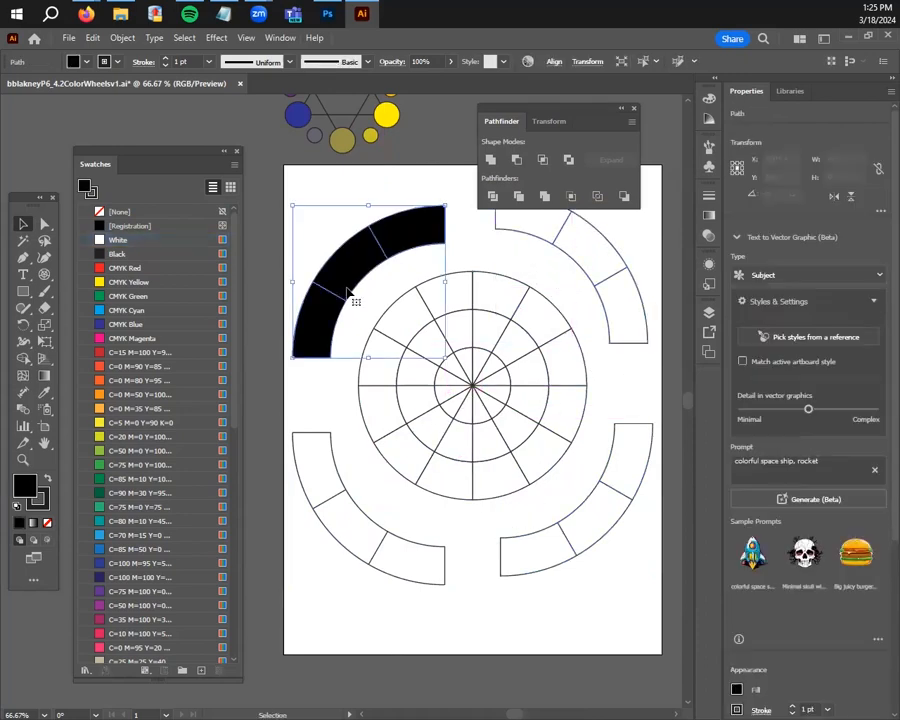
pyautogui.press('Delete')
pyautogui.click(338, 514)
pyautogui.press('Delete')
pyautogui.click(577, 550)
pyautogui.press('Delete')
pyautogui.click(610, 250)
pyautogui.press('Delete')
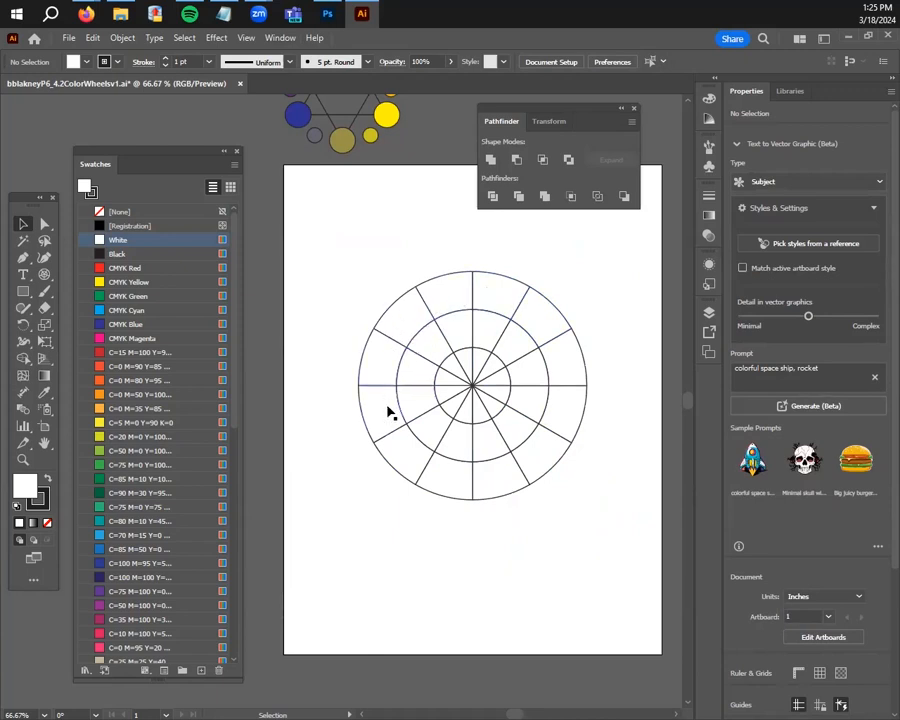
# Select all twelve segments of the remaining wheel's outer ring, move them together off the artboard to its left and deselect
pyautogui.scroll(2, 366, 279)
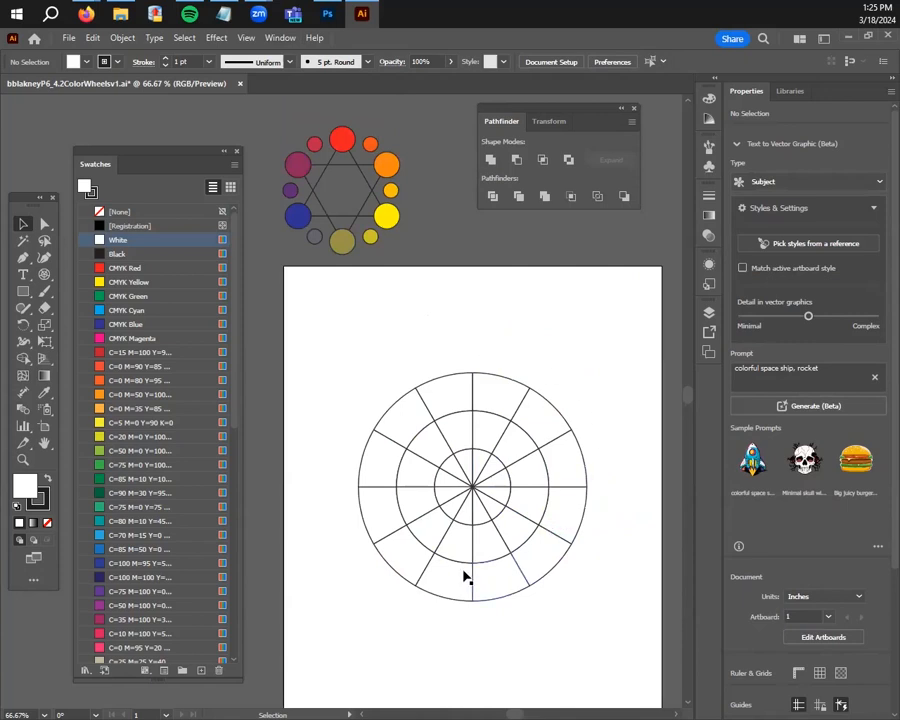
pyautogui.scroll(-2, 533, 524)
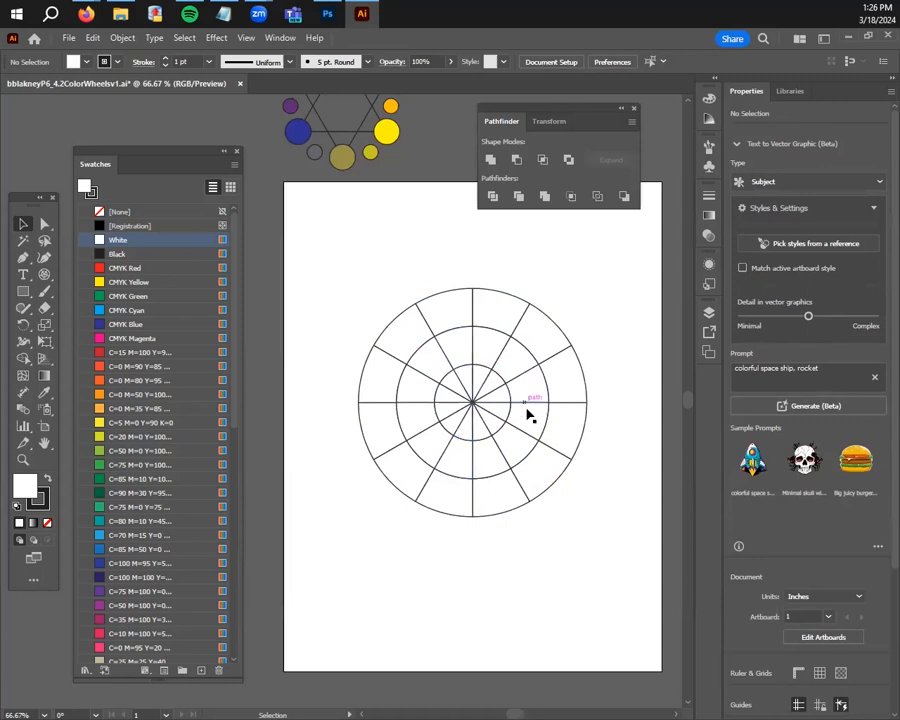
pyautogui.click(495, 315)
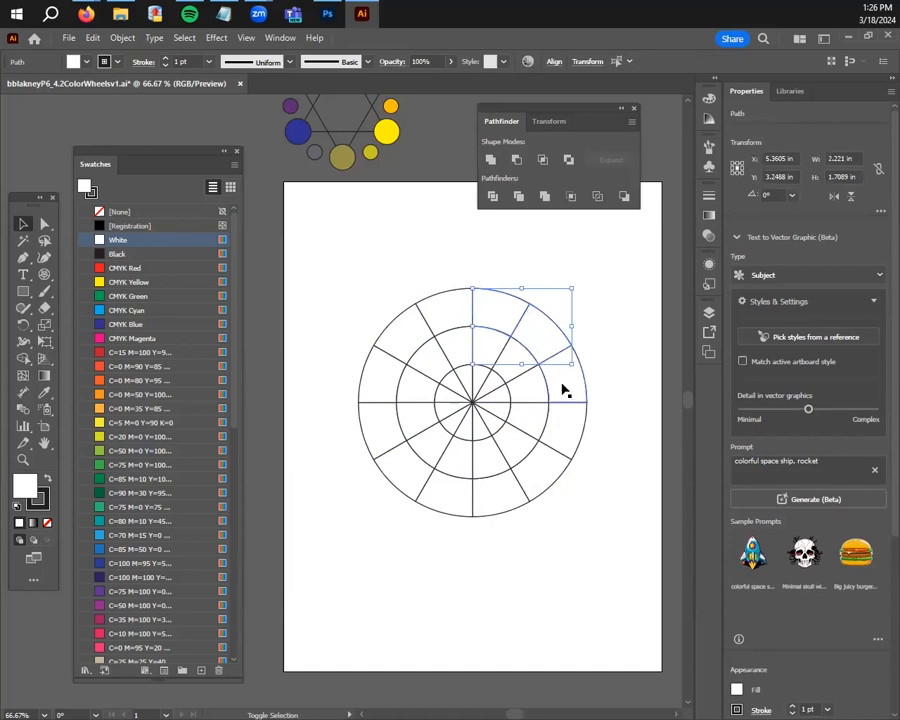
pyautogui.keyDown('shift'); pyautogui.click(528, 496); pyautogui.keyUp('shift')
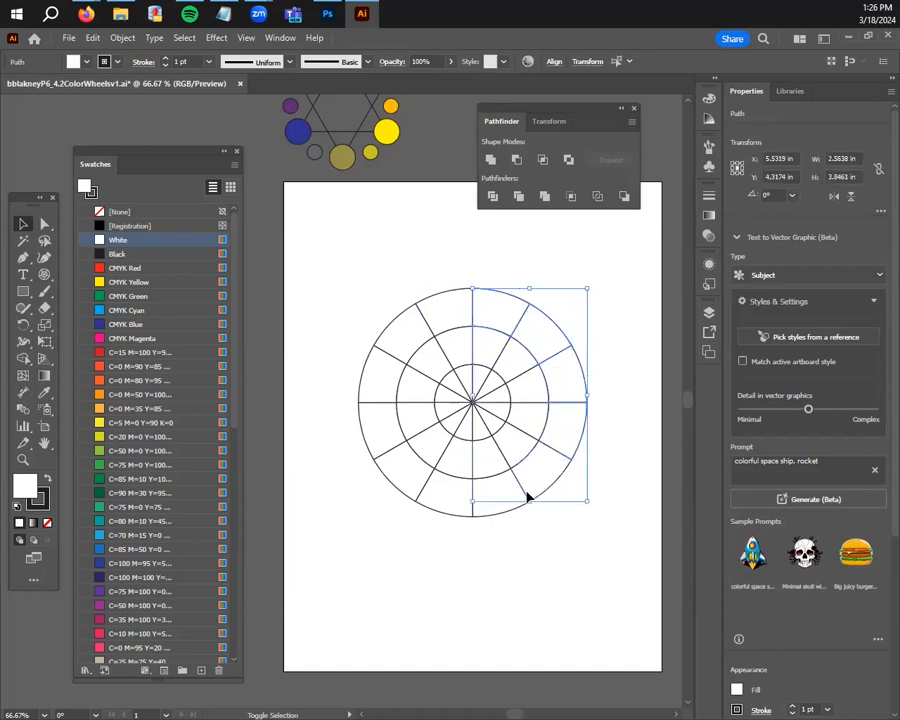
pyautogui.keyDown('shift'); pyautogui.click(499, 487); pyautogui.keyUp('shift')
pyautogui.keyDown('shift'); pyautogui.click(448, 491); pyautogui.keyUp('shift')
pyautogui.keyDown('shift'); pyautogui.click(399, 463); pyautogui.keyUp('shift')
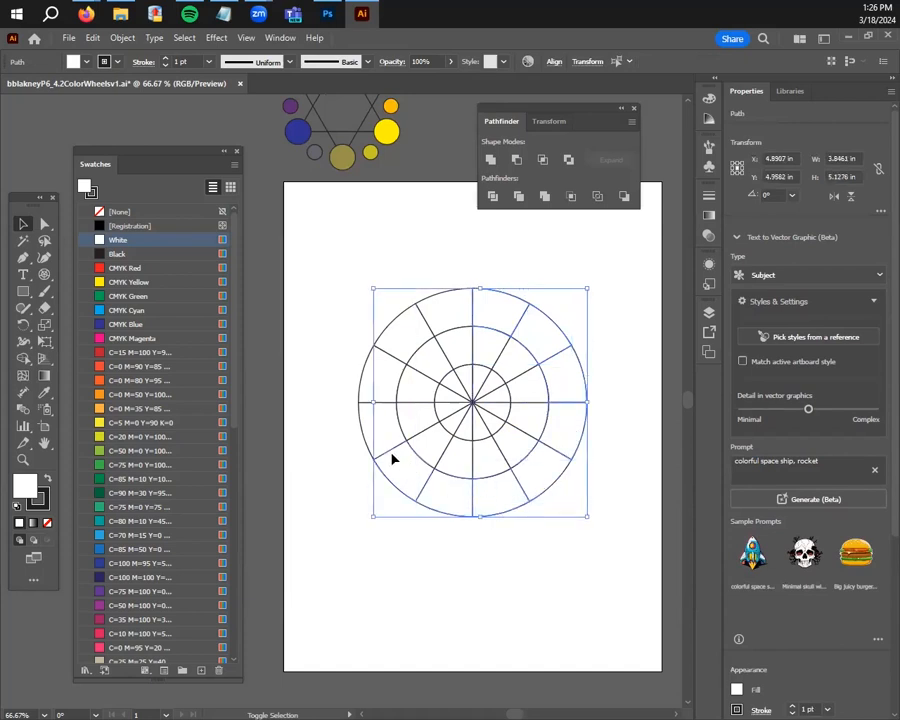
pyautogui.keyDown('shift'); pyautogui.click(387, 394); pyautogui.keyUp('shift')
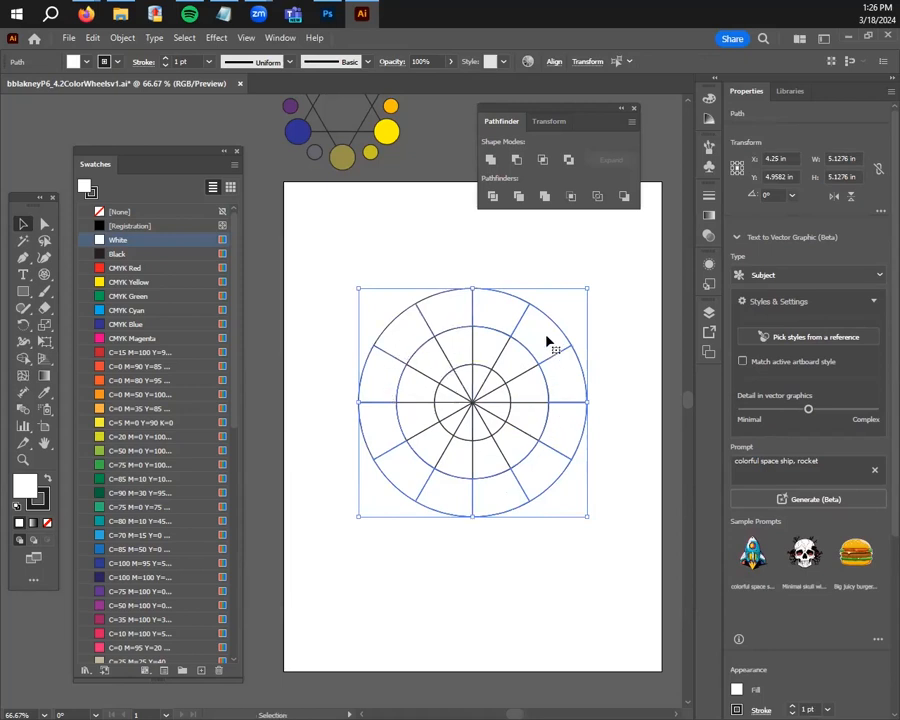
pyautogui.moveTo(547, 342); pyautogui.dragTo(264, 360)
pyautogui.moveTo(294, 453); pyautogui.dragTo(255, 418)
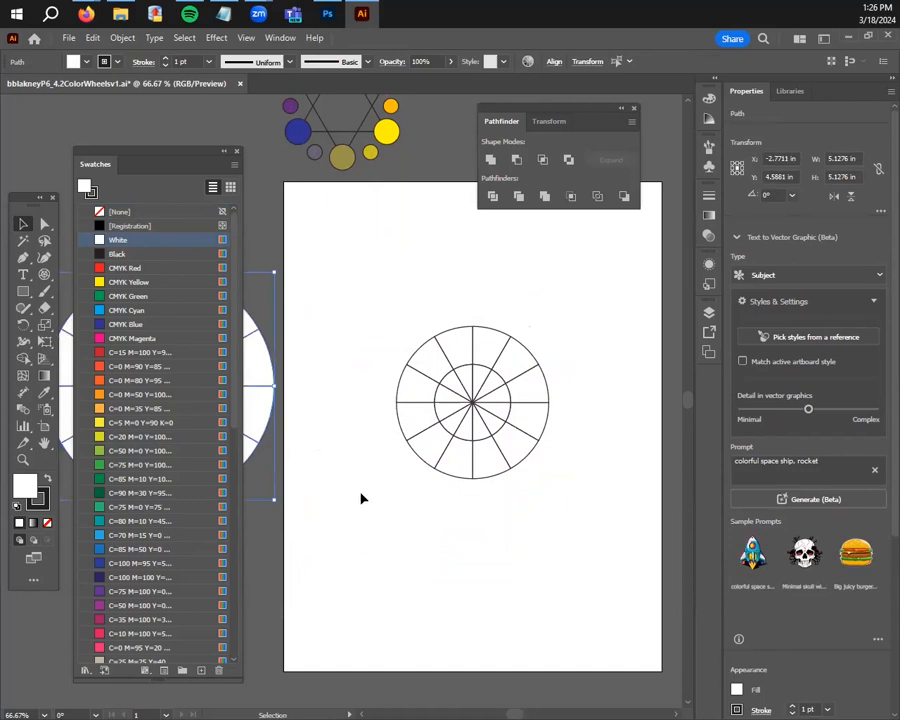
pyautogui.click(350, 490)
pyautogui.scroll(-1, 345, 487)
pyautogui.moveTo(372, 532); pyautogui.dragTo(518, 505)
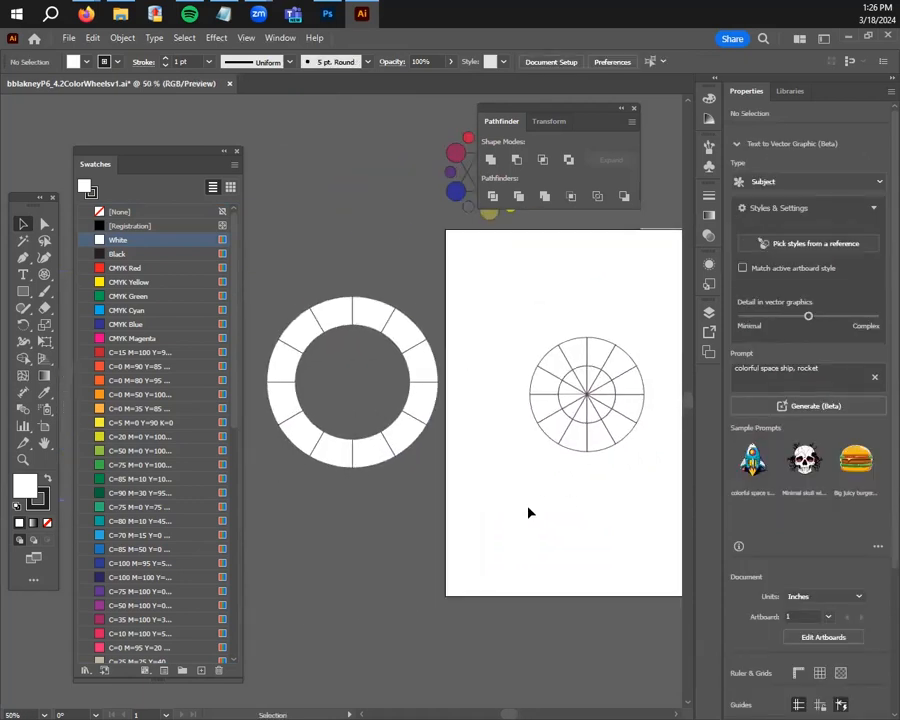
# Move all segments of the remaining inner wheel together off the artboard to above the white ring, deselect, and close the Pathfinder panel
pyautogui.scroll(1, 564, 520)
pyautogui.scroll(-1, 545, 514)
pyautogui.moveTo(546, 550); pyautogui.dragTo(486, 544)
pyautogui.moveTo(444, 308); pyautogui.dragTo(598, 471)
pyautogui.moveTo(538, 415); pyautogui.dragTo(304, 251)
pyautogui.click(462, 384)
pyautogui.scroll(1, 483, 402)
pyautogui.moveTo(446, 386); pyautogui.dragTo(612, 502)
pyautogui.scroll(1, 573, 481)
pyautogui.scroll(-1, 573, 485)
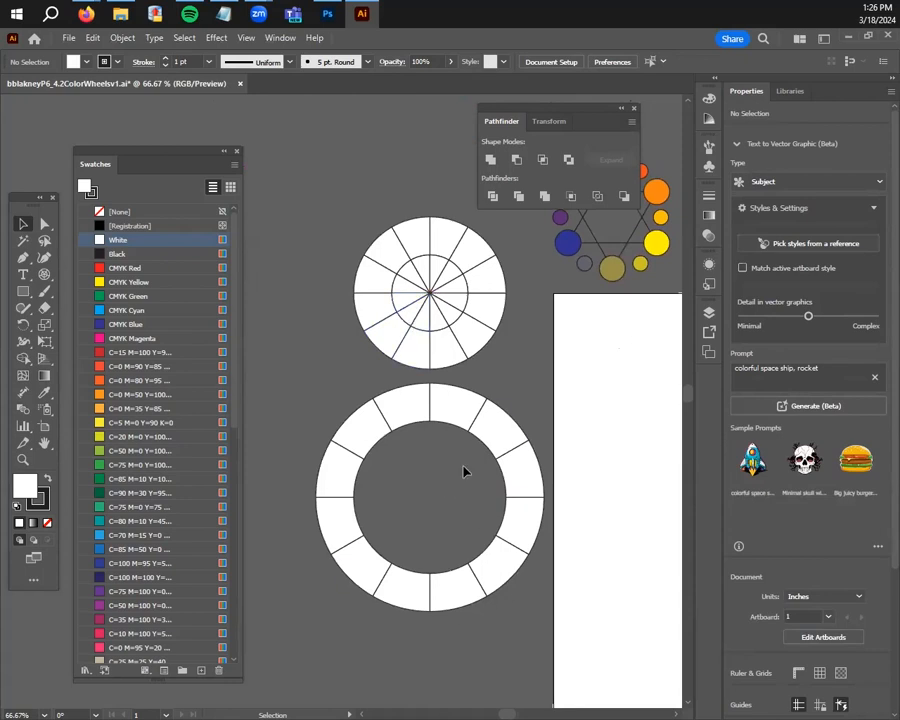
pyautogui.scroll(-1, 566, 364)
pyautogui.scroll(1, 595, 480)
pyautogui.moveTo(560, 503); pyautogui.dragTo(514, 488)
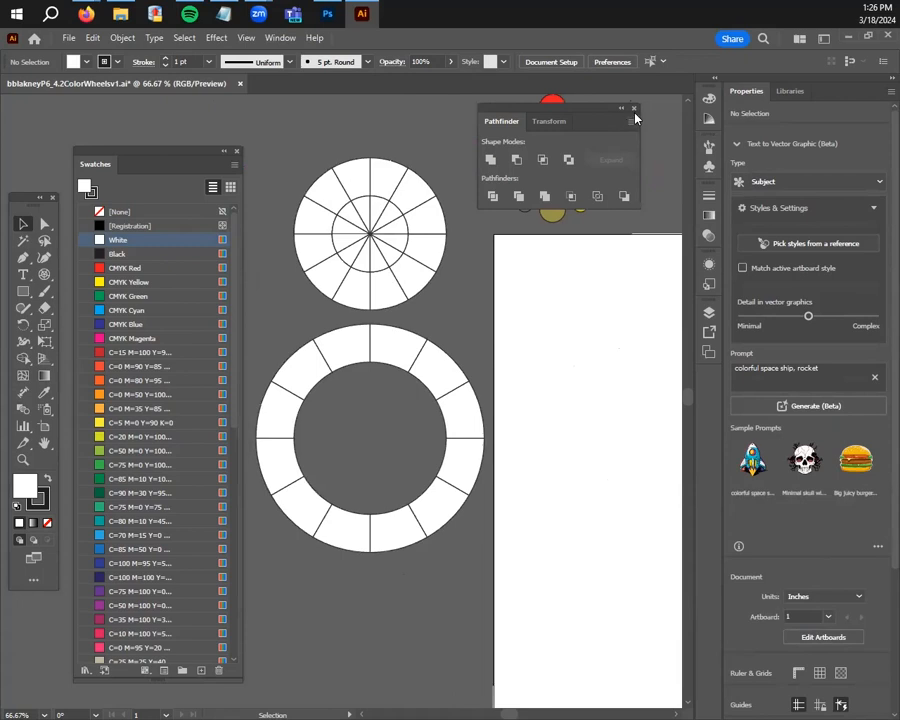
pyautogui.click(634, 109)
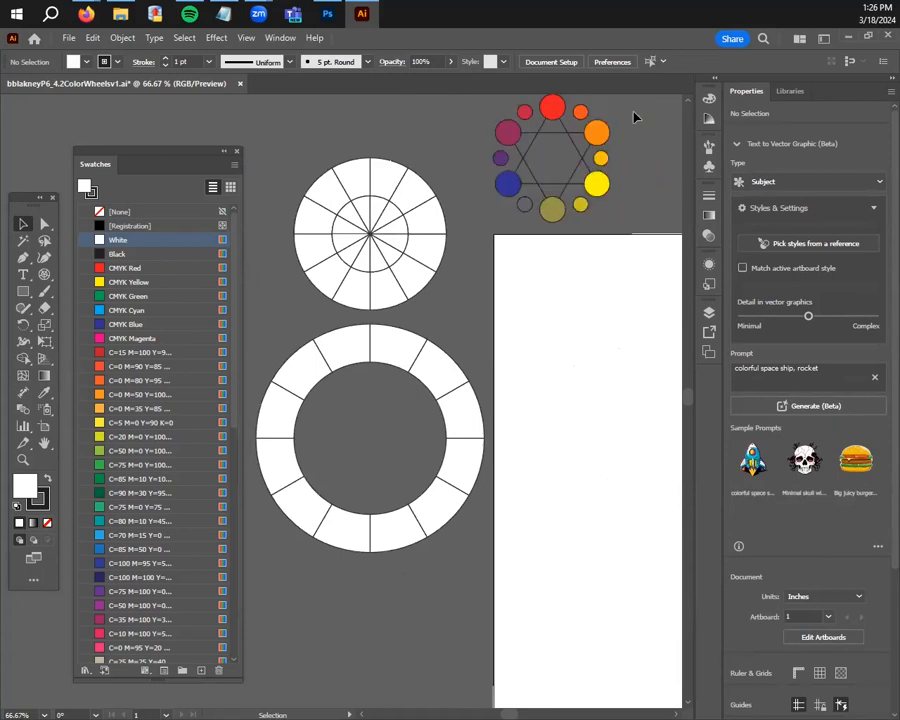
# Fill the ring segment immediately clockwise of twelve o'clock with the red sampled from the reference color wheel's top circle using the Eyedropper
pyautogui.click(380, 355)
pyautogui.click(445, 377)
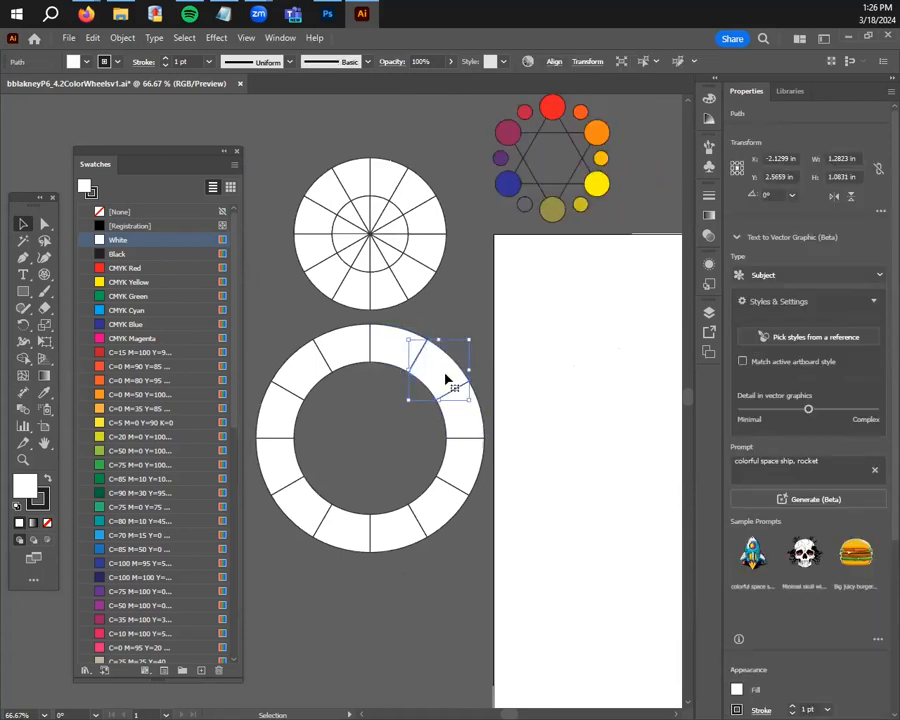
pyautogui.click(466, 421)
pyautogui.click(464, 481)
pyautogui.click(433, 516)
pyautogui.click(404, 344)
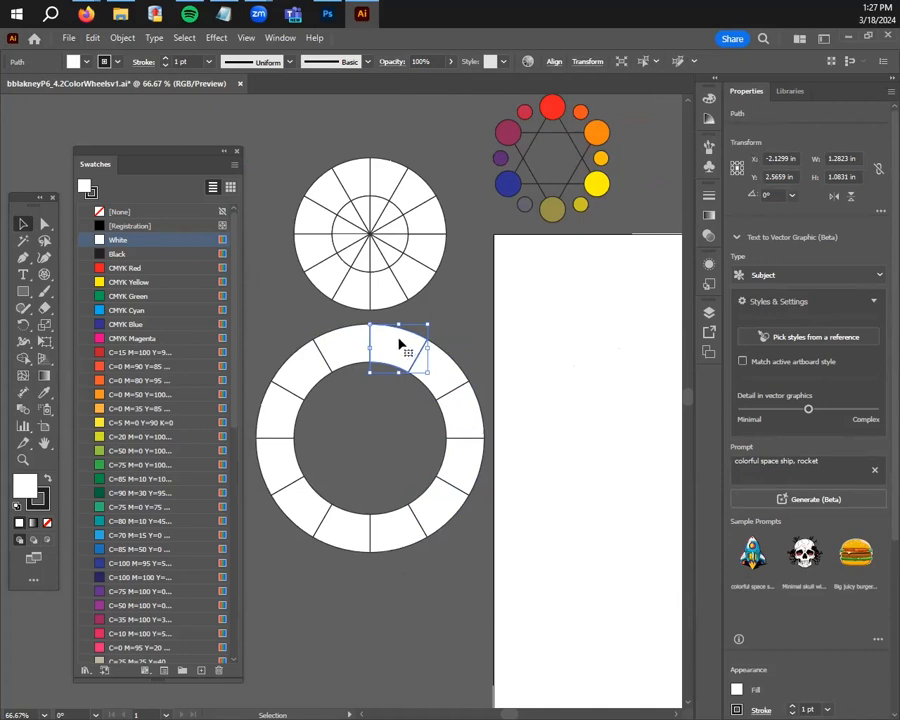
pyautogui.press('i')
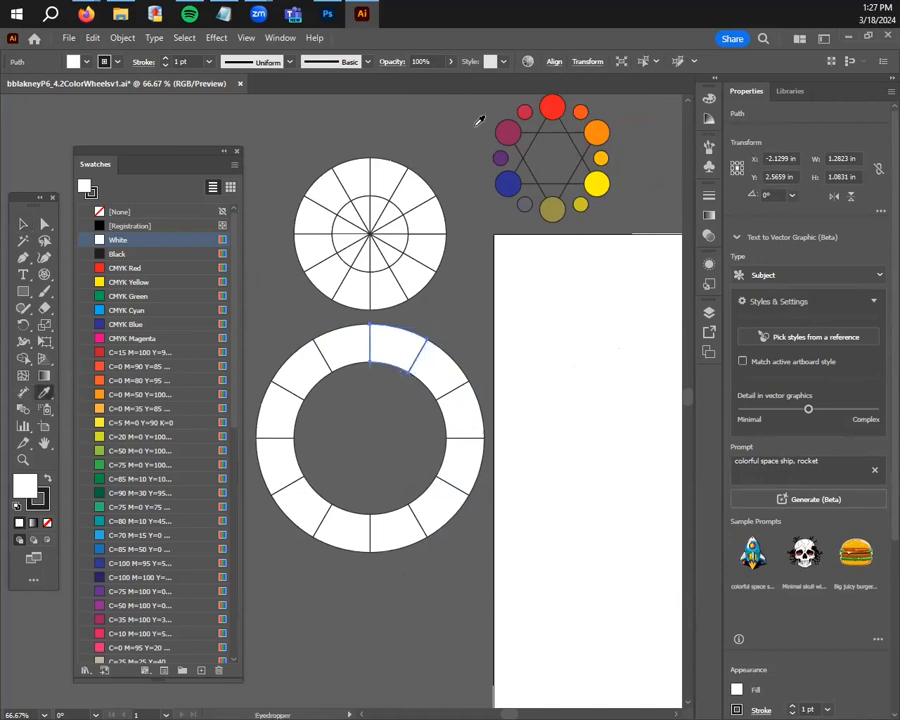
pyautogui.click(551, 106)
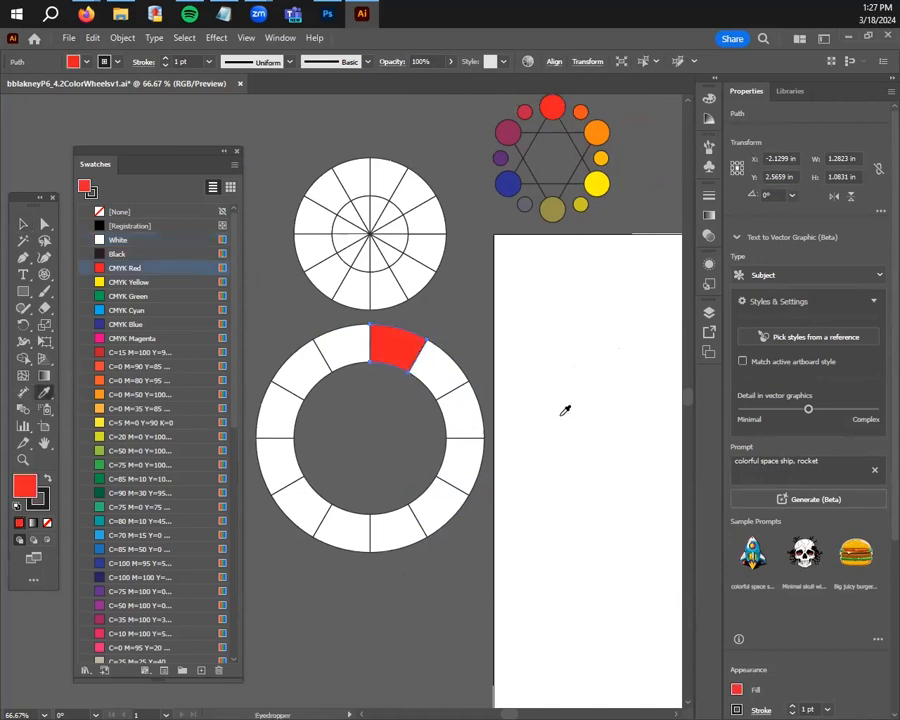
# Fill the next two ring segments clockwise with the red-orange and orange sampled from the reference color wheel
pyautogui.press('v')
pyautogui.click(448, 374)
pyautogui.press('i')
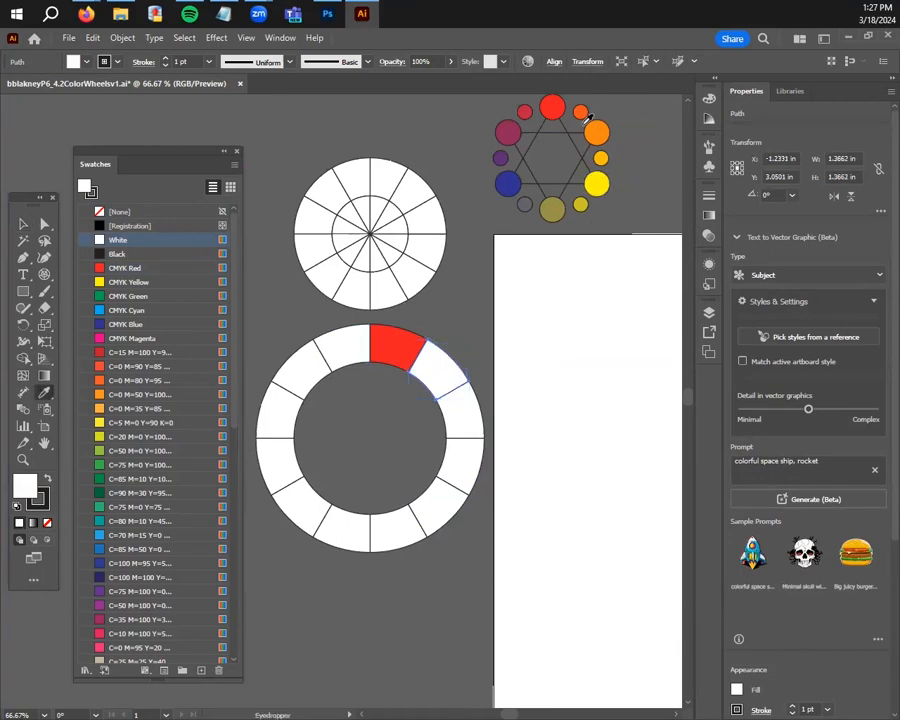
pyautogui.click(582, 112)
pyautogui.press('v')
pyautogui.click(478, 400)
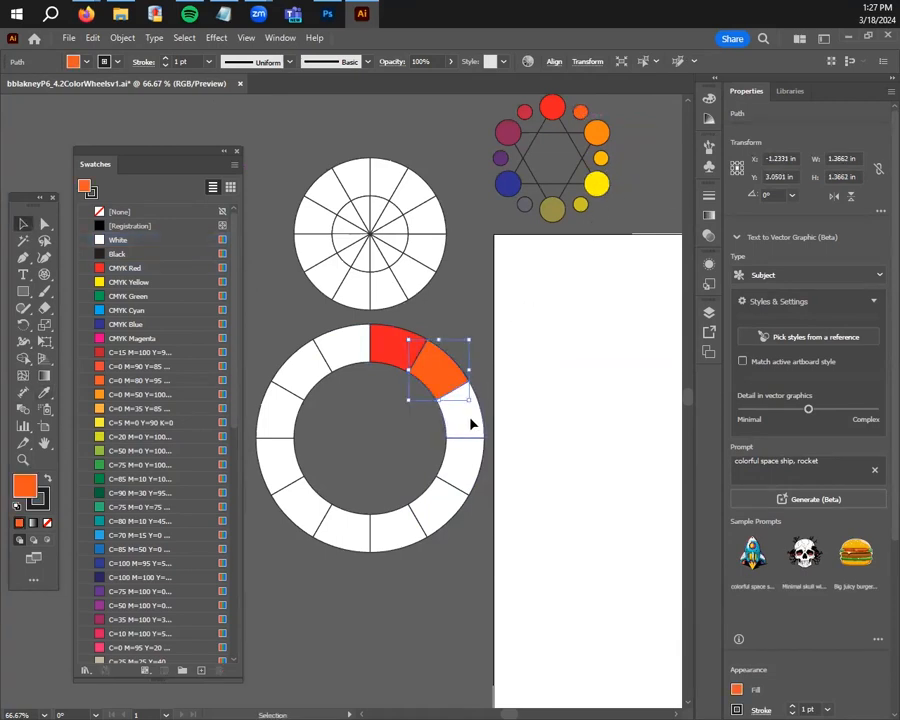
pyautogui.press('i')
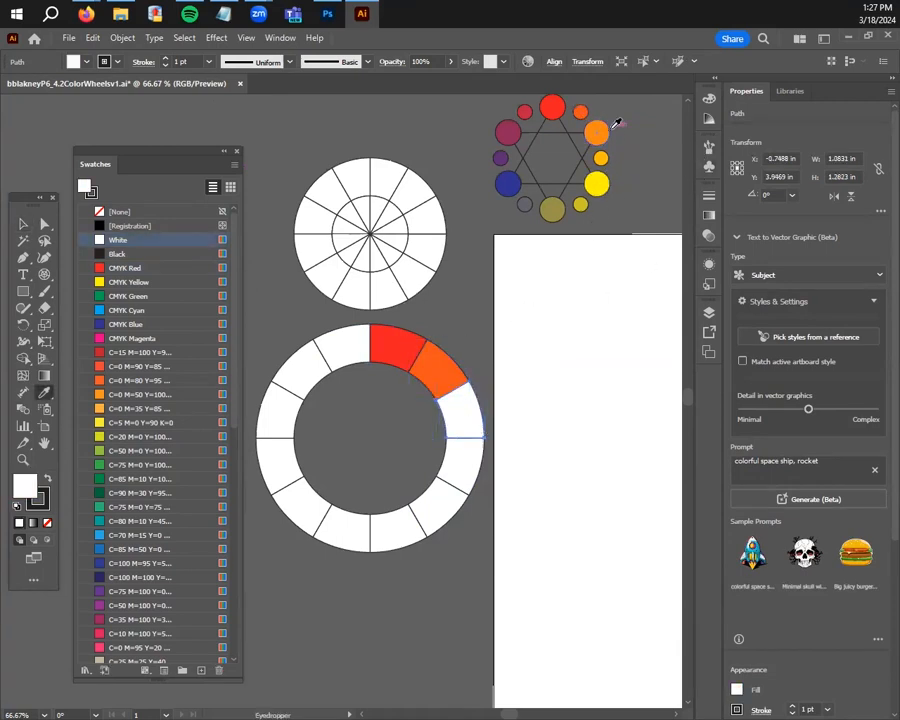
pyautogui.click(596, 132)
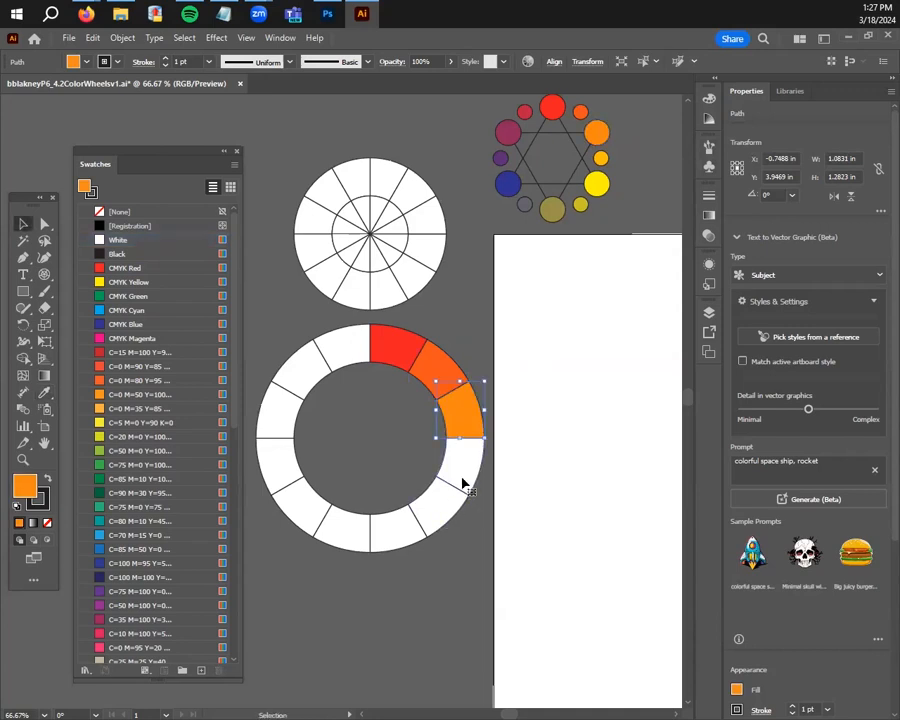
# Fill the two segments clockwise of the orange one with yellow-orange and yellow sampled from the reference wheel
pyautogui.keyDown('ctrl'); pyautogui.click(465, 475); pyautogui.keyUp('ctrl')
pyautogui.click(602, 156)
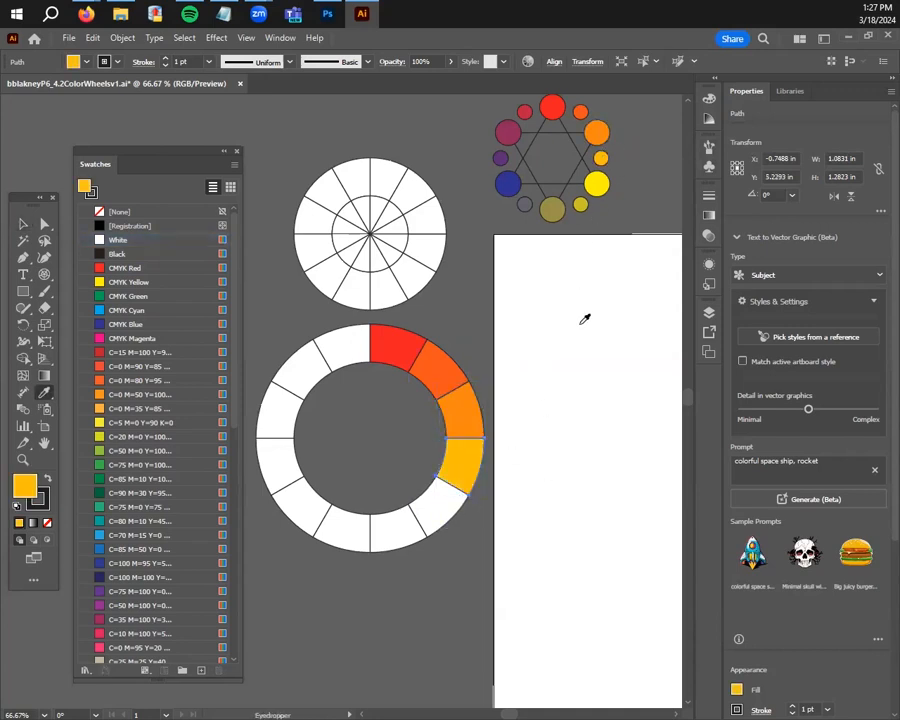
pyautogui.keyDown('ctrl'); pyautogui.click(426, 522); pyautogui.keyUp('ctrl')
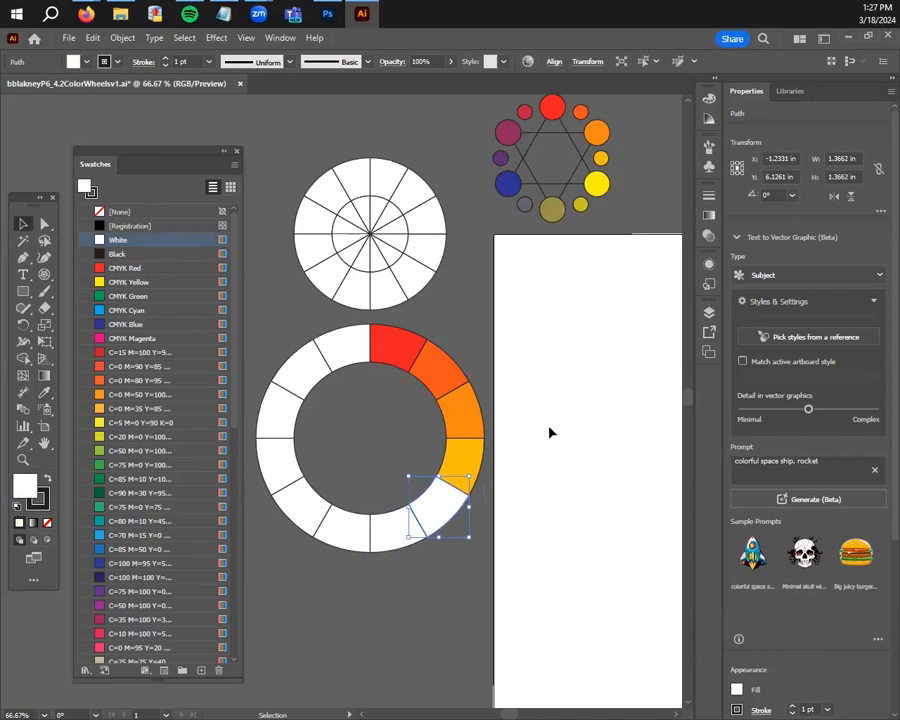
pyautogui.click(597, 183)
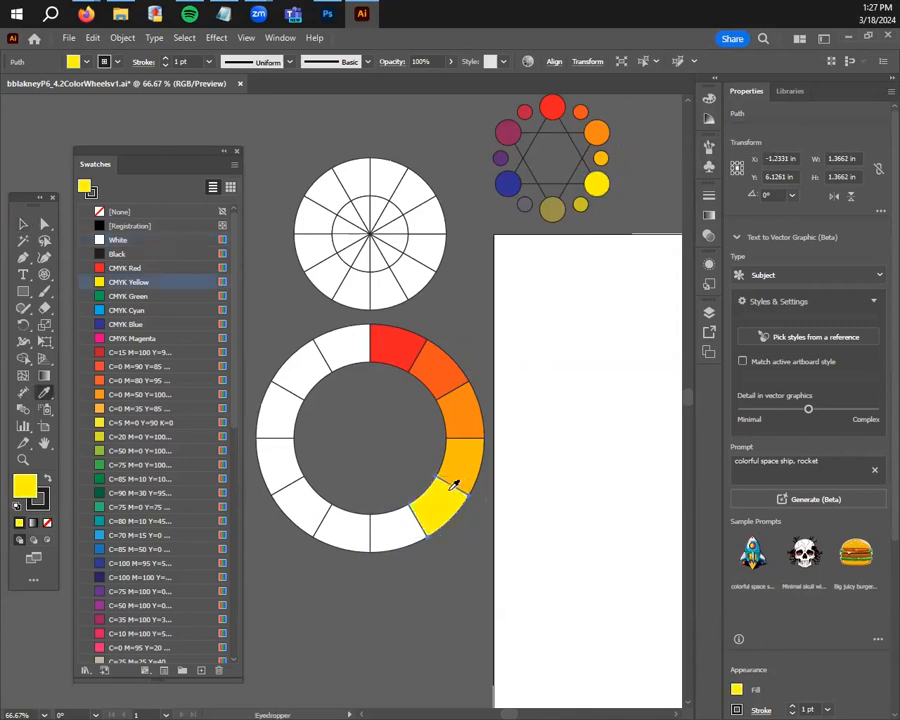
# Fill the two segments on either side of the ring's lowest point with the reference wheel's yellow-green and olive, continuing clockwise from yellow
pyautogui.press('v')
pyautogui.click(391, 543)
pyautogui.press('i')
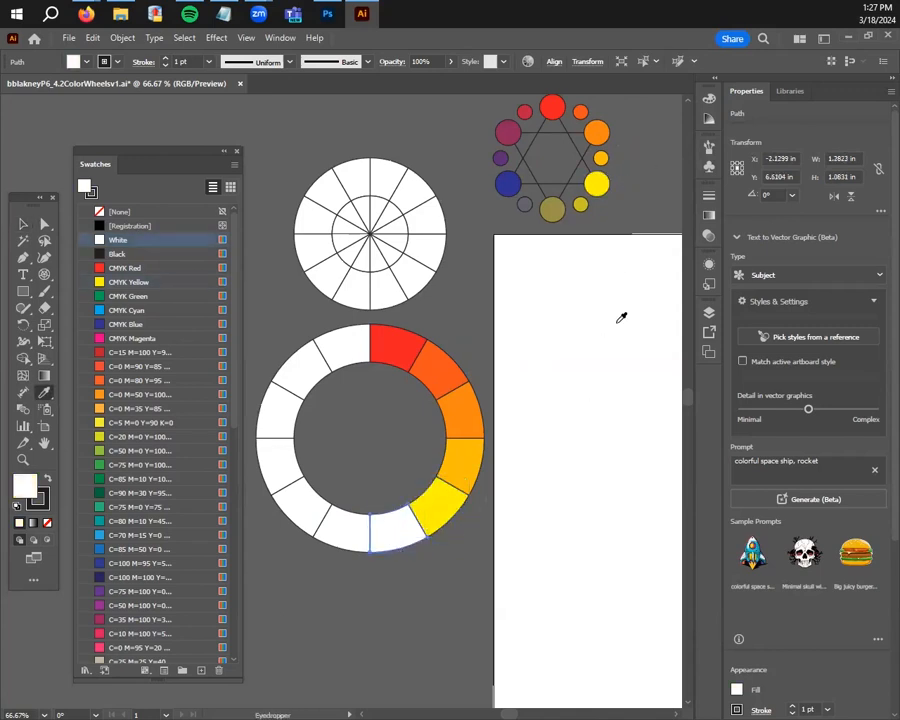
pyautogui.click(578, 206)
pyautogui.press('v')
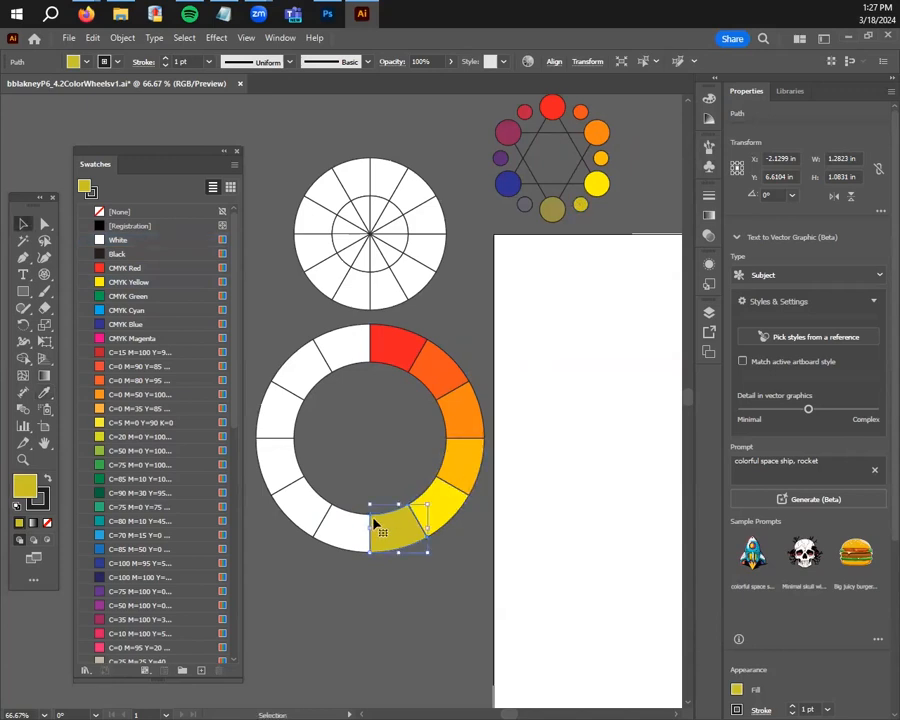
pyautogui.click(352, 536)
pyautogui.press('i')
pyautogui.click(552, 208)
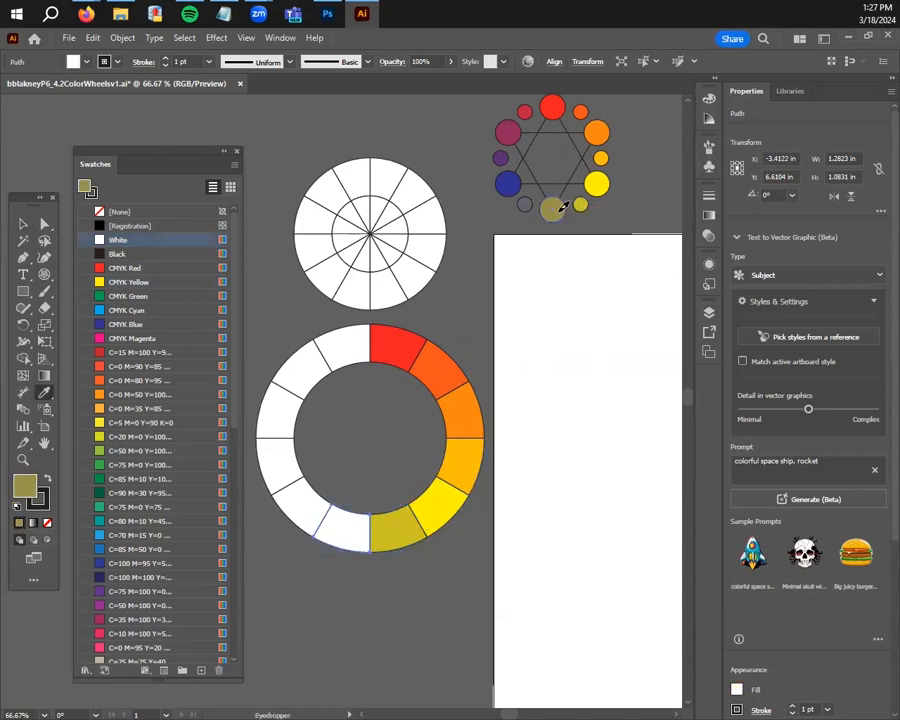
# Fill the two segments clockwise of the olive one with the gray-violet and blue sampled from the reference wheel
pyautogui.press('v')
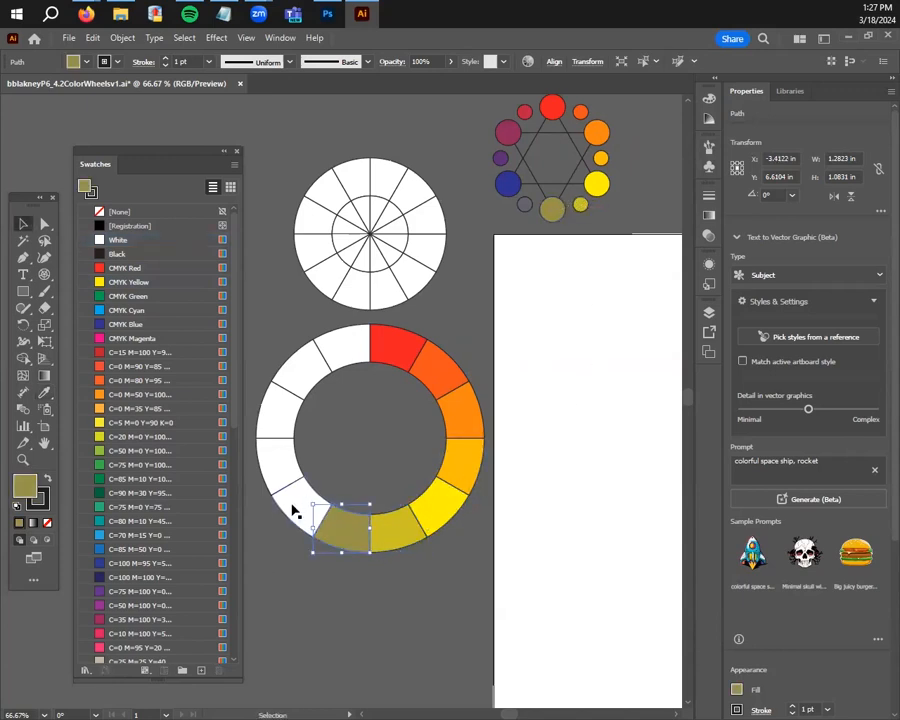
pyautogui.click(293, 513)
pyautogui.press('i')
pyautogui.click(522, 203)
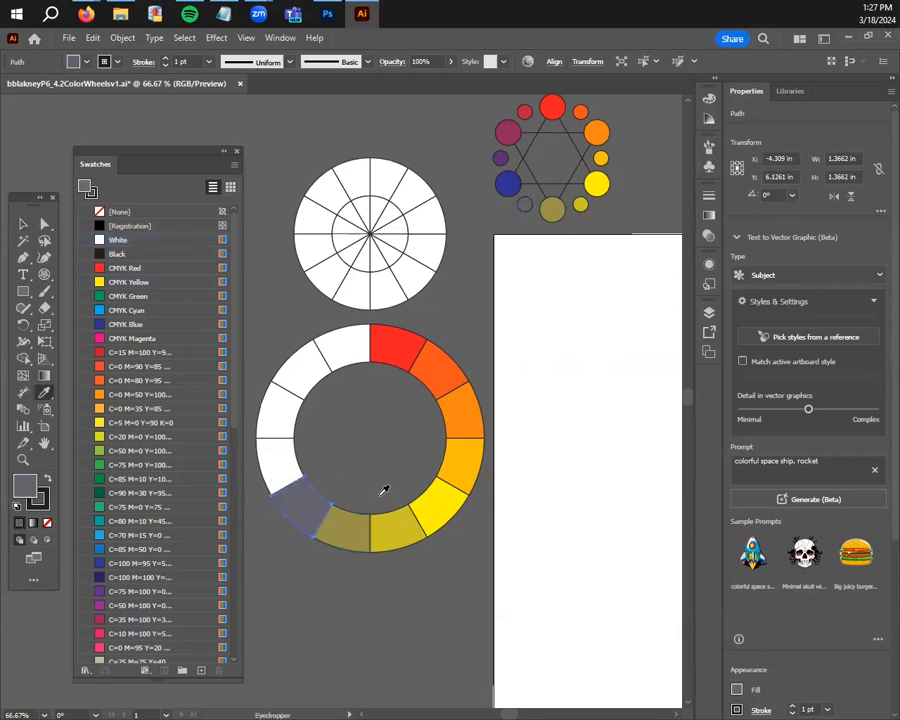
pyautogui.press('v')
pyautogui.click(281, 466)
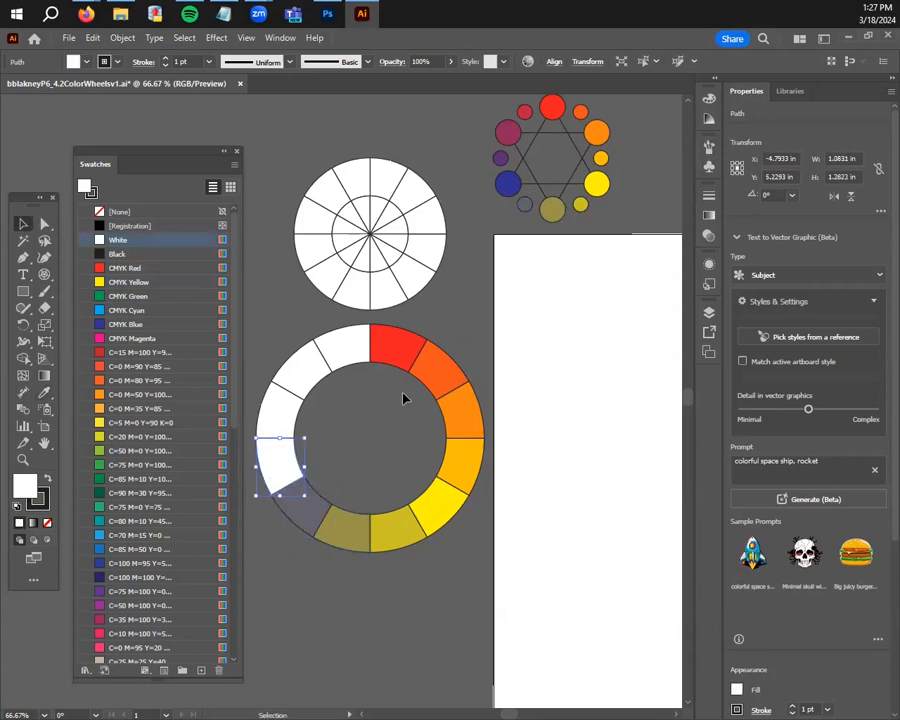
pyautogui.press('i')
pyautogui.click(505, 183)
# Fill the two segments clockwise of the blue one with the purple and plum sampled from the reference wheel
pyautogui.press('v')
pyautogui.click(274, 414)
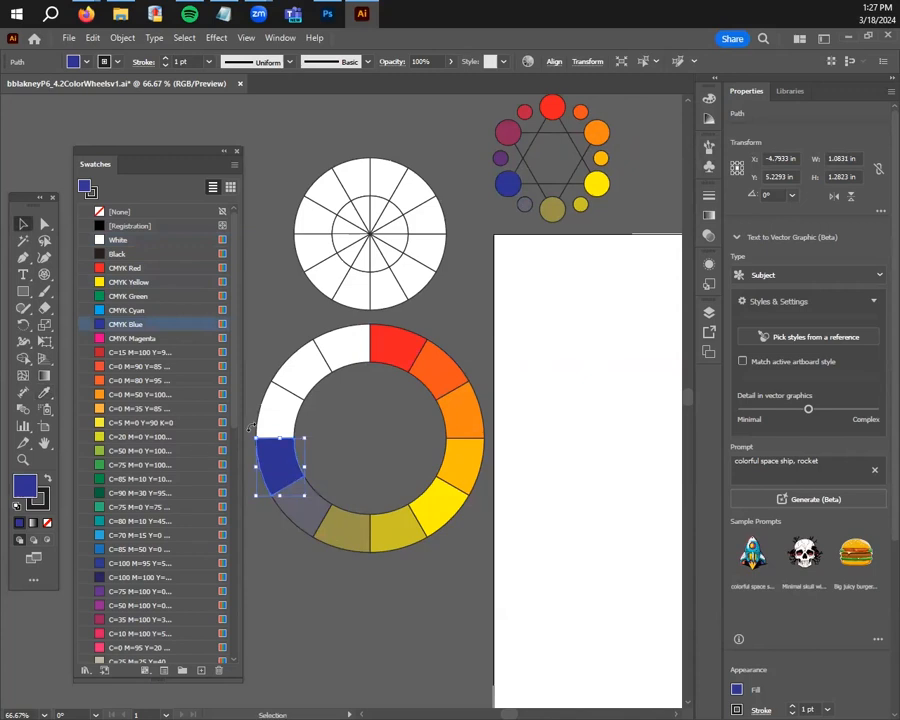
pyautogui.press('i')
pyautogui.click(508, 132)
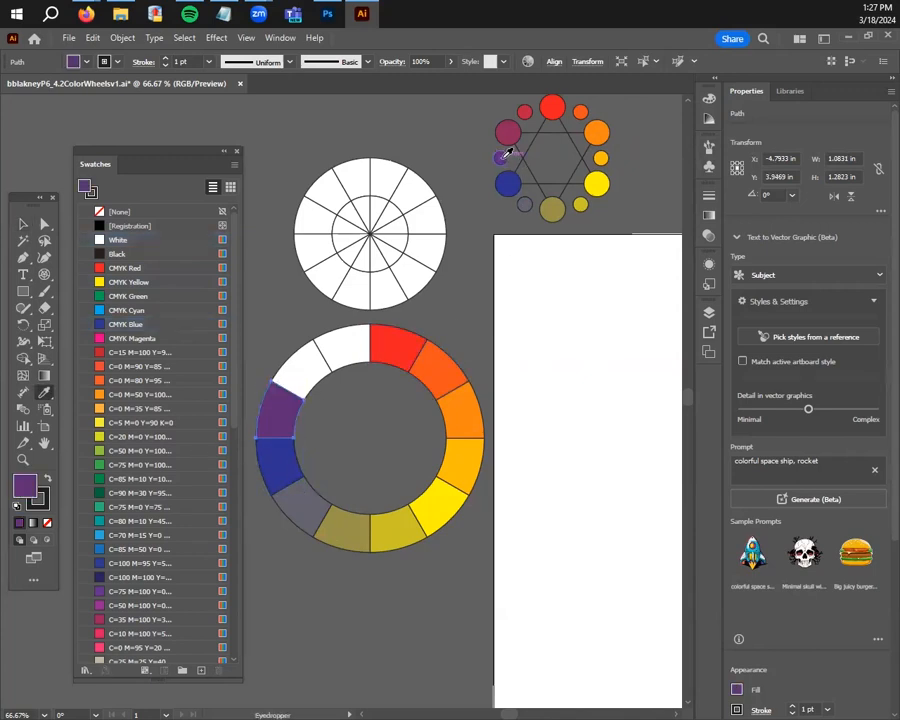
pyautogui.press('v')
pyautogui.click(319, 366)
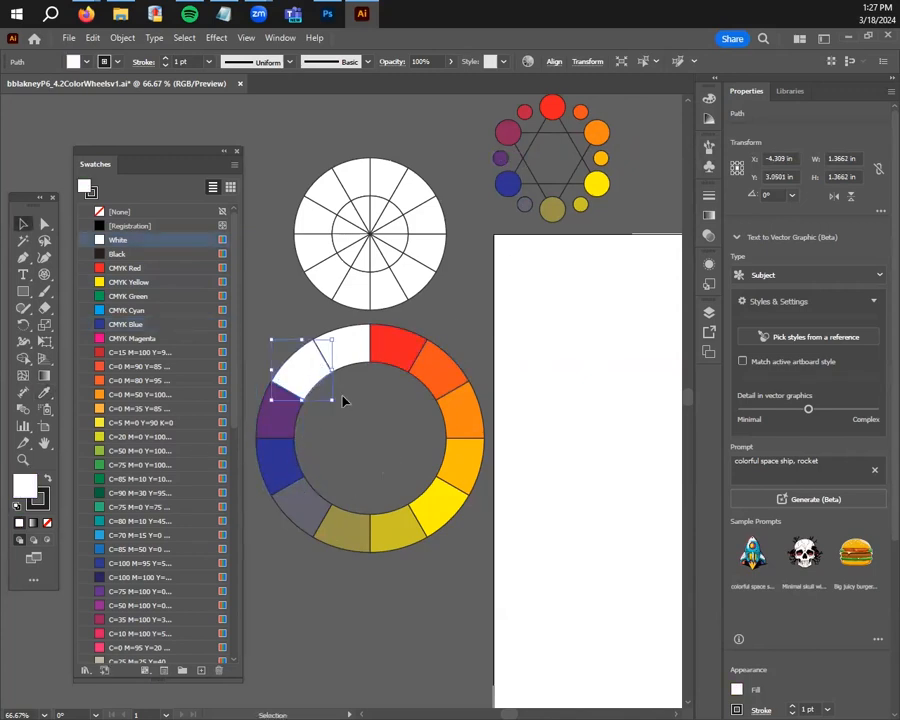
pyautogui.press('i')
pyautogui.click(508, 132)
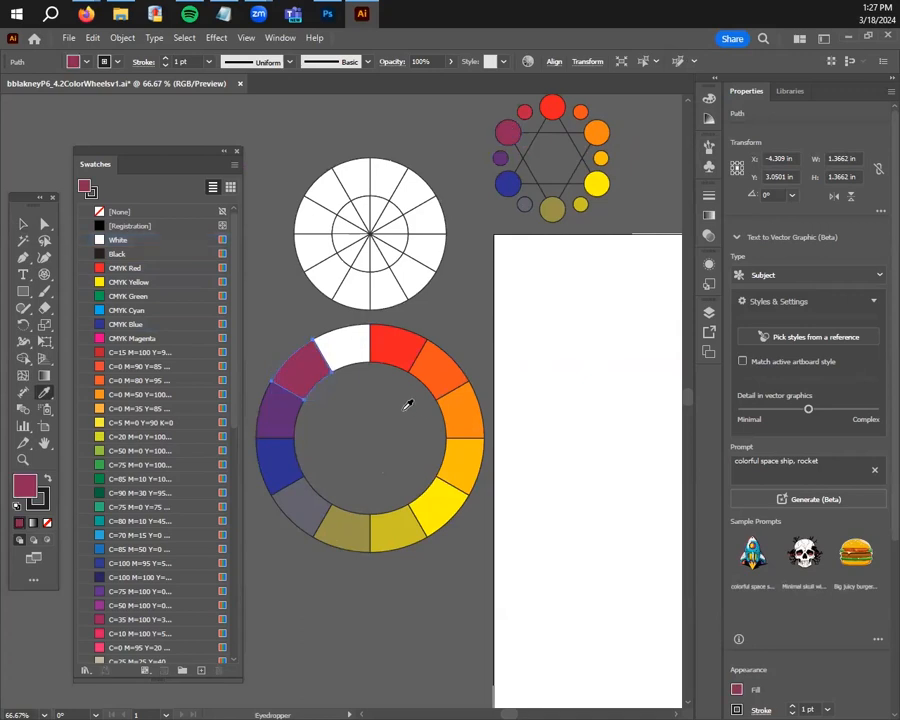
# Fill the last white ring segment, between plum and red, with the crimson sampled from the reference wheel and deselect it
pyautogui.press('v')
pyautogui.click(338, 352)
pyautogui.press('i')
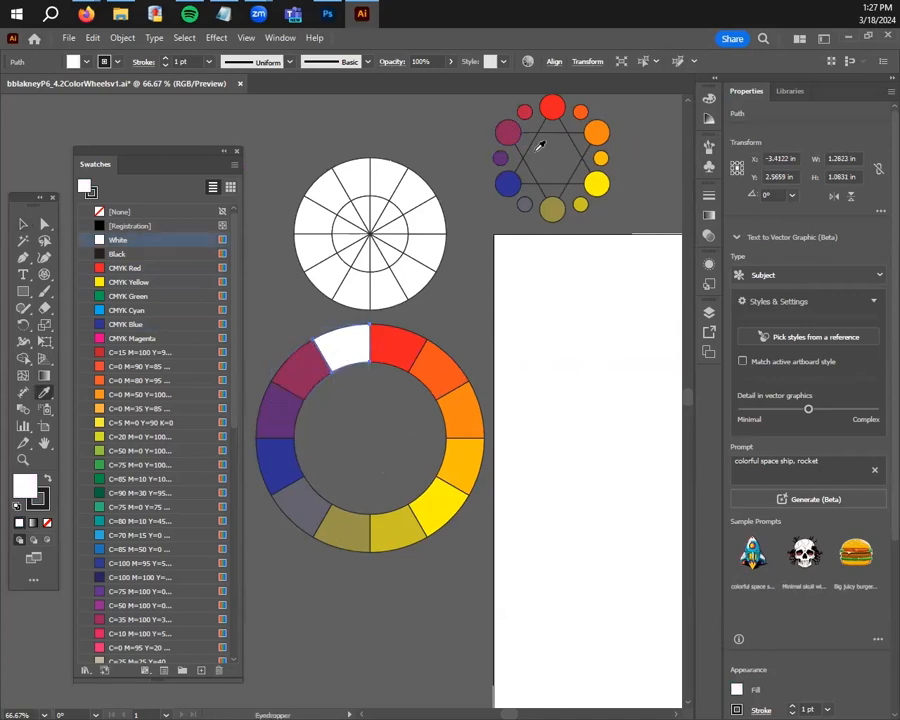
pyautogui.click(524, 110)
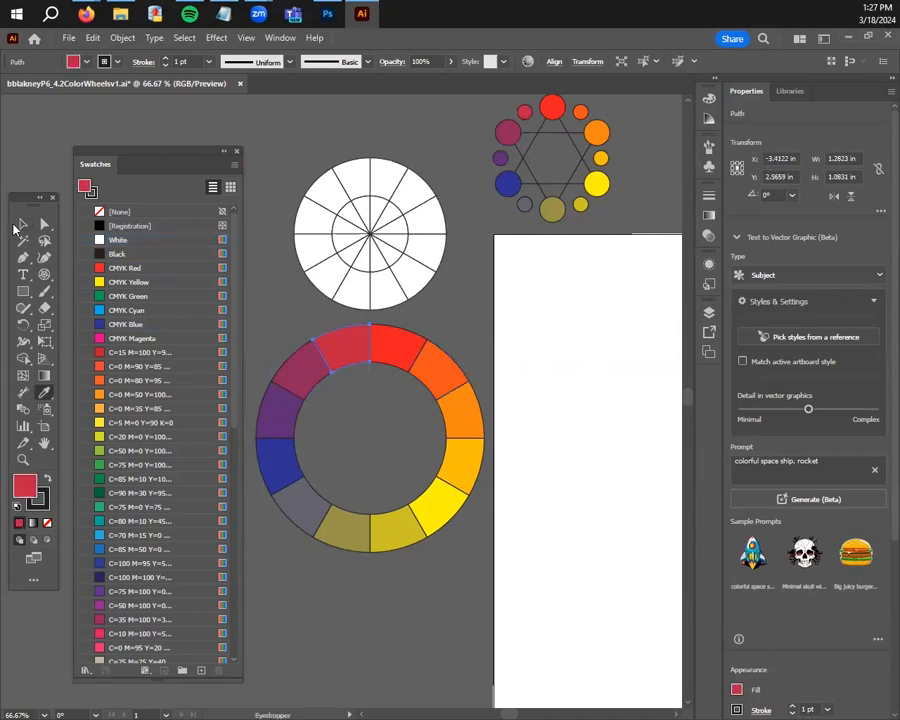
pyautogui.click(22, 224)
pyautogui.click(480, 293)
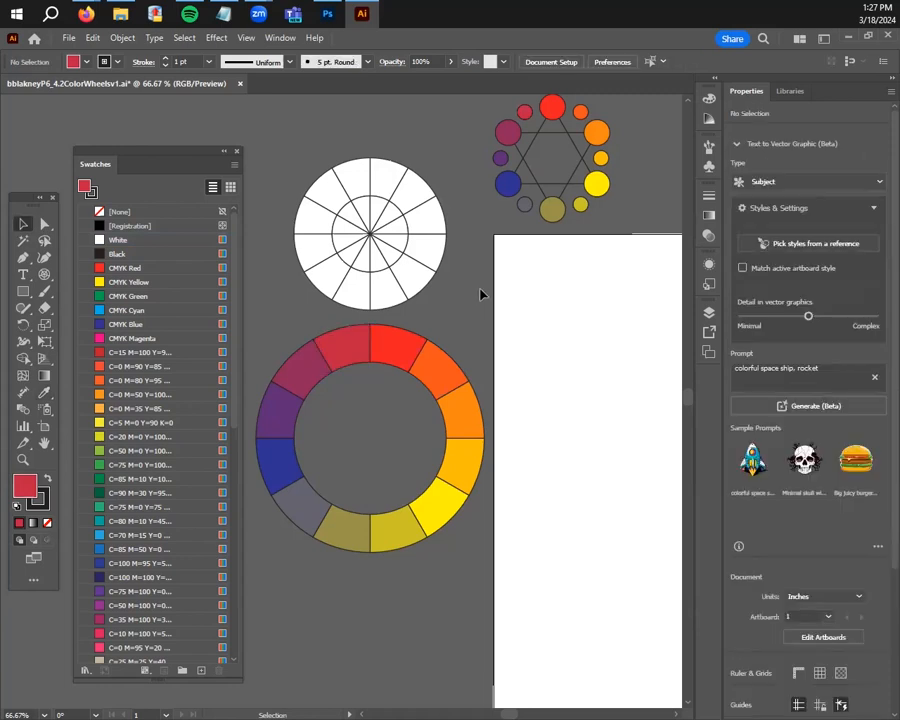
pyautogui.scroll(2, 494, 292)
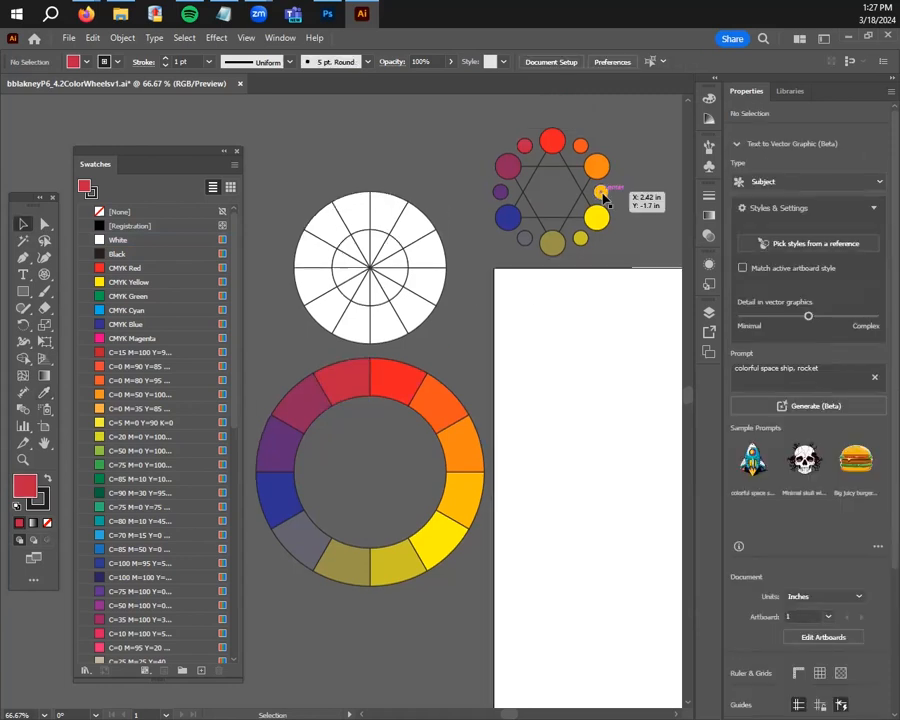
pyautogui.scroll(-3, 398, 403)
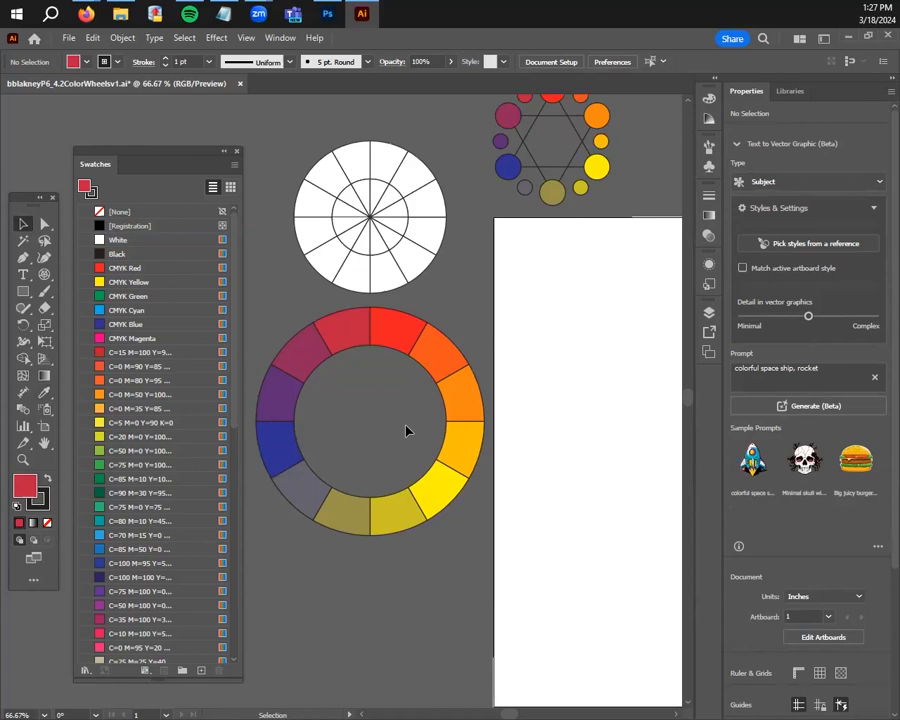
pyautogui.scroll(3, 614, 348)
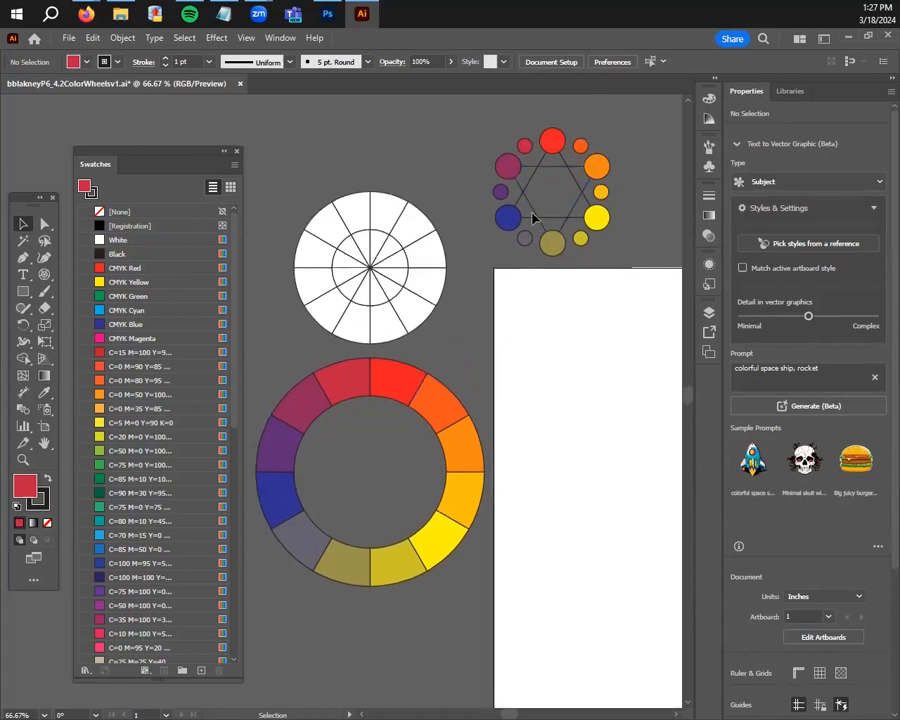
pyautogui.scroll(-5, 540, 213)
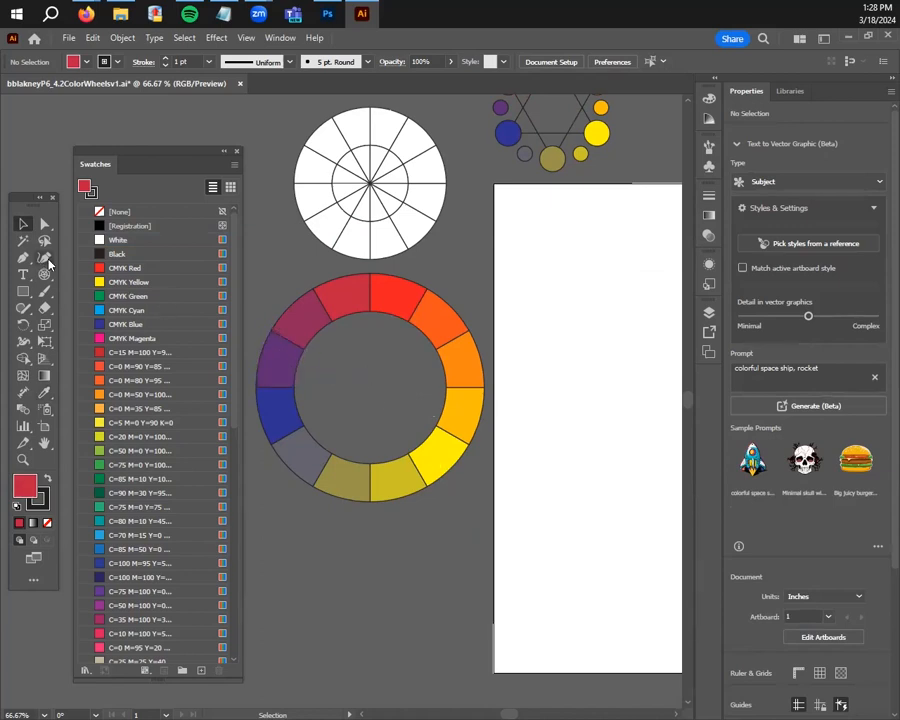
# Draw a slanted line segment about 3 in long across the colored ring's empty center, set its stroke to 7 pt and deselect
pyautogui.moveTo(43, 274); pyautogui.dragTo(127, 283)
pyautogui.moveTo(308, 368); pyautogui.dragTo(435, 404)
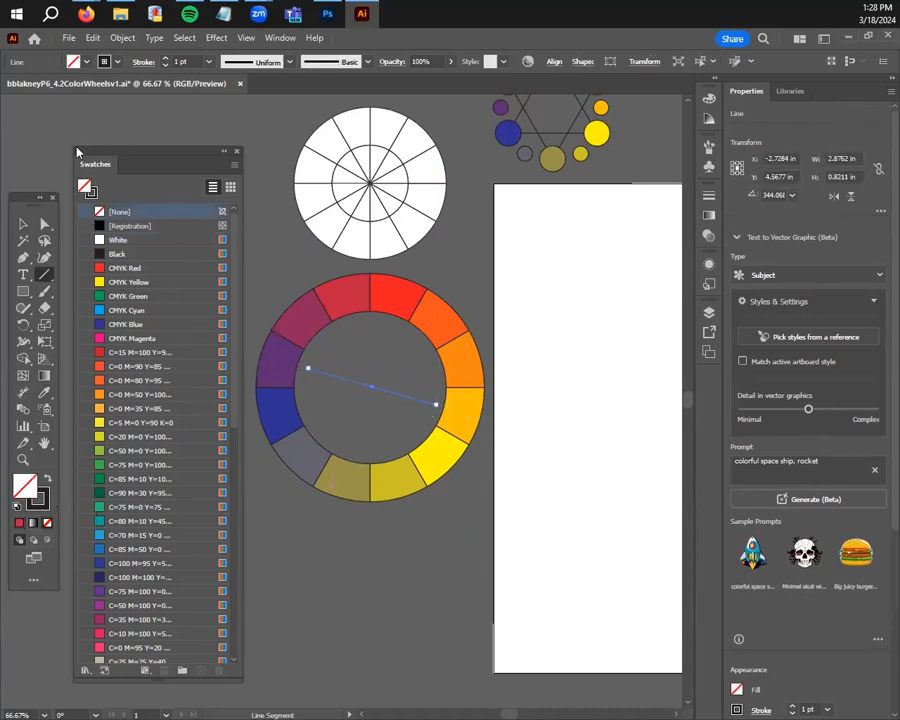
pyautogui.click(166, 58)
pyautogui.click(166, 58)
pyautogui.click(166, 58)
pyautogui.click(166, 58)
pyautogui.click(166, 58)
pyautogui.click(166, 58)
pyautogui.click(22, 226)
pyautogui.click(496, 270)
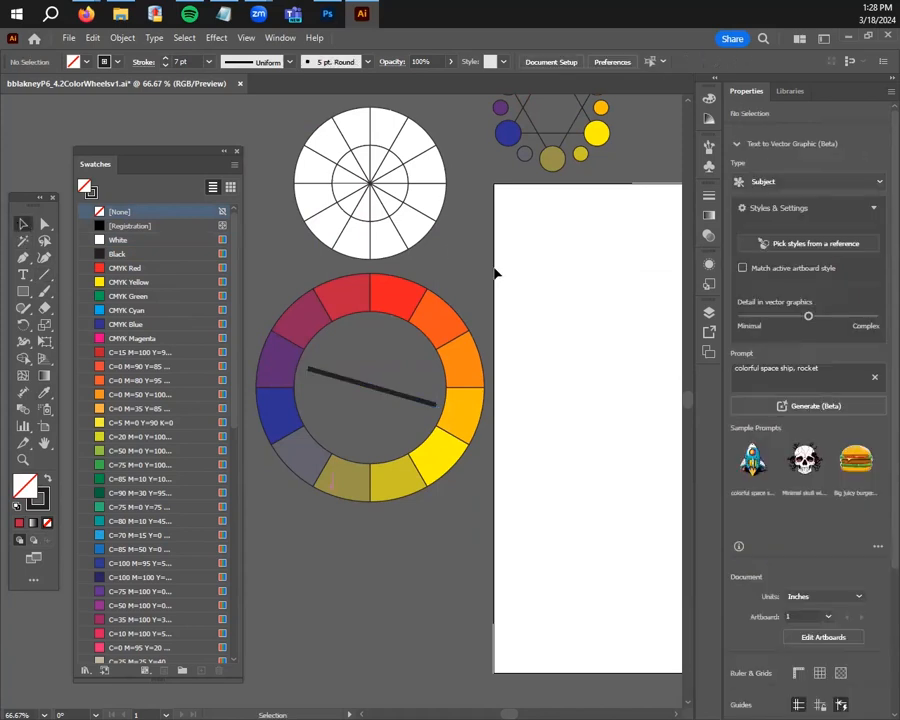
# Swing the line's ends around the ring's center to link crimson with yellow-green, then red with olive, and deselect it
pyautogui.click(367, 389)
pyautogui.moveTo(308, 372); pyautogui.dragTo(354, 322)
pyautogui.moveTo(437, 403); pyautogui.dragTo(386, 453)
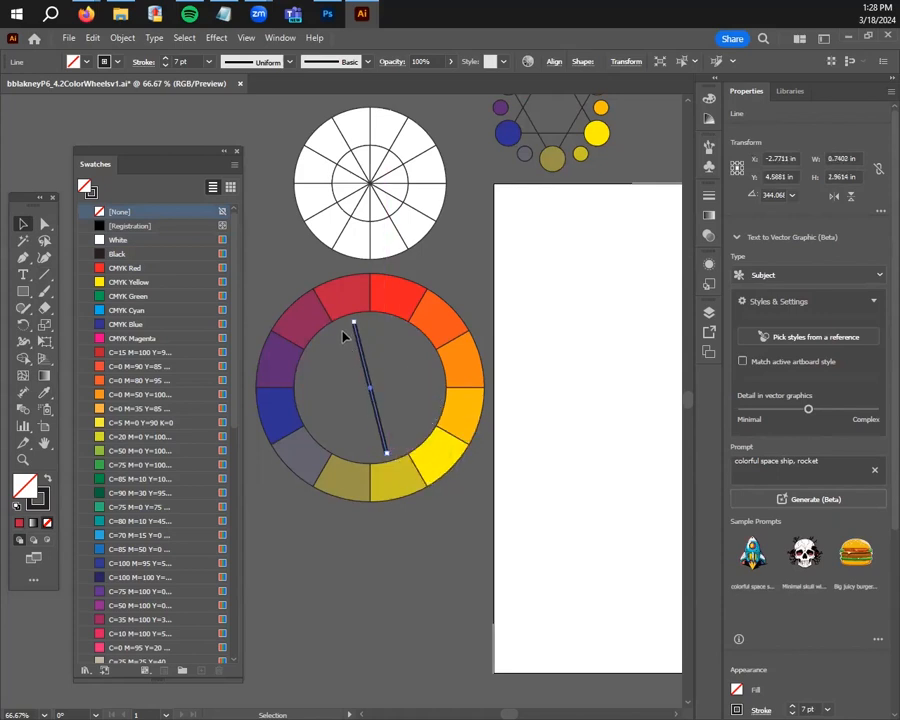
pyautogui.moveTo(354, 325); pyautogui.dragTo(380, 321)
pyautogui.moveTo(388, 455); pyautogui.dragTo(351, 457)
pyautogui.click(415, 415)
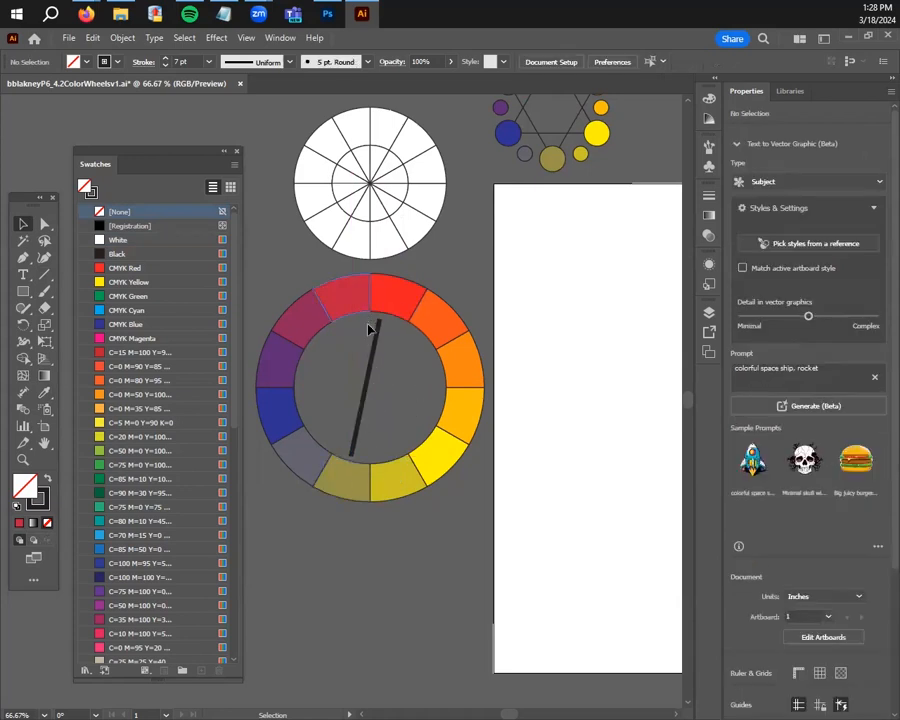
# Swing the line's ends around the ring's center to link plum with yellow, then blue with orange, and deselect it
pyautogui.click(376, 360)
pyautogui.moveTo(380, 322); pyautogui.dragTo(328, 337)
pyautogui.moveTo(352, 458); pyautogui.dragTo(417, 432)
pyautogui.moveTo(326, 337); pyautogui.dragTo(307, 405)
pyautogui.moveTo(417, 432); pyautogui.dragTo(428, 369)
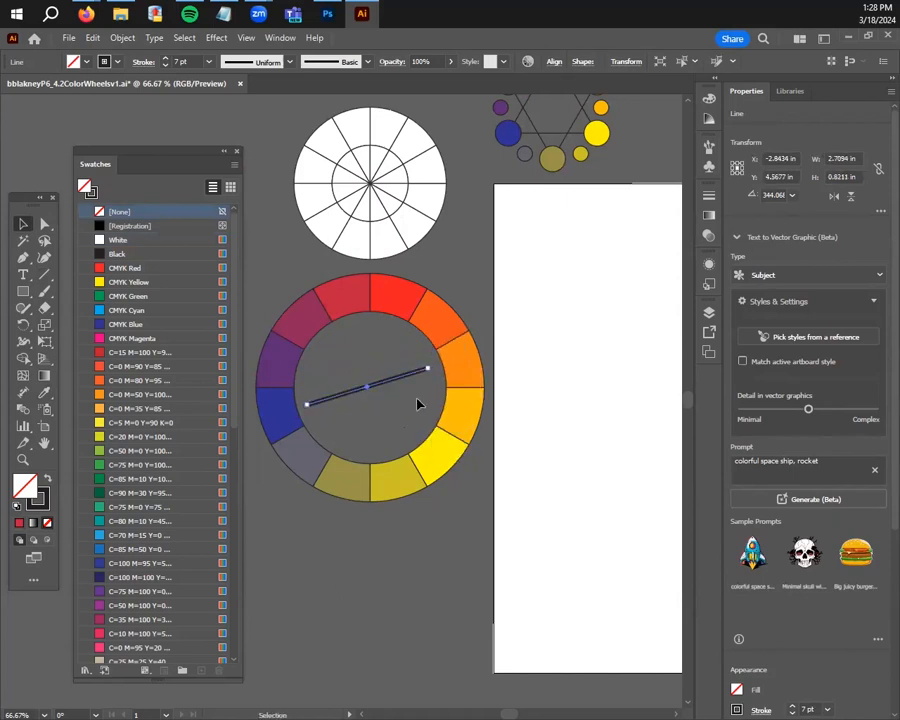
pyautogui.click(415, 392)
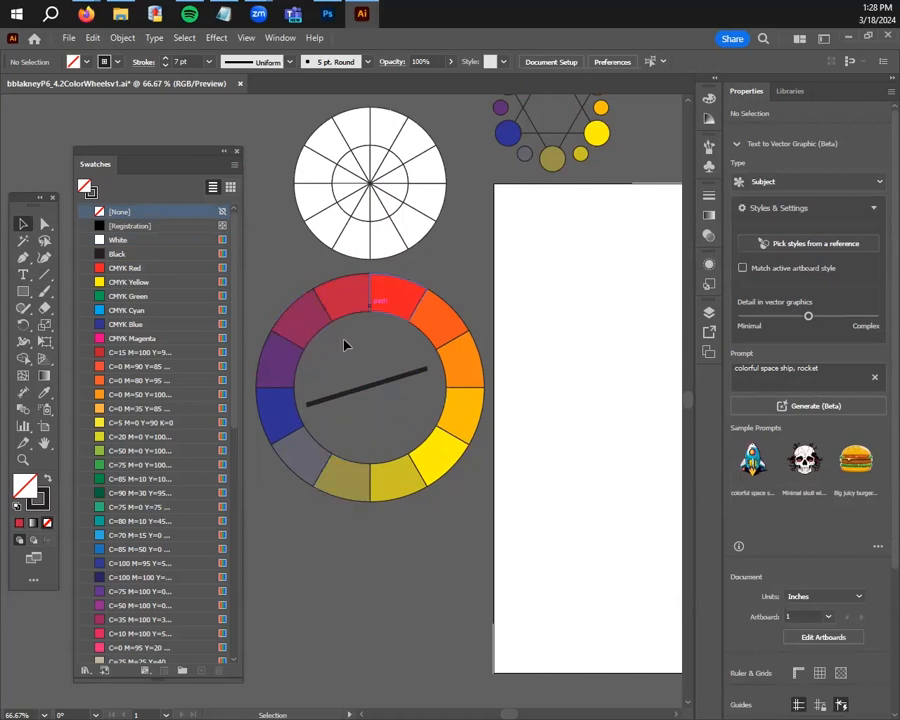
# Delete the slanted line from the colored ring's empty center
pyautogui.click(397, 397)
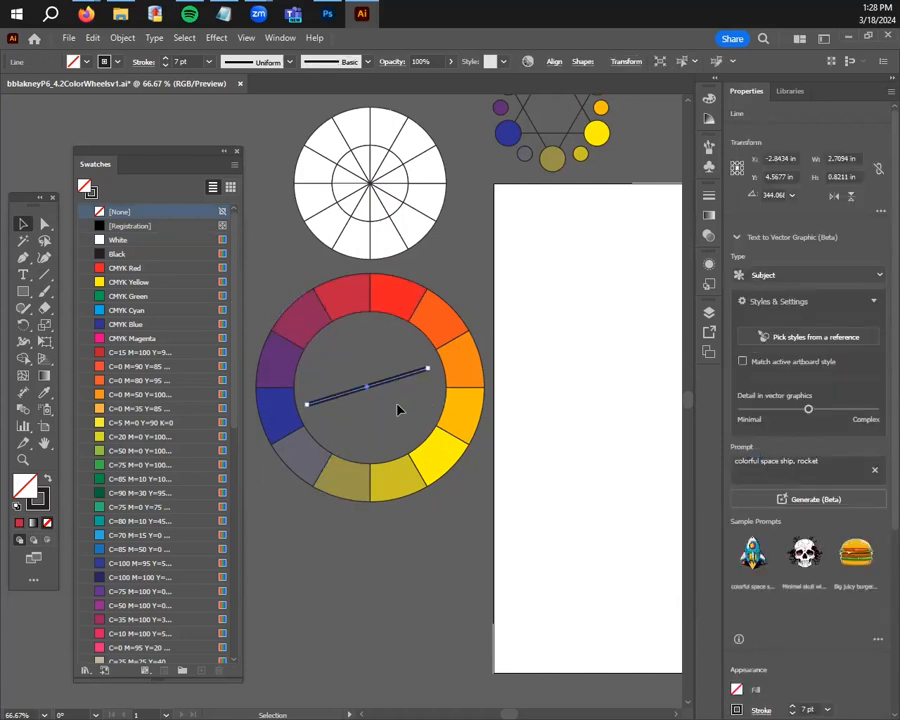
pyautogui.press('Delete')
pyautogui.scroll(1, 358, 522)
pyautogui.scroll(3, 359, 522)
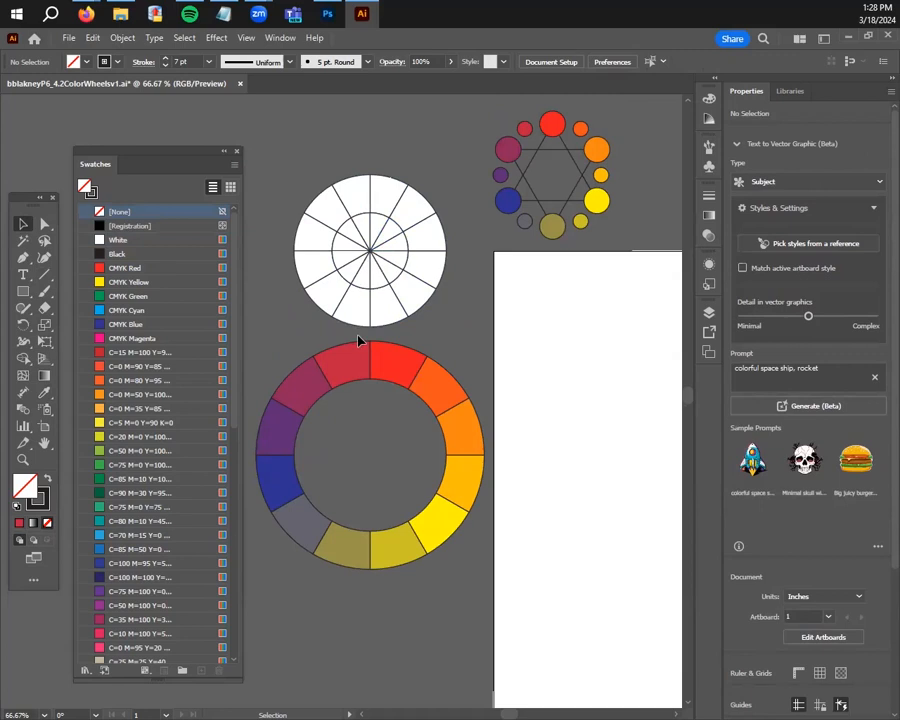
pyautogui.scroll(-3, 374, 338)
pyautogui.scroll(2, 406, 348)
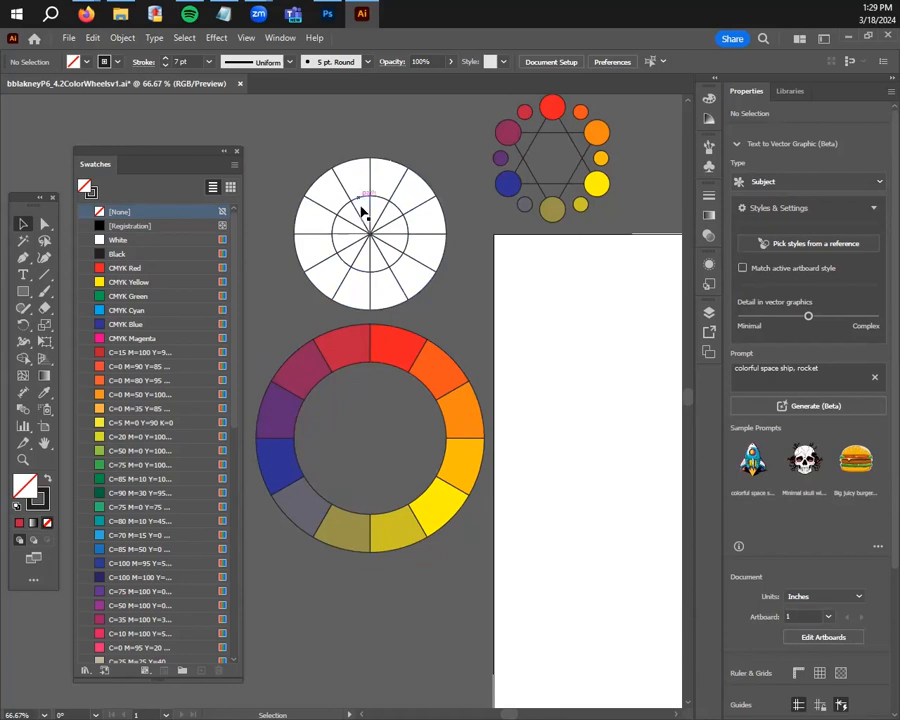
# Try to move the white wheel's outer ring segments up off its inner disc, and undo the move
pyautogui.click(388, 185)
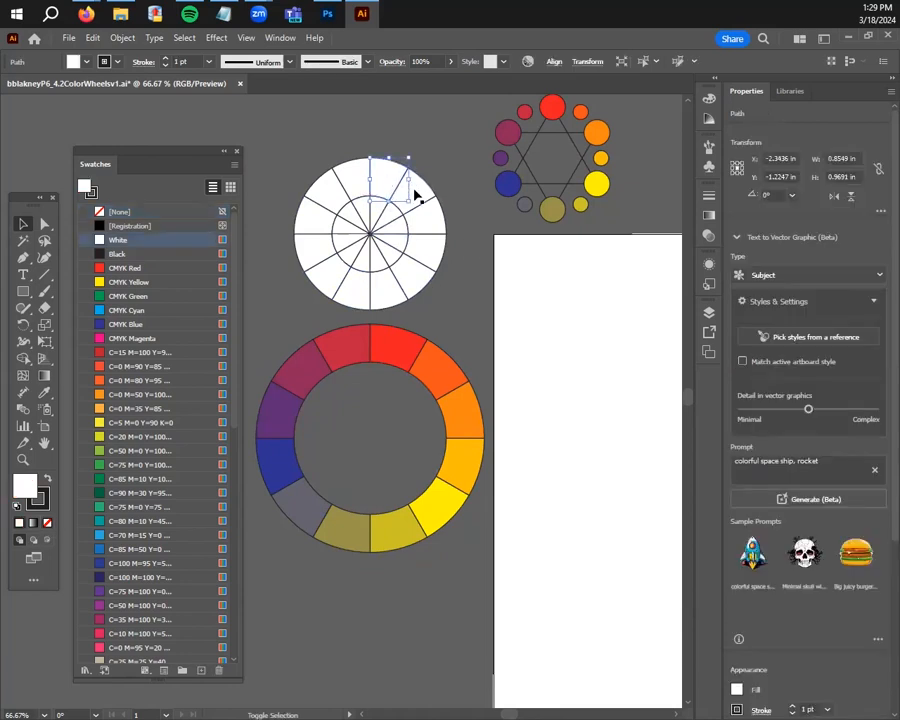
pyautogui.keyDown('shift'); pyautogui.click(420, 280); pyautogui.keyUp('shift')
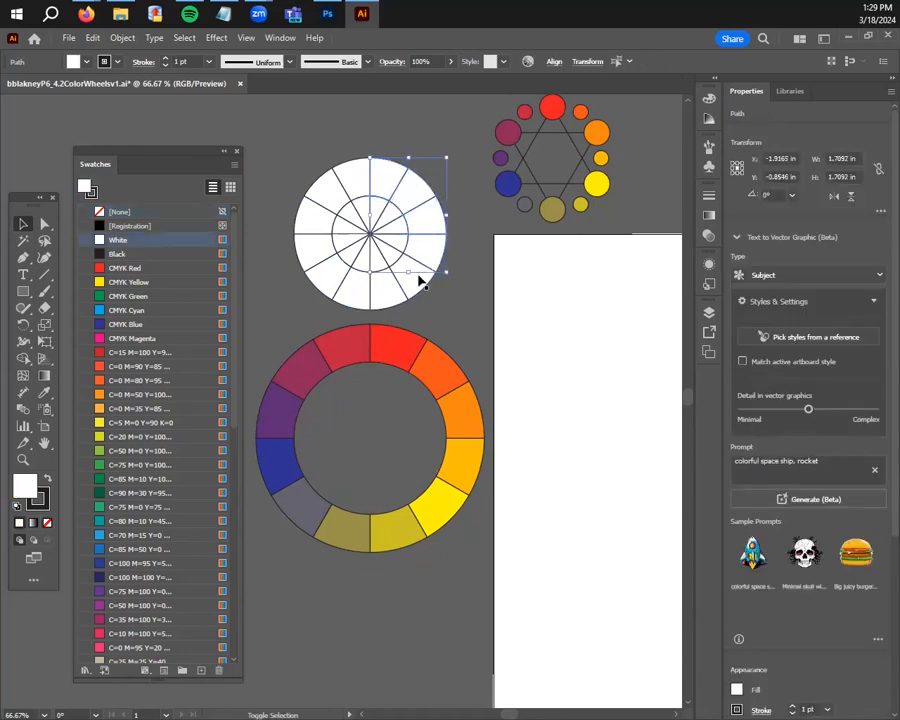
pyautogui.keyDown('shift'); pyautogui.click(350, 291); pyautogui.keyUp('shift')
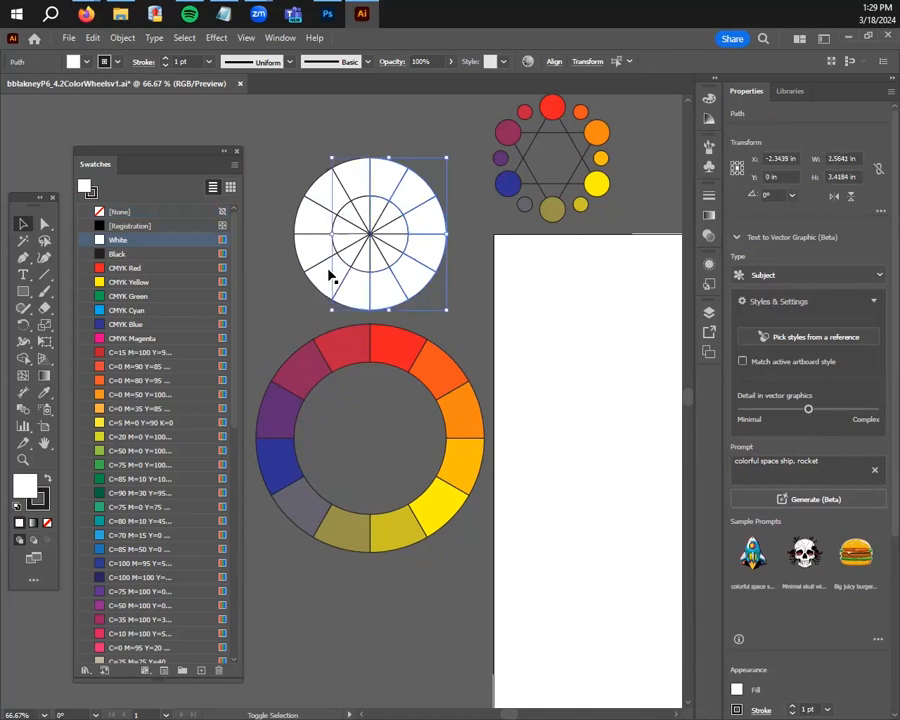
pyautogui.keyDown('shift'); pyautogui.click(325, 250); pyautogui.keyUp('shift')
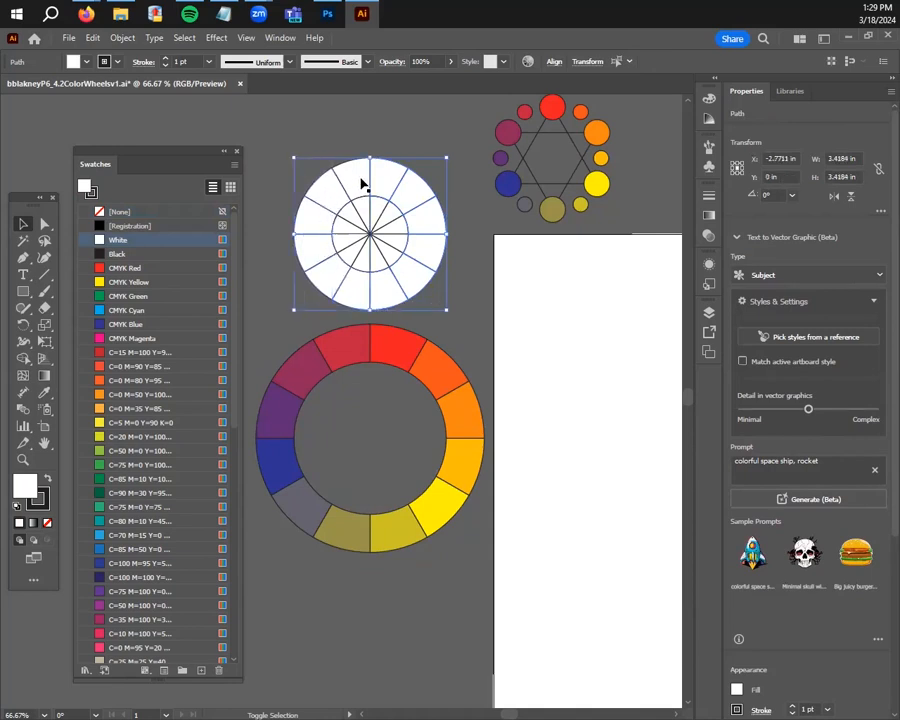
pyautogui.scroll(3, 370, 354)
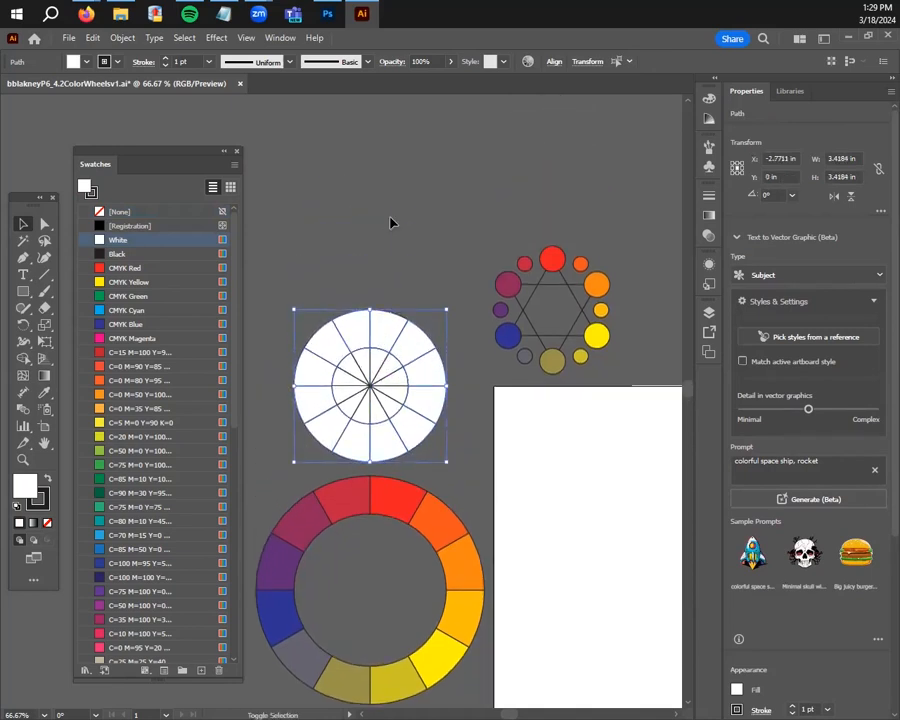
pyautogui.moveTo(386, 336); pyautogui.dragTo(390, 256)
pyautogui.hotkey('ctrl', 'z')
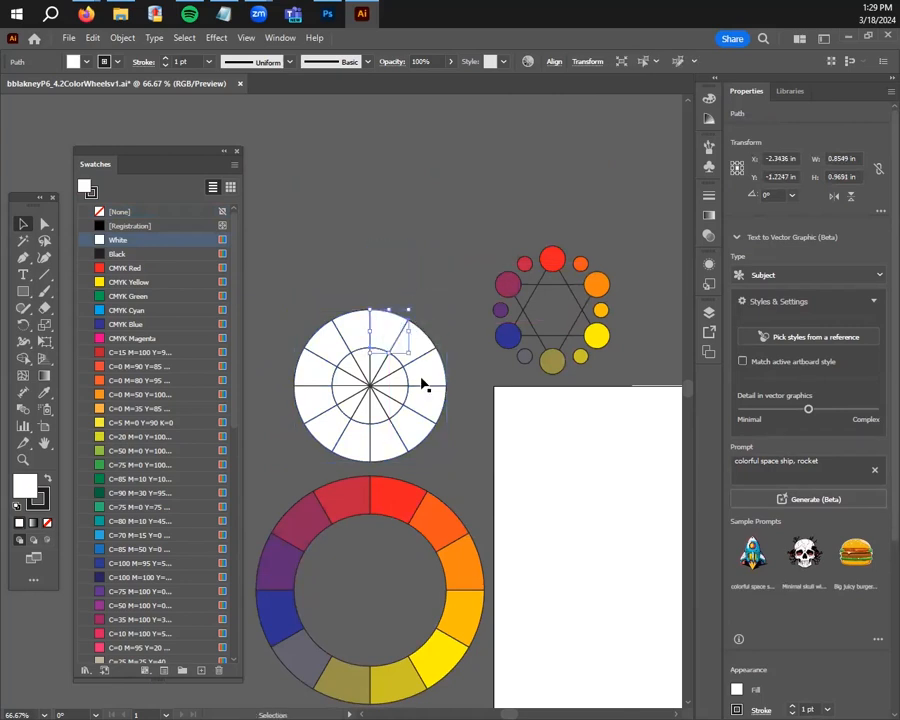
# Select all twelve outer segments of the white wheel, move them up clear of the inner disc and deselect them
pyautogui.keyDown('shift'); pyautogui.click(426, 340); pyautogui.keyUp('shift')
pyautogui.keyDown('shift'); pyautogui.click(424, 380); pyautogui.keyUp('shift')
pyautogui.keyDown('shift'); pyautogui.click(424, 410); pyautogui.keyUp('shift')
pyautogui.keyDown('shift'); pyautogui.click(390, 440); pyautogui.keyUp('shift')
pyautogui.keyDown('shift'); pyautogui.click(362, 440); pyautogui.keyUp('shift')
pyautogui.keyDown('shift'); pyautogui.click(330, 427); pyautogui.keyUp('shift')
pyautogui.keyDown('shift'); pyautogui.click(316, 346); pyautogui.keyUp('shift')
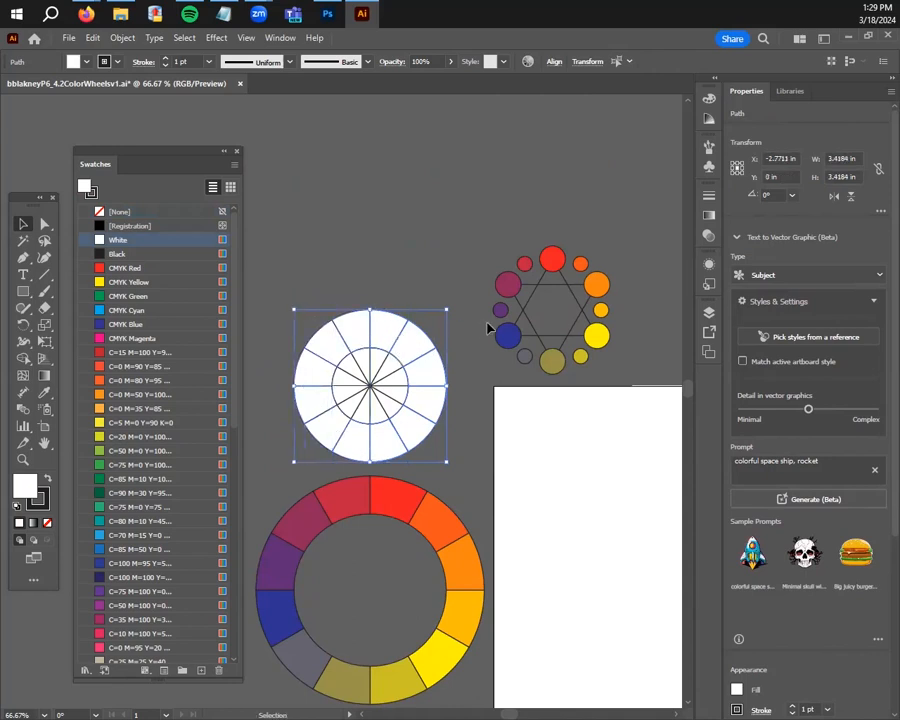
pyautogui.moveTo(383, 340); pyautogui.dragTo(388, 207)
pyautogui.click(434, 418)
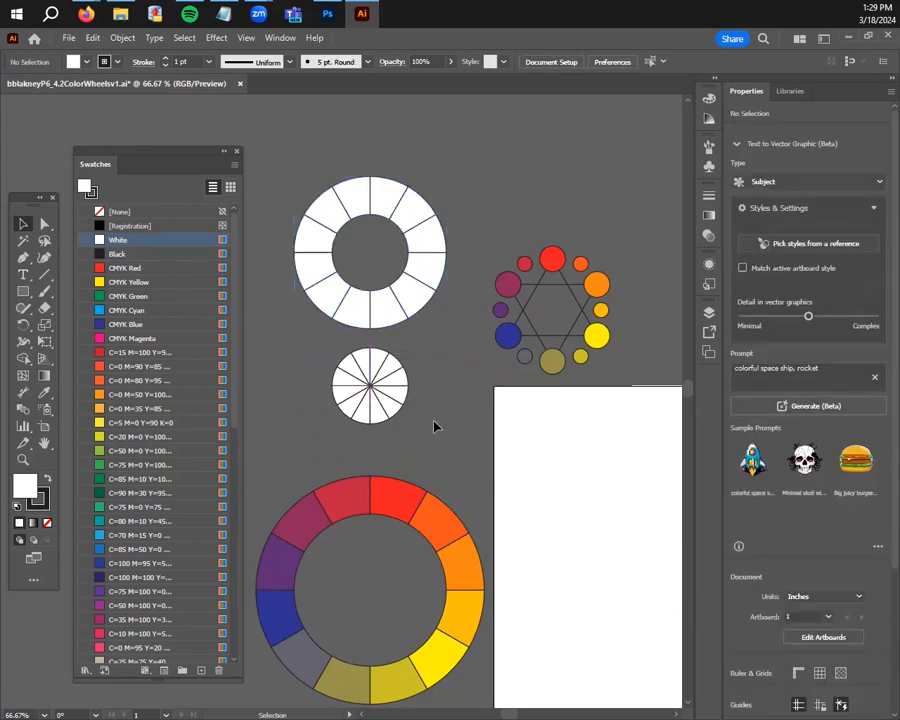
pyautogui.scroll(-2, 442, 414)
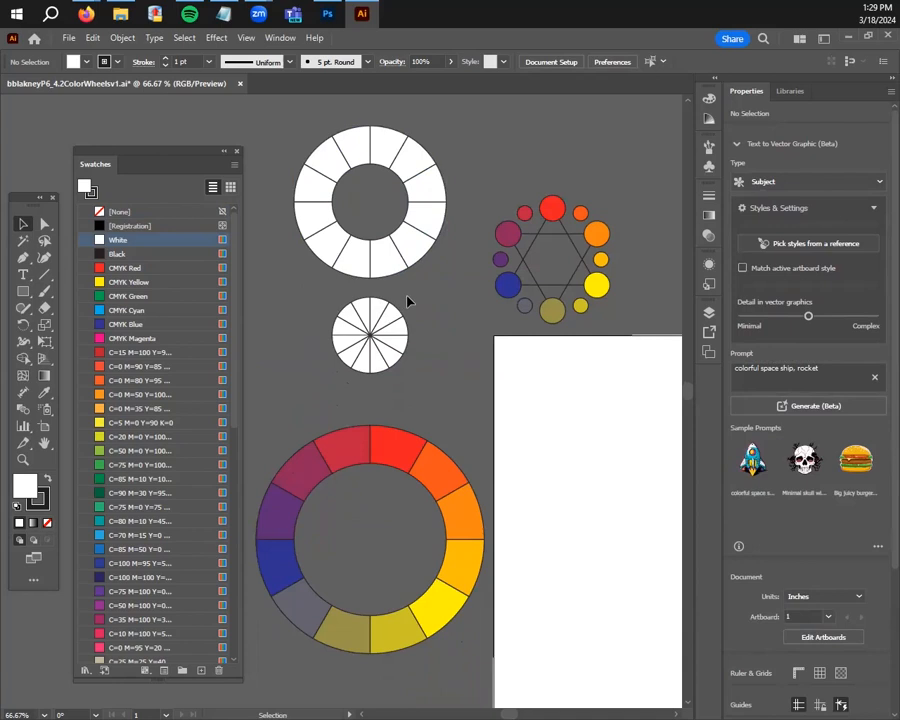
pyautogui.scroll(2, 424, 434)
pyautogui.scroll(-2, 450, 460)
pyautogui.scroll(-2, 508, 507)
pyautogui.moveTo(545, 564); pyautogui.dragTo(430, 420)
pyautogui.scroll(1, 440, 427)
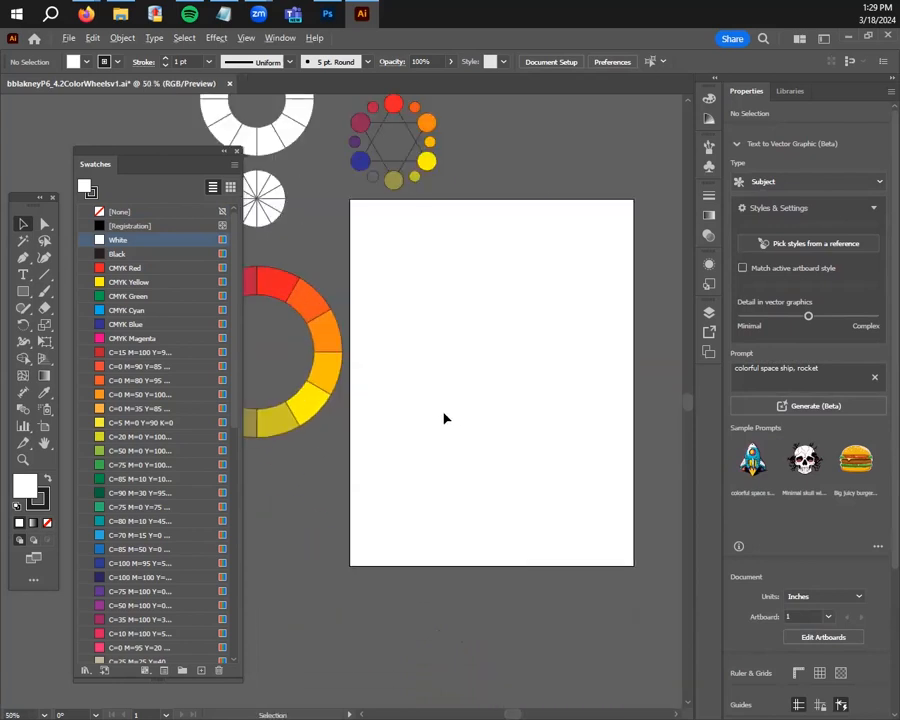
pyautogui.scroll(1, 474, 380)
pyautogui.scroll(-1, 484, 350)
pyautogui.moveTo(528, 464); pyautogui.dragTo(587, 494)
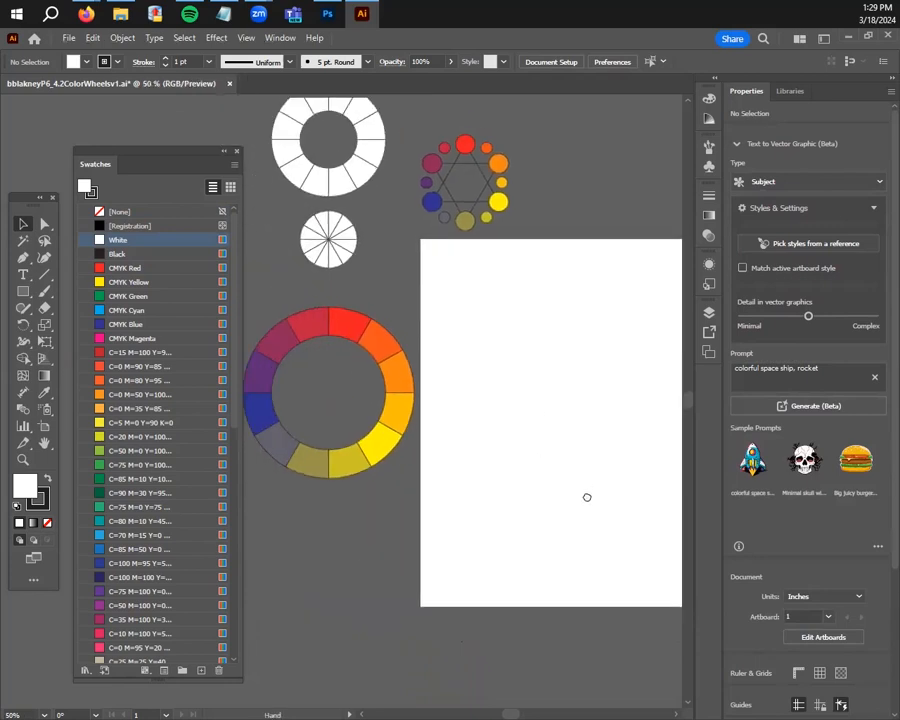
pyautogui.scroll(1, 540, 438)
pyautogui.scroll(-1, 530, 434)
pyautogui.scroll(1, 562, 442)
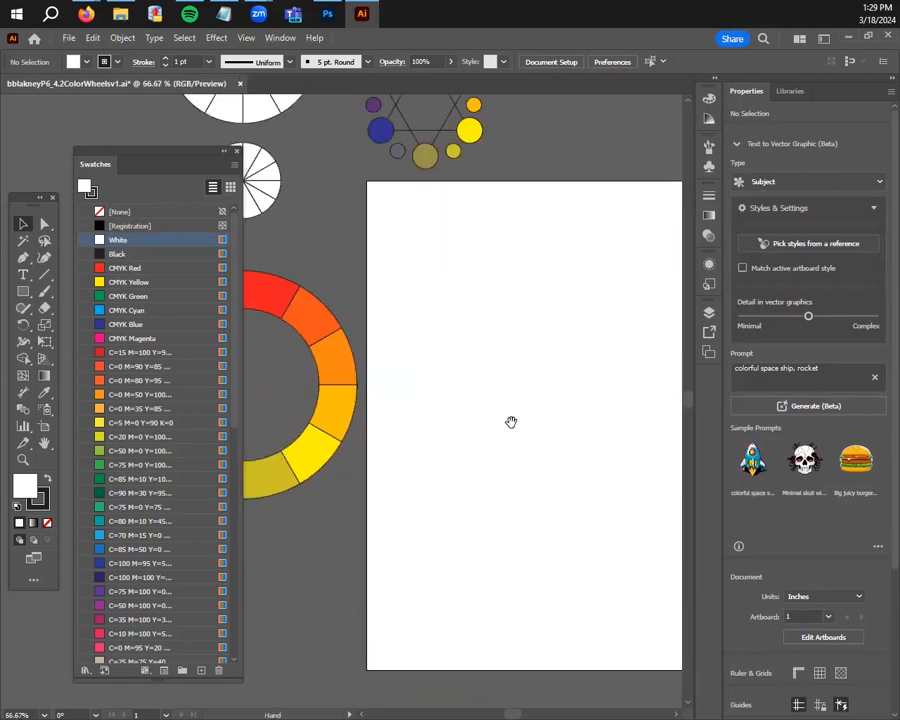
# Copy the red, red-orange and orange segments from the colored ring into a row near the artboard's upper edge, and deselect
pyautogui.moveTo(510, 420); pyautogui.dragTo(595, 442)
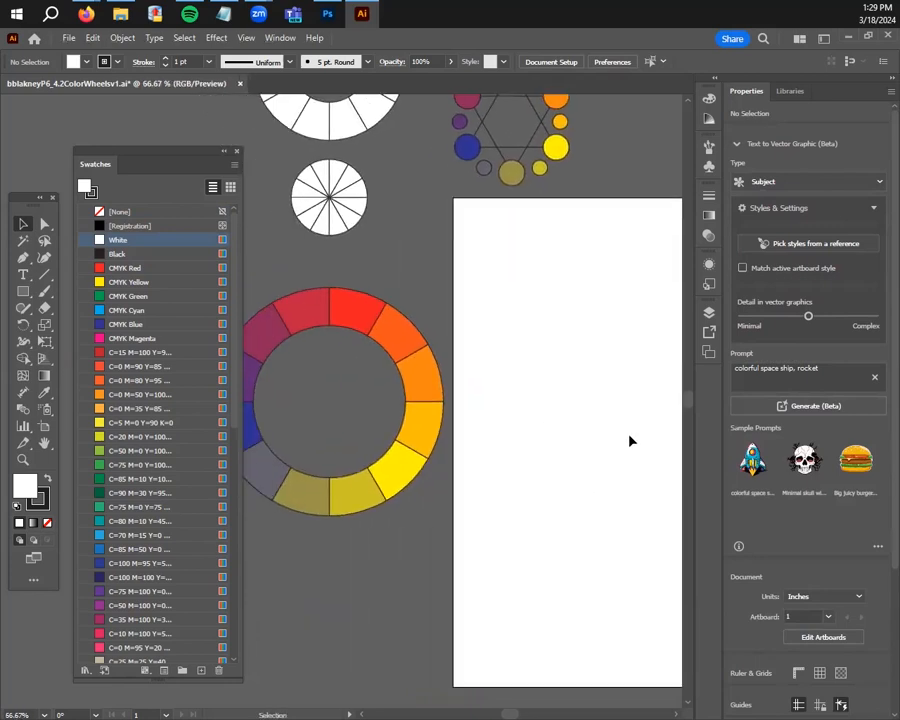
pyautogui.scroll(1, 617, 448)
pyautogui.scroll(-1, 601, 453)
pyautogui.moveTo(603, 473); pyautogui.dragTo(573, 489)
pyautogui.moveTo(325, 325); pyautogui.dragTo(506, 294)
pyautogui.moveTo(344, 356); pyautogui.dragTo(578, 306)
pyautogui.moveTo(372, 372); pyautogui.dragTo(648, 294)
pyautogui.click(618, 482)
# Duplicate the row of three segments about 4 in straight below the originals on the artboard and deselect the copies
pyautogui.moveTo(618, 482); pyautogui.dragTo(463, 487)
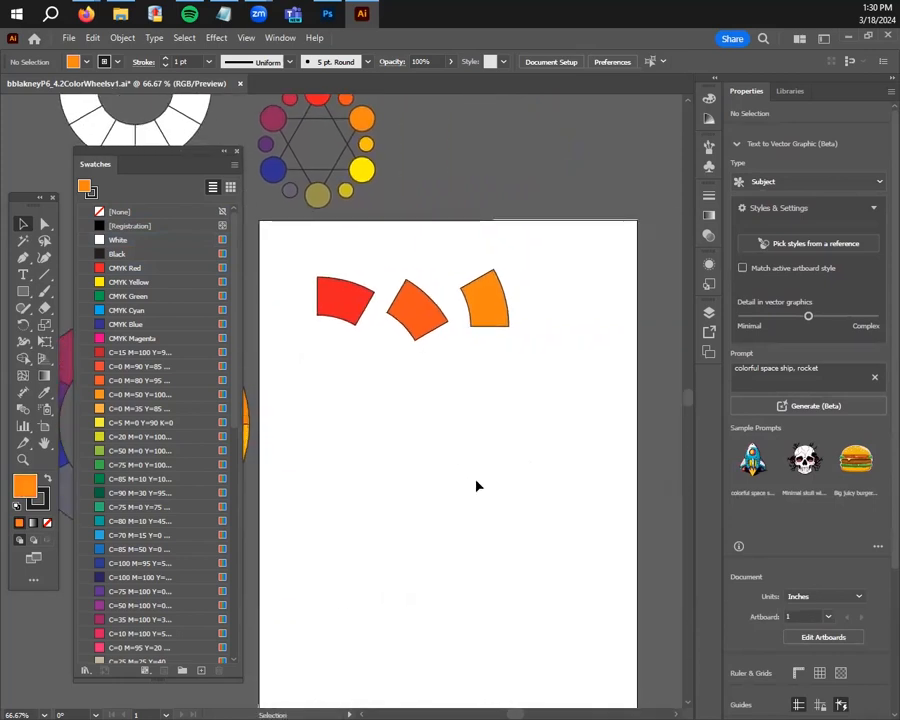
pyautogui.scroll(1, 522, 457)
pyautogui.moveTo(500, 444); pyautogui.dragTo(608, 493)
pyautogui.scroll(-1, 560, 462)
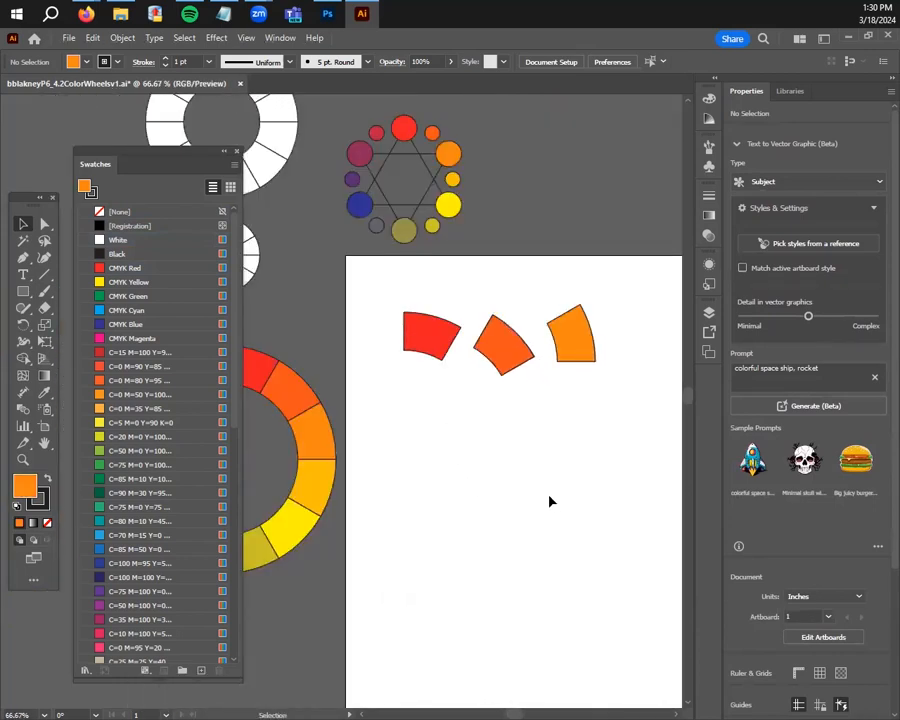
pyautogui.moveTo(363, 289); pyautogui.dragTo(672, 405)
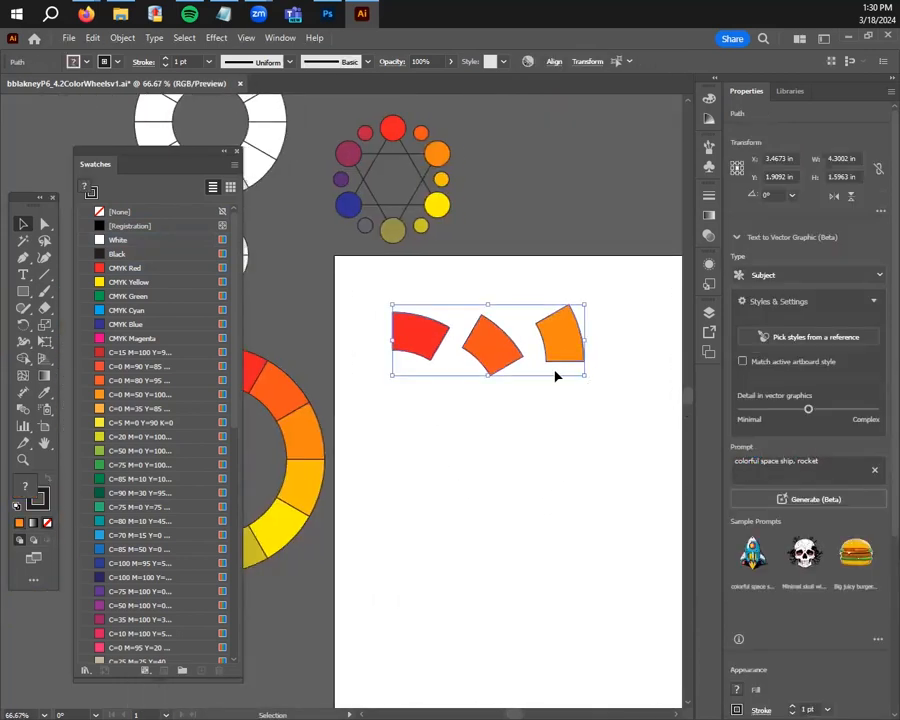
pyautogui.moveTo(491, 339); pyautogui.dragTo(491, 515)
pyautogui.click(540, 558)
pyautogui.doubleClick(422, 518)
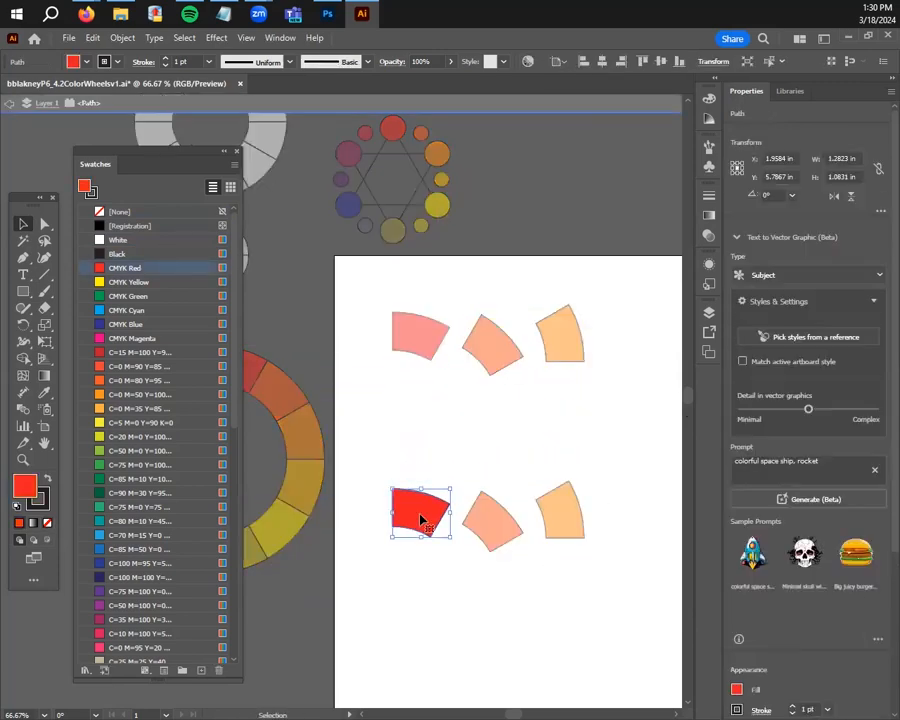
pyautogui.doubleClick(25, 486)
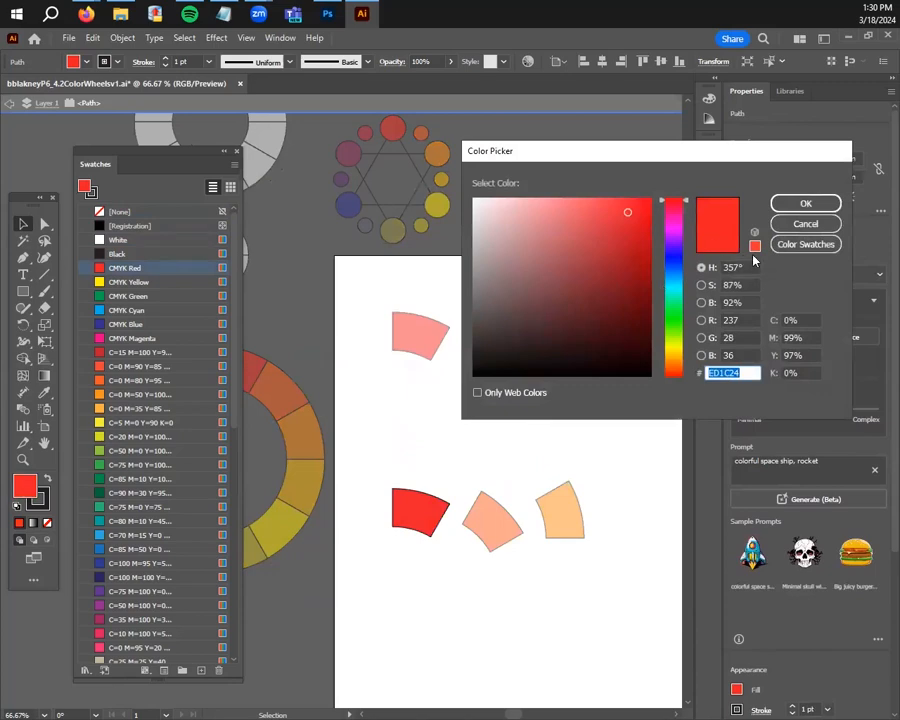
pyautogui.click(806, 224)
pyautogui.click(8, 104)
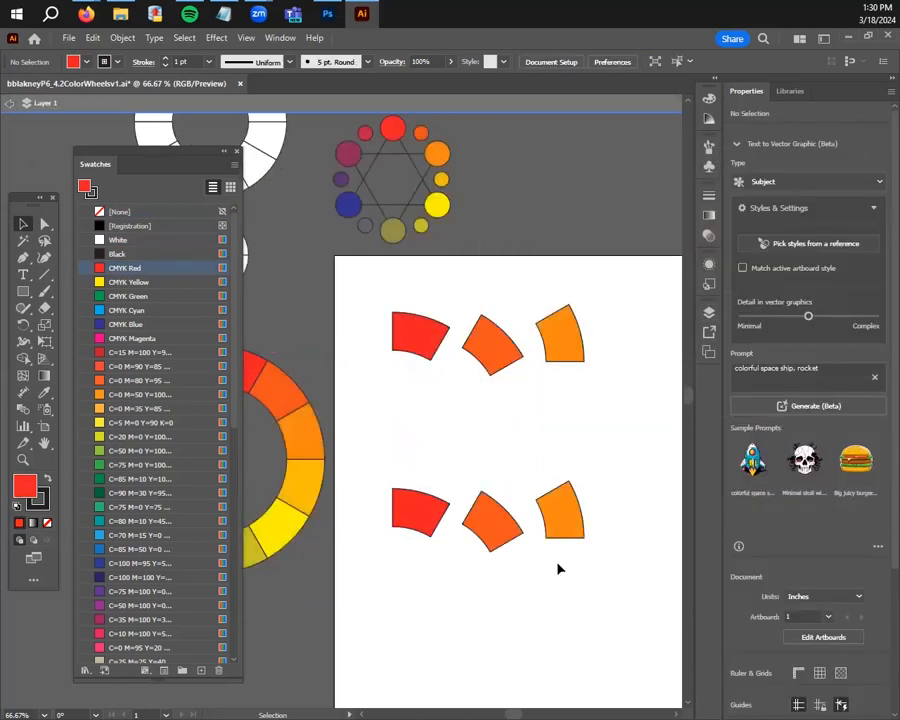
pyautogui.doubleClick(410, 514)
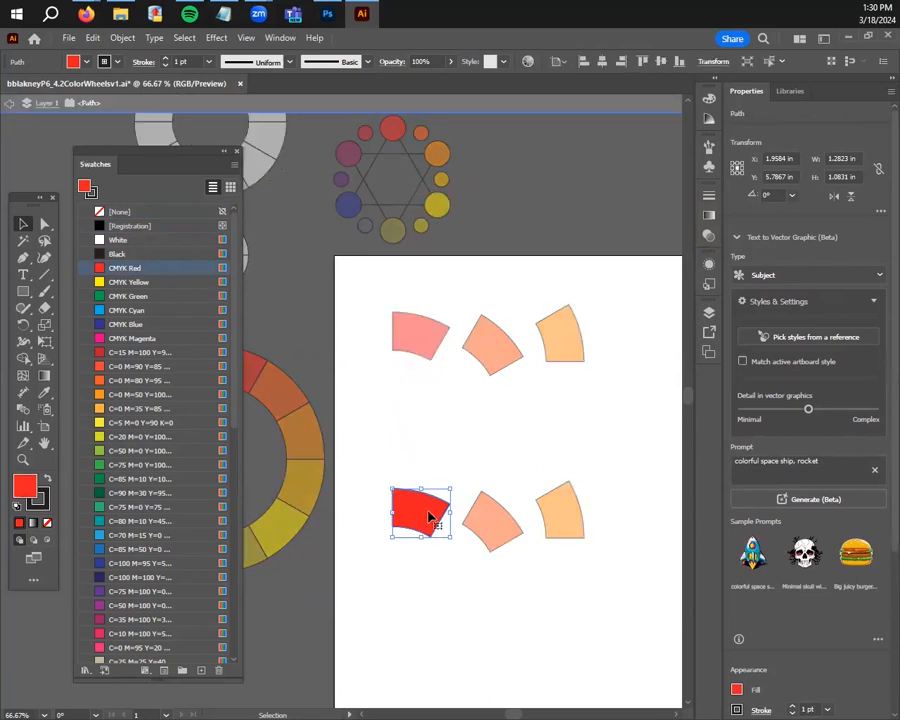
pyautogui.click(492, 215)
pyautogui.doubleClick(413, 519)
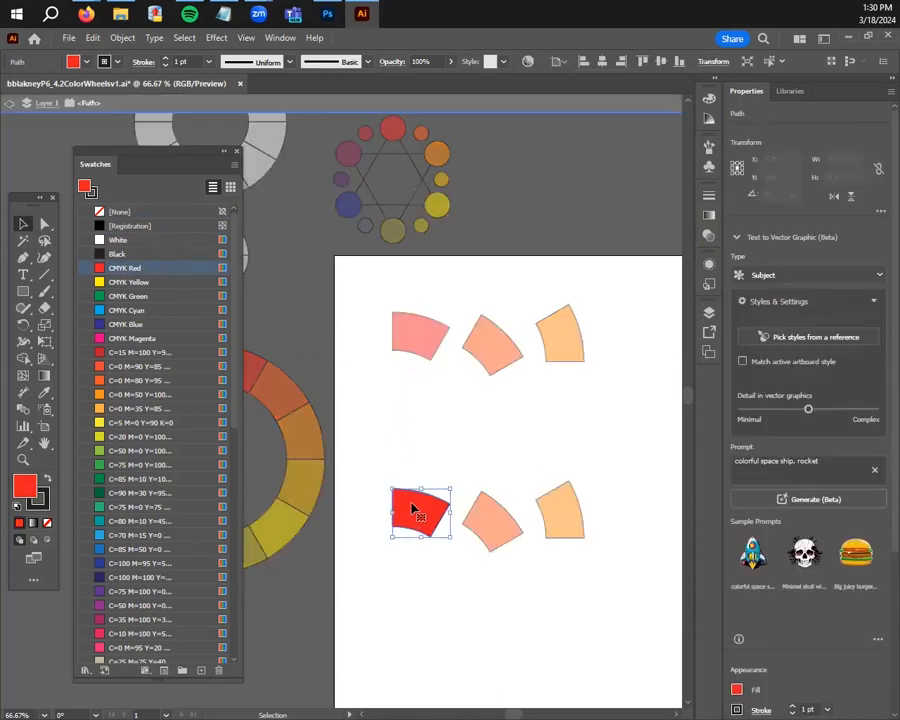
pyautogui.click(10, 106)
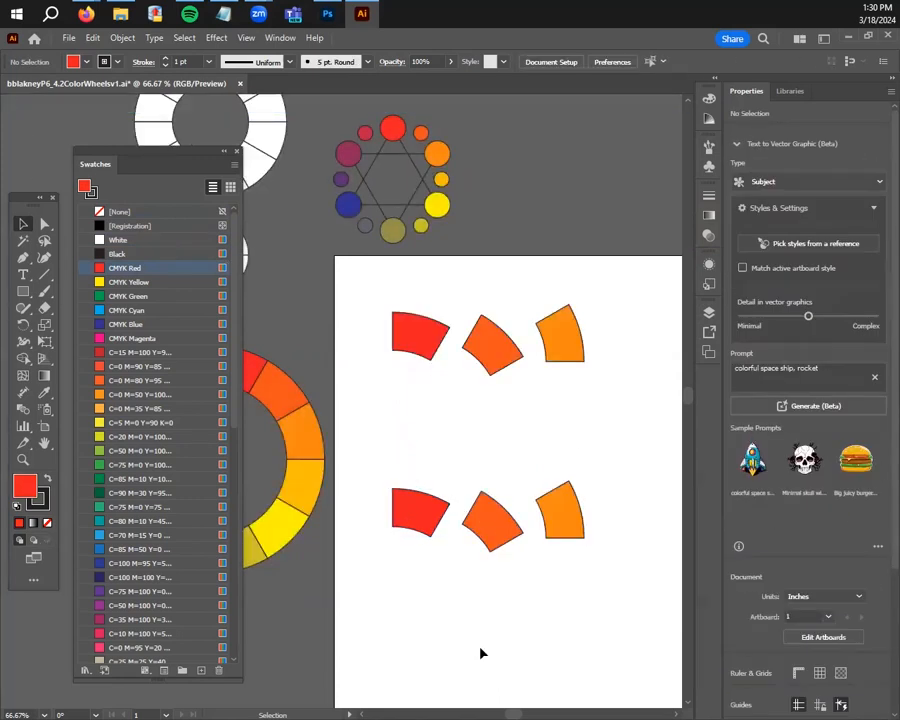
# Isolate the red segment in the lower row, set its fill to white (FFFFFF) and exit isolation mode
pyautogui.doubleClick(402, 515)
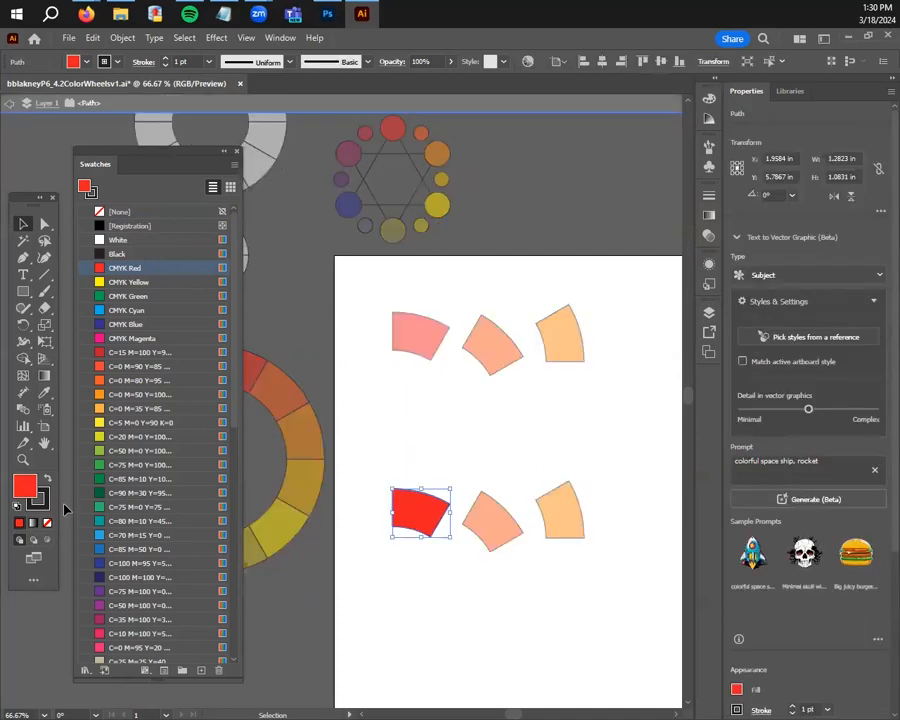
pyautogui.doubleClick(29, 486)
pyautogui.moveTo(560, 348); pyautogui.dragTo(449, 187)
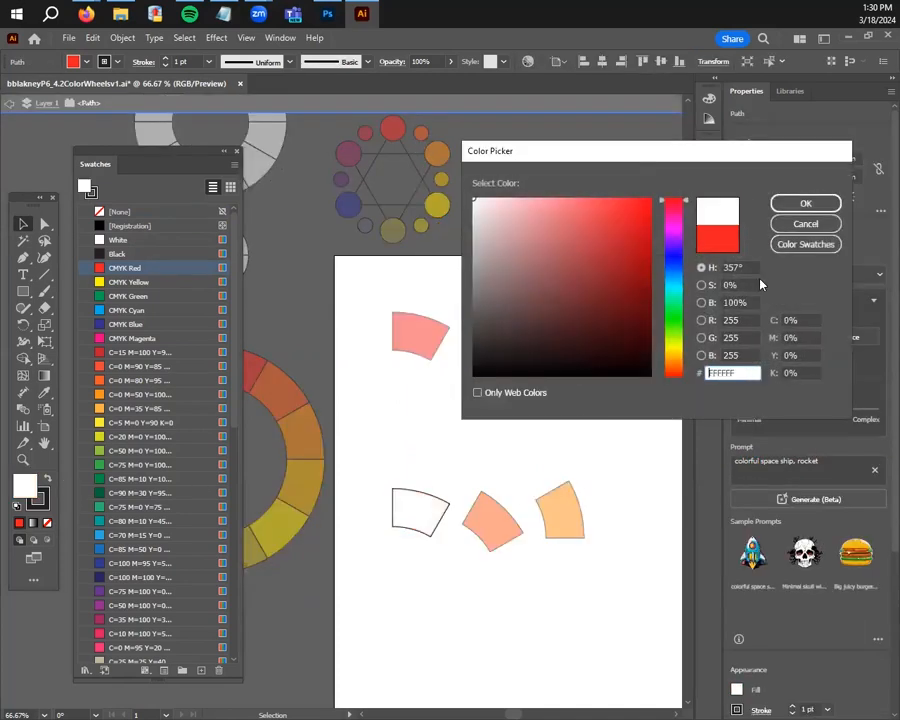
pyautogui.click(806, 203)
pyautogui.click(526, 500)
pyautogui.doubleClick(499, 464)
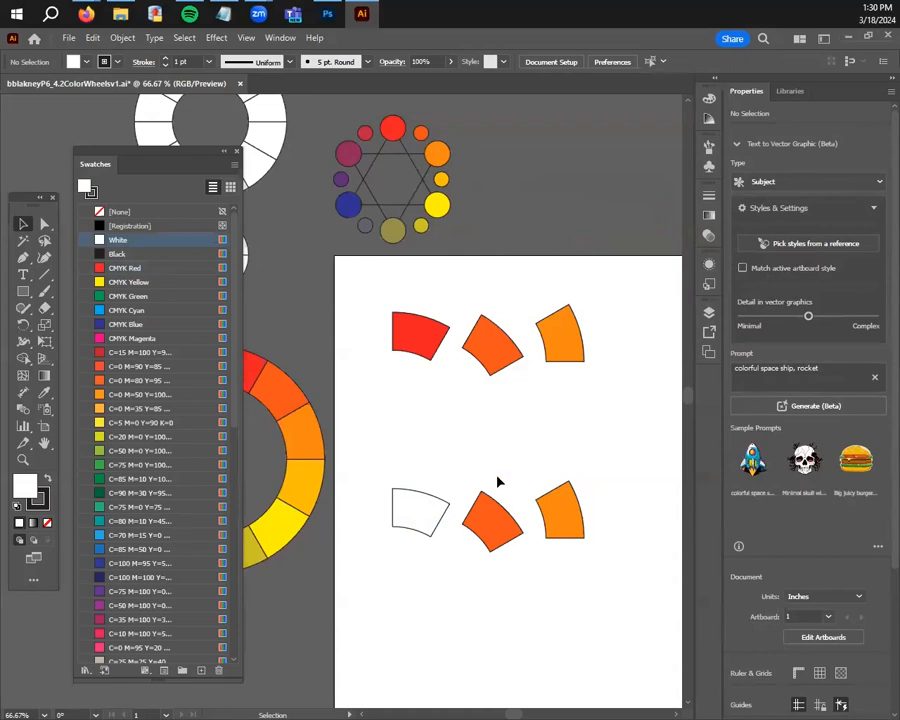
# Set the fill of the lower row's red-orange and orange segments to white together and deselect them
pyautogui.click(510, 515)
pyautogui.click(575, 528)
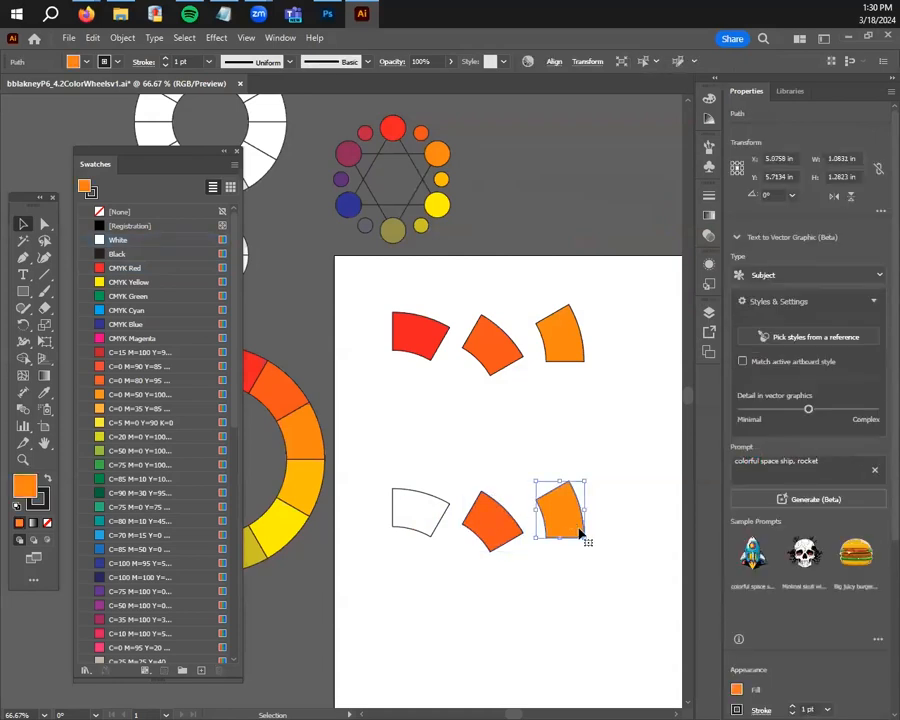
pyautogui.keyDown('shift'); pyautogui.click(472, 527); pyautogui.keyUp('shift')
pyautogui.doubleClick(33, 484)
pyautogui.moveTo(596, 316); pyautogui.dragTo(375, 162)
pyautogui.click(806, 223)
pyautogui.click(642, 376)
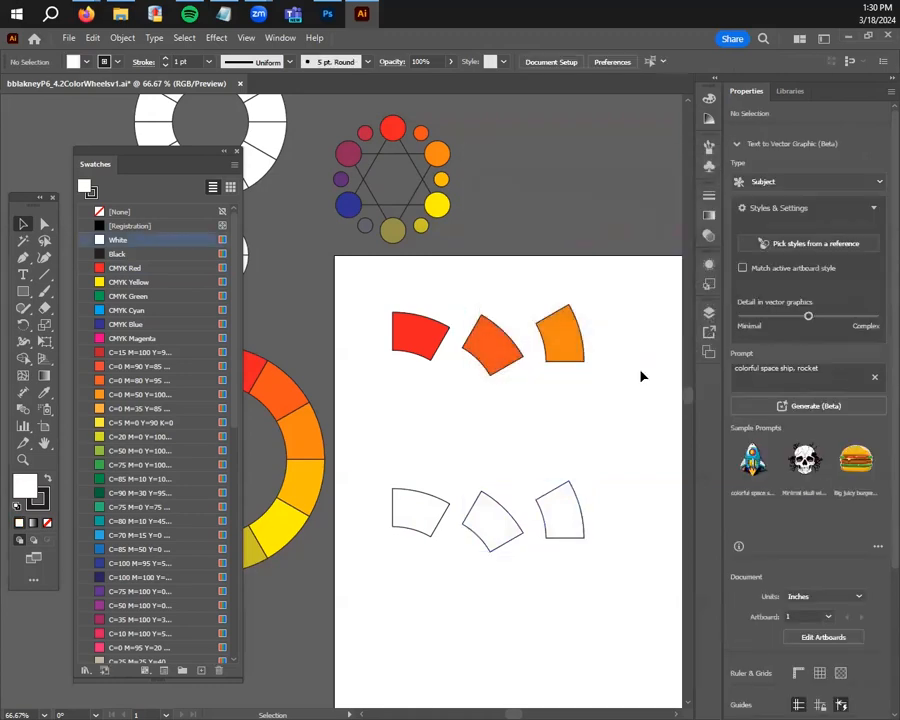
# Blend the red segment with the white segment directly below it on the artboard
pyautogui.click(435, 345)
pyautogui.keyDown('shift'); pyautogui.click(408, 524); pyautogui.keyUp('shift')
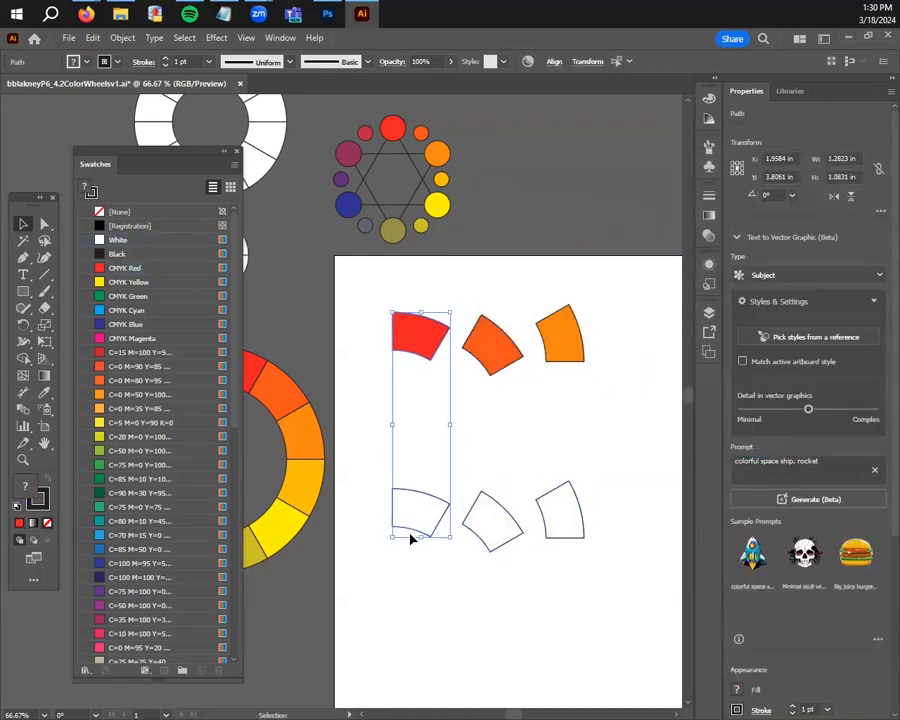
pyautogui.click(454, 281)
pyautogui.click(418, 338)
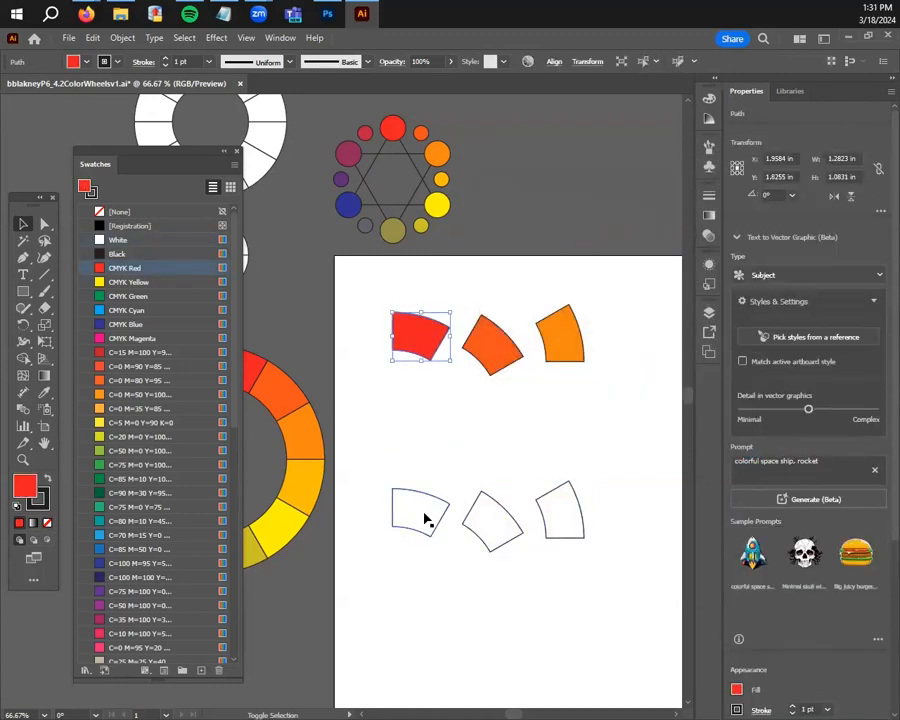
pyautogui.keyDown('shift'); pyautogui.click(424, 518); pyautogui.keyUp('shift')
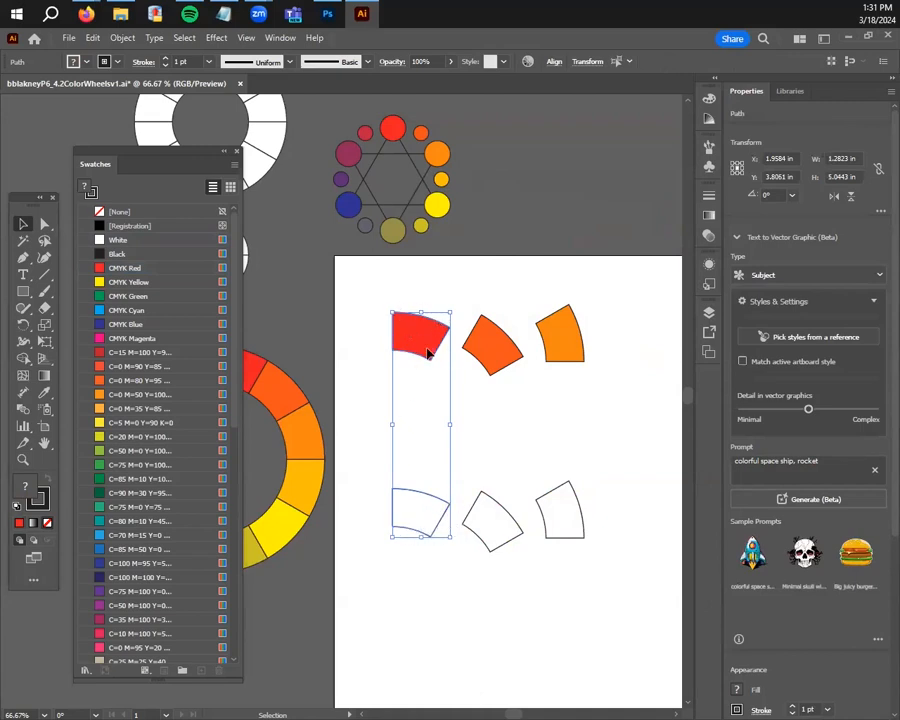
pyautogui.click(140, 38)
pyautogui.moveTo(160, 466)
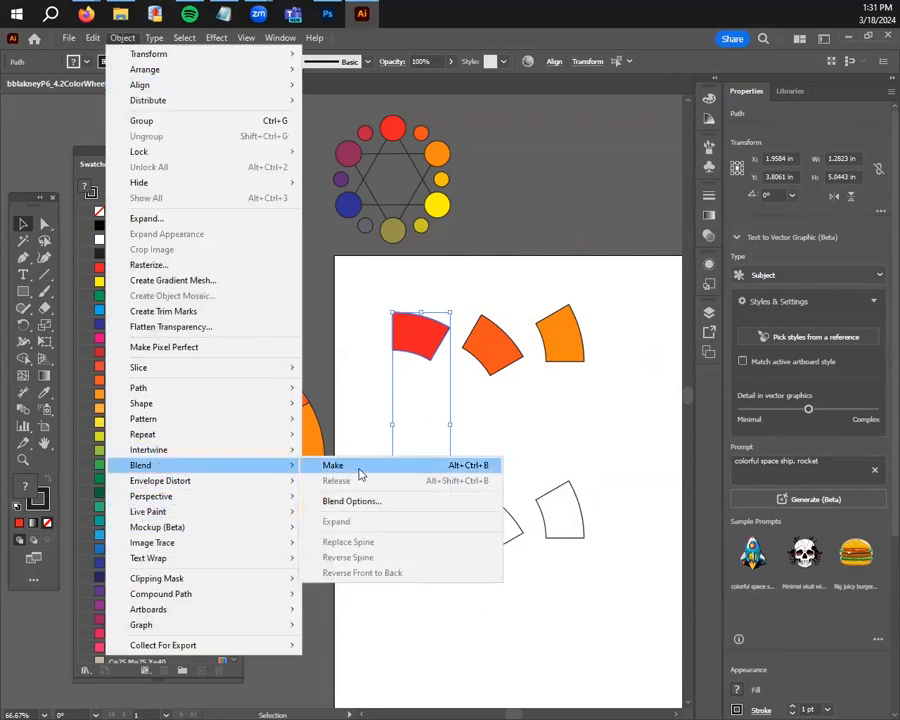
pyautogui.click(355, 467)
# Set the red-to-white blend's spacing to Specified Steps with 3 steps and deselect it
pyautogui.click(133, 38)
pyautogui.moveTo(237, 464)
pyautogui.click(356, 502)
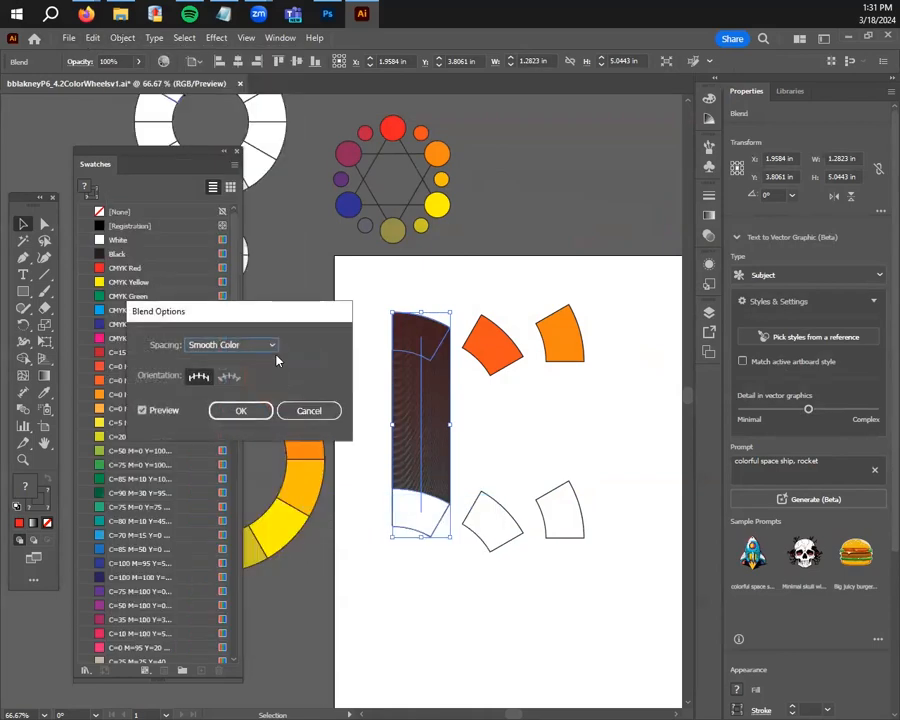
pyautogui.click(235, 344)
pyautogui.click(220, 358)
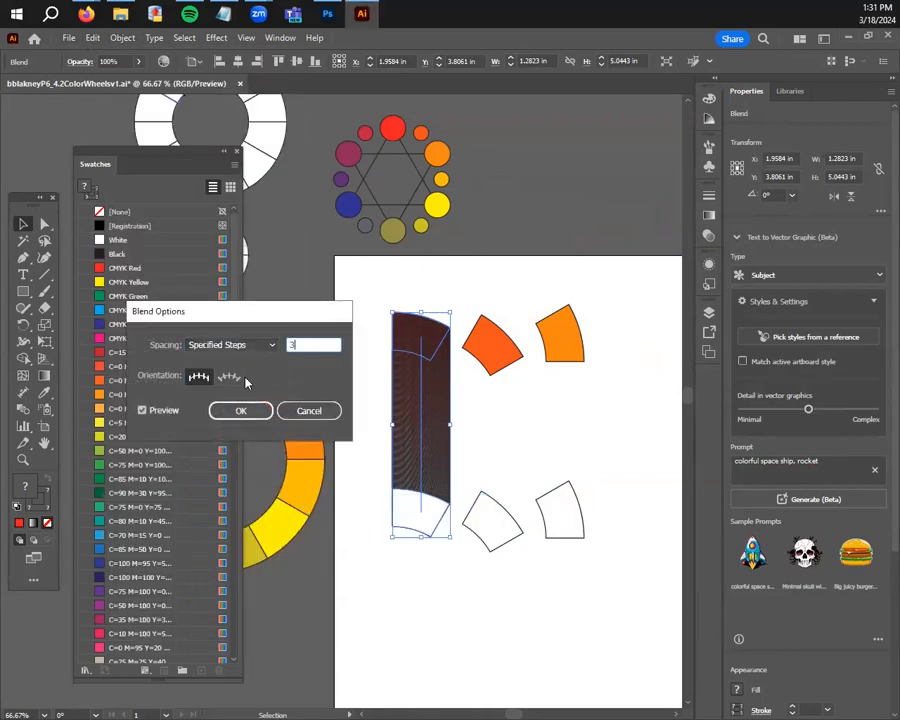
pyautogui.write('3')
pyautogui.click(240, 410)
pyautogui.click(604, 653)
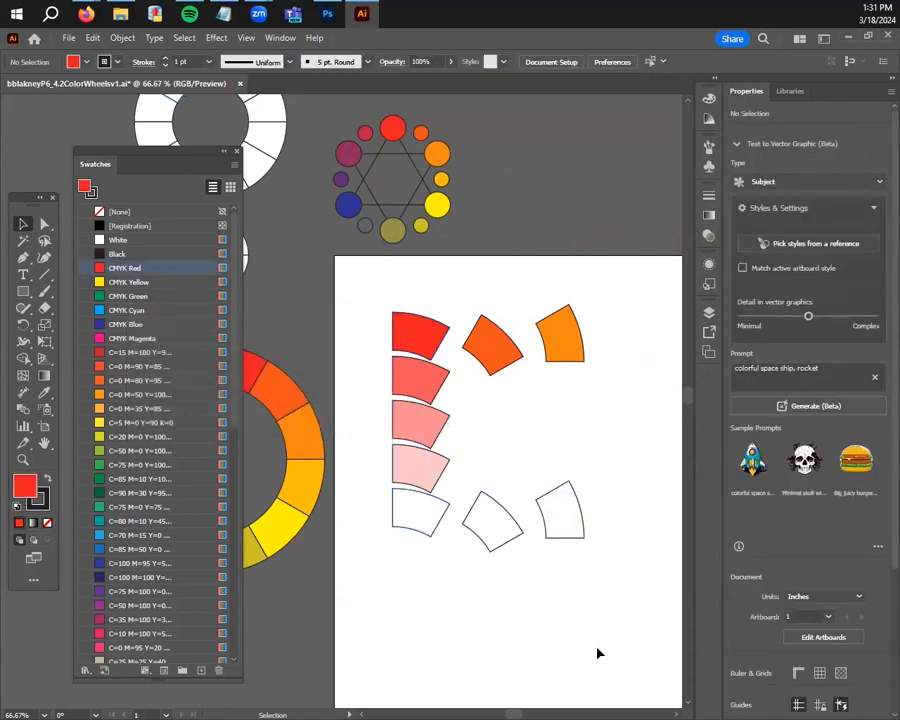
# Blend the red-orange segment with the white segment directly below it on the artboard
pyautogui.moveTo(322, 280); pyautogui.dragTo(512, 412)
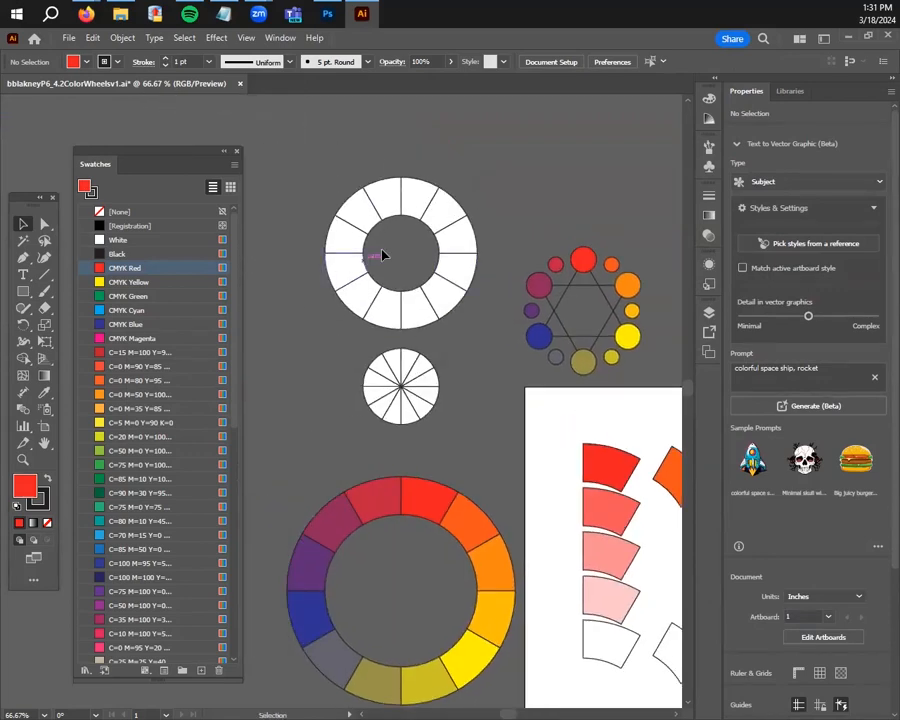
pyautogui.moveTo(579, 612); pyautogui.dragTo(608, 575)
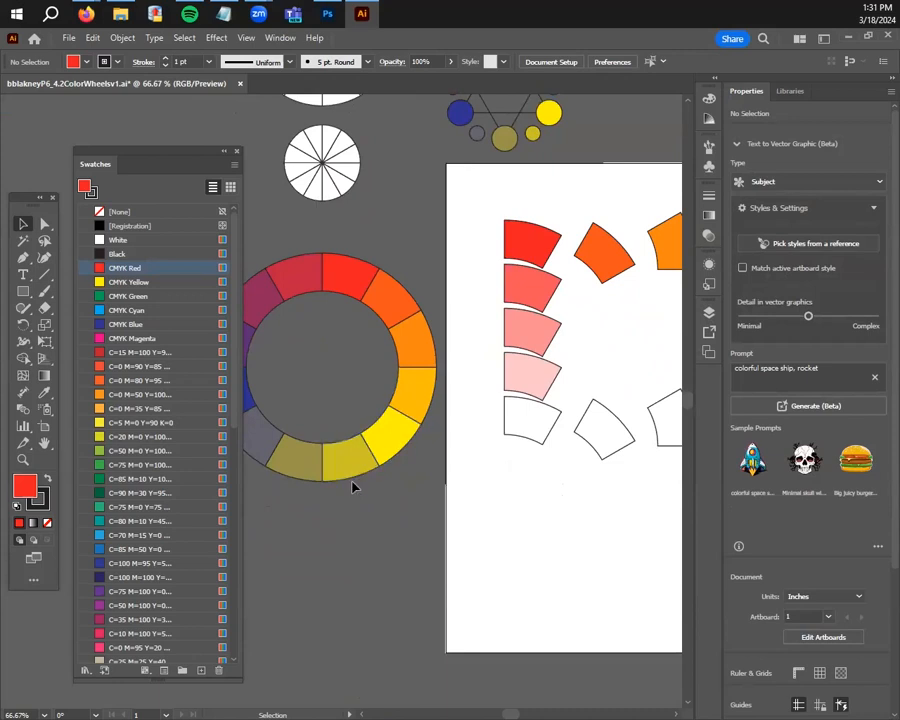
pyautogui.moveTo(333, 477); pyautogui.dragTo(477, 511)
pyautogui.moveTo(451, 570); pyautogui.dragTo(203, 506)
pyautogui.click(203, 507)
pyautogui.moveTo(550, 522); pyautogui.dragTo(489, 520)
pyautogui.click(470, 232)
pyautogui.keyDown('shift'); pyautogui.click(470, 385); pyautogui.keyUp('shift')
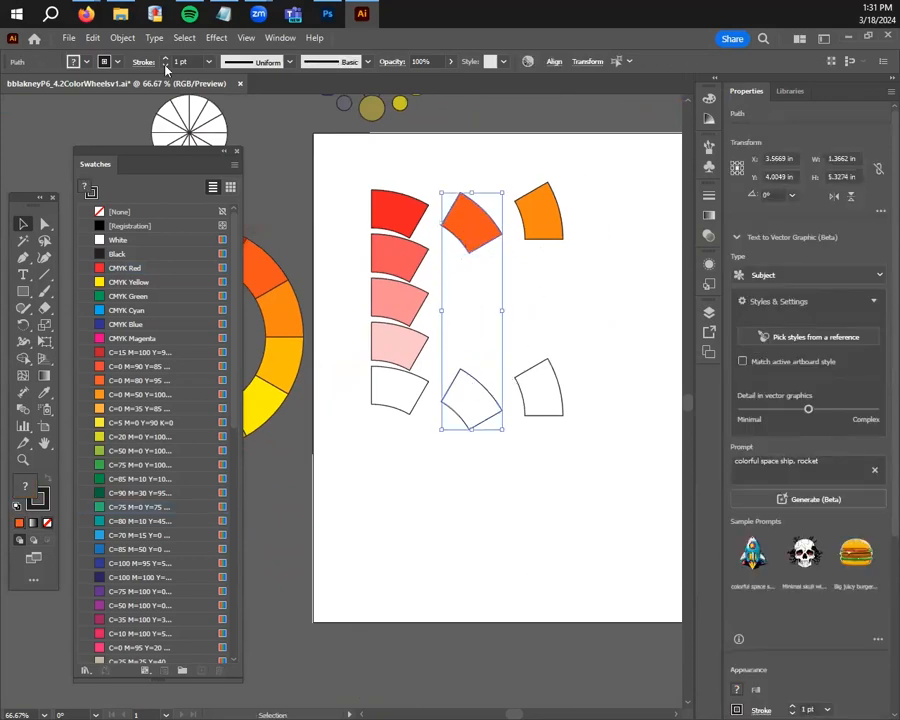
pyautogui.click(135, 40)
pyautogui.moveTo(165, 466)
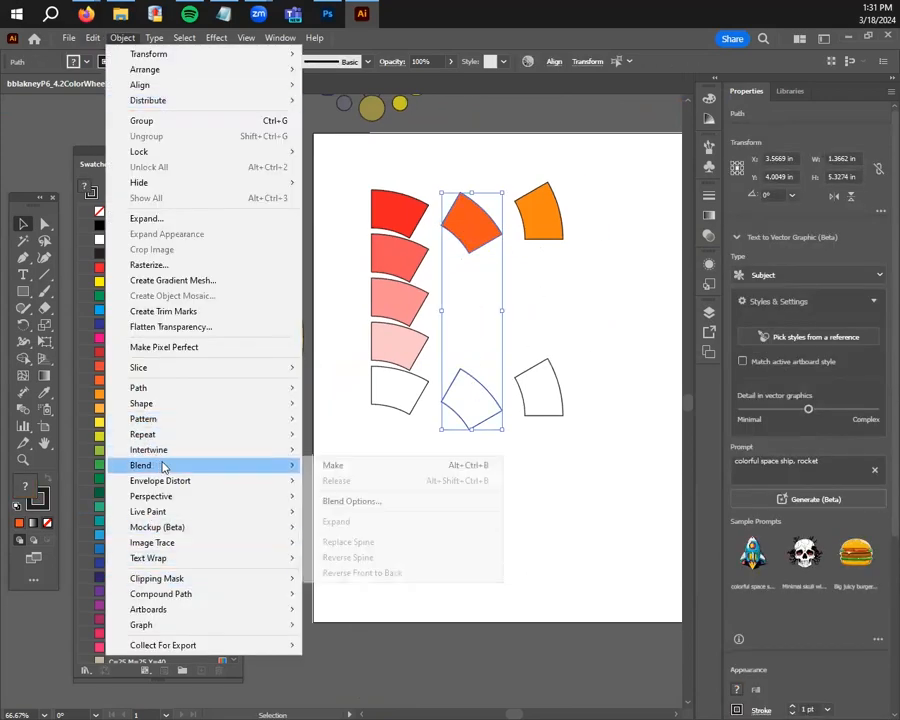
pyautogui.click(375, 467)
# Set the red-orange-to-white blend's spacing to Specified Steps with 3 steps and deselect it
pyautogui.click(122, 37)
pyautogui.moveTo(145, 466)
pyautogui.click(352, 501)
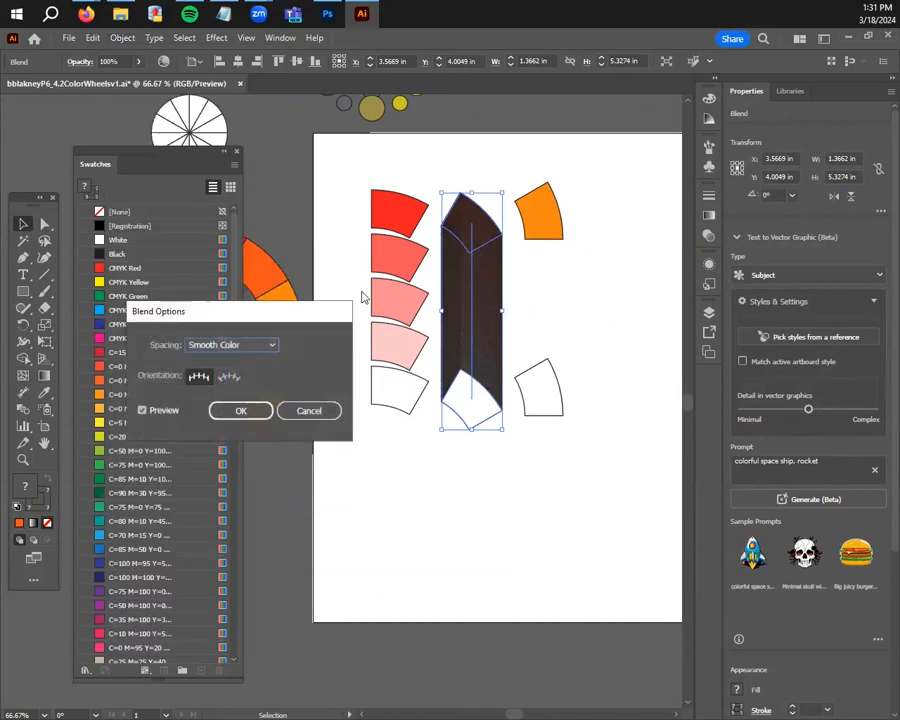
pyautogui.click(234, 345)
pyautogui.click(226, 373)
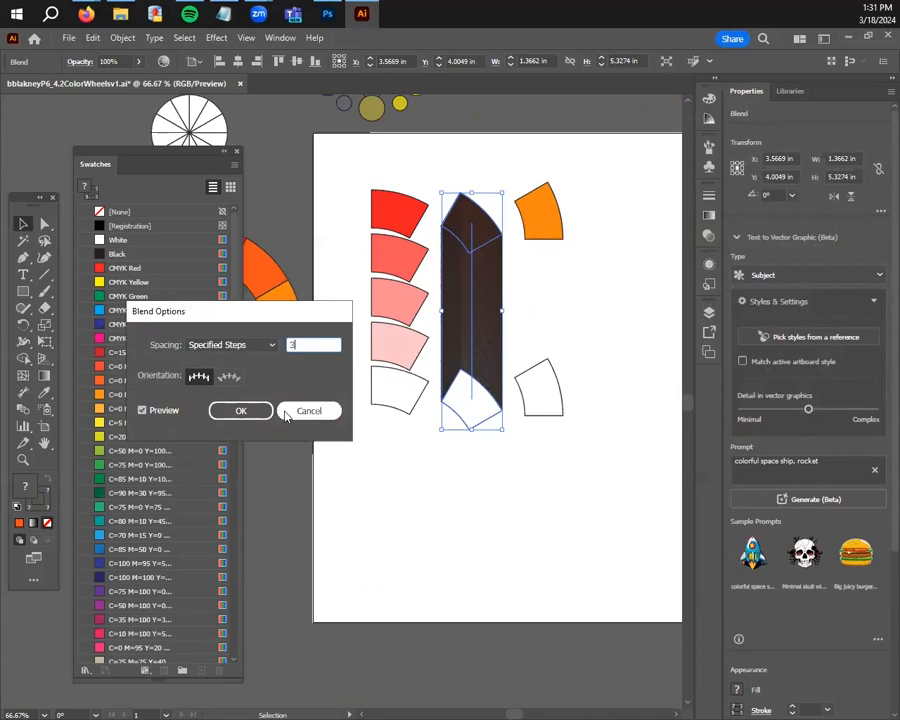
pyautogui.click(254, 411)
pyautogui.click(520, 233)
# Blend the orange segment with the white segment directly below it on the artboard
pyautogui.click(534, 221)
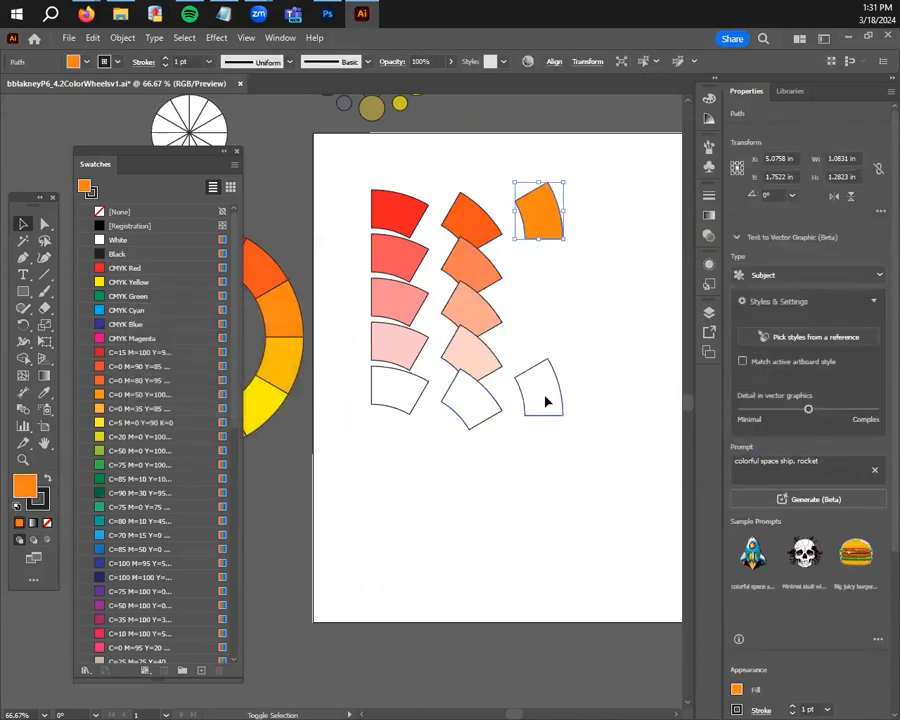
pyautogui.keyDown('shift'); pyautogui.click(546, 401); pyautogui.keyUp('shift')
pyautogui.click(128, 38)
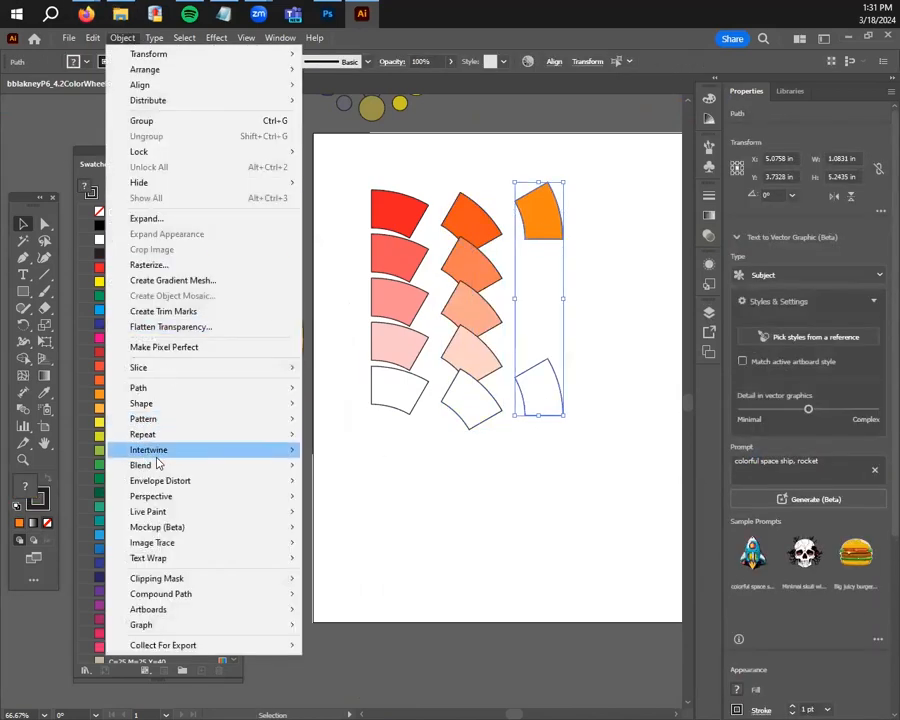
pyautogui.moveTo(165, 464)
pyautogui.click(346, 464)
# Set the orange-to-white blend's spacing to Specified Steps with 3 steps and deselect it
pyautogui.click(122, 38)
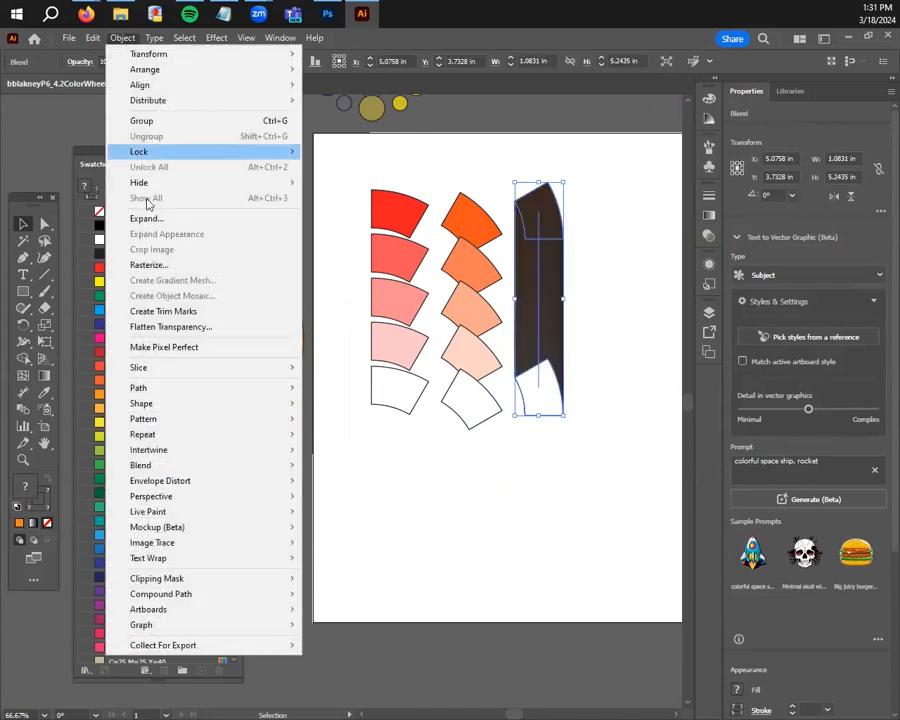
pyautogui.moveTo(290, 466)
pyautogui.click(352, 501)
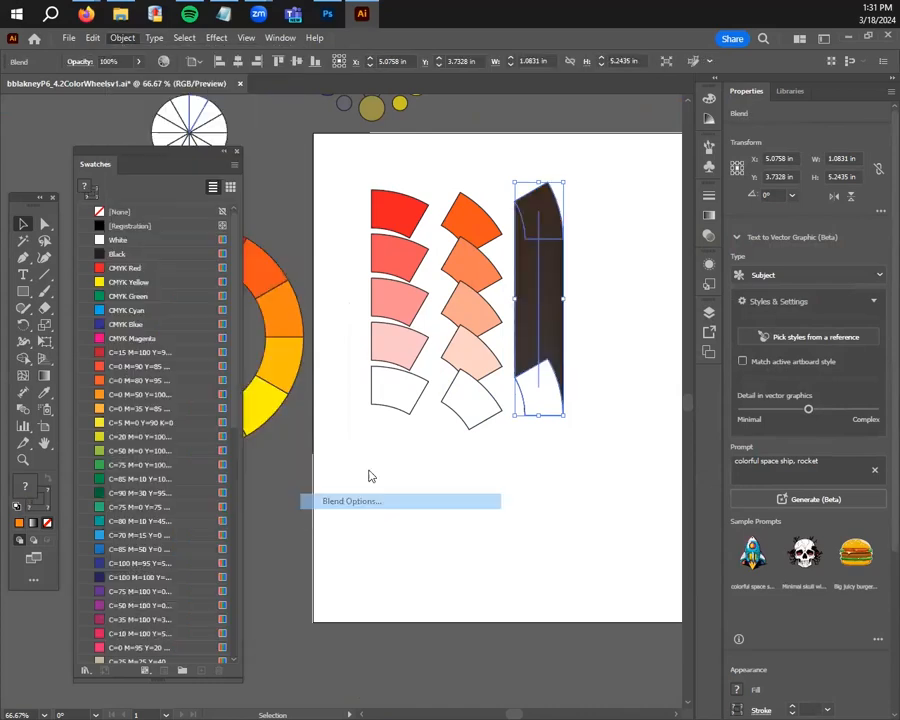
pyautogui.click(230, 344)
pyautogui.click(228, 376)
pyautogui.write('3')
pyautogui.click(240, 410)
pyautogui.click(503, 486)
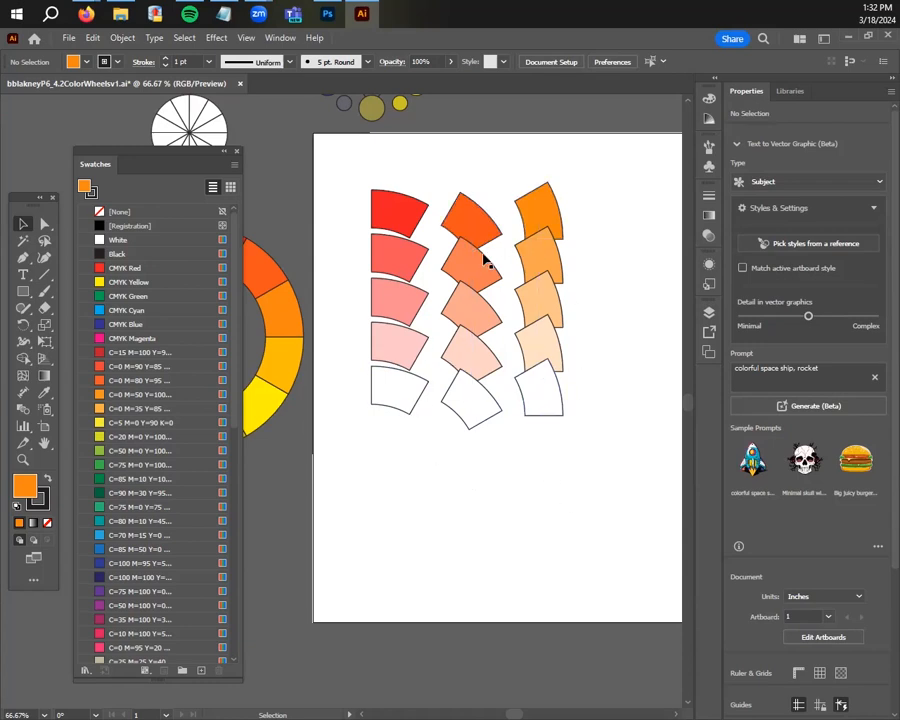
# Shift the red-orange and orange blend columns to space the three columns farther apart, and deselect them
pyautogui.moveTo(483, 243); pyautogui.dragTo(448, 236)
pyautogui.moveTo(538, 218); pyautogui.dragTo(570, 247)
pyautogui.click(612, 366)
pyautogui.moveTo(461, 242); pyautogui.dragTo(501, 220)
pyautogui.moveTo(555, 237); pyautogui.dragTo(556, 211)
pyautogui.click(631, 266)
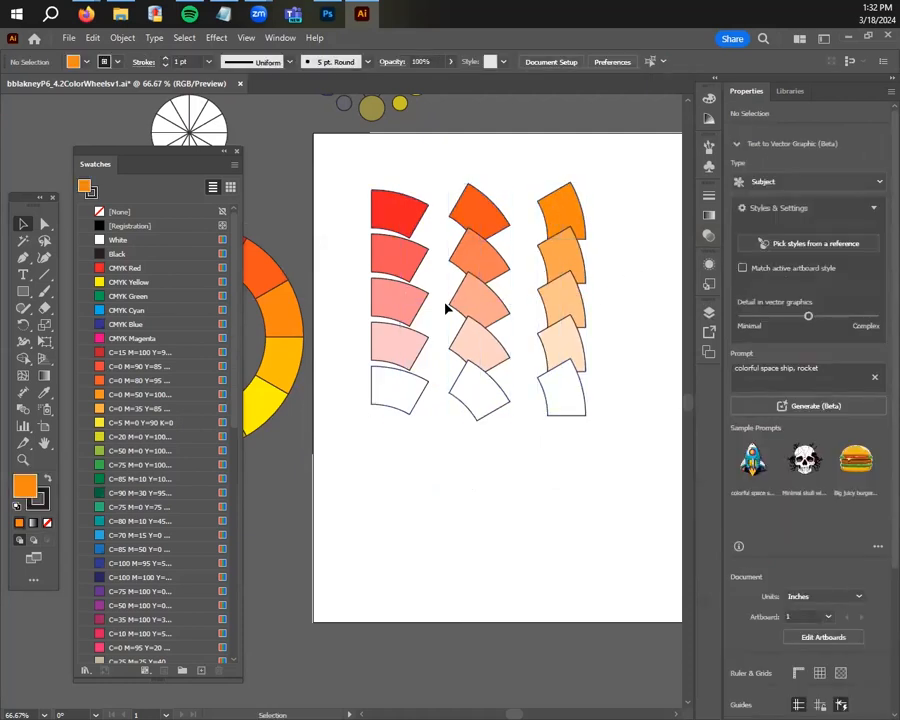
# Move the three blend columns together off the artboard to just above the white ring, and deselect them
pyautogui.scroll(-2, 480, 342)
pyautogui.scroll(3, 486, 394)
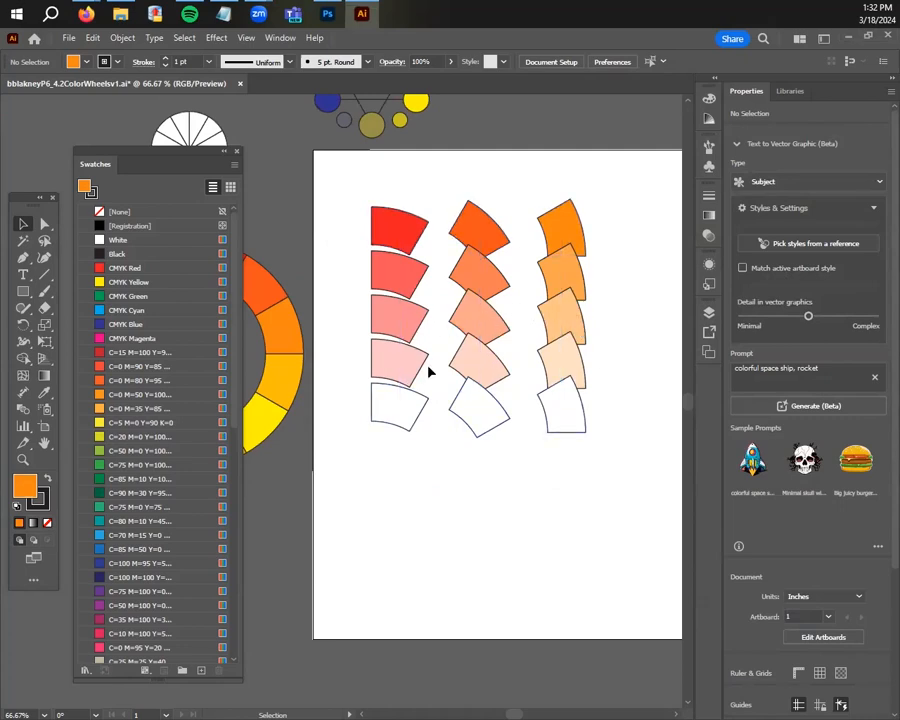
pyautogui.scroll(1, 470, 447)
pyautogui.moveTo(444, 393); pyautogui.dragTo(502, 535)
pyautogui.scroll(-1, 430, 429)
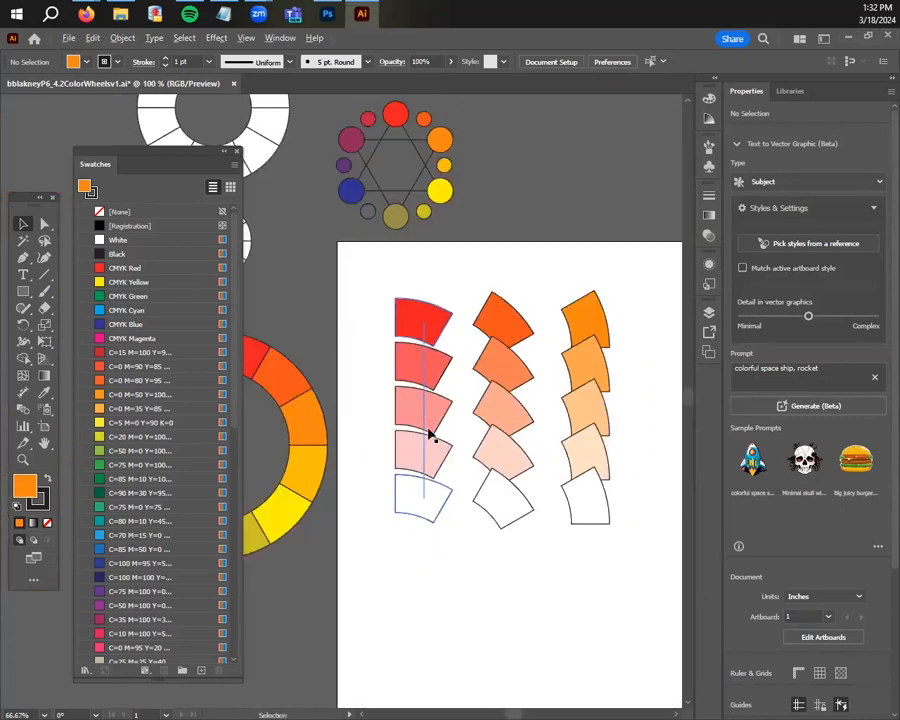
pyautogui.scroll(-1, 477, 325)
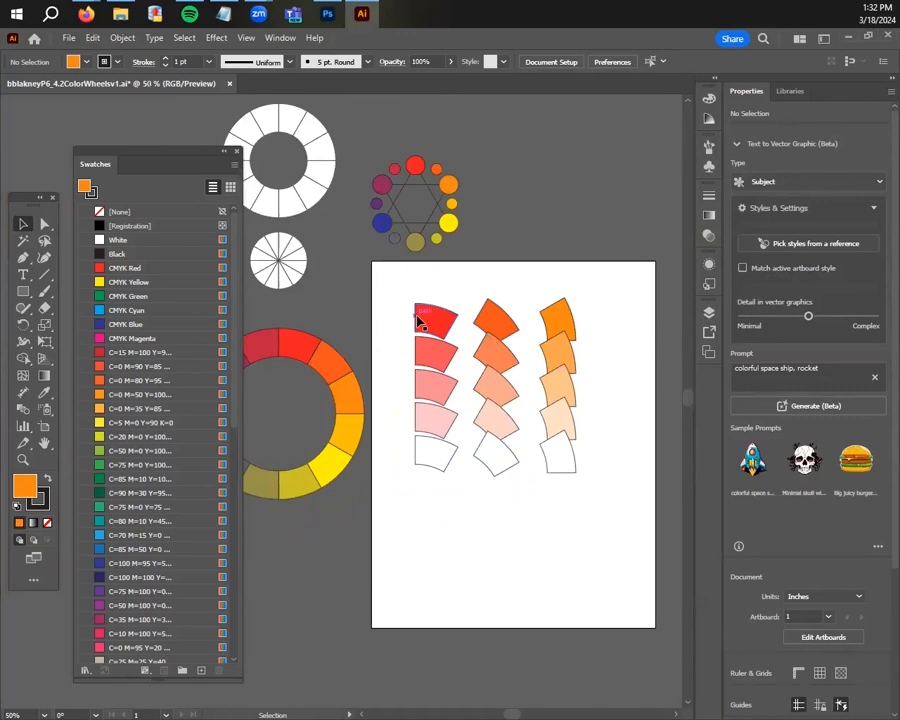
pyautogui.moveTo(418, 318); pyautogui.dragTo(436, 361)
pyautogui.moveTo(617, 512); pyautogui.dragTo(618, 514)
pyautogui.moveTo(386, 200); pyautogui.dragTo(503, 365)
pyautogui.moveTo(422, 333); pyautogui.dragTo(628, 526)
pyautogui.moveTo(526, 341); pyautogui.dragTo(300, 100)
pyautogui.hotkey('ctrl', '+')
pyautogui.moveTo(406, 270); pyautogui.dragTo(361, 155)
pyautogui.click(507, 227)
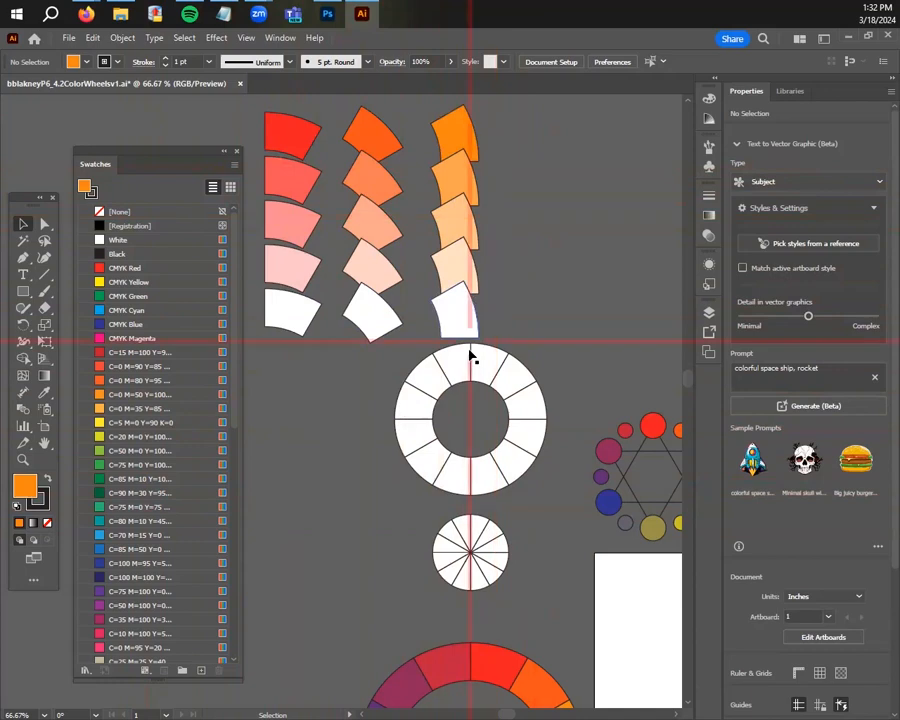
# Fill the white ring's segment just clockwise of twelve o'clock with the first red tint, sampled from the red blend
pyautogui.click(490, 367)
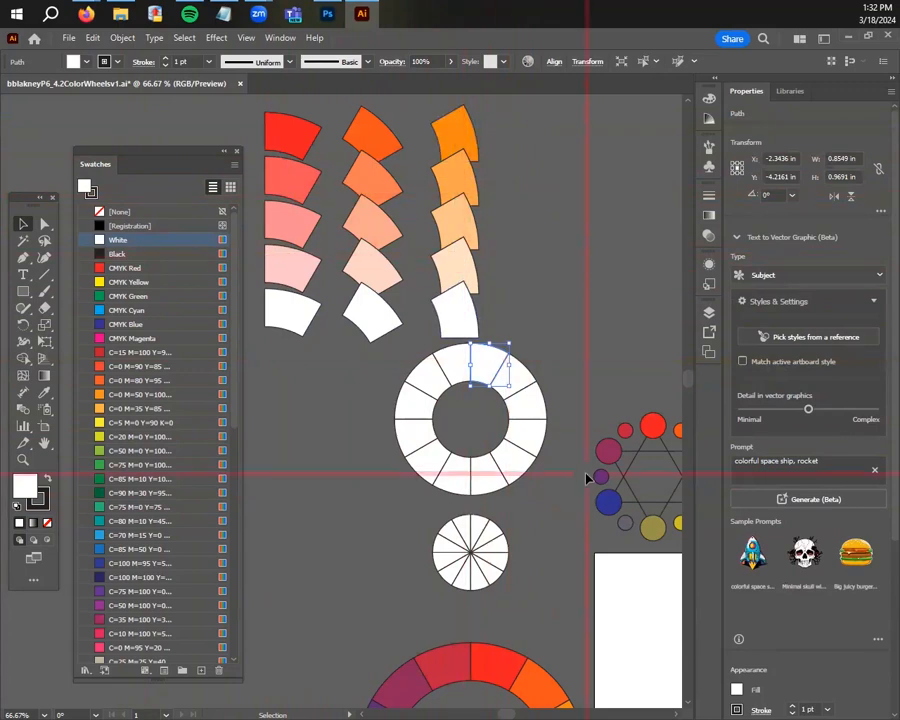
pyautogui.scroll(-1, 516, 378)
pyautogui.scroll(2, 516, 378)
pyautogui.press('i')
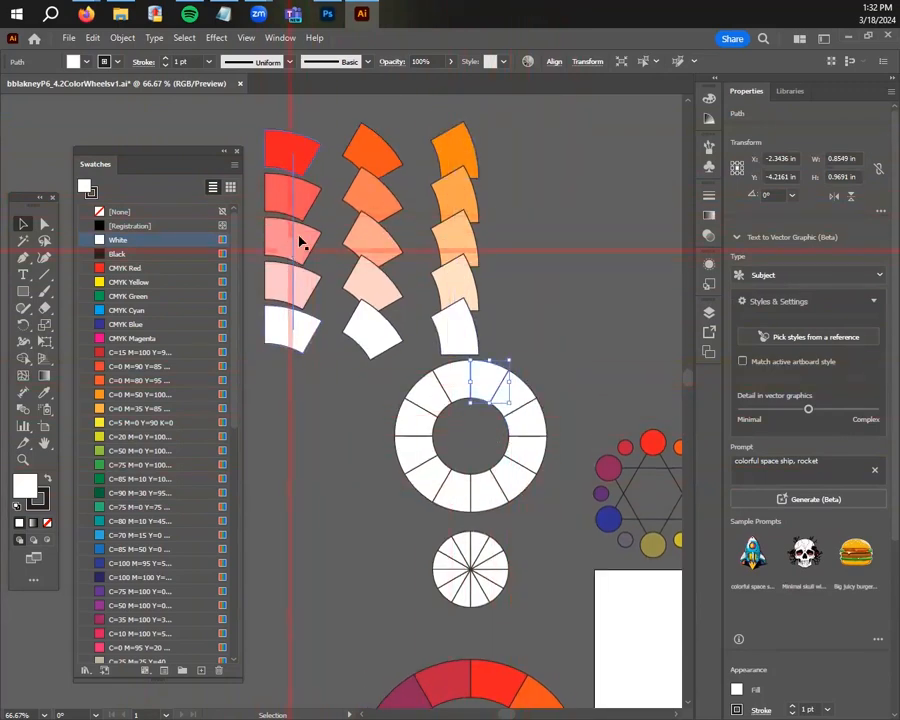
pyautogui.click(303, 190)
pyautogui.press('v')
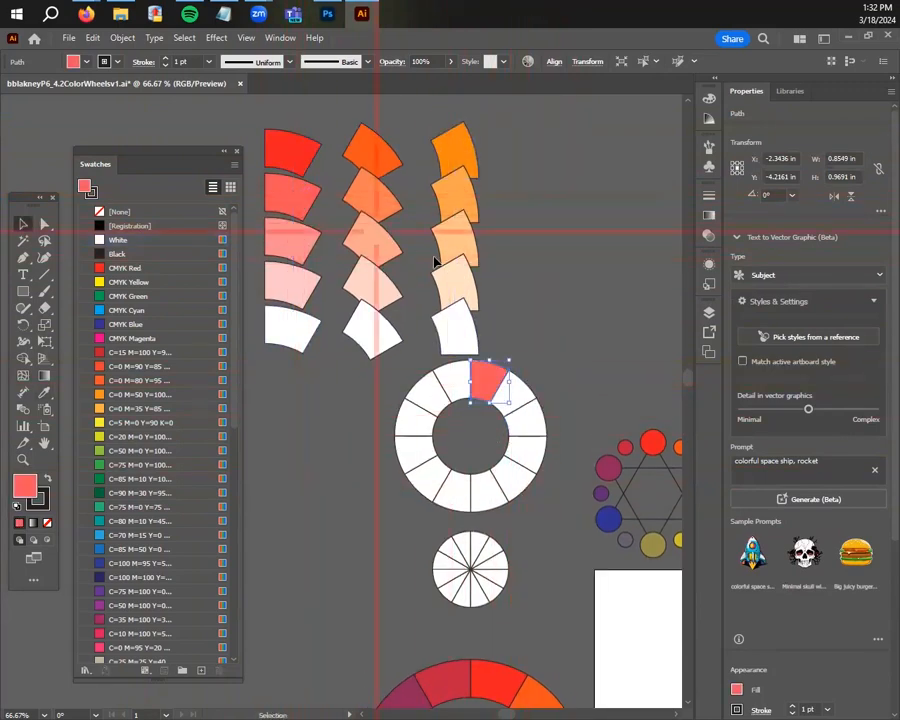
# Fill the ring's second segment clockwise with the first red-orange tint, sampled from the red-orange blend
pyautogui.click(520, 395)
pyautogui.press('i')
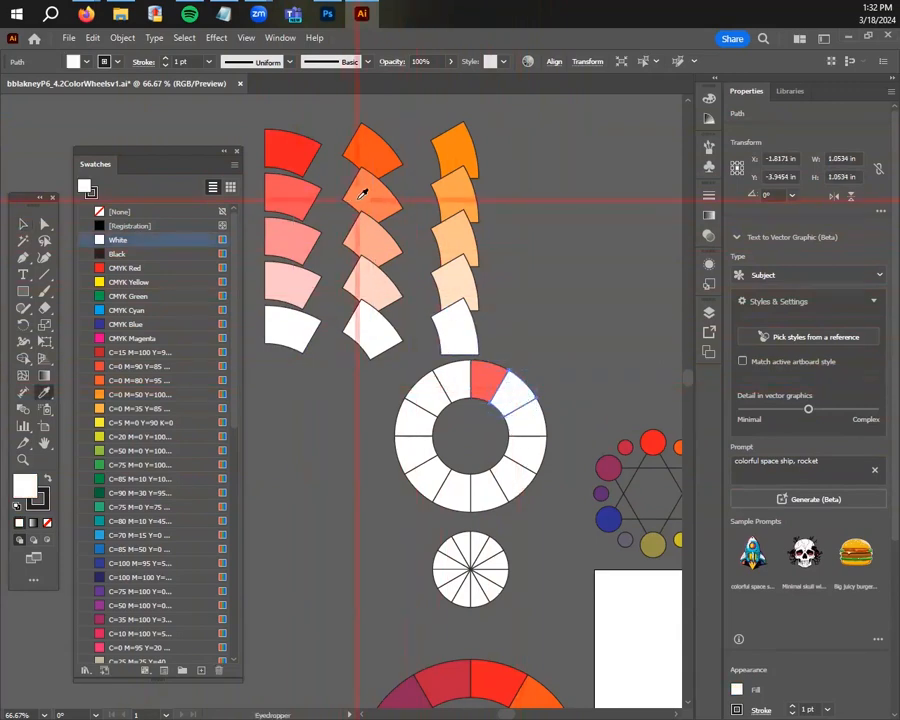
pyautogui.click(378, 188)
pyautogui.press('v')
# Fill the ring's third segment clockwise with the first orange tint, sampled from the orange blend, and deselect it
pyautogui.click(523, 418)
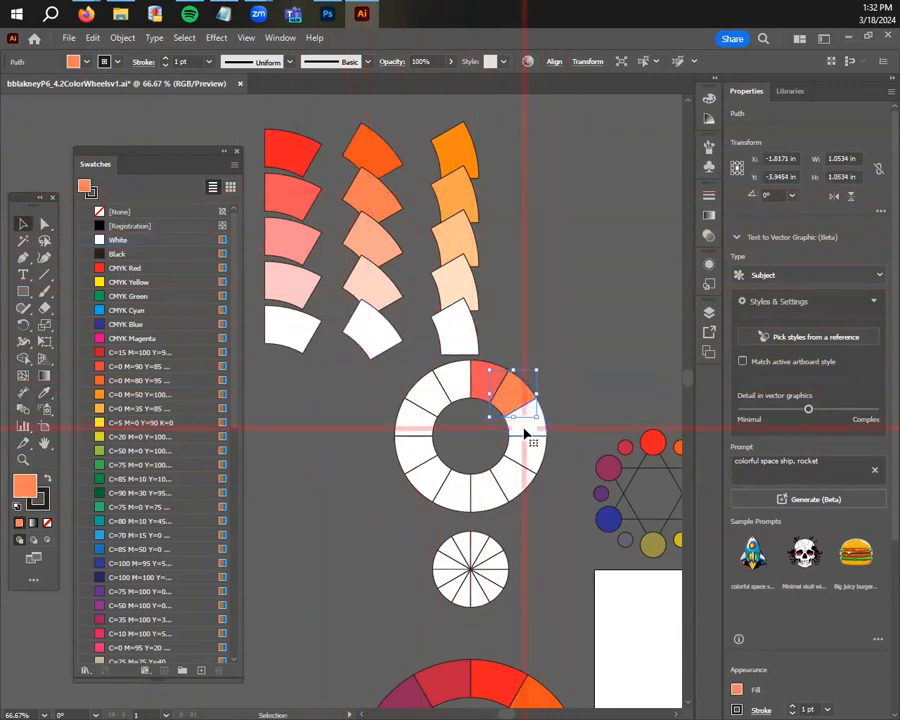
pyautogui.press('i')
pyautogui.click(460, 190)
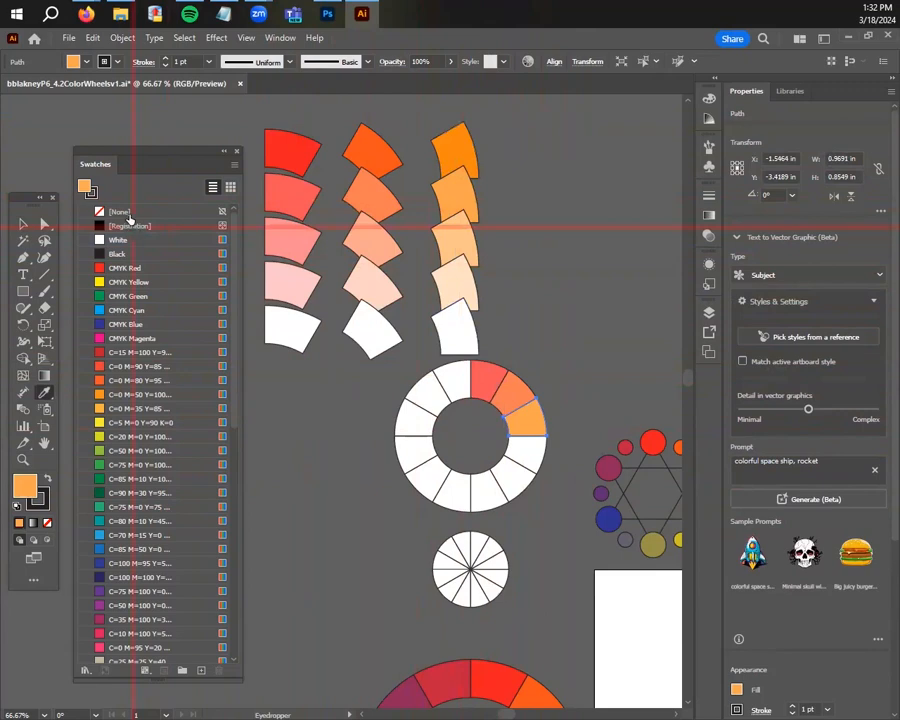
pyautogui.click(26, 222)
pyautogui.click(570, 314)
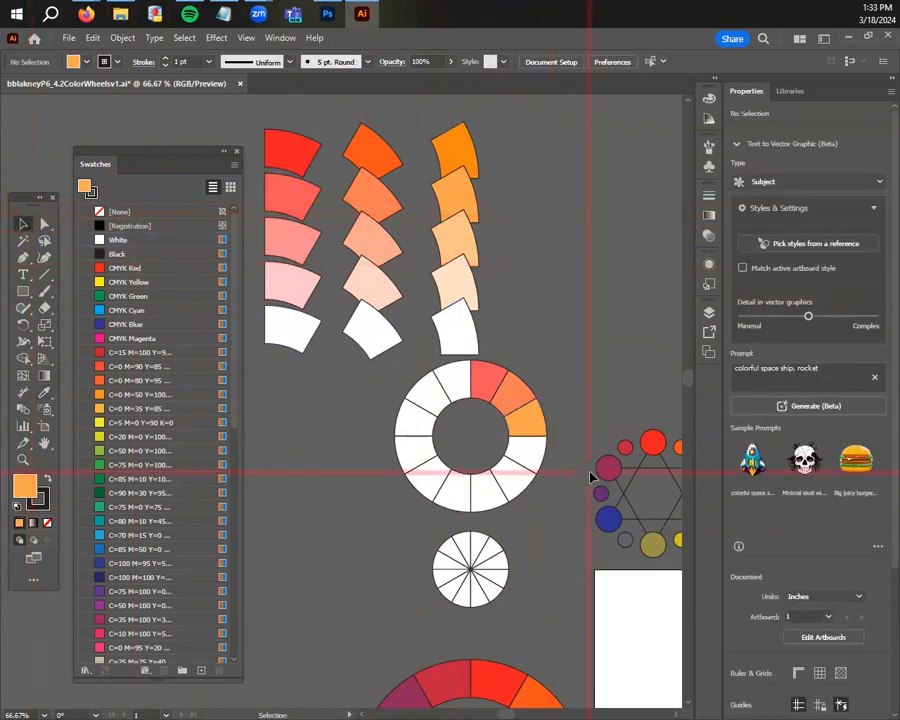
# Examine how the partly tinted ring, the small divided circle and the large colored ring relate to the blend columns
pyautogui.scroll(-1, 575, 445)
pyautogui.scroll(-3, 575, 445)
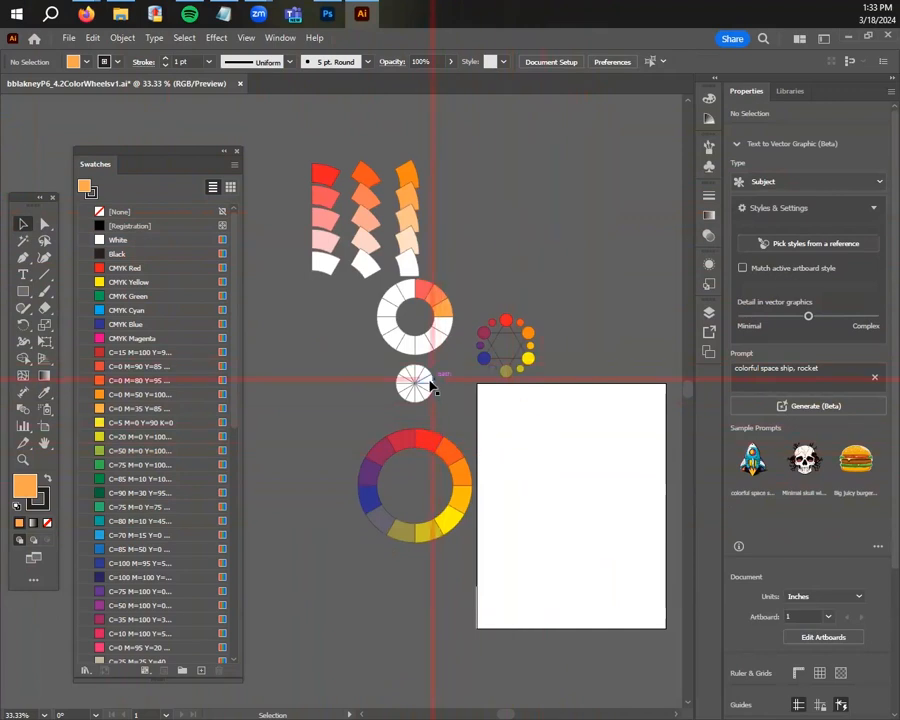
pyautogui.scroll(2, 428, 372)
pyautogui.scroll(-1, 506, 375)
pyautogui.scroll(-1, 506, 375)
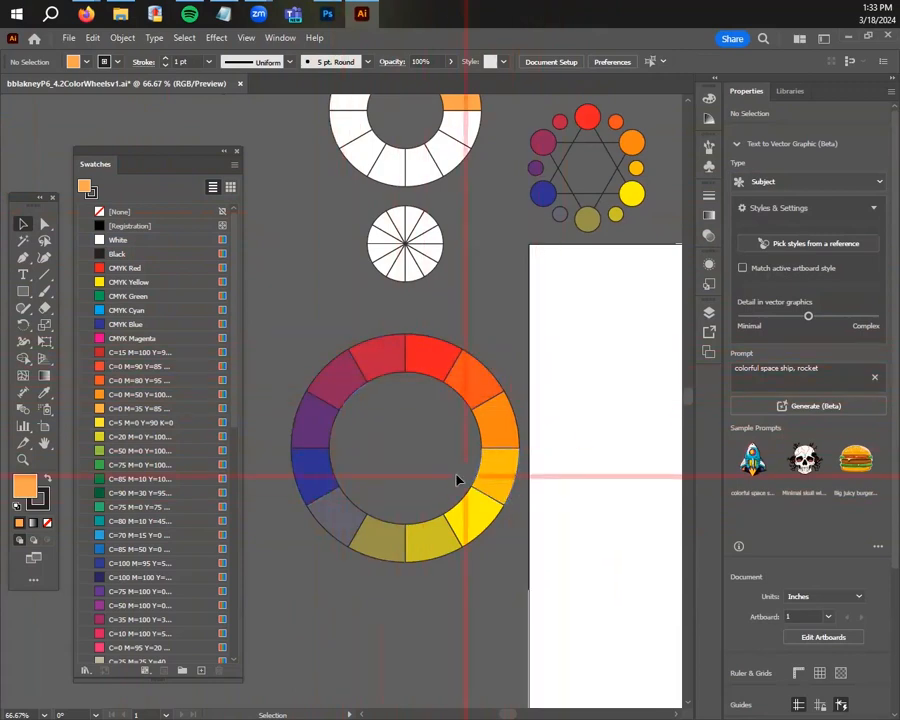
pyautogui.scroll(1, 529, 389)
pyautogui.scroll(-1, 477, 302)
pyautogui.scroll(-2, 477, 302)
pyautogui.moveTo(478, 302); pyautogui.dragTo(515, 541)
pyautogui.scroll(1, 438, 416)
pyautogui.moveTo(370, 474); pyautogui.dragTo(428, 502)
pyautogui.scroll(1, 529, 518)
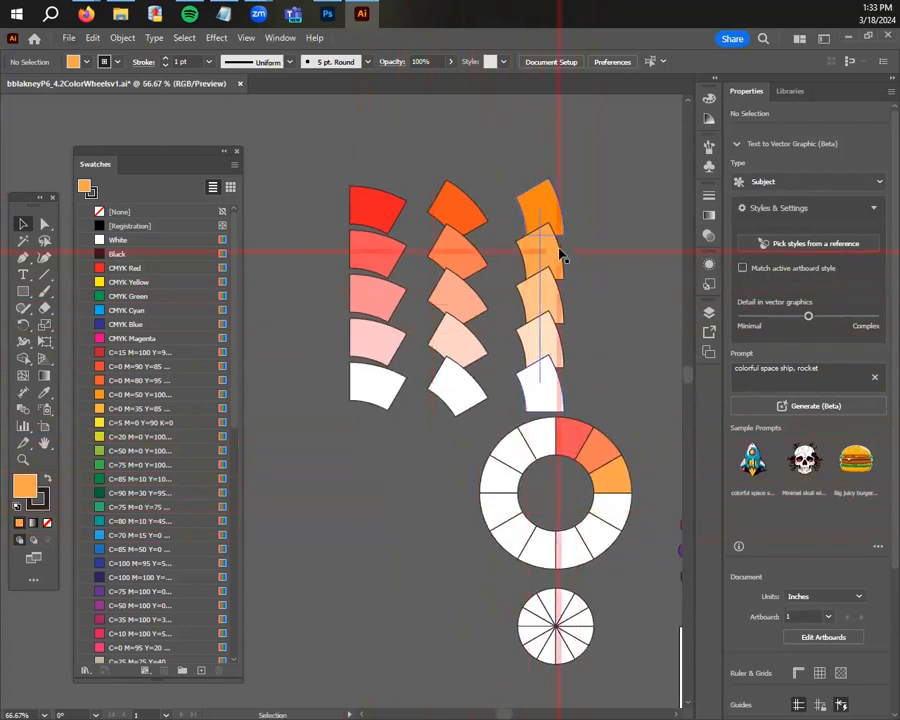
# Delete the three blend columns above the partly tinted ring
pyautogui.click(538, 197)
pyautogui.moveTo(386, 254); pyautogui.dragTo(612, 288)
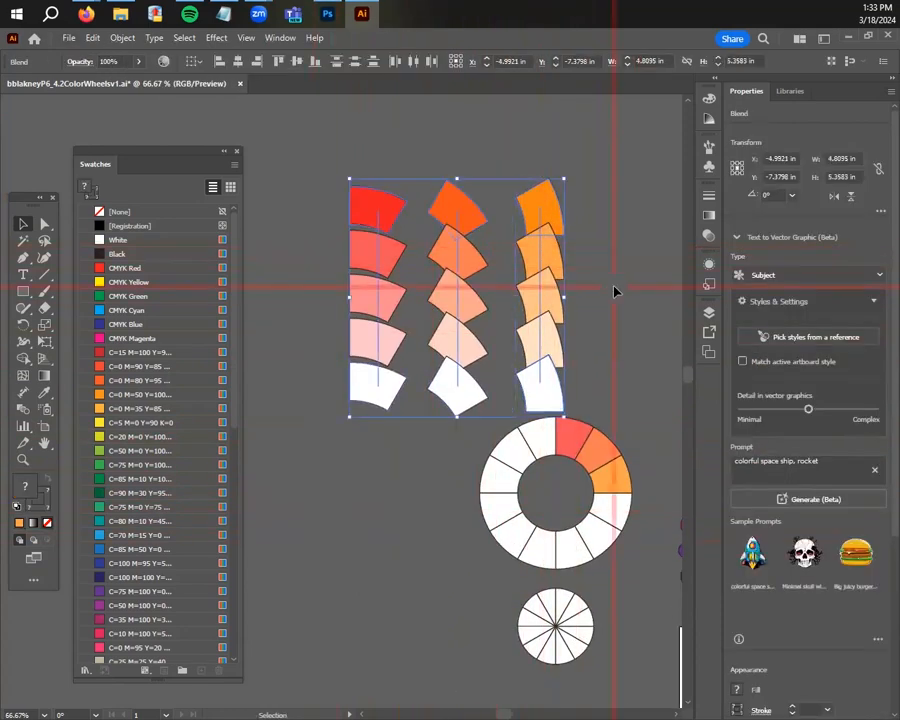
pyautogui.press('Delete')
pyautogui.scroll(-1, 607, 579)
pyautogui.moveTo(605, 589); pyautogui.dragTo(390, 194)
pyautogui.scroll(1, 531, 359)
pyautogui.scroll(-1, 508, 390)
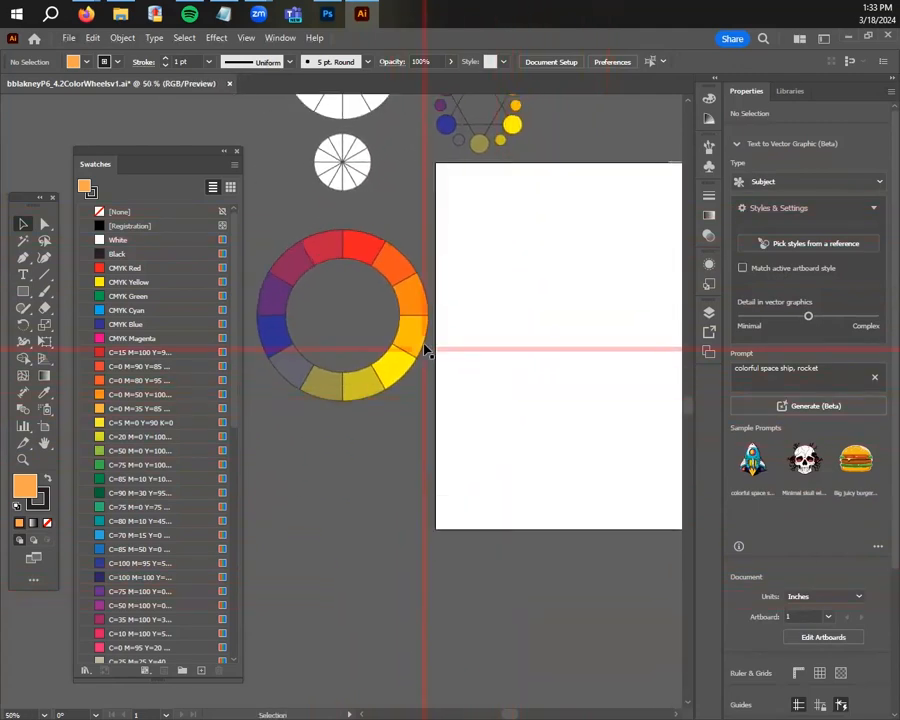
# Copy the yellow-orange, yellow and yellow-green segments of the large ring onto the artboard, and duplicate the row below
pyautogui.moveTo(426, 348); pyautogui.dragTo(561, 289)
pyautogui.moveTo(408, 372); pyautogui.dragTo(631, 314)
pyautogui.moveTo(502, 249); pyautogui.dragTo(582, 430)
pyautogui.moveTo(528, 382); pyautogui.dragTo(694, 466)
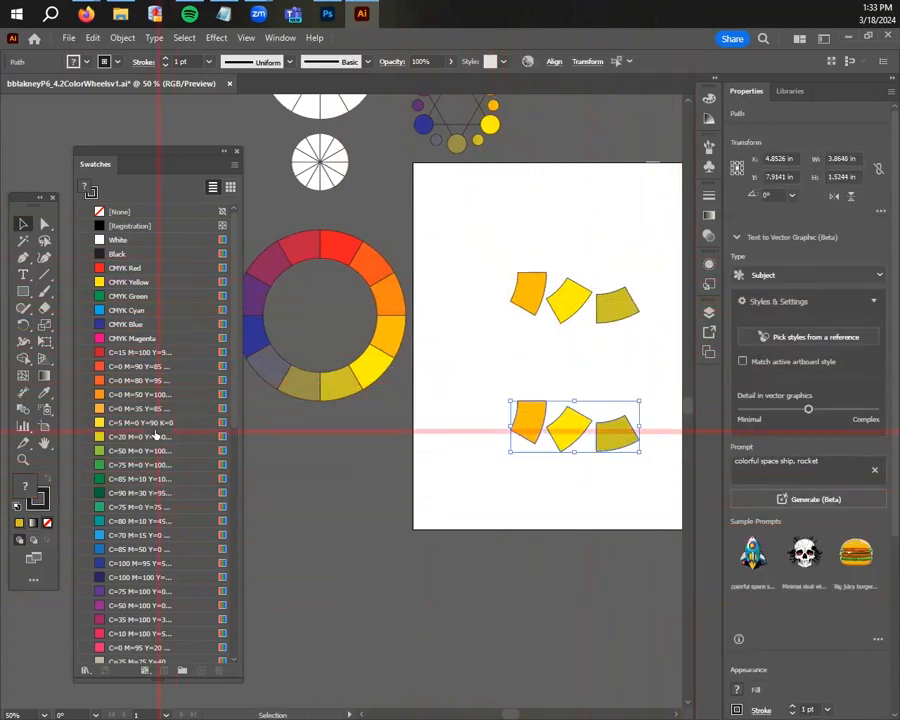
# Fill the lower row of three copied segments with white (ffffff) and deselect it
pyautogui.doubleClick(27, 486)
pyautogui.write('ffffff')
pyautogui.press('Return')
pyautogui.click(617, 513)
# Blend the yellow-orange segment on the artboard with the white copy below it
pyautogui.click(528, 290)
pyautogui.keyDown('shift'); pyautogui.click(518, 414); pyautogui.keyUp('shift')
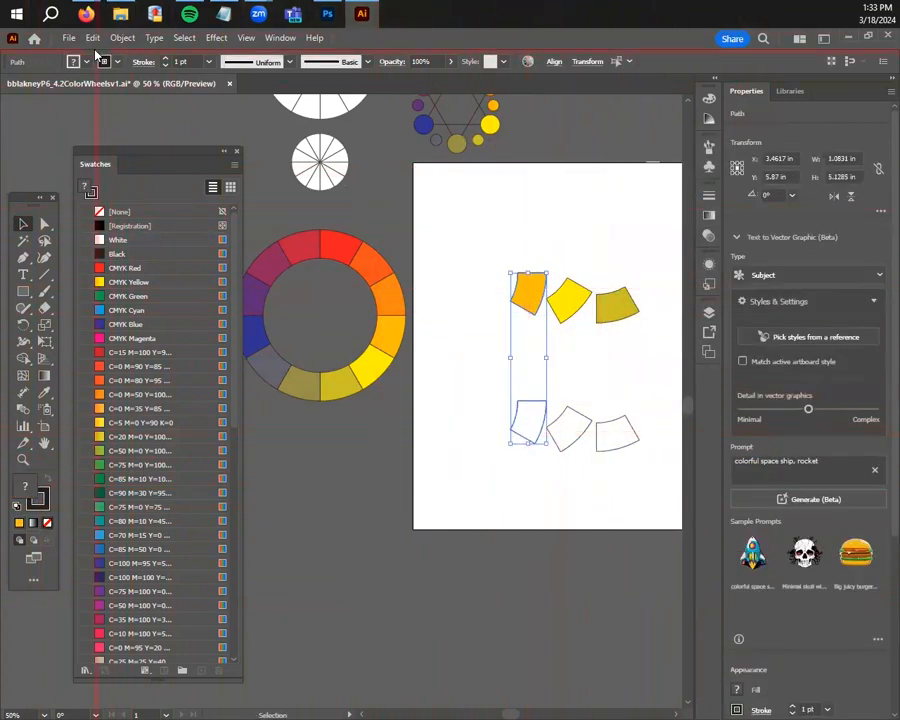
pyautogui.click(69, 37)
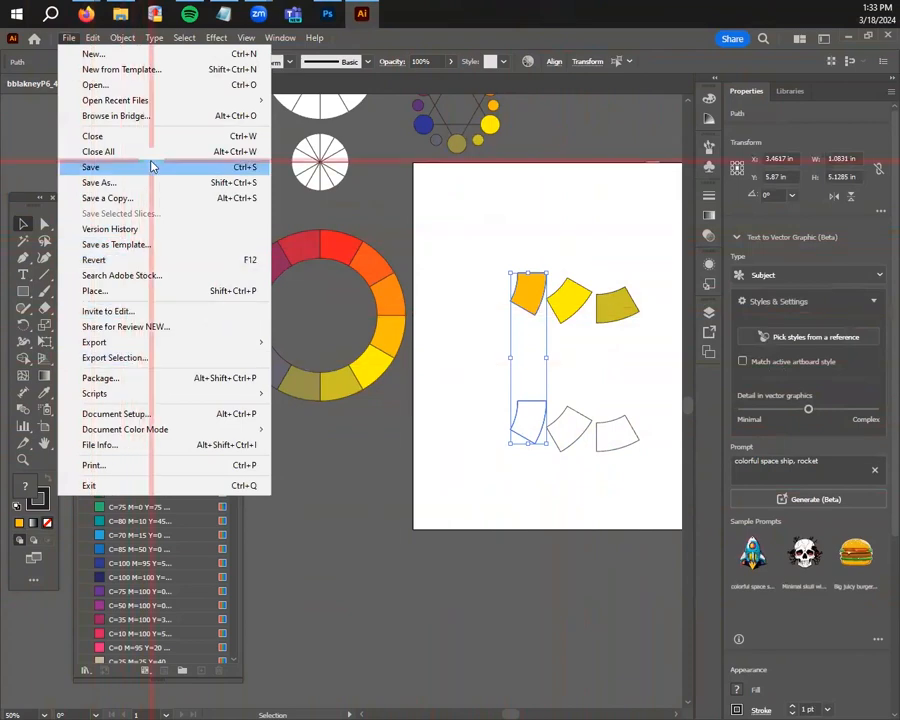
pyautogui.click(152, 167)
pyautogui.click(122, 37)
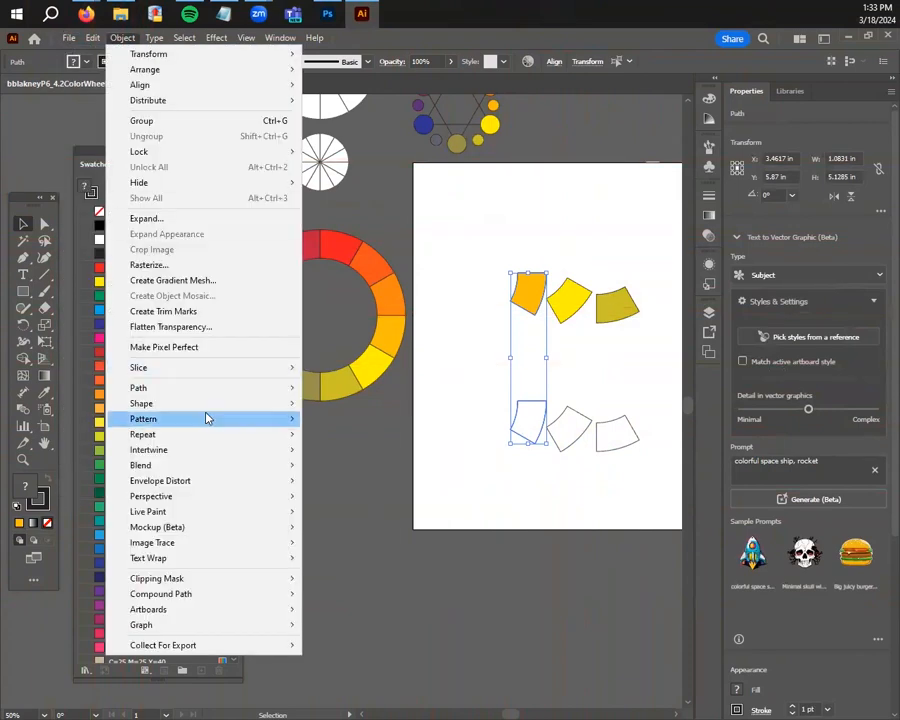
pyautogui.moveTo(160, 465)
pyautogui.click(332, 466)
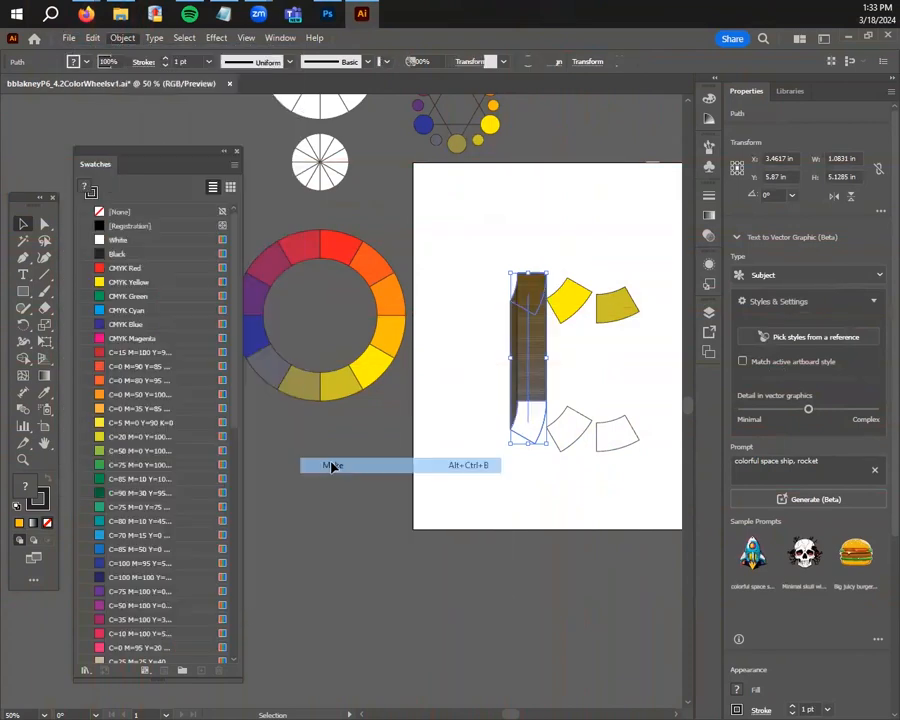
# Set the yellow-orange blend's spacing to 3 specified steps and deselect it
pyautogui.click(122, 37)
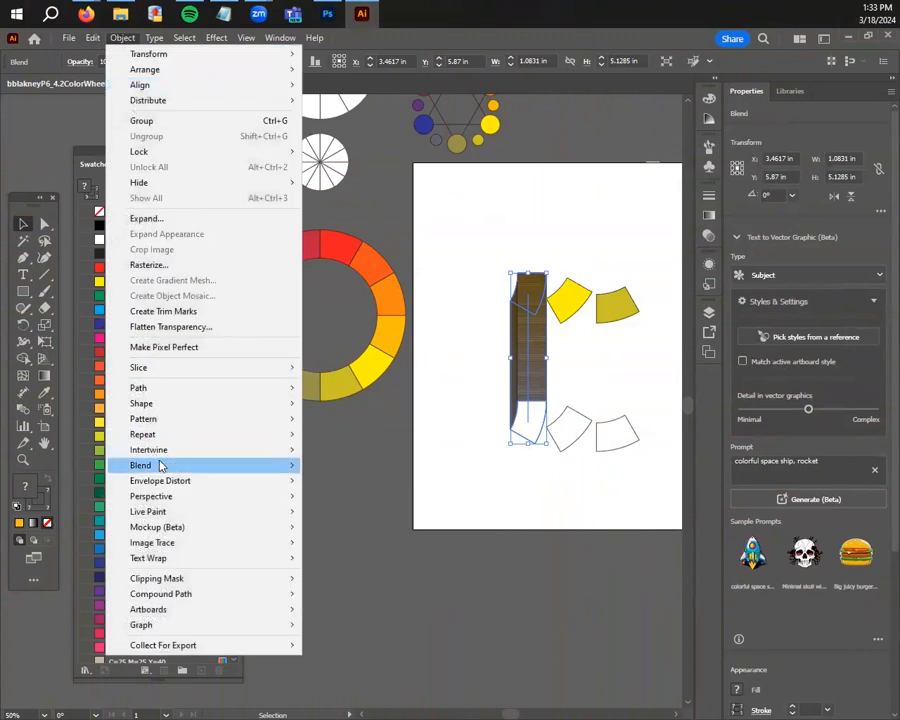
pyautogui.moveTo(170, 466)
pyautogui.click(369, 502)
pyautogui.click(235, 345)
pyautogui.click(229, 374)
pyautogui.write('3')
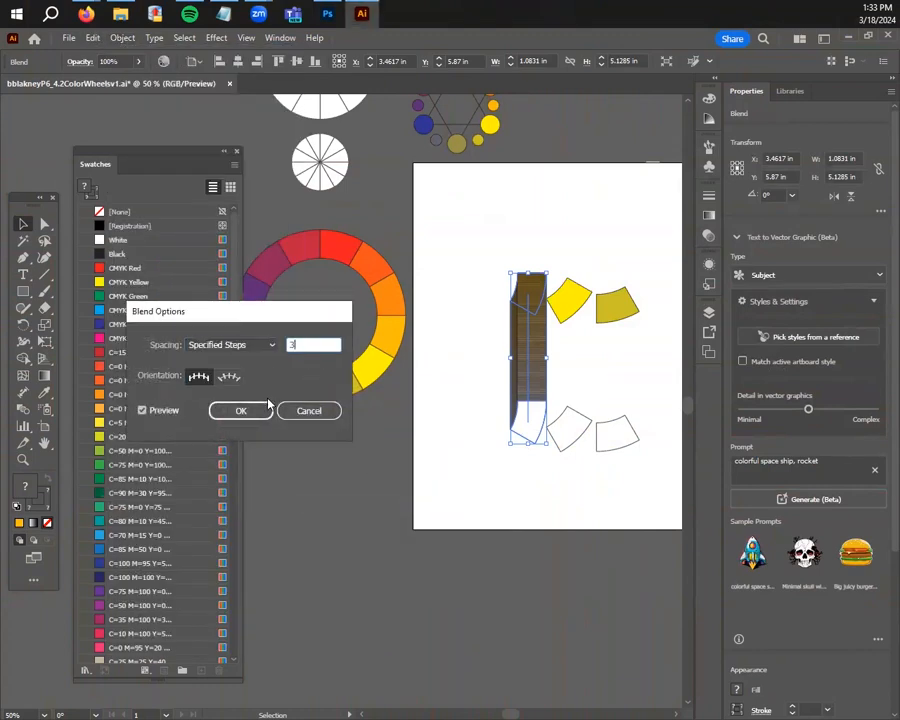
pyautogui.click(262, 408)
pyautogui.click(521, 520)
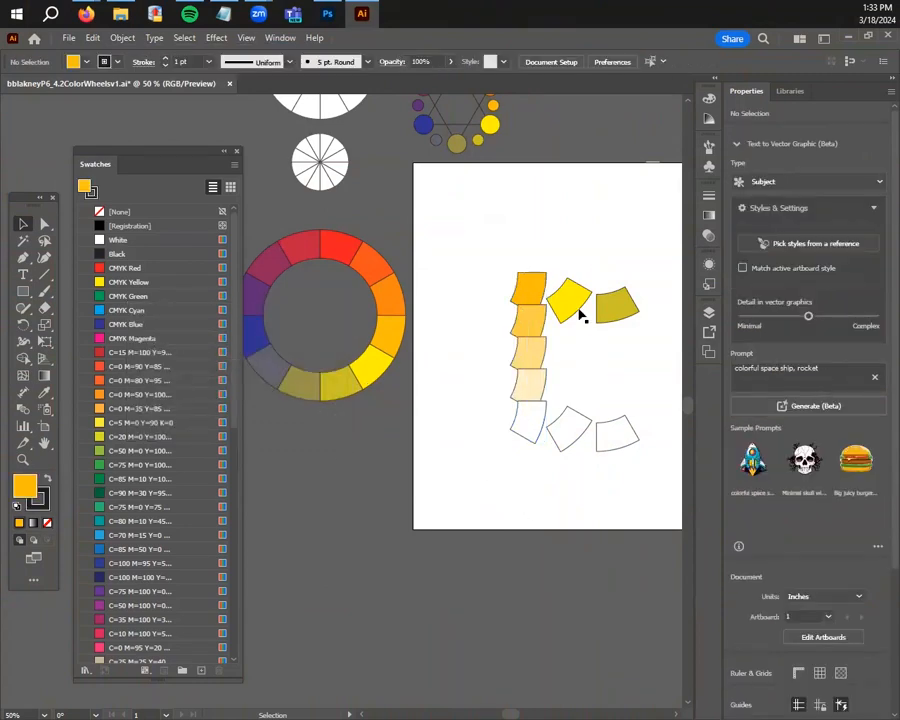
# Blend the yellow segment on the artboard with the white copy below it
pyautogui.scroll(3, 466, 474)
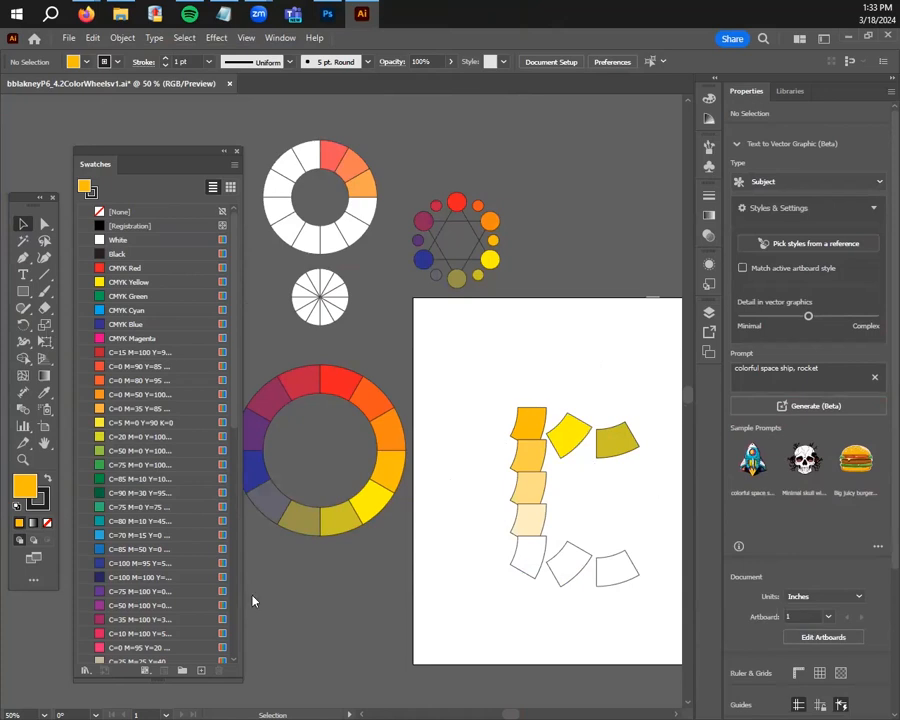
pyautogui.moveTo(512, 587); pyautogui.dragTo(442, 565)
pyautogui.scroll(2, 453, 541)
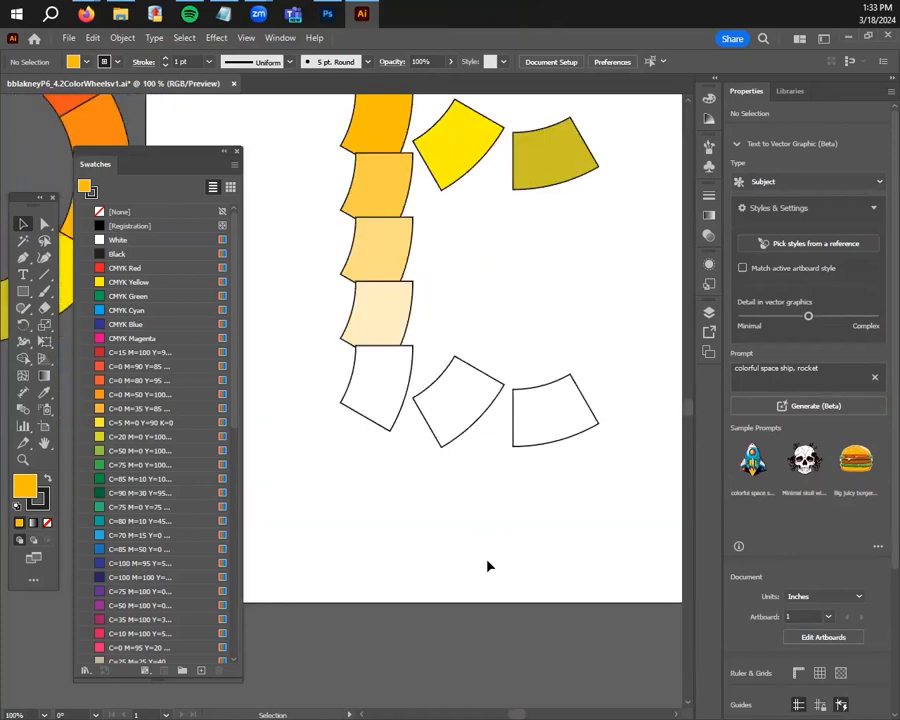
pyautogui.moveTo(487, 563); pyautogui.dragTo(461, 610)
pyautogui.scroll(-1, 472, 583)
pyautogui.moveTo(522, 590); pyautogui.dragTo(523, 561)
pyautogui.click(450, 300)
pyautogui.keyDown('shift'); pyautogui.click(467, 459); pyautogui.keyUp('shift')
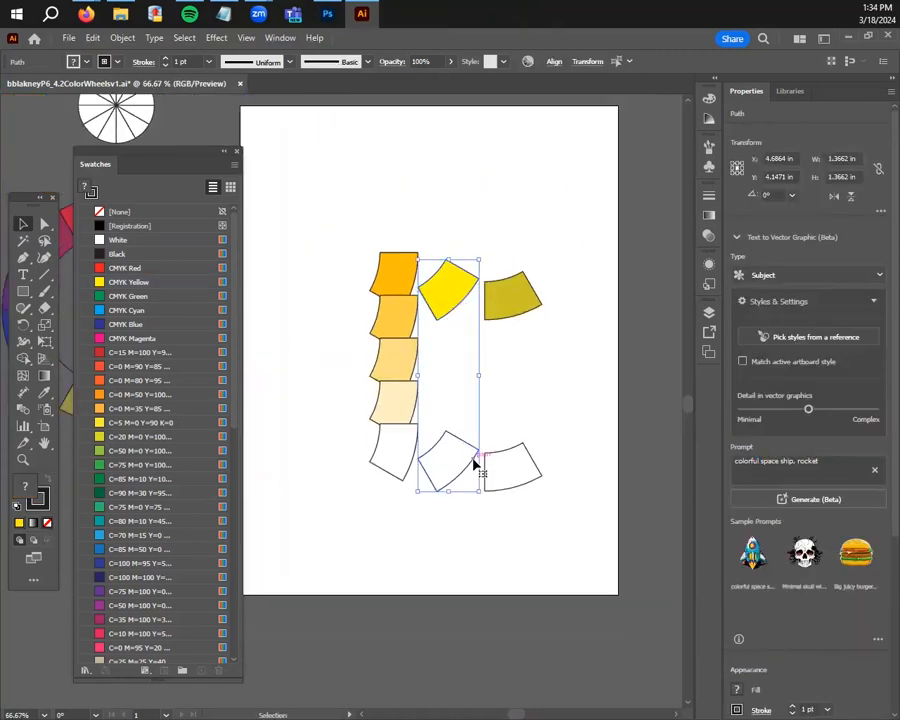
pyautogui.click(122, 37)
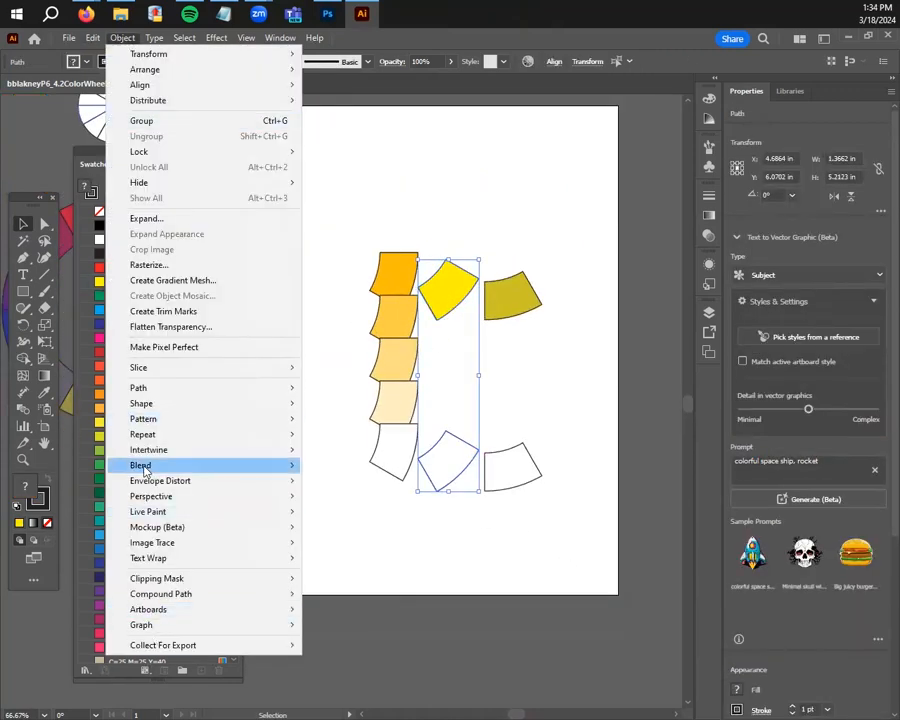
pyautogui.moveTo(153, 465)
pyautogui.click(396, 464)
# Set the yellow blend's spacing to 3 specified steps
pyautogui.click(122, 37)
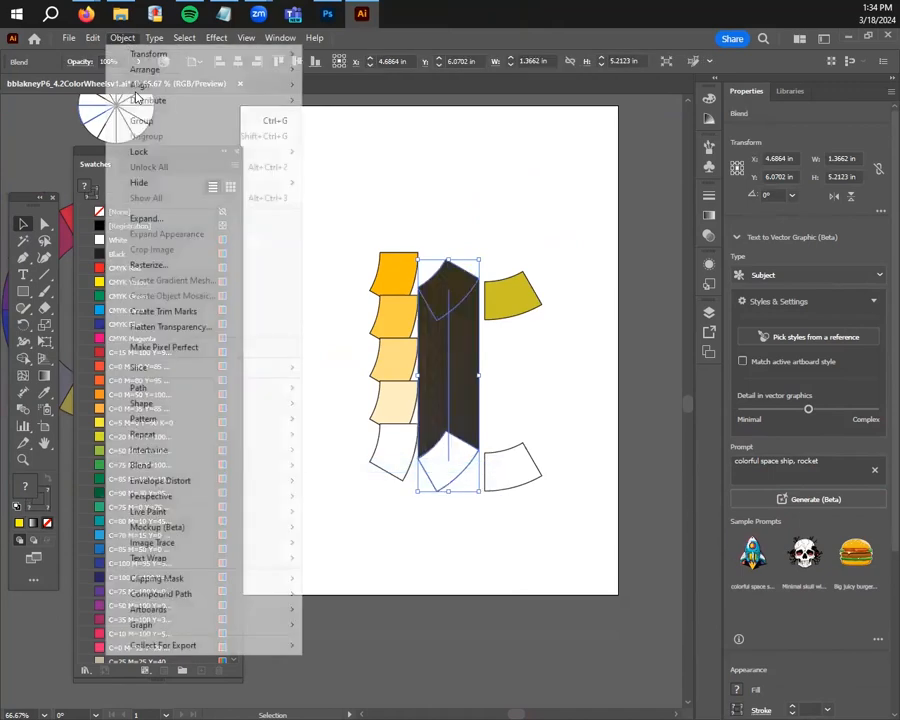
pyautogui.click(340, 492)
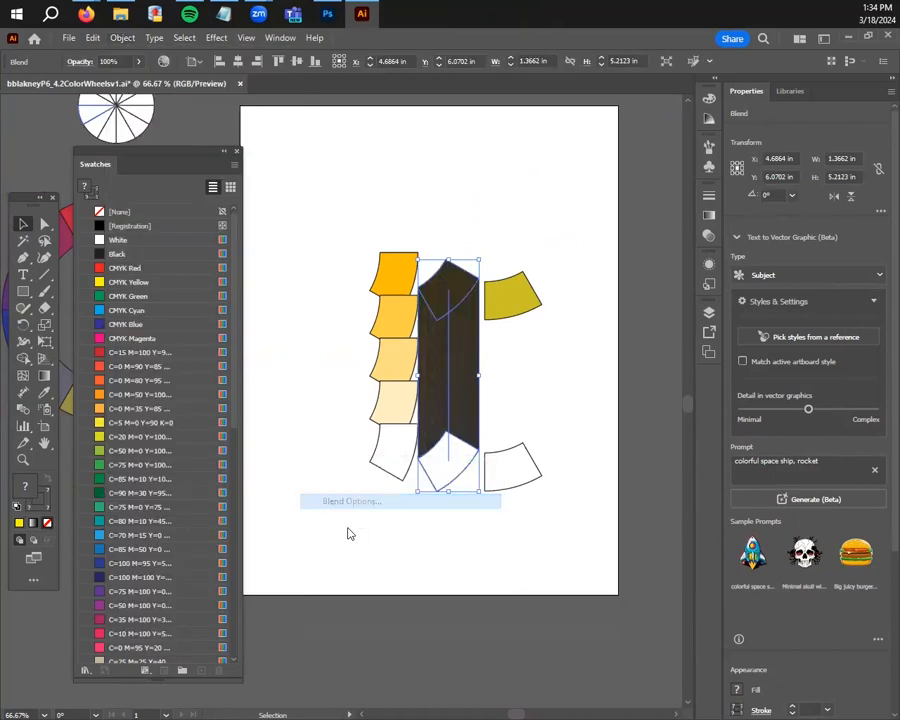
pyautogui.click(232, 344)
pyautogui.click(222, 373)
pyautogui.write('3')
pyautogui.click(240, 410)
pyautogui.click(522, 326)
# Blend the yellow-green segment on the artboard with the white copy below it
pyautogui.click(513, 298)
pyautogui.keyDown('shift'); pyautogui.click(500, 477); pyautogui.keyUp('shift')
pyautogui.click(122, 37)
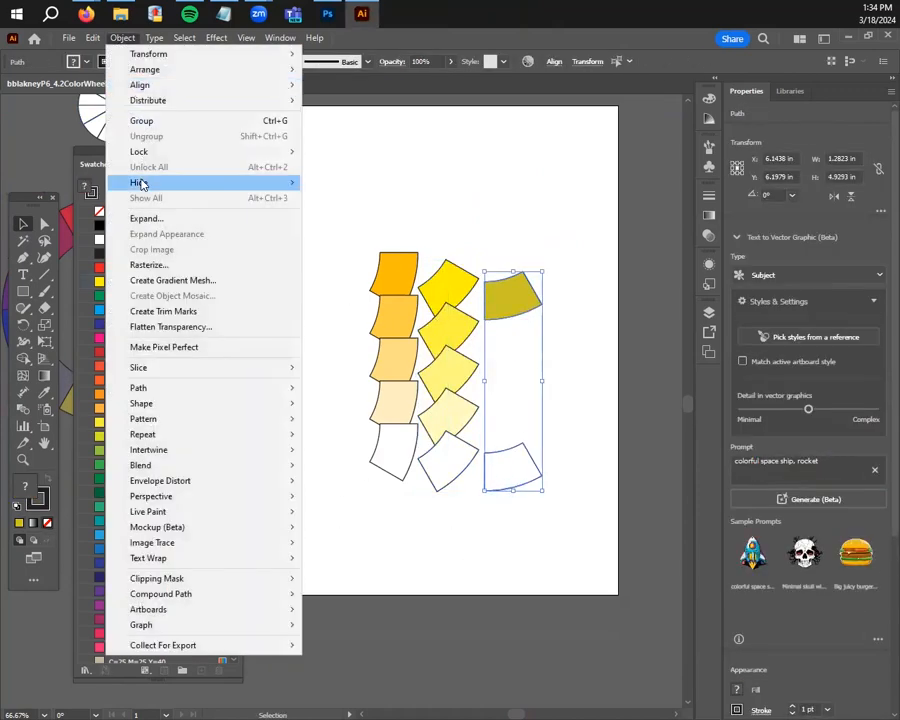
pyautogui.moveTo(269, 455)
pyautogui.click(333, 465)
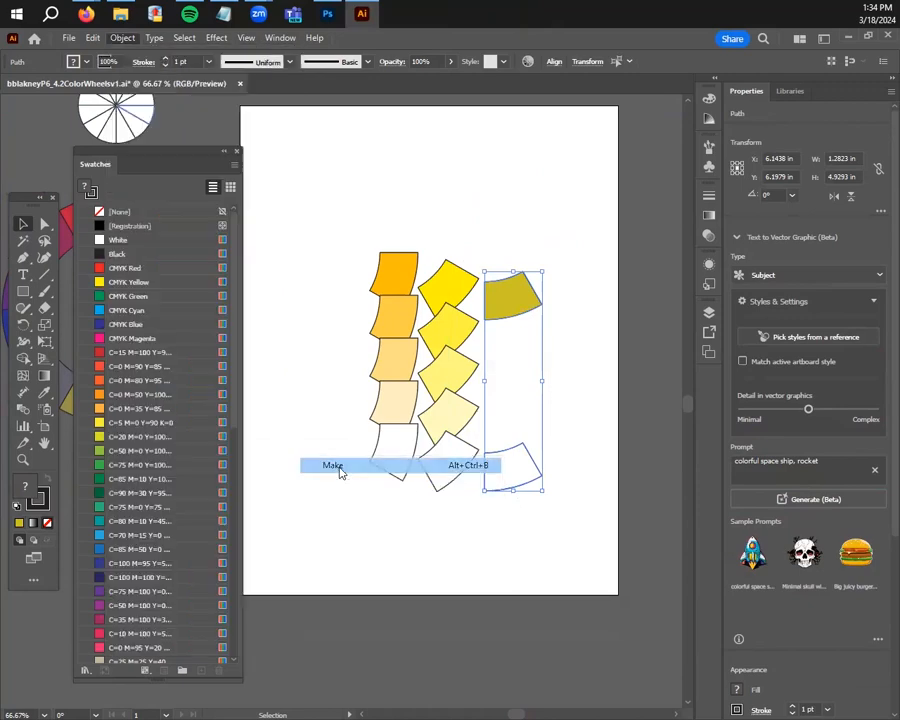
# Give the yellow-green blend the same 3 specified steps as the other two blends
pyautogui.click(122, 37)
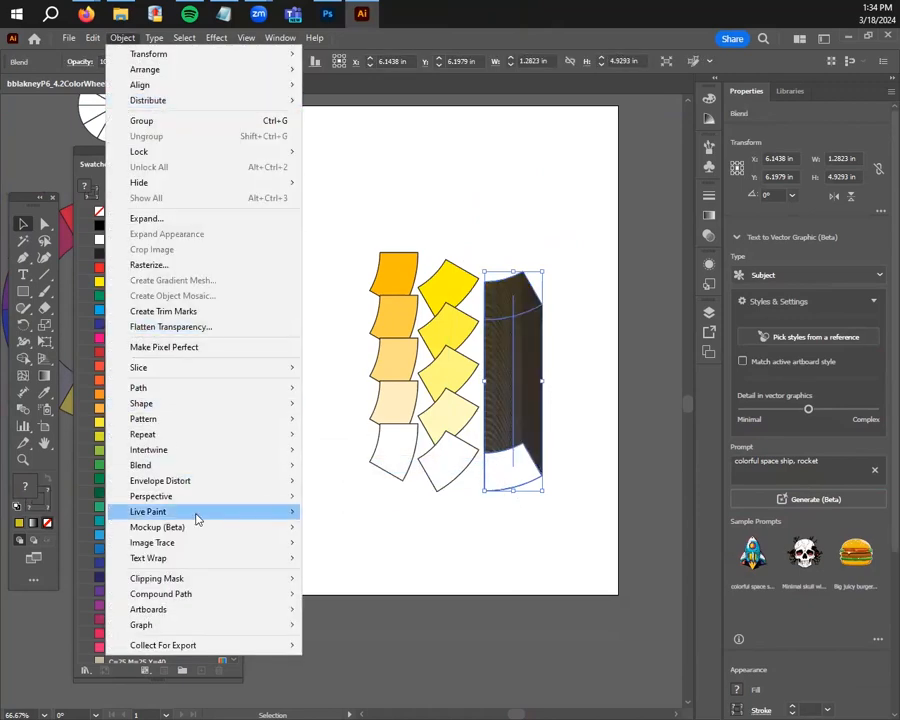
pyautogui.moveTo(197, 518)
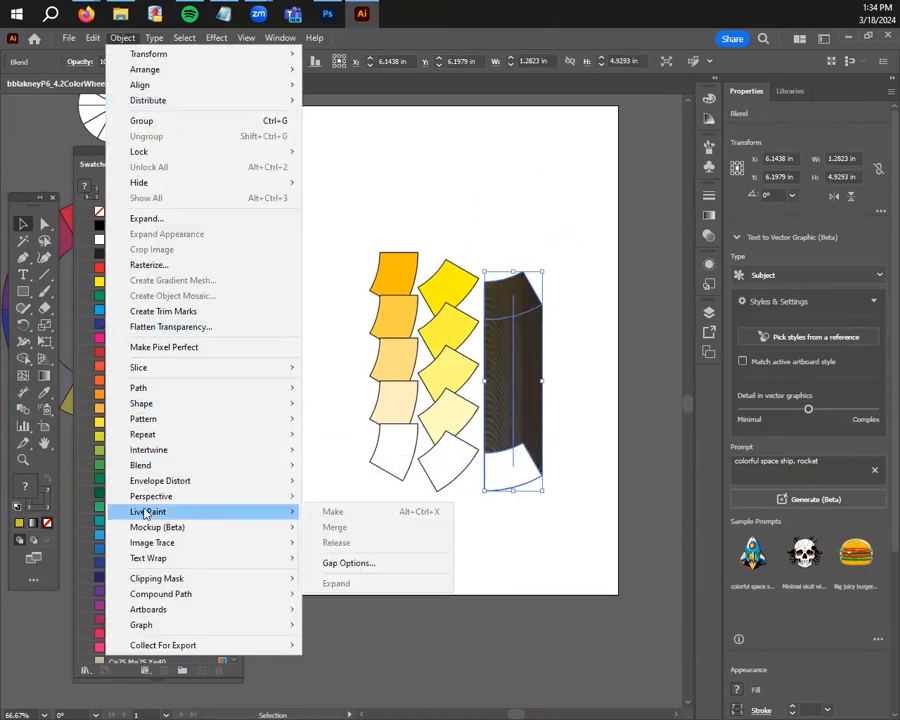
pyautogui.press('Escape')
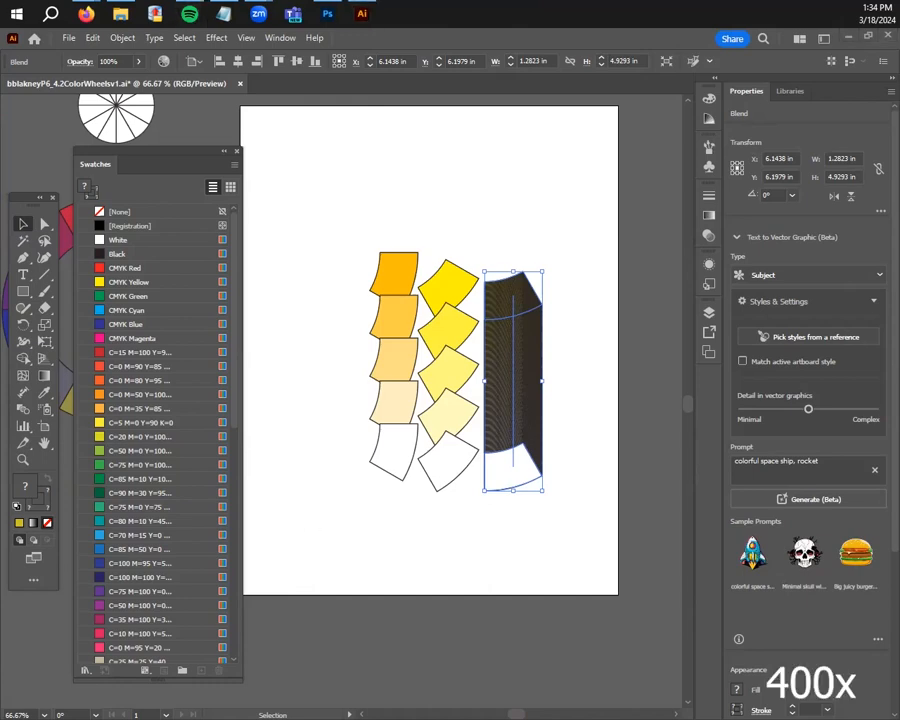
pyautogui.click(122, 37)
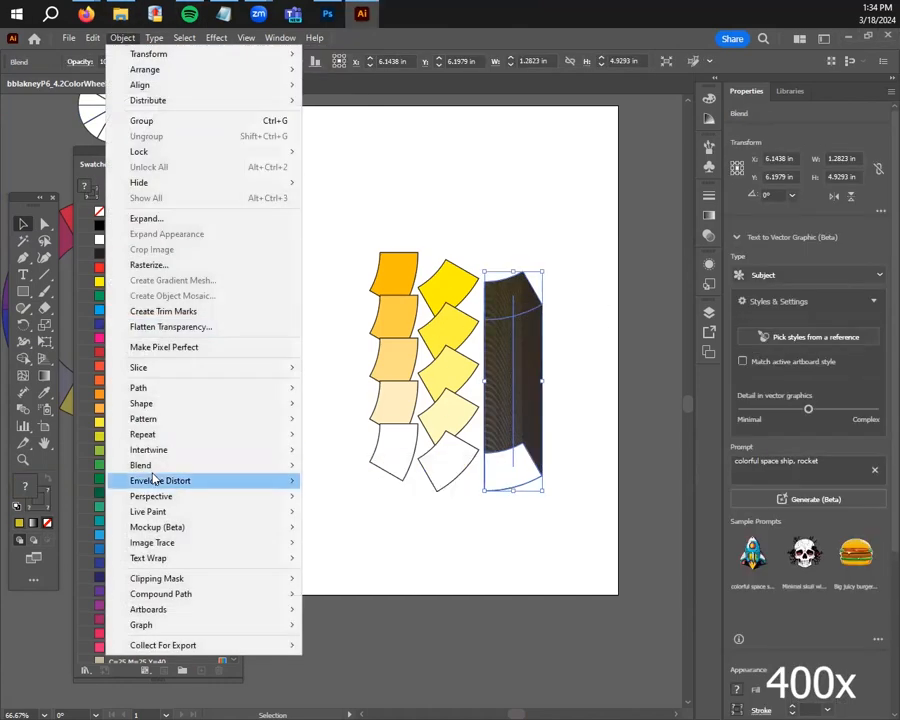
pyautogui.click(340, 498)
pyautogui.press('Return')
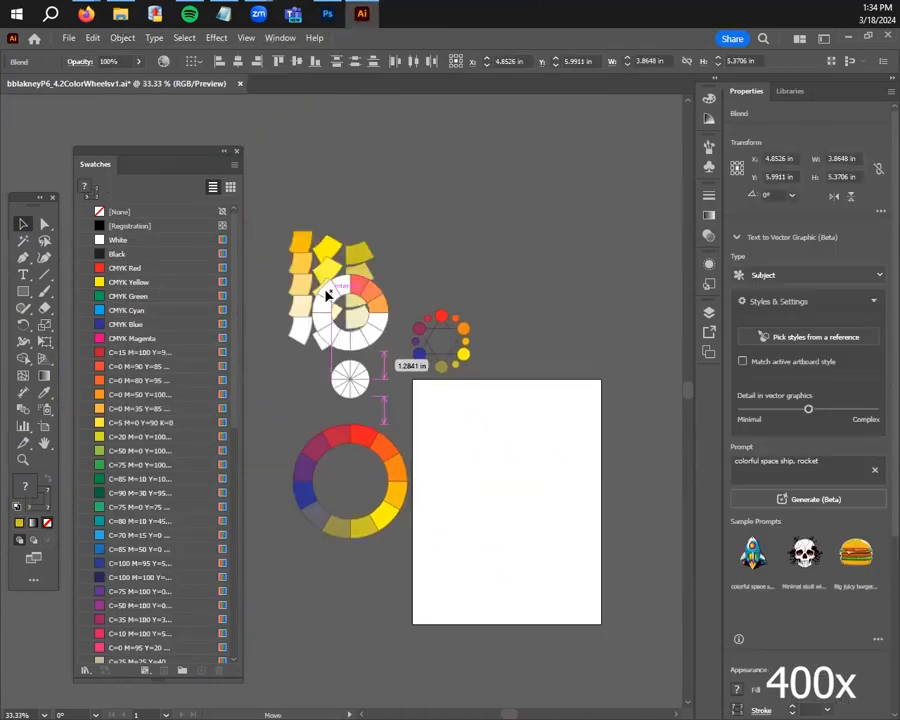
# Move the three blend columns off the artboard to above the partly tinted ring
pyautogui.moveTo(328, 296); pyautogui.dragTo(312, 227)
pyautogui.scroll(3, 310, 245)
pyautogui.scroll(-1, 500, 370)
# Fill the ring's fourth segment clockwise with the first yellow-orange tint, sampled from the yellow-orange blend
pyautogui.click(555, 480)
pyautogui.click(514, 422)
pyautogui.press('i')
pyautogui.click(326, 165)
# Fill the ring's fifth segment clockwise with the first yellow tint, sampled from the yellow blend
pyautogui.keyDown('ctrl'); pyautogui.click(500, 443); pyautogui.keyUp('ctrl')
pyautogui.click(381, 178)
pyautogui.press('v')
# Fill the ring's sixth segment clockwise with the first yellow-green tint, sampled from the yellow-green blend
pyautogui.click(464, 463)
pyautogui.press('i')
pyautogui.click(443, 188)
# Delete the yellow-orange, yellow and yellow-green blend columns above the partly tinted ring
pyautogui.press('v')
pyautogui.press('Delete')
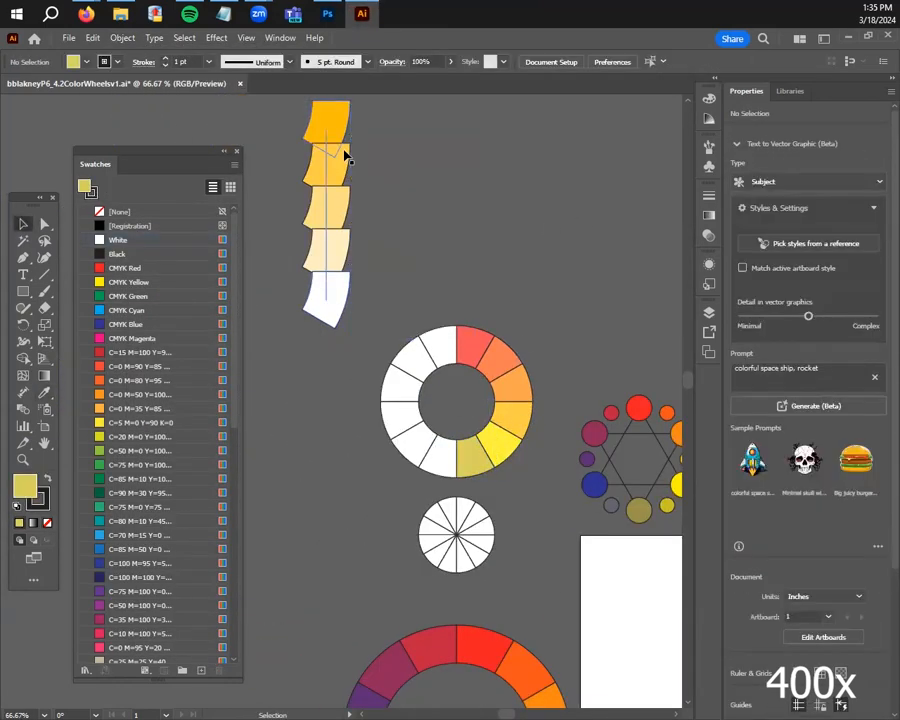
pyautogui.click(345, 153)
# Copy the olive, gray and blue segments out of the large ring and arrange the copies in a spaced row below it
pyautogui.moveTo(556, 544); pyautogui.dragTo(464, 356)
pyautogui.keyDown('alt'); pyautogui.moveTo(346, 540); pyautogui.dragTo(315, 604); pyautogui.keyUp('alt')
pyautogui.keyDown('alt'); pyautogui.moveTo(315, 525); pyautogui.dragTo(271, 571); pyautogui.keyUp('alt')
pyautogui.keyDown('alt'); pyautogui.moveTo(299, 495); pyautogui.dragTo(257, 532); pyautogui.keyUp('alt')
pyautogui.scroll(-1, 342, 400)
pyautogui.moveTo(374, 535); pyautogui.dragTo(438, 524)
pyautogui.scroll(3, 324, 577)
pyautogui.moveTo(389, 270); pyautogui.dragTo(309, 417)
pyautogui.moveTo(427, 355); pyautogui.dragTo(439, 420)
pyautogui.moveTo(516, 425); pyautogui.dragTo(559, 423)
pyautogui.scroll(-1, 598, 562)
# Duplicate the blue, gray and olive row straight down and fill the duplicates with white
pyautogui.moveTo(365, 420); pyautogui.dragTo(625, 520)
pyautogui.keyDown('alt'); pyautogui.keyDown('shift'); pyautogui.moveTo(572, 462); pyautogui.dragTo(568, 640); pyautogui.keyUp('shift'); pyautogui.keyUp('alt')
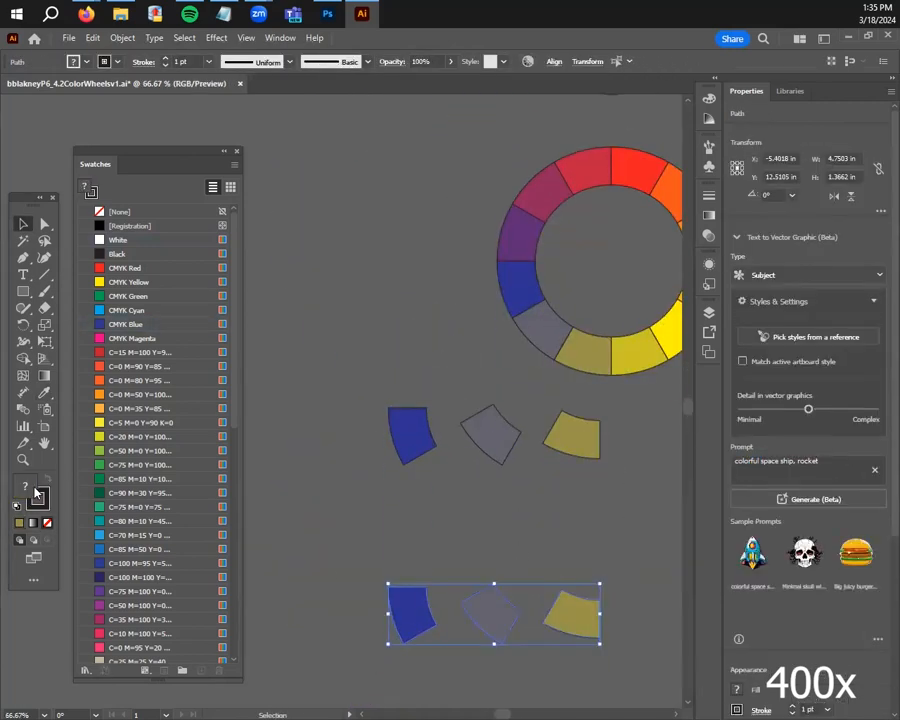
pyautogui.doubleClick(27, 488)
pyautogui.click(478, 201)
pyautogui.click(803, 205)
# Blend the copied blue segment with the white one below it, using 3 specified steps
pyautogui.moveTo(366, 390); pyautogui.dragTo(430, 625)
pyautogui.click(121, 39)
pyautogui.moveTo(145, 464)
pyautogui.click(336, 464)
pyautogui.click(122, 39)
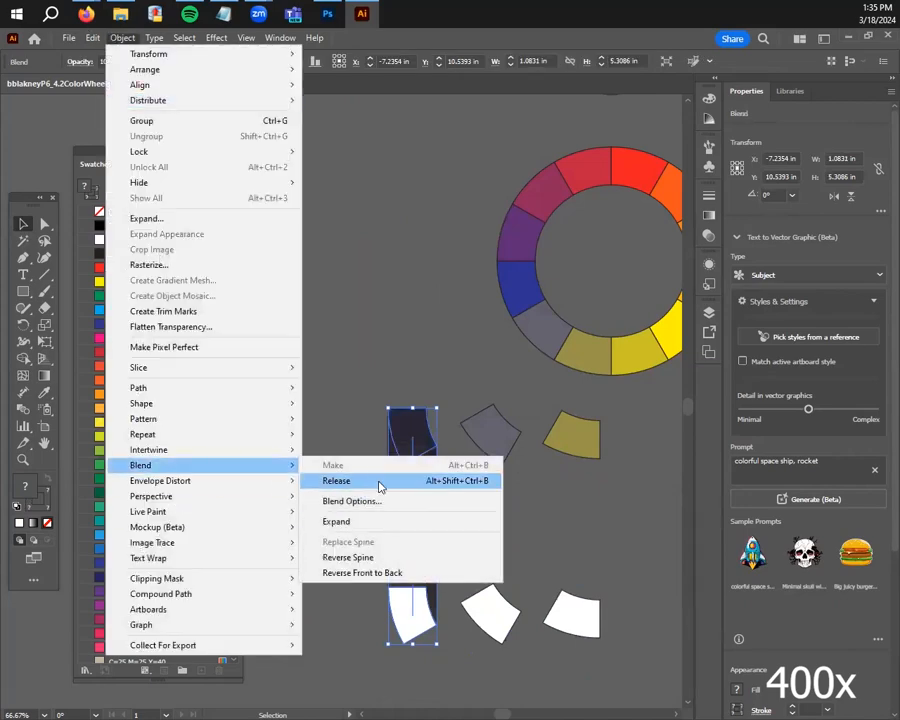
pyautogui.click(355, 500)
pyautogui.click(236, 346)
pyautogui.click(228, 376)
pyautogui.write('3')
pyautogui.click(258, 410)
# Blend the copied gray segment with the white one below it, using 3 specified steps
pyautogui.moveTo(450, 388); pyautogui.dragTo(516, 625)
pyautogui.click(125, 39)
pyautogui.click(336, 464)
pyautogui.click(122, 39)
pyautogui.moveTo(151, 470)
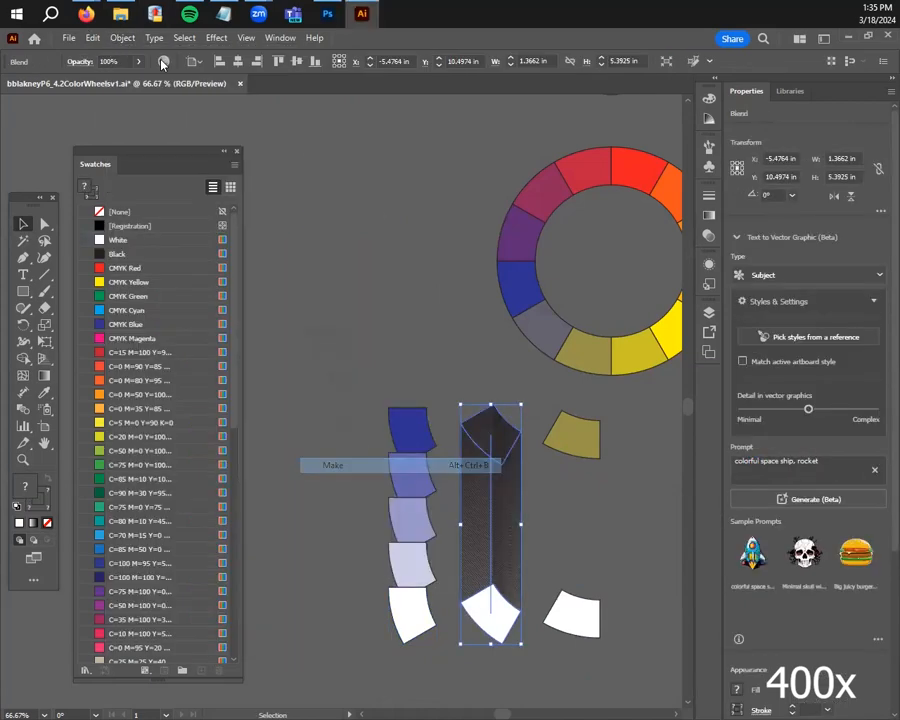
pyautogui.click(350, 500)
pyautogui.click(236, 346)
pyautogui.click(228, 374)
pyautogui.click(258, 410)
# Blend the copied olive segment with the white one below it, using 3 specified steps
pyautogui.moveTo(530, 390); pyautogui.dragTo(606, 630)
pyautogui.click(122, 39)
pyautogui.click(336, 464)
pyautogui.click(122, 39)
pyautogui.click(397, 501)
pyautogui.click(236, 346)
pyautogui.click(232, 376)
pyautogui.write('3')
pyautogui.click(242, 410)
# Move the blue, gray and olive blend columns together beside the partly tinted ring and deselect them
pyautogui.moveTo(386, 569); pyautogui.dragTo(366, 177)
pyautogui.scroll(1, 395, 527)
pyautogui.click(490, 358)
pyautogui.keyDown('shift'); pyautogui.click(410, 358); pyautogui.keyUp('shift')
pyautogui.keyDown('shift'); pyautogui.click(328, 358); pyautogui.keyUp('shift')
pyautogui.moveTo(328, 358); pyautogui.dragTo(252, 241)
pyautogui.click(470, 400)
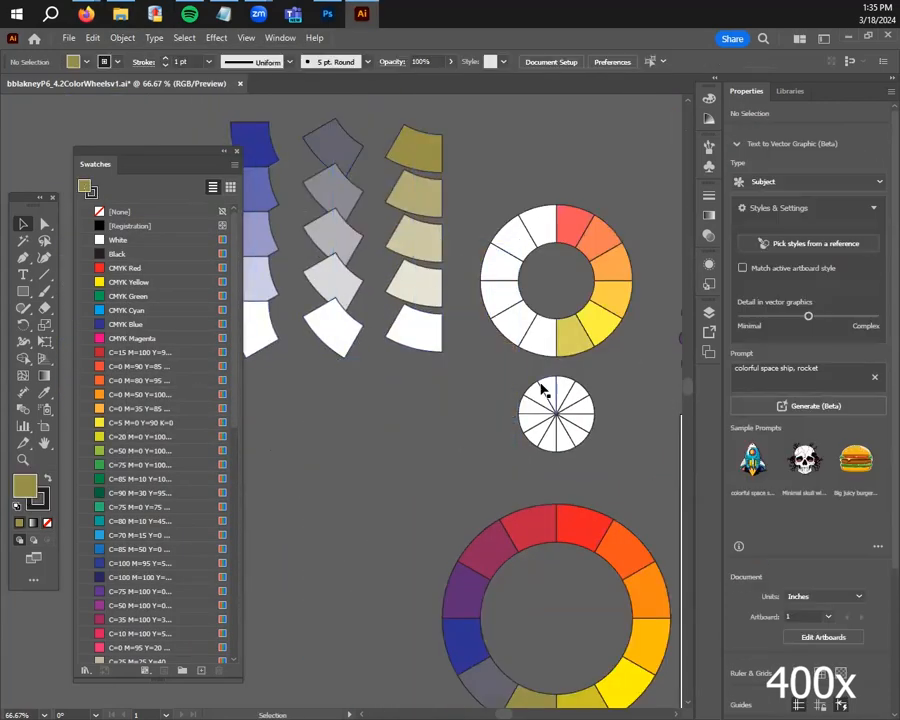
# Fill the ring's seventh segment clockwise with the first olive tint, sampled from the olive blend
pyautogui.scroll(-1, 520, 362)
pyautogui.click(560, 381)
pyautogui.press('i')
pyautogui.click(464, 271)
# Fill the ring's eighth segment clockwise with the first gray tint, sampled from the gray blend
pyautogui.press('v')
pyautogui.click(543, 376)
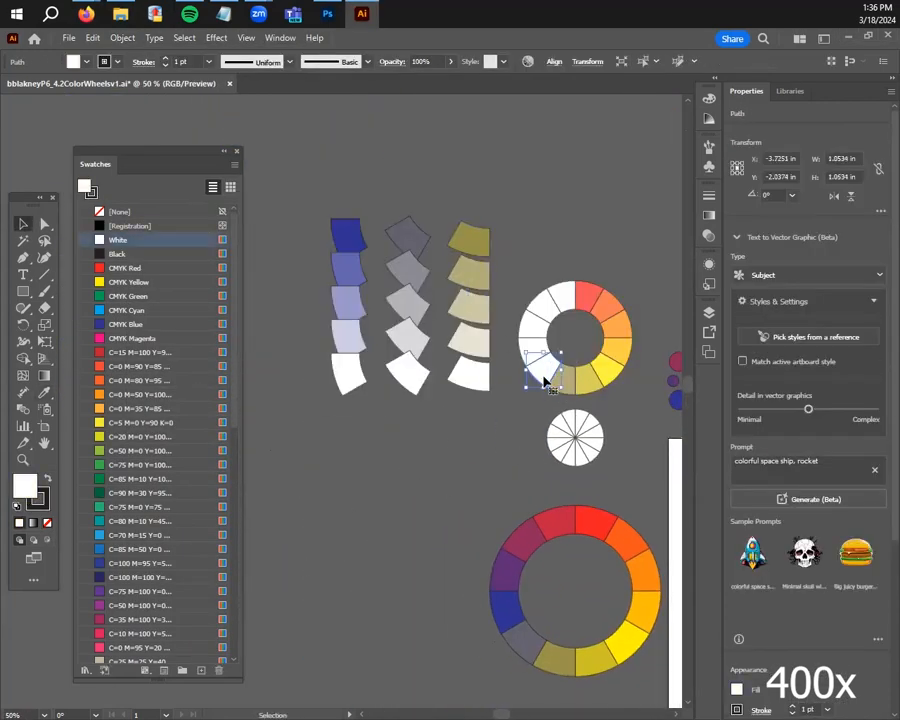
pyautogui.press('i')
pyautogui.click(409, 270)
# Fill the ring's ninth segment clockwise with the first blue tint, sampled from the blue blend, and save the document
pyautogui.press('v')
pyautogui.click(534, 349)
pyautogui.press('i')
pyautogui.click(347, 269)
pyautogui.click(23, 224)
pyautogui.click(436, 428)
pyautogui.hotkey('ctrl', 's')
# Delete the blue, gray and olive blend columns beside the partly tinted ring
pyautogui.scroll(-1, 436, 428)
pyautogui.moveTo(525, 520); pyautogui.dragTo(435, 313)
pyautogui.click(397, 182)
pyautogui.press('Delete')
pyautogui.click(492, 200)
pyautogui.press('Delete')
# Copy the purple, red-violet and crimson segments out of the large ring into a row, and duplicate the row below
pyautogui.scroll(2, 494, 326)
pyautogui.scroll(-1, 519, 304)
pyautogui.moveTo(531, 424); pyautogui.dragTo(325, 267)
pyautogui.moveTo(431, 308); pyautogui.dragTo(386, 275)
pyautogui.moveTo(448, 252); pyautogui.dragTo(436, 266)
pyautogui.moveTo(290, 220); pyautogui.dragTo(480, 305)
pyautogui.moveTo(384, 272); pyautogui.dragTo(386, 455)
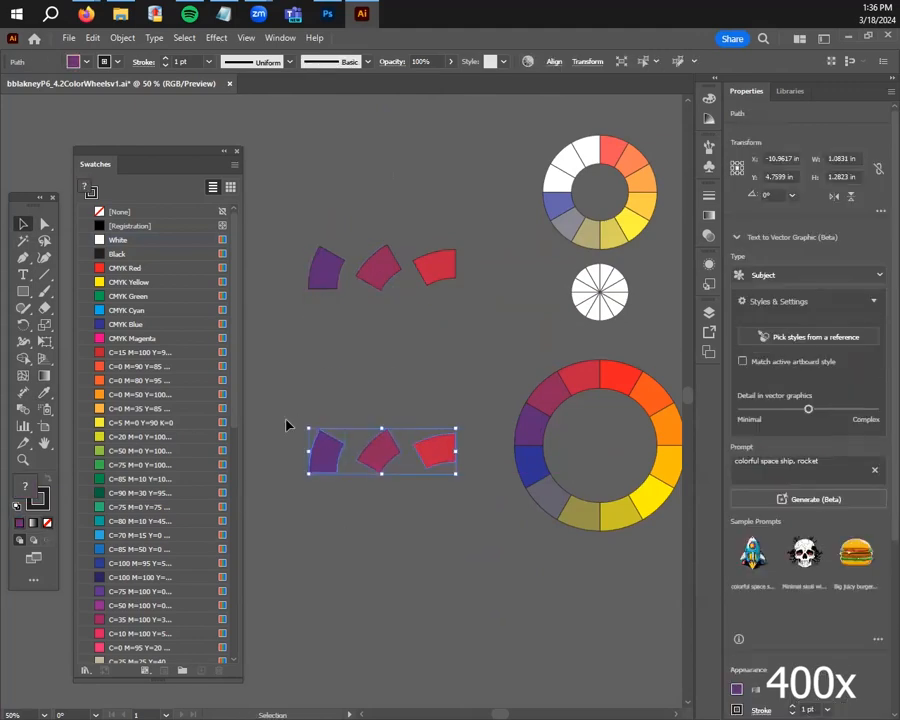
# Fill the lower row of duplicated purple, red-violet and crimson segments with white
pyautogui.doubleClick(25, 486)
pyautogui.moveTo(540, 260); pyautogui.dragTo(415, 162)
pyautogui.click(806, 203)
# Blend the purple segment into its white copy below using three specified steps
pyautogui.click(325, 269)
pyautogui.keyDown('shift'); pyautogui.click(314, 461); pyautogui.keyUp('shift')
pyautogui.click(122, 38)
pyautogui.moveTo(190, 466)
pyautogui.click(340, 466)
pyautogui.click(122, 38)
pyautogui.click(352, 501)
pyautogui.click(231, 344)
pyautogui.write('3')
pyautogui.click(241, 409)
# Blend the red-violet segment into its white copy below using three specified steps
pyautogui.click(375, 279)
pyautogui.keyDown('shift'); pyautogui.click(378, 452); pyautogui.keyUp('shift')
pyautogui.click(122, 38)
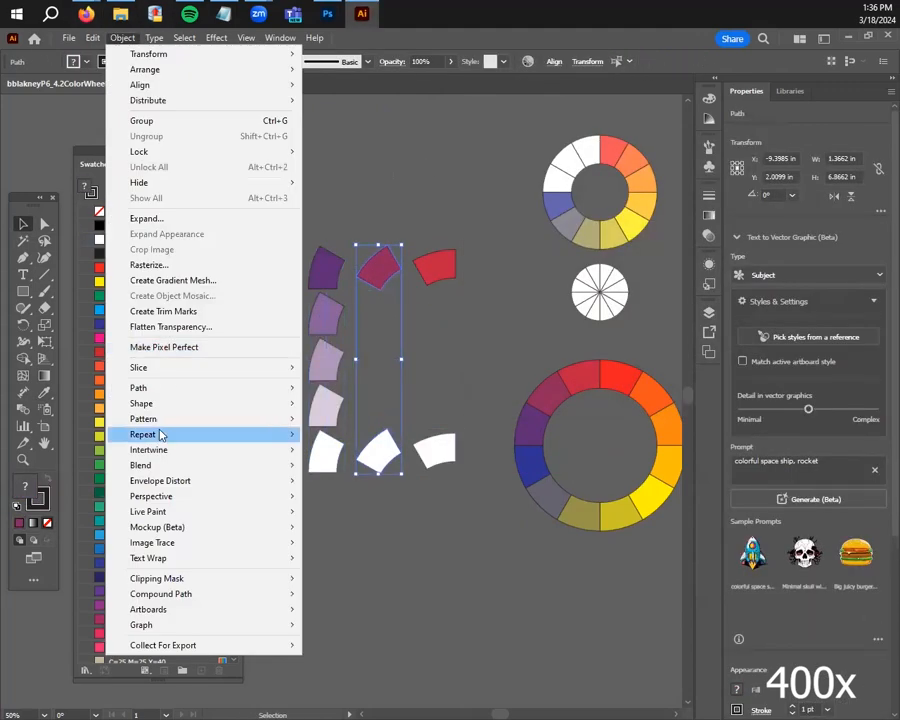
pyautogui.click(340, 466)
pyautogui.click(122, 38)
pyautogui.click(351, 501)
pyautogui.click(231, 344)
pyautogui.click(226, 376)
pyautogui.write('3')
pyautogui.click(241, 410)
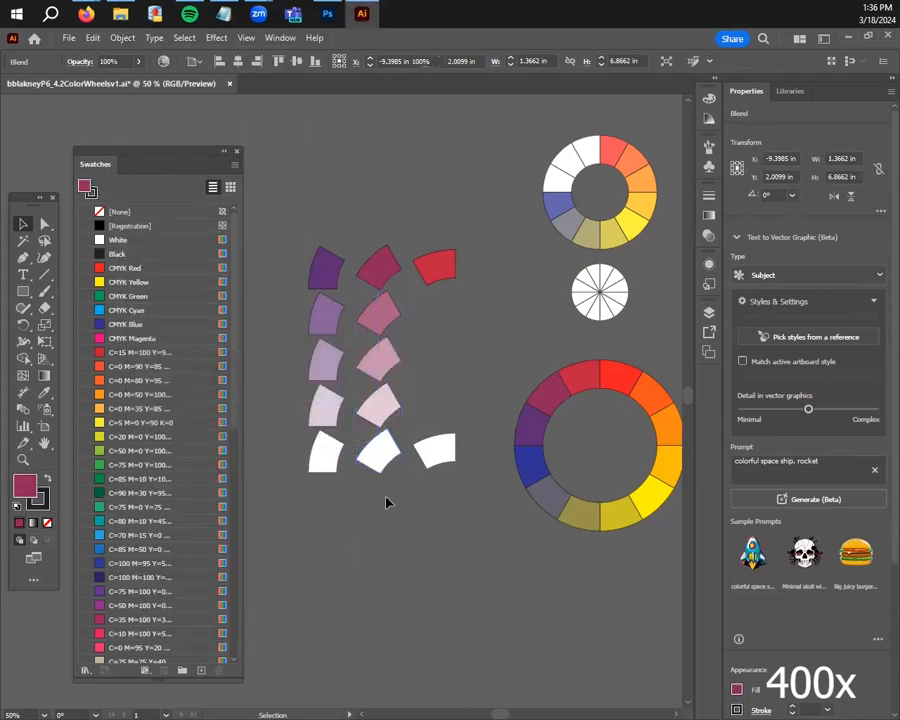
# Blend the crimson segment into its white copy below using three specified steps
pyautogui.click(435, 268)
pyautogui.keyDown('shift'); pyautogui.click(435, 451); pyautogui.keyUp('shift')
pyautogui.click(122, 38)
pyautogui.click(340, 466)
pyautogui.click(122, 38)
pyautogui.moveTo(190, 466)
pyautogui.click(351, 501)
pyautogui.write('3')
pyautogui.click(241, 410)
# Move the purple, red-violet and crimson blend columns beside the partly tinted ring
pyautogui.click(501, 367)
pyautogui.scroll(1, 501, 367)
pyautogui.moveTo(445, 405); pyautogui.dragTo(291, 165)
pyautogui.moveTo(358, 317); pyautogui.dragTo(408, 92)
pyautogui.scroll(-2, 534, 268)
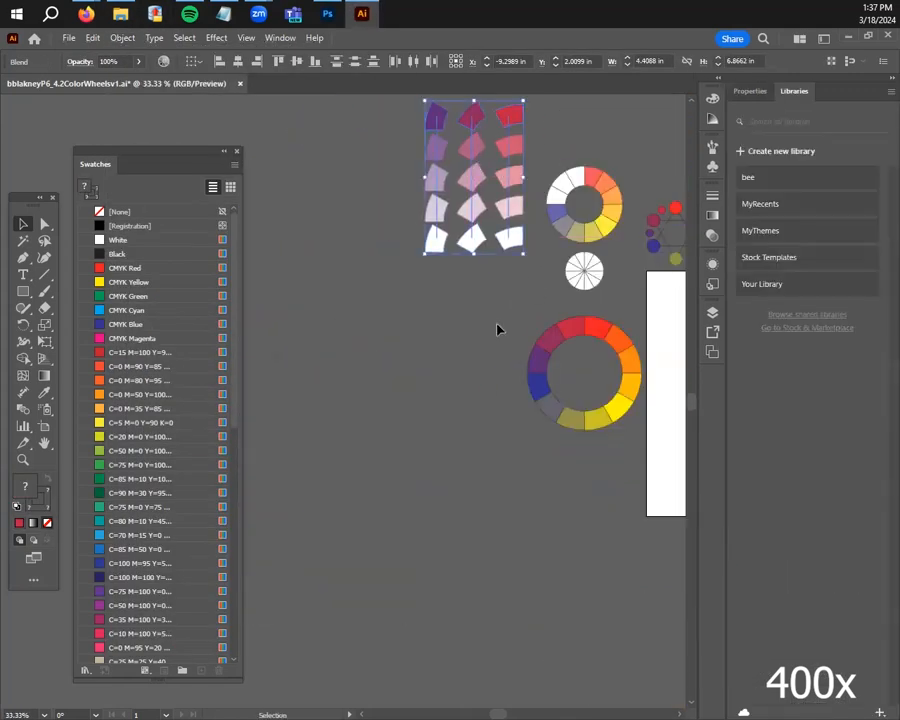
# Fill the ring's tenth segment clockwise with the first purple tint, sampled from the purple blend
pyautogui.scroll(3, 542, 110)
pyautogui.click(565, 398)
pyautogui.scroll(-1, 502, 530)
pyautogui.press('i')
pyautogui.click(317, 270)
pyautogui.hotkey('ctrl', 'z')
pyautogui.press('i')
pyautogui.click(326, 327)
# Fill the ring's eleventh segment clockwise with the first red-violet tint, sampled from the red-violet blend
pyautogui.press('v')
pyautogui.click(567, 395)
pyautogui.press('i')
pyautogui.click(390, 325)
# Fill the ring's twelfth segment clockwise with the first crimson tint, sampled from the crimson blend, and clear the selection
pyautogui.press('v')
pyautogui.click(596, 388)
pyautogui.click(44, 393)
pyautogui.click(464, 329)
pyautogui.click(23, 224)
pyautogui.click(590, 295)
# Delete the purple, red-violet and crimson blend columns beside the tinted ring
pyautogui.scroll(-2, 598, 295)
pyautogui.moveTo(583, 517); pyautogui.dragTo(488, 507)
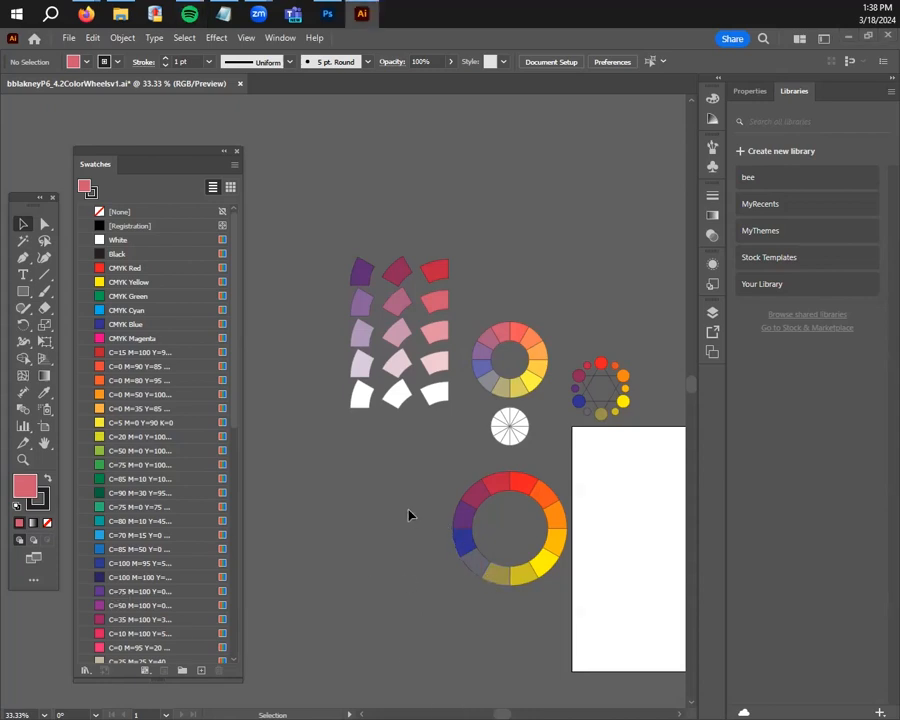
pyautogui.keyDown('alt'); pyautogui.scroll(-2, 452, 362); pyautogui.keyUp('alt')
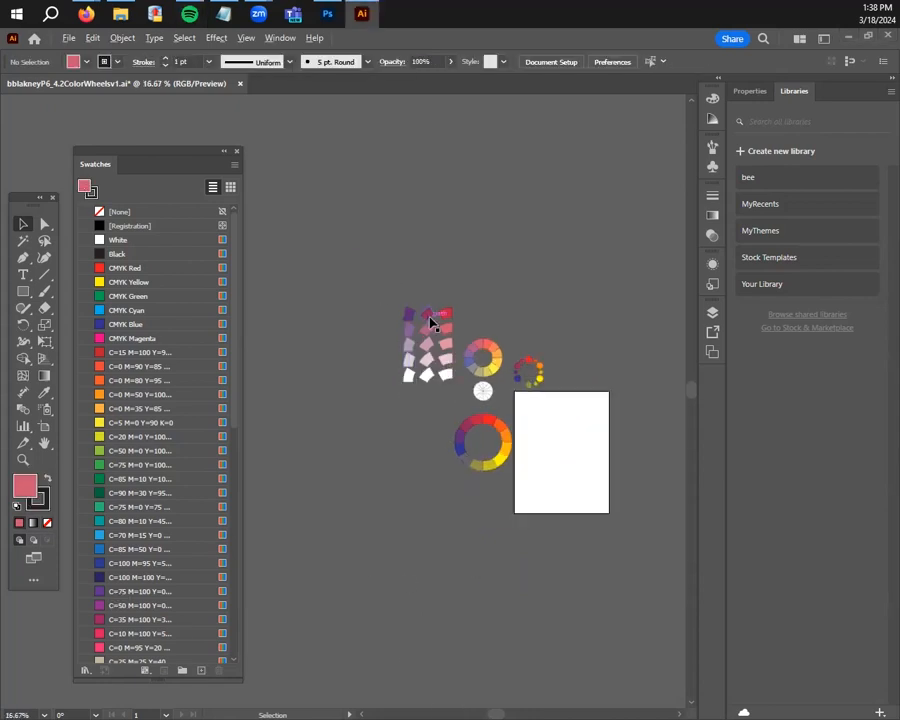
pyautogui.keyDown('alt'); pyautogui.scroll(2, 428, 321); pyautogui.keyUp('alt')
pyautogui.click(438, 370)
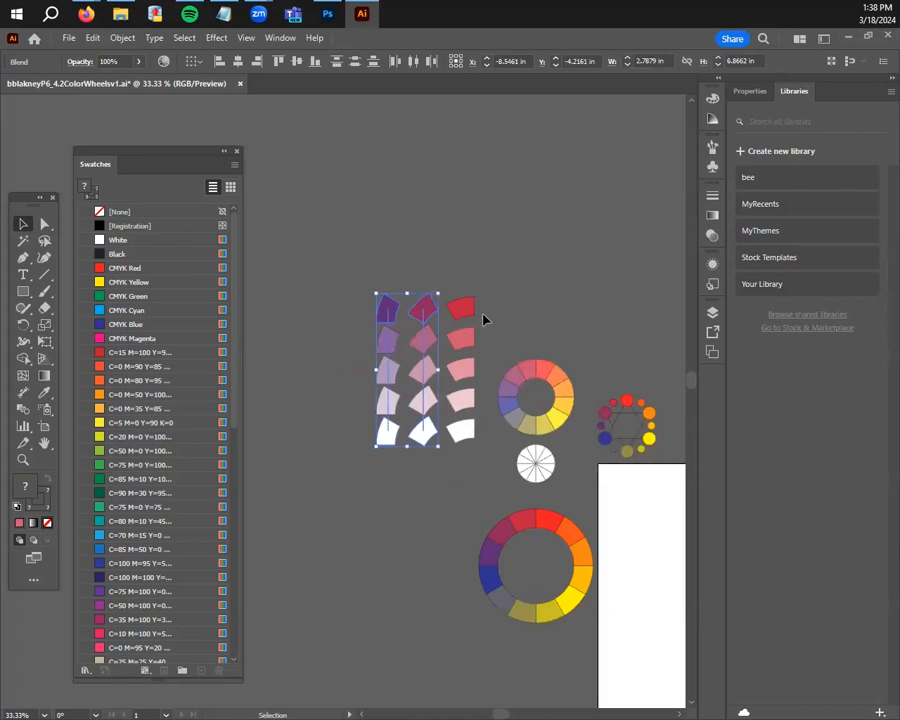
pyautogui.press('Delete')
# Try a copy of the tinted ring inside the large ring to check the fit, and undo the copy
pyautogui.keyDown('alt'); pyautogui.scroll(-1, 478, 376); pyautogui.keyUp('alt')
pyautogui.keyDown('alt'); pyautogui.scroll(2, 557, 347); pyautogui.keyUp('alt')
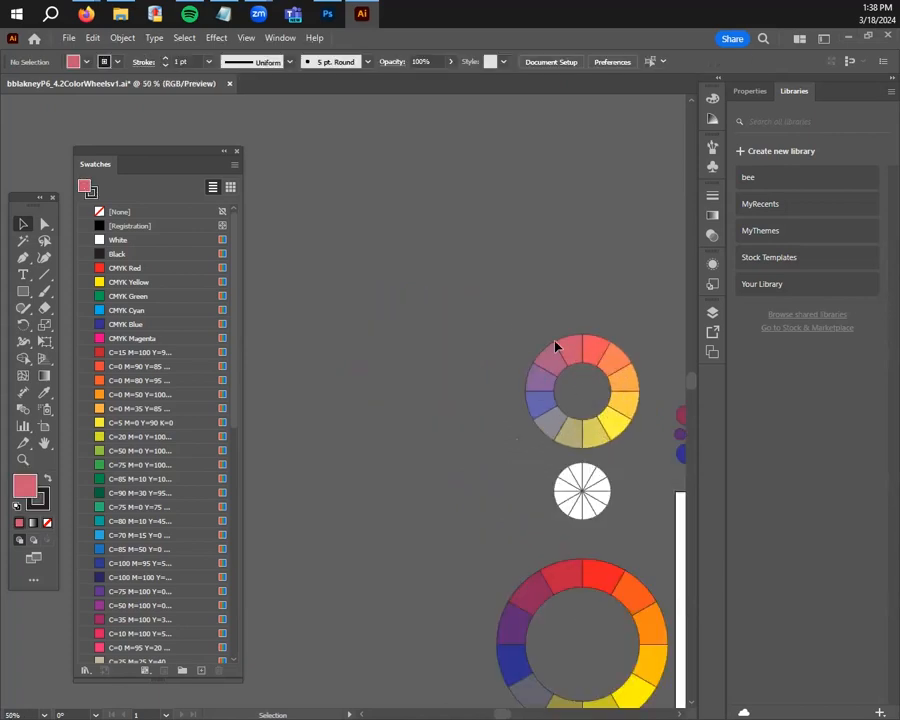
pyautogui.moveTo(589, 513); pyautogui.dragTo(434, 428)
pyautogui.click(454, 346)
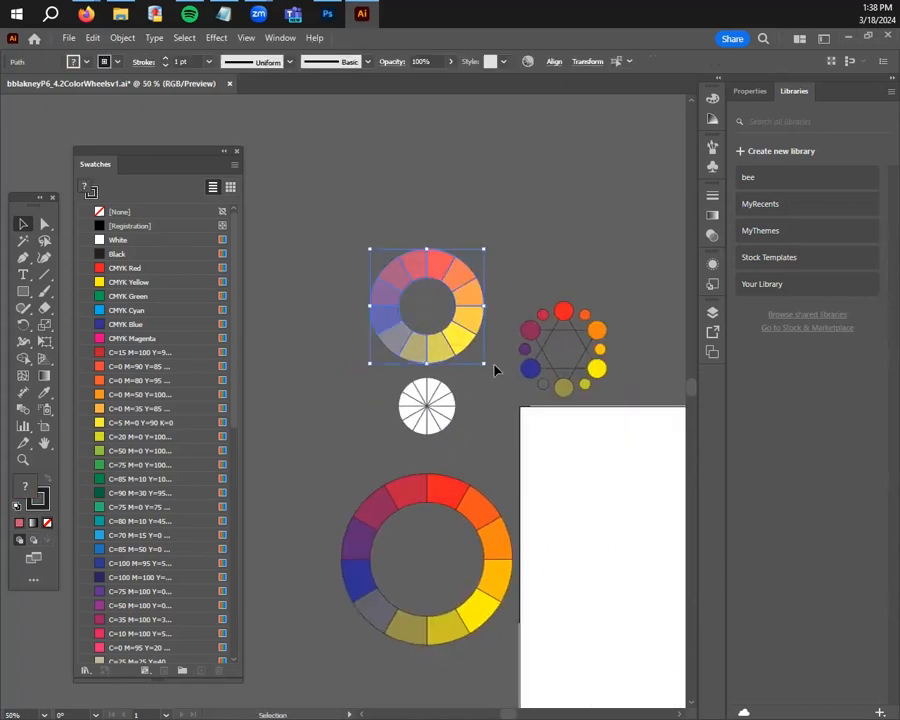
pyautogui.keyDown('alt'); pyautogui.moveTo(454, 346); pyautogui.dragTo(446, 592); pyautogui.keyUp('alt')
pyautogui.click(350, 429)
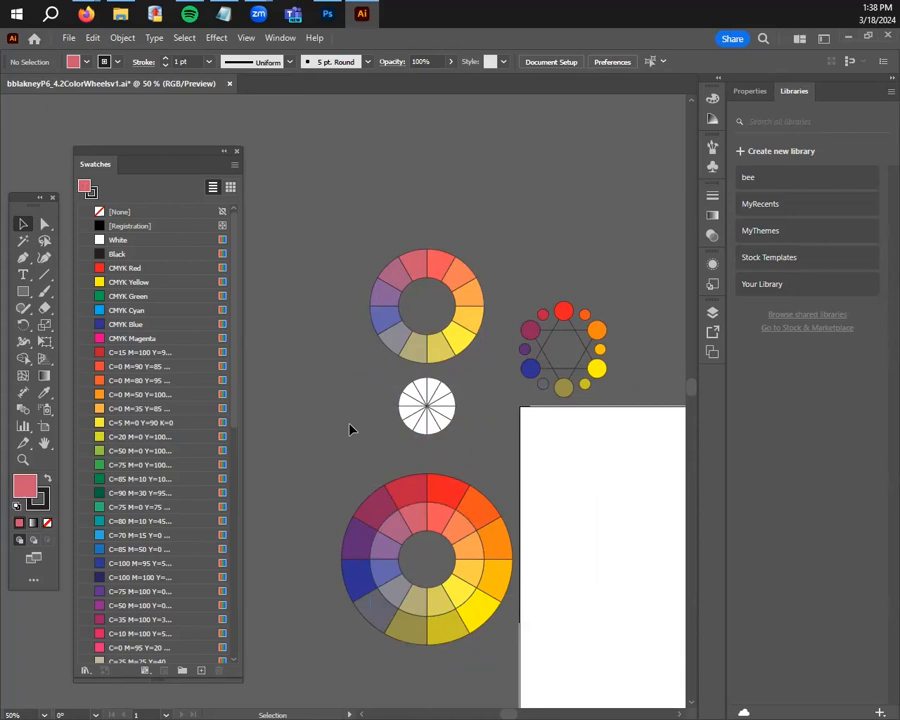
pyautogui.scroll(-2, 428, 558)
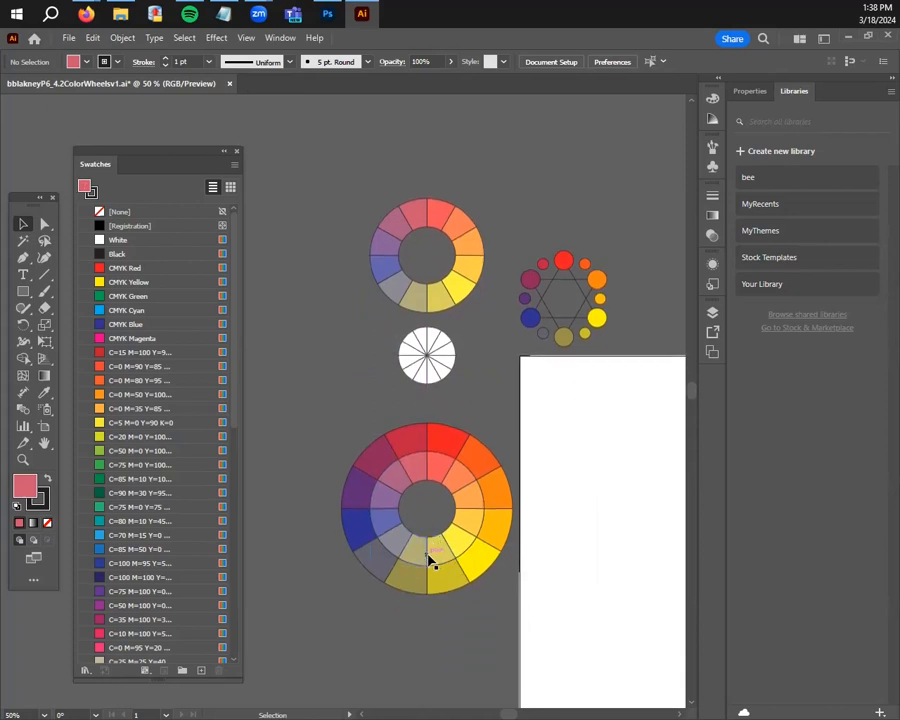
pyautogui.scroll(1, 396, 404)
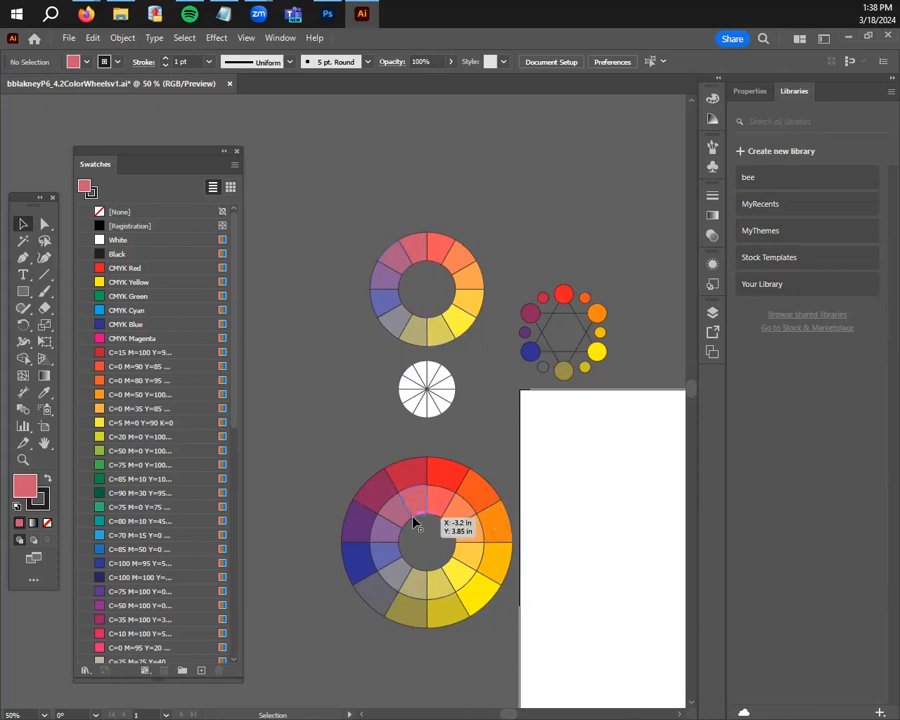
pyautogui.hotkey('ctrl', 'z')
pyautogui.click(322, 437)
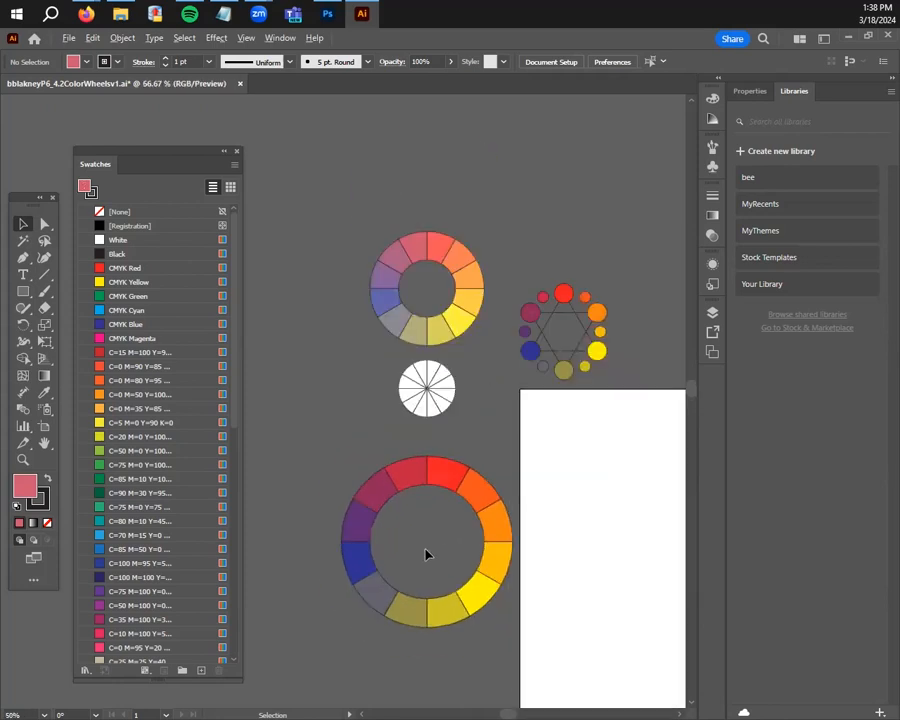
# Copy the red, red-orange and orange segments of the large ring onto the artboard in a row
pyautogui.moveTo(428, 545); pyautogui.dragTo(390, 502)
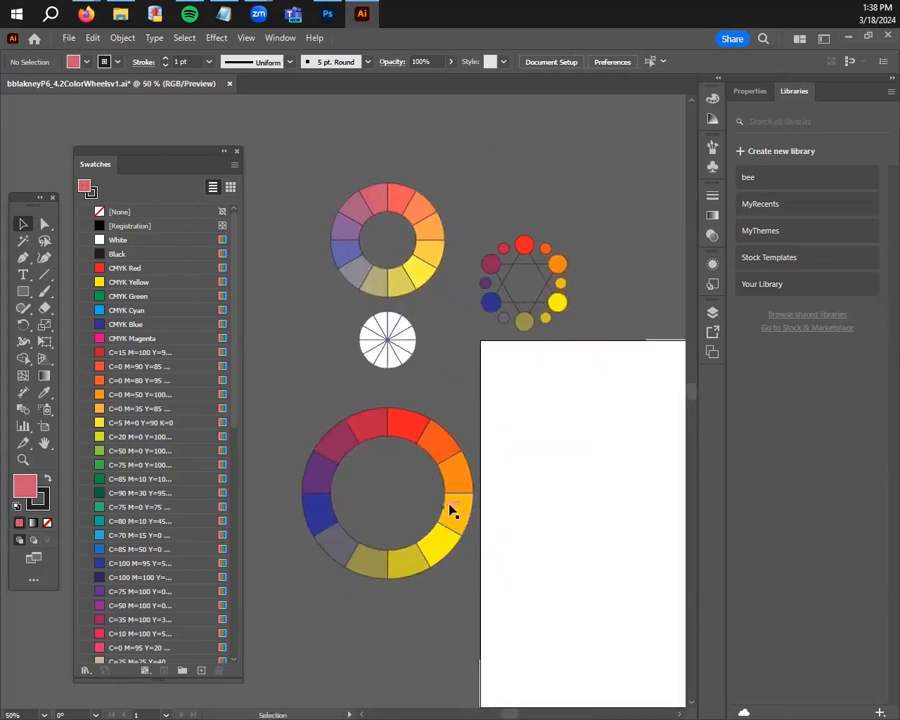
pyautogui.scroll(-1, 547, 503)
pyautogui.scroll(1, 538, 519)
pyautogui.moveTo(562, 571); pyautogui.dragTo(535, 513)
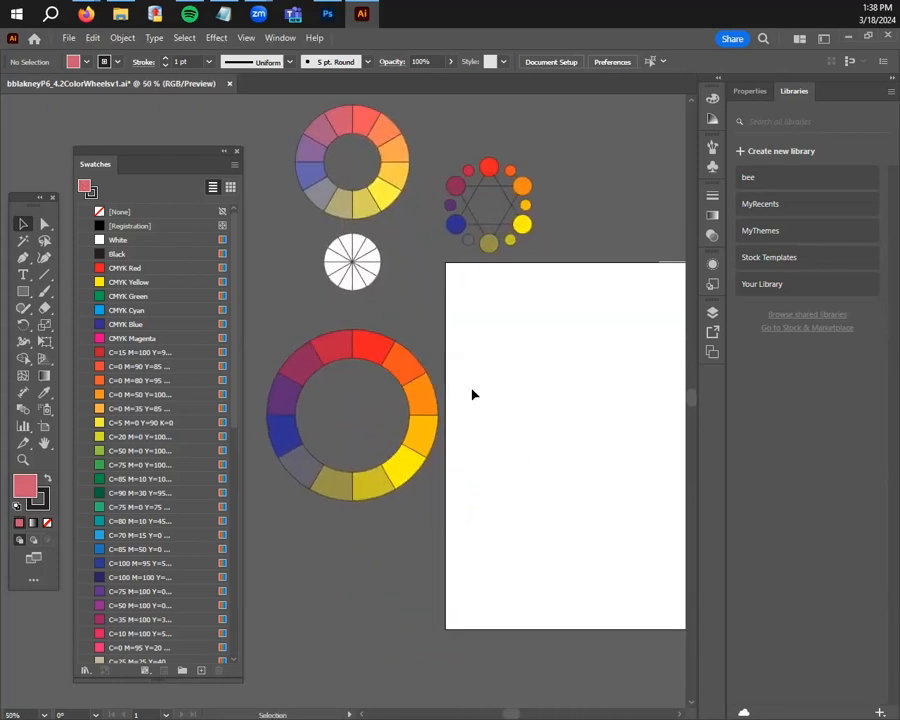
pyautogui.moveTo(366, 352); pyautogui.dragTo(512, 335)
pyautogui.moveTo(416, 378); pyautogui.dragTo(559, 338)
pyautogui.moveTo(640, 372); pyautogui.dragTo(623, 335)
pyautogui.moveTo(565, 350); pyautogui.dragTo(617, 338)
pyautogui.click(610, 356)
pyautogui.click(487, 574)
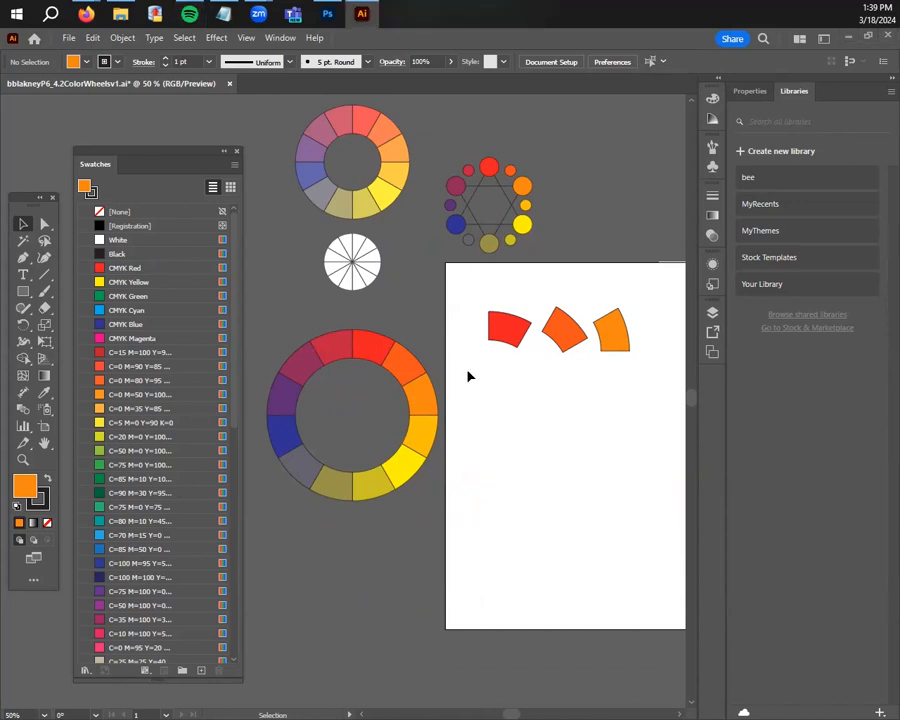
# Duplicate the row of three segments below, fill the copies with black and move them closer to the originals
pyautogui.moveTo(647, 362); pyautogui.dragTo(647, 362)
pyautogui.keyDown('alt'); pyautogui.moveTo(577, 352); pyautogui.dragTo(587, 527); pyautogui.keyUp('alt')
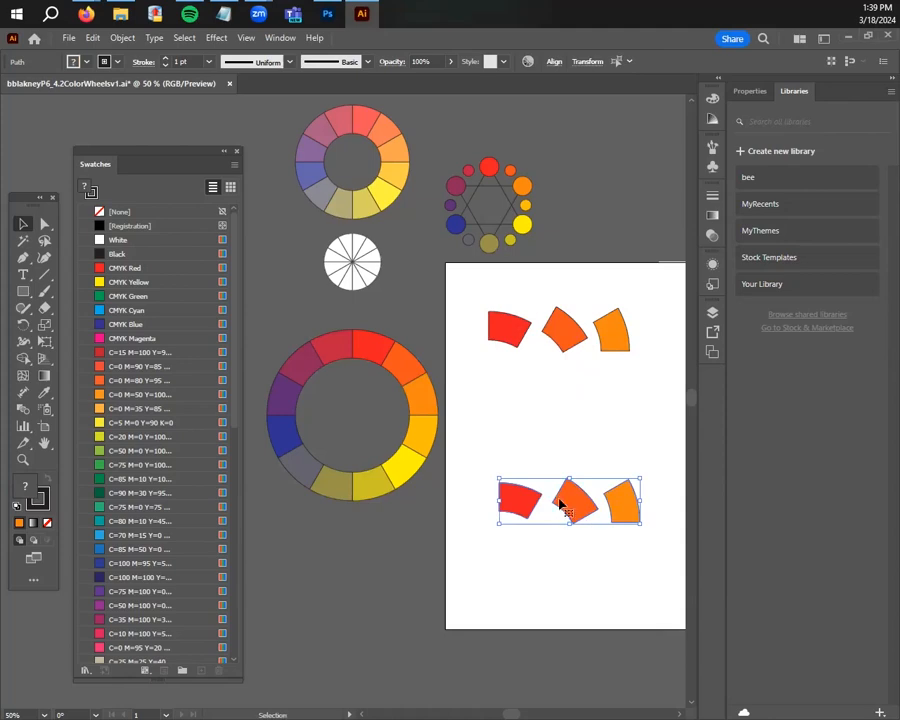
pyautogui.doubleClick(22, 488)
pyautogui.click(629, 374)
pyautogui.click(805, 202)
pyautogui.moveTo(580, 502); pyautogui.dragTo(575, 450)
# Blend the red segment into its black copy below using three specified steps
pyautogui.click(509, 330)
pyautogui.keyDown('shift'); pyautogui.click(515, 448); pyautogui.keyUp('shift')
pyautogui.click(122, 37)
pyautogui.click(331, 464)
pyautogui.click(122, 37)
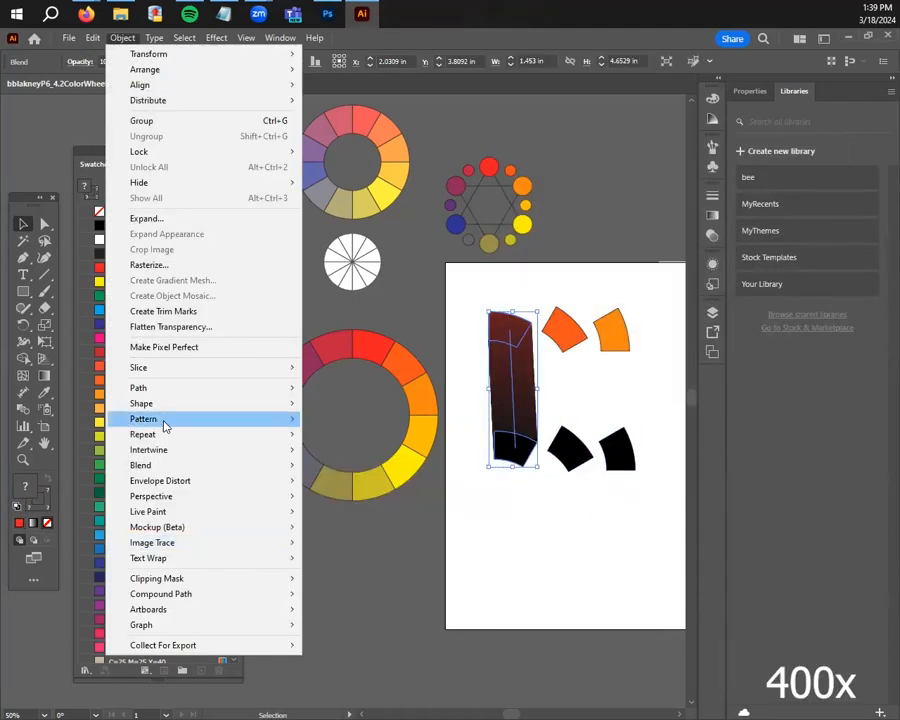
pyautogui.click(362, 498)
pyautogui.click(257, 413)
# Blend the red-orange segment into its black copy below using three specified steps
pyautogui.click(565, 331)
pyautogui.keyDown('shift'); pyautogui.click(570, 449); pyautogui.keyUp('shift')
pyautogui.click(122, 38)
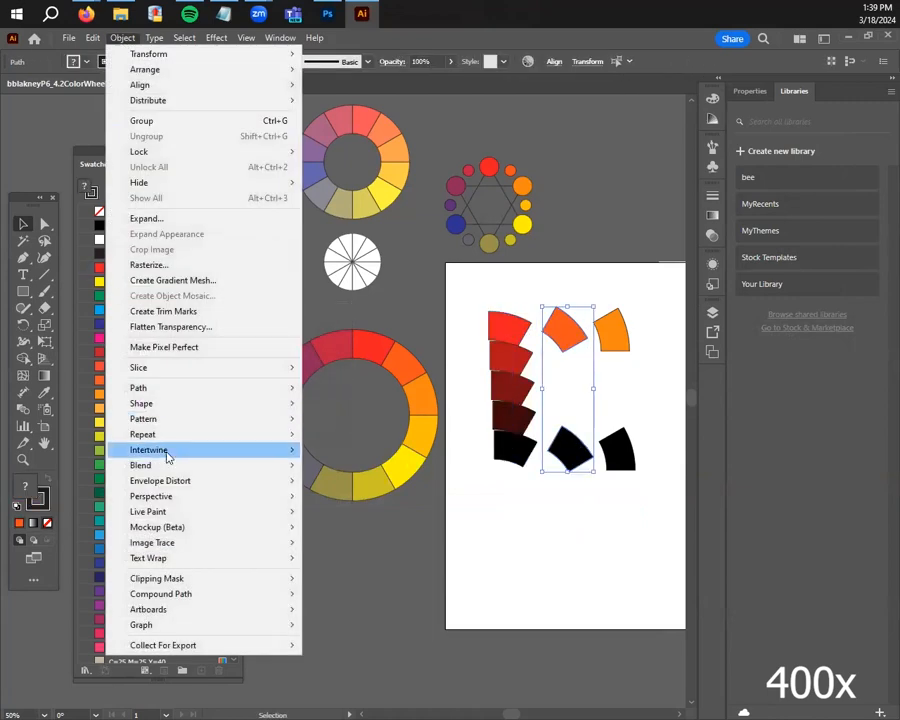
pyautogui.click(331, 464)
pyautogui.click(122, 38)
pyautogui.click(345, 498)
pyautogui.click(232, 345)
pyautogui.click(232, 375)
pyautogui.write('3')
pyautogui.click(241, 411)
# Blend the orange segment into its black copy below using three specified steps
pyautogui.click(613, 331)
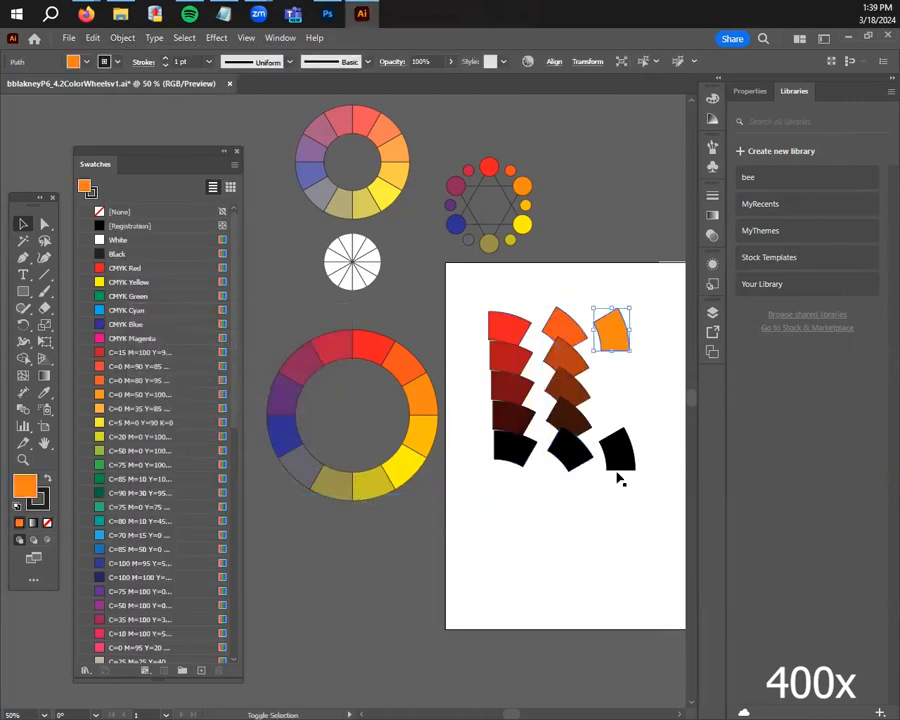
pyautogui.keyDown('shift'); pyautogui.click(618, 452); pyautogui.keyUp('shift')
pyautogui.click(122, 38)
pyautogui.click(331, 465)
pyautogui.click(345, 498)
pyautogui.click(267, 345)
pyautogui.click(232, 375)
pyautogui.write('3')
pyautogui.click(241, 411)
# Move the three blends to black and the small white wheel next to each other above the tinted ring
pyautogui.moveTo(463, 342); pyautogui.dragTo(628, 456)
pyautogui.moveTo(617, 443); pyautogui.dragTo(493, 194)
pyautogui.scroll(5, 503, 307)
pyautogui.moveTo(470, 377); pyautogui.dragTo(479, 256)
pyautogui.moveTo(380, 550); pyautogui.dragTo(366, 280)
# Fill the small wheel's first wedge clockwise from the top with the first red shade, sampled from the red blend
pyautogui.scroll(2, 328, 247)
pyautogui.rightClick(403, 322)
pyautogui.moveTo(430, 357); pyautogui.dragTo(437, 381)
pyautogui.hotkey('ctrl', 'z')
pyautogui.click(418, 262)
pyautogui.press('i')
pyautogui.click(556, 302)
# Fill the small wheel's second wedge clockwise with the first red-orange shade, sampled from the red-orange blend
pyautogui.press('v')
pyautogui.click(435, 273)
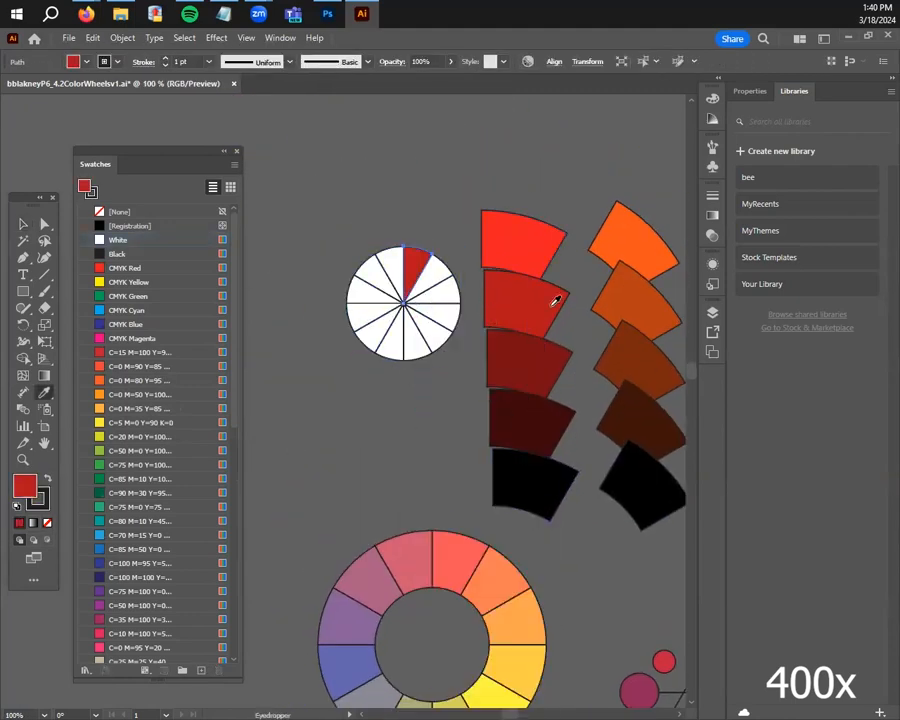
pyautogui.press('i')
pyautogui.click(626, 308)
# Fill the small wheel's third wedge clockwise with the first orange shade, sampled from the orange blend
pyautogui.press('v')
pyautogui.click(442, 290)
pyautogui.press('i')
pyautogui.click(636, 291)
# Delete the red, red-orange and orange blend columns beside the small wheel
pyautogui.click(22, 225)
pyautogui.moveTo(362, 180); pyautogui.dragTo(691, 366)
pyautogui.press('Delete')
# Copy the yellow-orange, yellow and yellow-green segments of the large ring onto the artboard in a row
pyautogui.scroll(-4, 541, 480)
pyautogui.moveTo(504, 598); pyautogui.dragTo(586, 586)
pyautogui.moveTo(491, 638); pyautogui.dragTo(629, 603)
pyautogui.moveTo(460, 648); pyautogui.dragTo(677, 601)
pyautogui.moveTo(645, 662); pyautogui.dragTo(567, 645)
pyautogui.moveTo(567, 579); pyautogui.dragTo(589, 560)
# Duplicate the row of three segments below and fill the yellow-orange and yellow-green copies with black
pyautogui.moveTo(450, 520); pyautogui.dragTo(625, 605)
pyautogui.moveTo(530, 570); pyautogui.dragTo(530, 670)
pyautogui.scroll(-2, 444, 542)
pyautogui.scroll(-2, 443, 537)
pyautogui.click(482, 550)
pyautogui.keyDown('shift'); pyautogui.click(589, 542); pyautogui.keyUp('shift')
pyautogui.doubleClick(24, 485)
pyautogui.click(806, 202)
# Blend the yellow-orange segment on the artboard with its black copy using 3 specified steps
pyautogui.click(482, 446)
pyautogui.keyDown('shift'); pyautogui.click(490, 549); pyautogui.keyUp('shift')
pyautogui.click(122, 38)
pyautogui.click(325, 466)
pyautogui.click(122, 38)
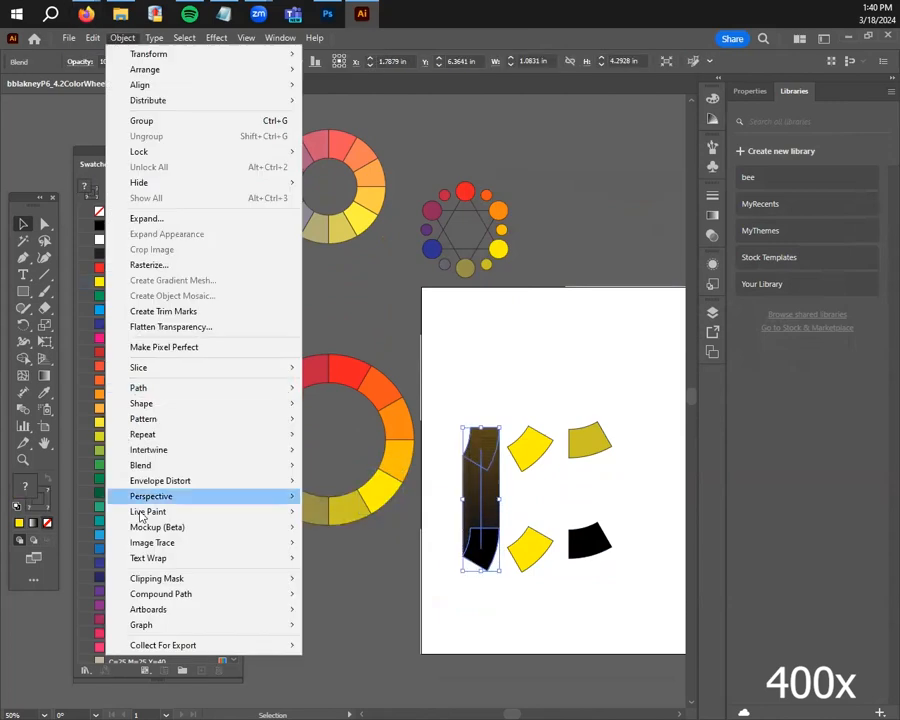
pyautogui.click(362, 500)
pyautogui.write('3')
pyautogui.click(240, 411)
pyautogui.click(530, 450)
pyautogui.keyDown('shift'); pyautogui.click(531, 549); pyautogui.keyUp('shift')
pyautogui.click(122, 38)
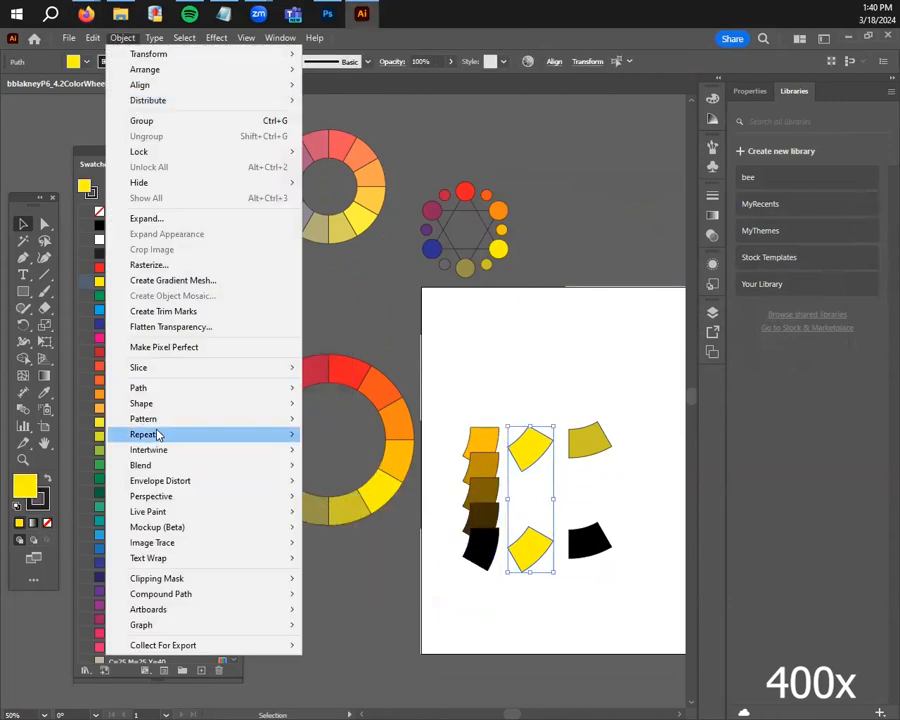
pyautogui.click(333, 466)
pyautogui.click(122, 38)
pyautogui.moveTo(180, 465)
pyautogui.click(353, 501)
pyautogui.click(253, 344)
pyautogui.click(245, 375)
pyautogui.click(309, 410)
pyautogui.hotkey('ctrl', 'z')
# Fill the lower copy of the yellow segment with black
pyautogui.click(572, 583)
pyautogui.click(524, 556)
pyautogui.doubleClick(25, 486)
pyautogui.moveTo(640, 345); pyautogui.dragTo(652, 376)
pyautogui.click(806, 203)
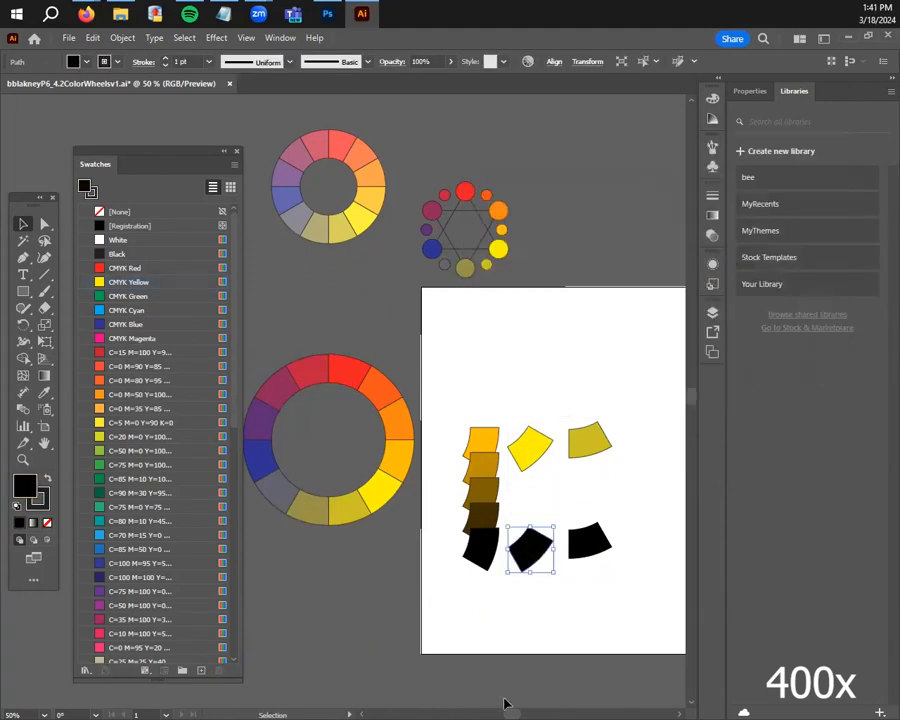
# Blend the yellow segment with its black copy using 3 specified steps
pyautogui.click(530, 450)
pyautogui.keyDown('shift'); pyautogui.click(530, 551); pyautogui.keyUp('shift')
pyautogui.click(122, 38)
pyautogui.moveTo(180, 465)
pyautogui.click(335, 466)
pyautogui.click(122, 38)
pyautogui.click(353, 501)
pyautogui.click(245, 344)
pyautogui.click(240, 375)
pyautogui.write('3')
pyautogui.click(241, 410)
# Blend the yellow-green segment with its black copy using three specified steps
pyautogui.click(590, 442)
pyautogui.click(122, 38)
pyautogui.moveTo(180, 465)
pyautogui.click(335, 466)
pyautogui.click(122, 38)
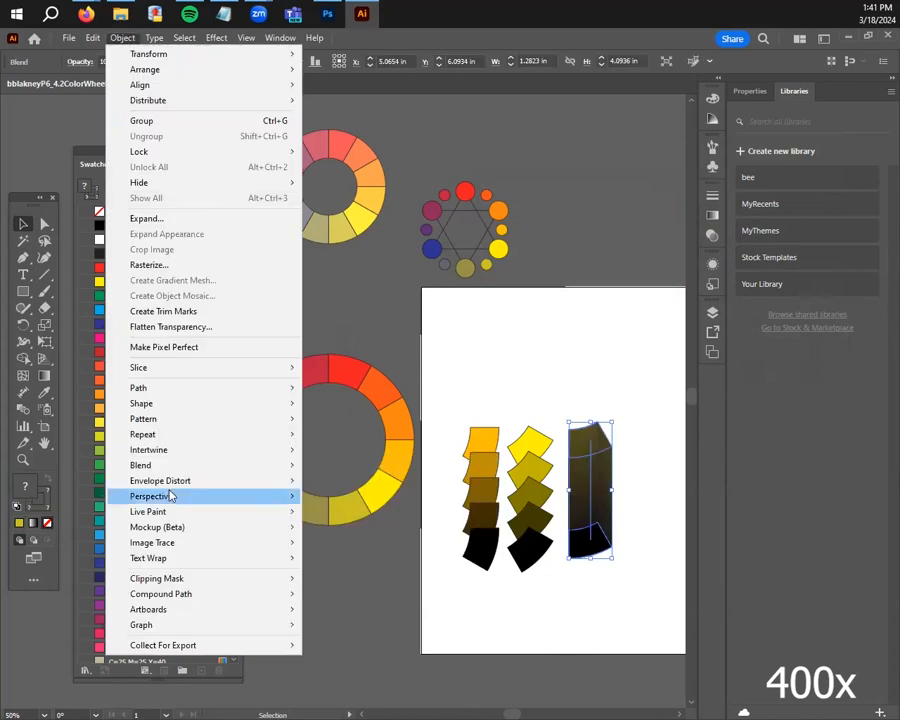
pyautogui.click(353, 501)
pyautogui.click(241, 410)
# Move the yellow-orange, yellow and yellow-green blend columns off the artboard to beside the small wheel
pyautogui.moveTo(447, 412); pyautogui.dragTo(491, 152)
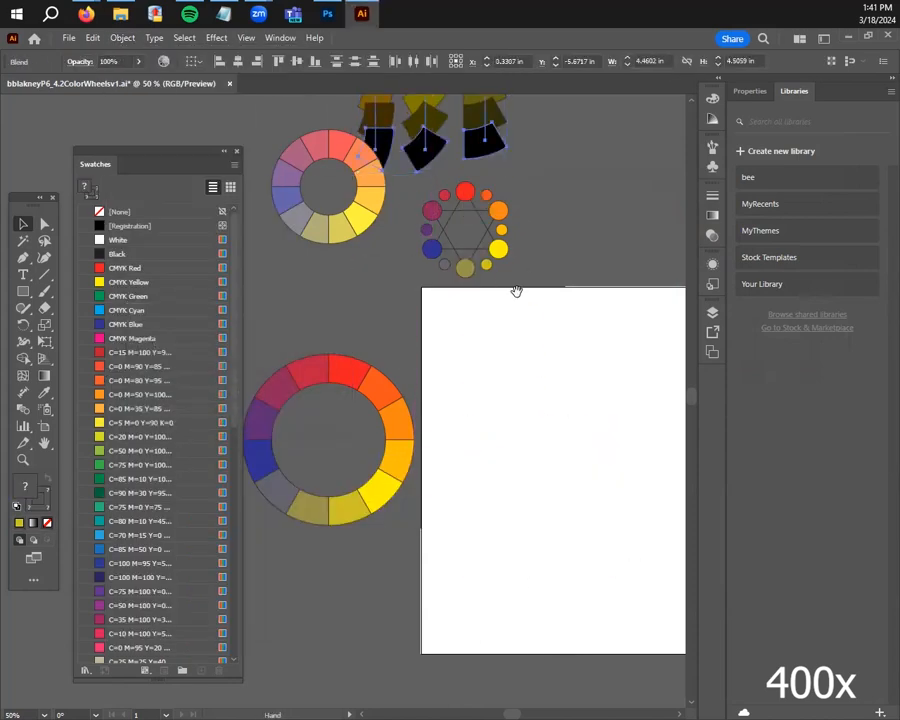
pyautogui.moveTo(516, 291); pyautogui.dragTo(579, 657)
pyautogui.click(468, 414)
pyautogui.moveTo(408, 380); pyautogui.dragTo(588, 548)
pyautogui.moveTo(487, 510); pyautogui.dragTo(494, 427)
pyautogui.click(484, 482)
# Fill the small wheel's fourth wedge clockwise with the first yellow-orange shade, sampled from its blend
pyautogui.scroll(2, 437, 414)
pyautogui.scroll(-1, 390, 436)
pyautogui.click(364, 387)
pyautogui.press('i')
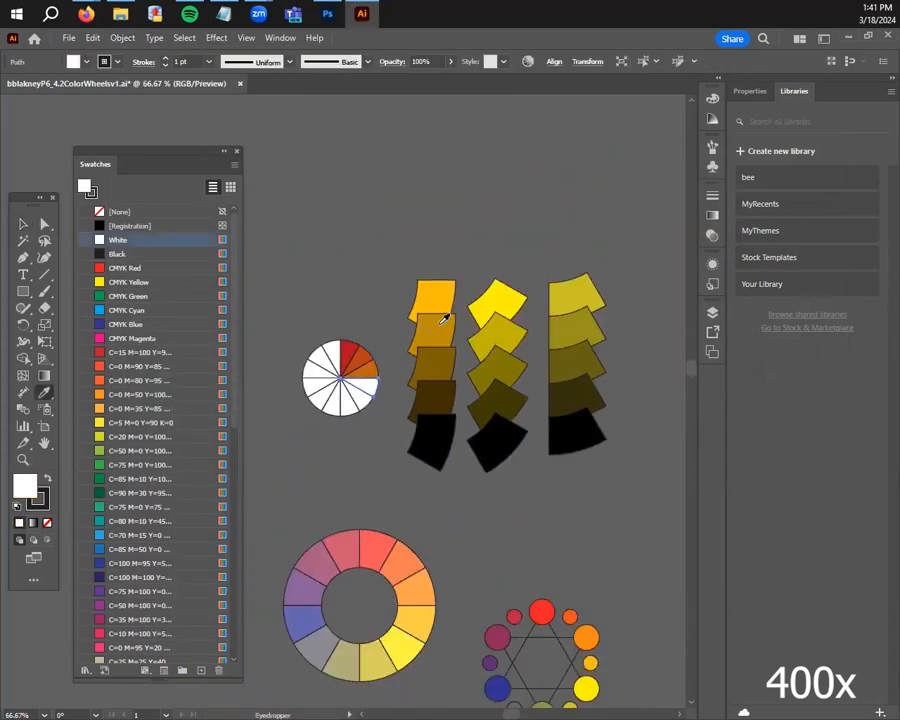
pyautogui.click(443, 330)
# Fill the small wheel's fifth and sixth wedges clockwise with the first yellow and yellow-green shades, sampled from their blends
pyautogui.press('v')
pyautogui.click(359, 400)
pyautogui.press('i')
pyautogui.click(495, 343)
pyautogui.press('v')
pyautogui.click(349, 403)
pyautogui.press('i')
pyautogui.click(576, 332)
# Delete the yellow-orange, yellow and yellow-green blend columns beside the small wheel
pyautogui.click(23, 224)
pyautogui.scroll(-1, 401, 364)
pyautogui.click(532, 362)
pyautogui.press('Delete')
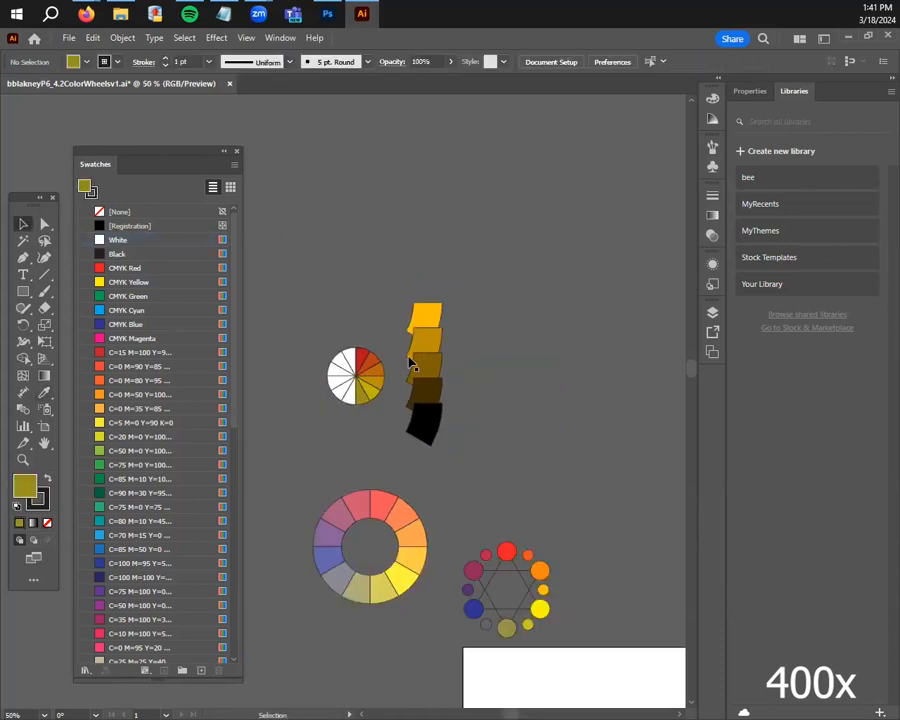
pyautogui.click(412, 363)
pyautogui.press('Delete')
# Copy the green, blue-green and blue segments of the large ring into a row beside the ring
pyautogui.scroll(-2, 478, 272)
pyautogui.moveTo(425, 383); pyautogui.dragTo(376, 396)
pyautogui.moveTo(406, 366); pyautogui.dragTo(337, 392)
pyautogui.moveTo(396, 346); pyautogui.dragTo(338, 494)
# Duplicate the row of green, blue-green and blue segments below and fill the copies with black
pyautogui.click(380, 391)
pyautogui.keyDown('shift'); pyautogui.click(303, 392); pyautogui.keyUp('shift')
pyautogui.scroll(2, 300, 505)
pyautogui.moveTo(600, 525); pyautogui.dragTo(360, 415)
pyautogui.click(806, 204)
# Delete the extra blue segment that overlaps the copied blue one
pyautogui.moveTo(691, 480); pyautogui.dragTo(709, 404)
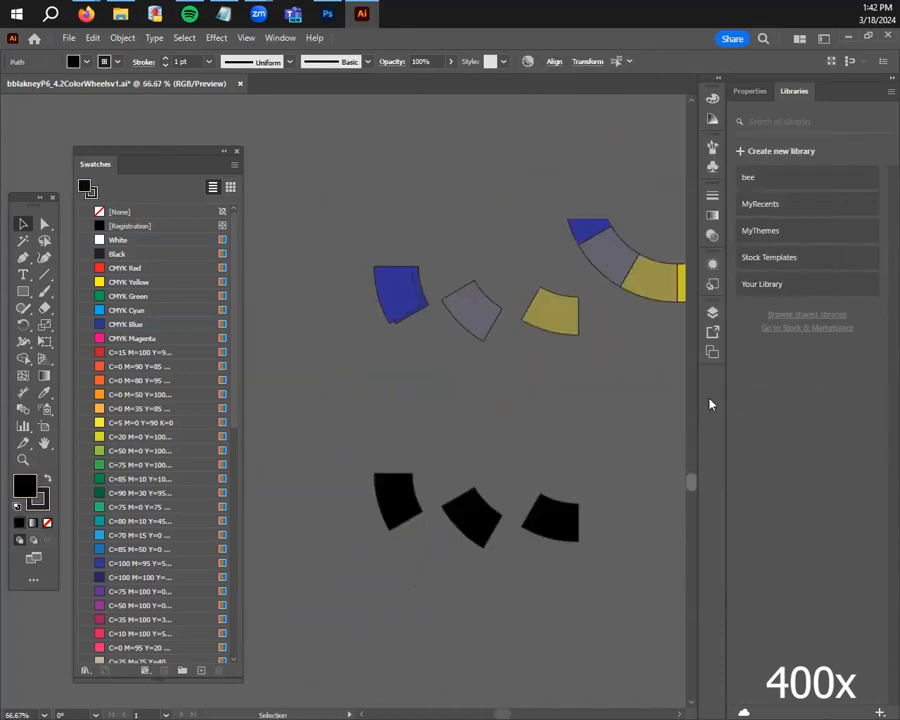
pyautogui.click(640, 420)
pyautogui.click(392, 376)
pyautogui.press('Delete')
# Blend the copied green segment with its black copy using 3 specified steps
pyautogui.click(556, 392)
pyautogui.keyDown('shift'); pyautogui.click(555, 596); pyautogui.keyUp('shift')
pyautogui.click(122, 38)
pyautogui.click(369, 465)
pyautogui.click(122, 38)
pyautogui.moveTo(153, 466)
pyautogui.click(348, 500)
pyautogui.click(269, 346)
pyautogui.click(255, 374)
pyautogui.write('3')
pyautogui.click(241, 410)
# Blend the copied blue-green segment with its black copy using 3 specified steps
pyautogui.click(472, 388)
pyautogui.keyDown('shift'); pyautogui.click(472, 593); pyautogui.keyUp('shift')
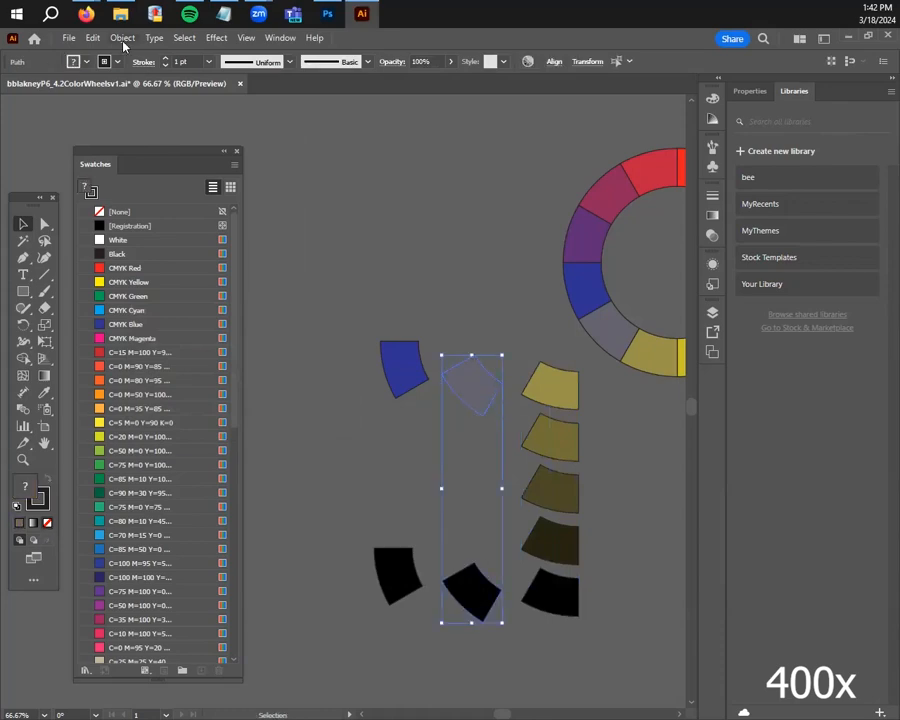
pyautogui.click(122, 38)
pyautogui.click(365, 465)
pyautogui.click(122, 38)
pyautogui.click(350, 500)
pyautogui.click(245, 344)
pyautogui.click(240, 374)
pyautogui.write('3')
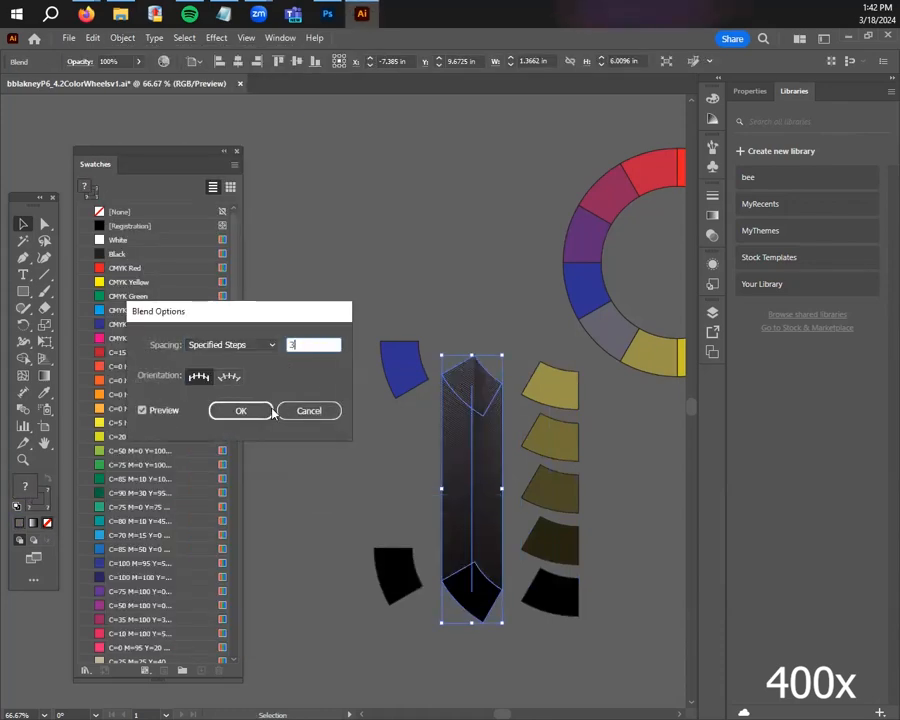
pyautogui.click(241, 410)
# Blend the copied blue segment with its black copy using 3 specified steps
pyautogui.click(404, 370)
pyautogui.keyDown('shift'); pyautogui.click(398, 576); pyautogui.keyUp('shift')
pyautogui.click(122, 38)
pyautogui.click(347, 466)
pyautogui.click(352, 501)
pyautogui.click(245, 344)
pyautogui.click(253, 374)
pyautogui.write('3')
pyautogui.click(241, 410)
pyautogui.click(335, 450)
# Move the green, blue-green and blue blends up beside the small shade wheel
pyautogui.click(554, 556)
pyautogui.keyDown('shift'); pyautogui.click(474, 594); pyautogui.keyUp('shift')
pyautogui.moveTo(378, 433); pyautogui.dragTo(400, 236)
pyautogui.hotkey('ctrl', '=')
pyautogui.hotkey('ctrl', '=')
pyautogui.moveTo(470, 289); pyautogui.dragTo(504, 600)
pyautogui.moveTo(450, 520); pyautogui.dragTo(553, 498)
# Fill the green, blue-green and blue wedges of the small wheel with shades sampled from the blends, and delete the blends
pyautogui.click(660, 336)
pyautogui.press('i')
pyautogui.click(562, 278)
pyautogui.press('v')
pyautogui.click(640, 325)
pyautogui.press('i')
pyautogui.click(430, 275)
pyautogui.press('v')
pyautogui.click(634, 309)
pyautogui.click(326, 246)
pyautogui.moveTo(629, 134); pyautogui.dragTo(317, 390)
pyautogui.press('Delete')
# Copy the violet, red-violet and red segments of the large ring into a row beside the ring
pyautogui.hotkey('ctrl', '-')
pyautogui.moveTo(500, 620); pyautogui.dragTo(446, 189)
pyautogui.moveTo(458, 436); pyautogui.dragTo(398, 342)
pyautogui.moveTo(462, 394); pyautogui.dragTo(430, 302)
pyautogui.moveTo(518, 364); pyautogui.dragTo(504, 270)
pyautogui.moveTo(410, 308); pyautogui.dragTo(531, 229)
pyautogui.click(477, 240)
pyautogui.moveTo(436, 232); pyautogui.dragTo(435, 275)
pyautogui.moveTo(491, 219); pyautogui.dragTo(502, 289)
pyautogui.moveTo(435, 275); pyautogui.dragTo(442, 287)
# Duplicate the row of violet, red-violet and red segments below and fill the copies with black
pyautogui.moveTo(340, 212); pyautogui.dragTo(440, 532)
pyautogui.doubleClick(25, 486)
pyautogui.click(806, 203)
# Blend the copied violet segment with its black copy using 3 specified steps
pyautogui.click(382, 280)
pyautogui.keyDown('shift'); pyautogui.click(382, 528); pyautogui.keyUp('shift')
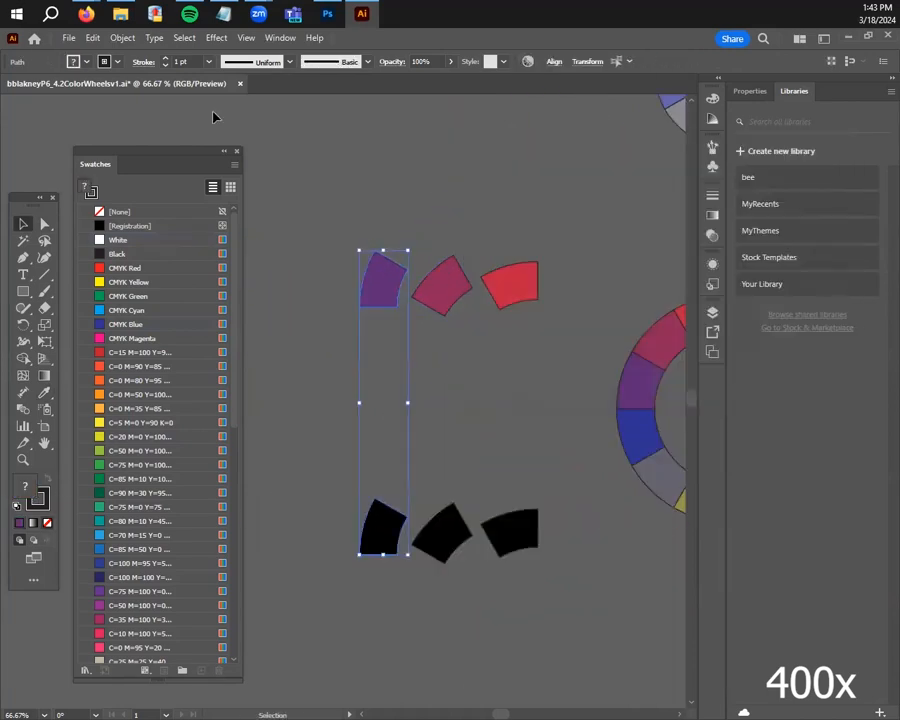
pyautogui.click(122, 38)
pyautogui.click(325, 464)
pyautogui.click(122, 38)
pyautogui.click(340, 502)
pyautogui.click(231, 345)
pyautogui.click(229, 376)
pyautogui.doubleClick(295, 344)
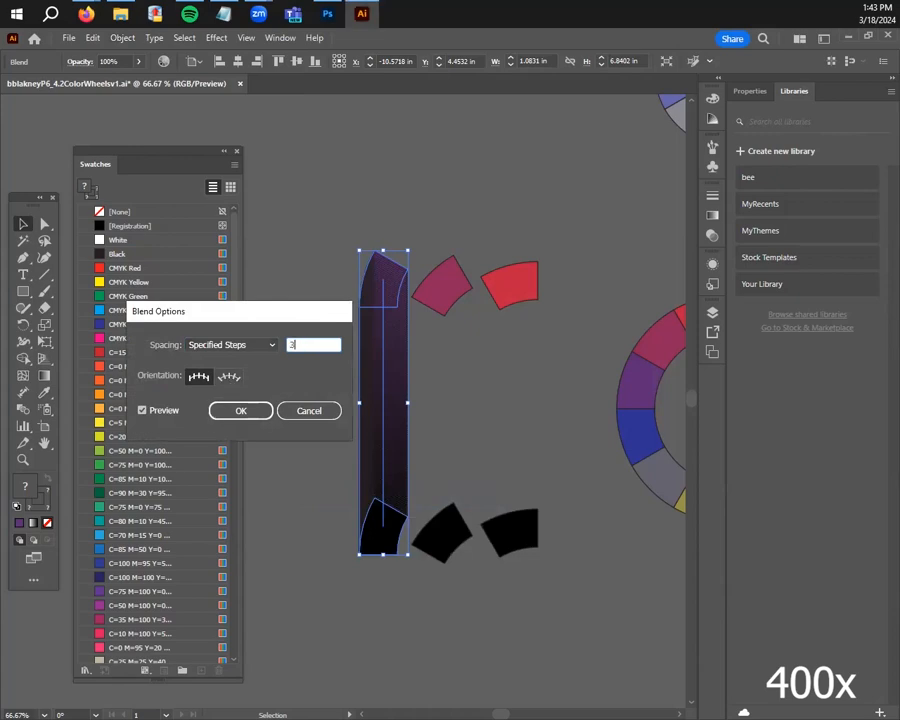
pyautogui.write('3')
pyautogui.click(240, 411)
# Blend the copied red-violet segment with its black copy using 3 specified steps
pyautogui.click(442, 285)
pyautogui.keyDown('shift'); pyautogui.click(440, 532); pyautogui.keyUp('shift')
pyautogui.click(122, 38)
pyautogui.click(325, 464)
pyautogui.click(122, 38)
pyautogui.click(340, 502)
pyautogui.click(231, 345)
pyautogui.click(229, 376)
pyautogui.click(240, 411)
# Blend the copied red segment with its black copy using 3 specified steps
pyautogui.click(509, 284)
pyautogui.keyDown('shift'); pyautogui.click(510, 532); pyautogui.keyUp('shift')
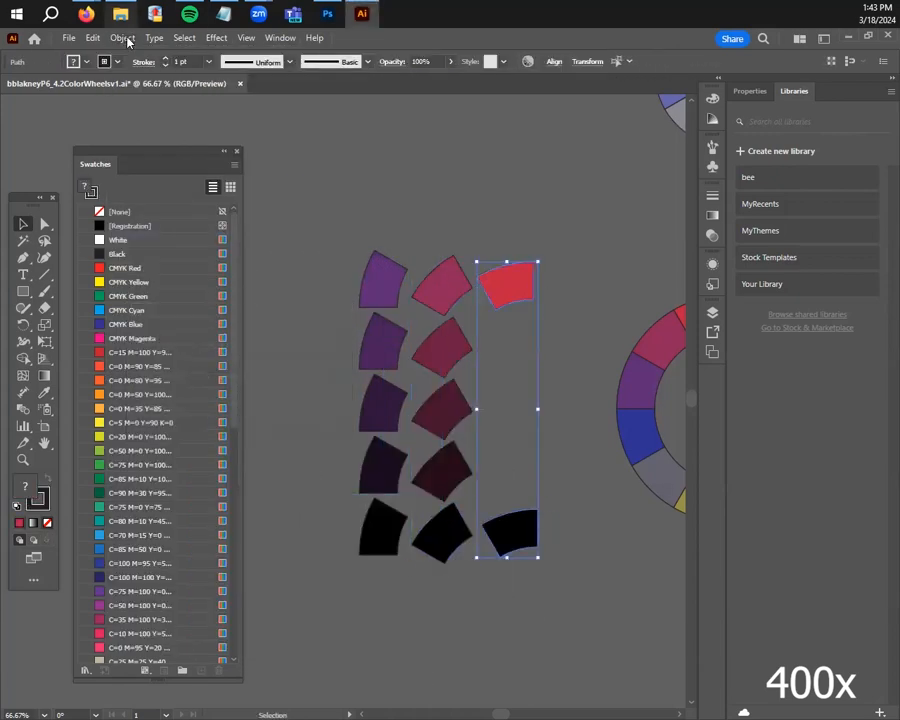
pyautogui.click(122, 38)
pyautogui.click(325, 464)
pyautogui.click(122, 38)
pyautogui.moveTo(220, 465)
pyautogui.click(360, 503)
pyautogui.click(231, 345)
pyautogui.click(229, 376)
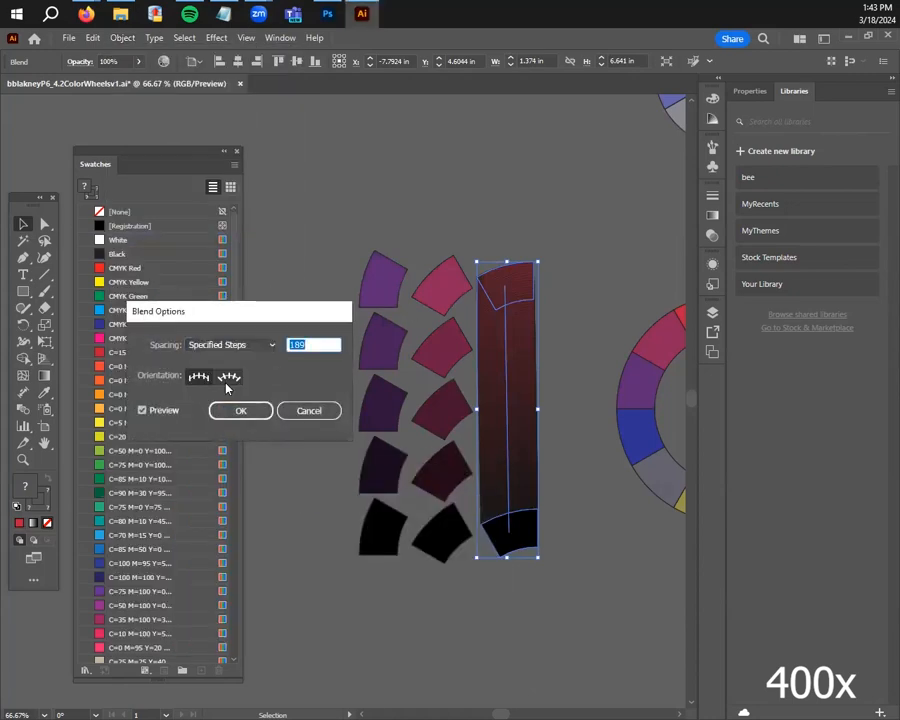
pyautogui.write('3')
pyautogui.click(240, 411)
# Move the violet, red-violet and red blends up beside the small shade wheel
pyautogui.scroll(-2, 586, 625)
pyautogui.moveTo(586, 625); pyautogui.dragTo(456, 424)
pyautogui.moveTo(546, 583); pyautogui.dragTo(521, 252)
pyautogui.moveTo(376, 541); pyautogui.dragTo(526, 539)
pyautogui.moveTo(486, 522); pyautogui.dragTo(290, 400)
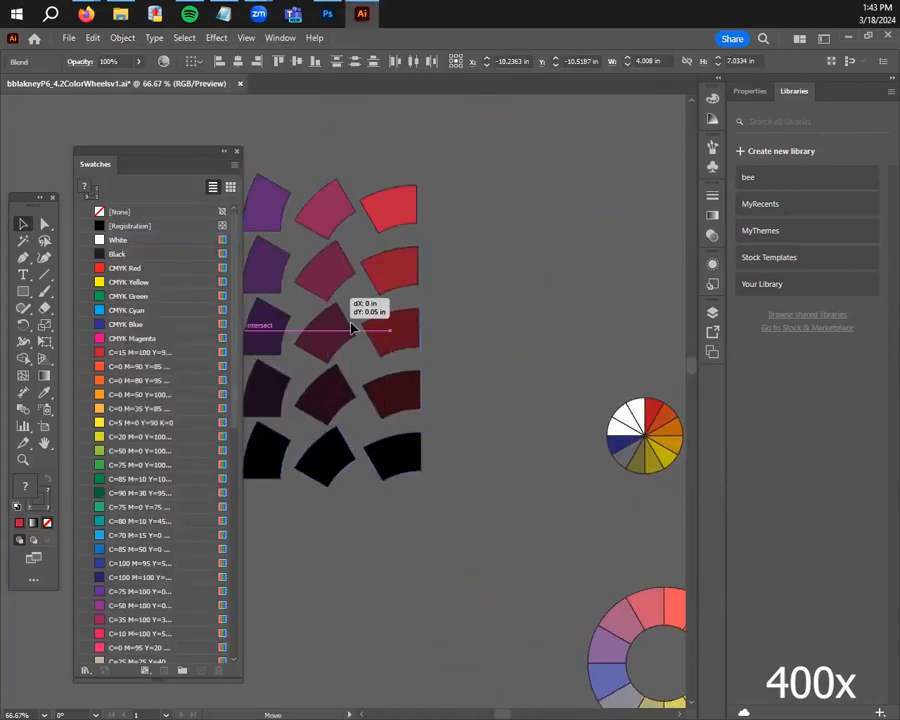
pyautogui.moveTo(353, 327); pyautogui.dragTo(499, 437)
pyautogui.click(632, 542)
pyautogui.hotkey('alt', 'space')
pyautogui.press('Escape')
# Fill the white wedge above the blue one in the small wheel with the red blend's second shade
pyautogui.scroll(1, 640, 548)
pyautogui.click(607, 367)
pyautogui.press('i')
pyautogui.click(492, 292)
pyautogui.press('v')
pyautogui.scroll(-2, 602, 489)
pyautogui.moveTo(543, 645); pyautogui.dragTo(446, 514)
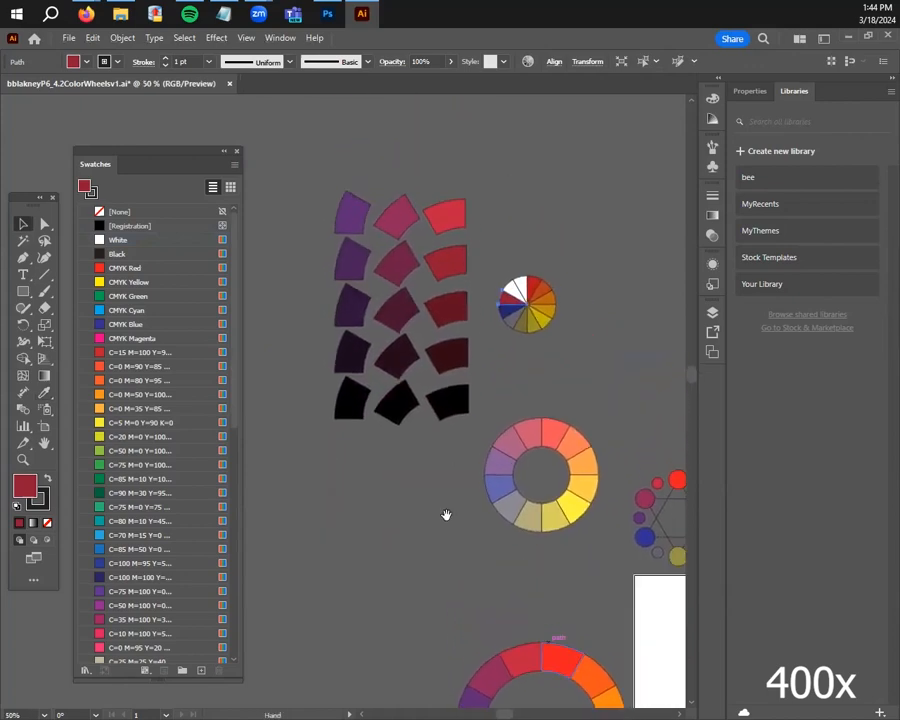
# Fill the small wheel's violet, red-violet and red wedges with the second shade sampled from each matching blend
pyautogui.scroll(2, 413, 297)
pyautogui.press('i')
pyautogui.click(309, 215)
pyautogui.press('v')
pyautogui.click(612, 282)
pyautogui.press('i')
pyautogui.click(386, 222)
pyautogui.press('v')
pyautogui.click(632, 279)
pyautogui.press('i')
pyautogui.click(495, 226)
pyautogui.press('v')
pyautogui.click(598, 202)
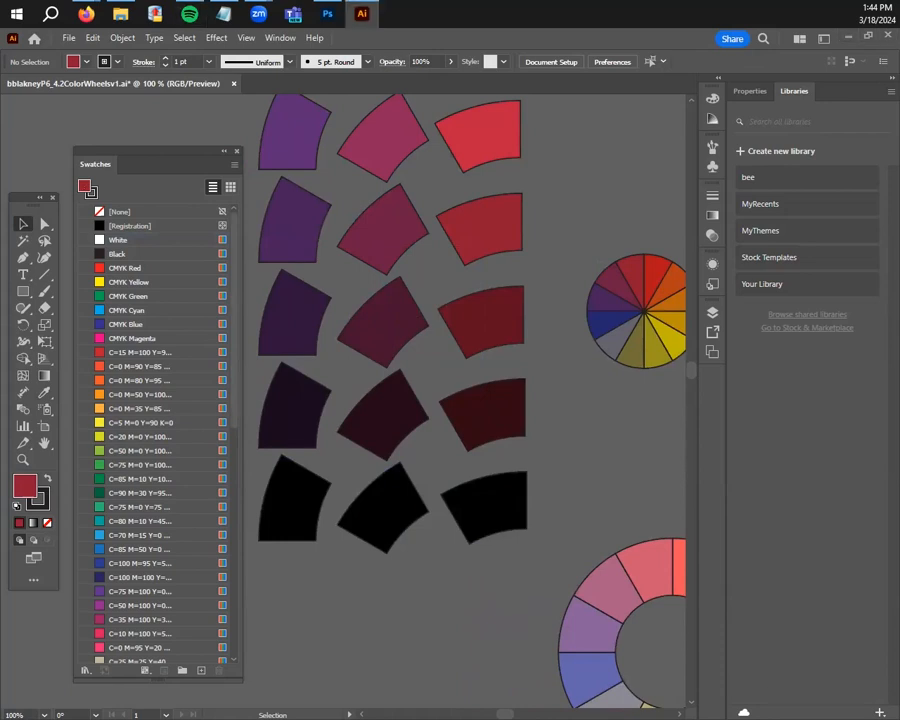
# Delete the violet, red-violet and red blends beside the small shade wheel
pyautogui.scroll(-1, 458, 607)
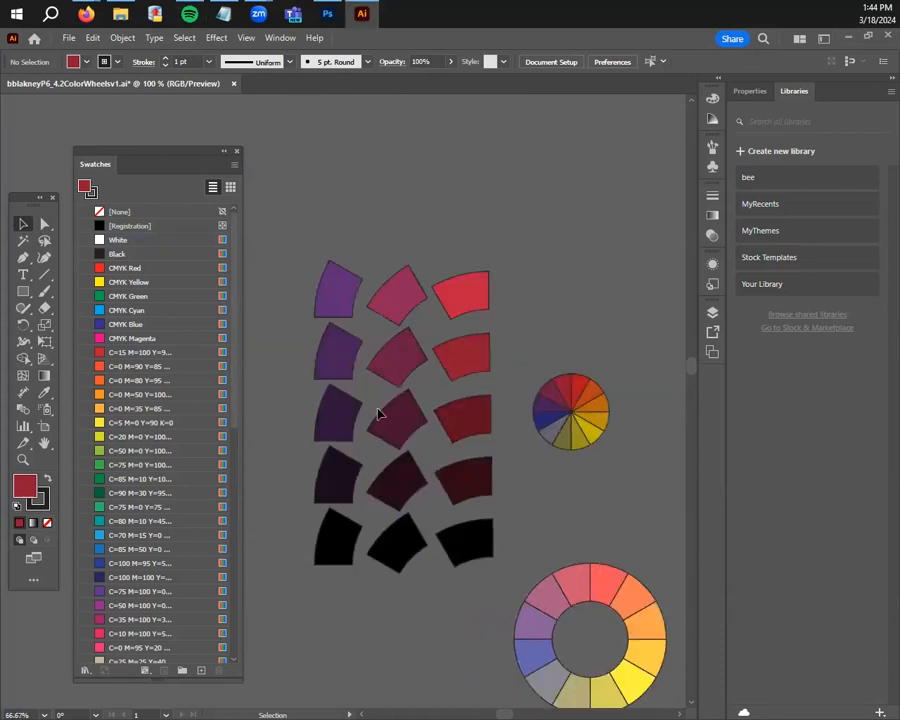
pyautogui.click(415, 430)
pyautogui.press('Delete')
pyautogui.scroll(-1, 432, 467)
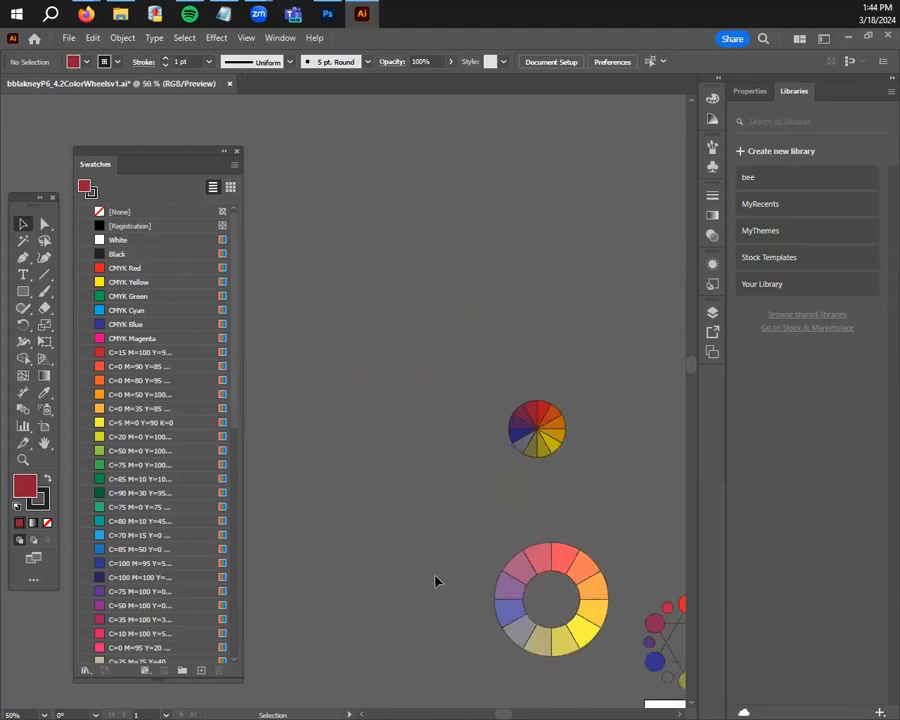
# Move the tint ring down so it sits directly beside the large color ring
pyautogui.moveTo(440, 574); pyautogui.dragTo(360, 330)
pyautogui.click(511, 399)
pyautogui.moveTo(511, 399); pyautogui.dragTo(360, 652)
pyautogui.click(448, 497)
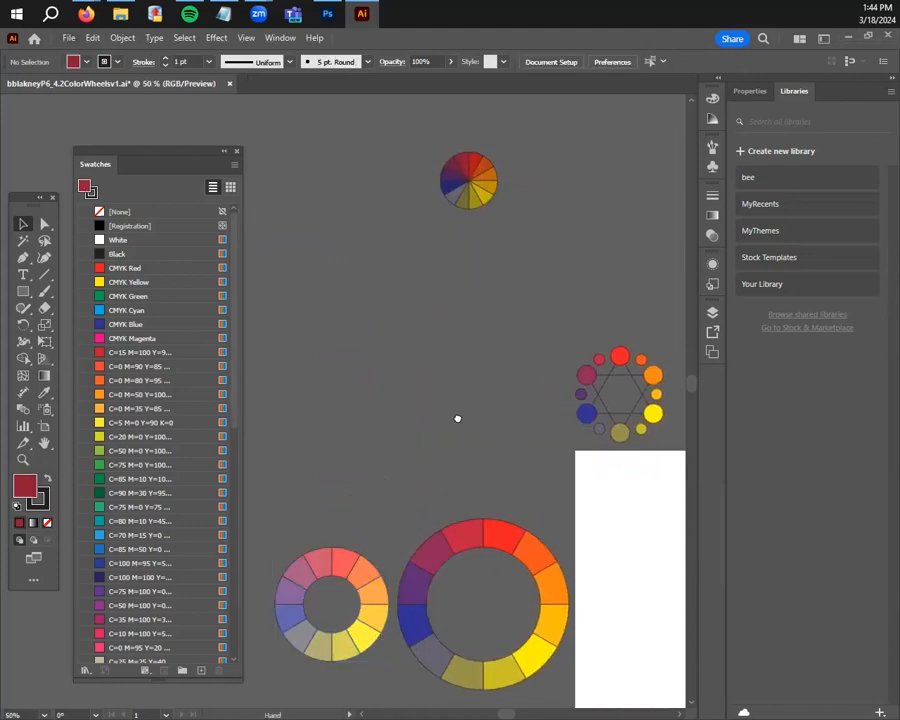
# Move the small shade wheel down into line beside the tint ring
pyautogui.moveTo(458, 417); pyautogui.dragTo(514, 404)
pyautogui.moveTo(463, 88); pyautogui.dragTo(7, 81)
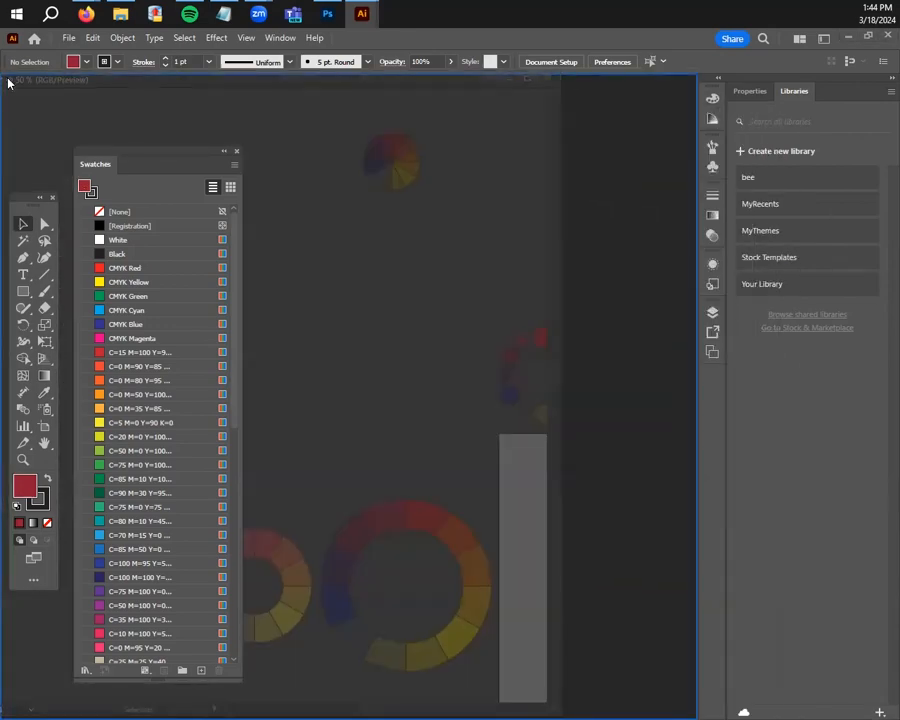
pyautogui.click(517, 169)
pyautogui.moveTo(517, 169); pyautogui.dragTo(286, 594)
pyautogui.click(326, 549)
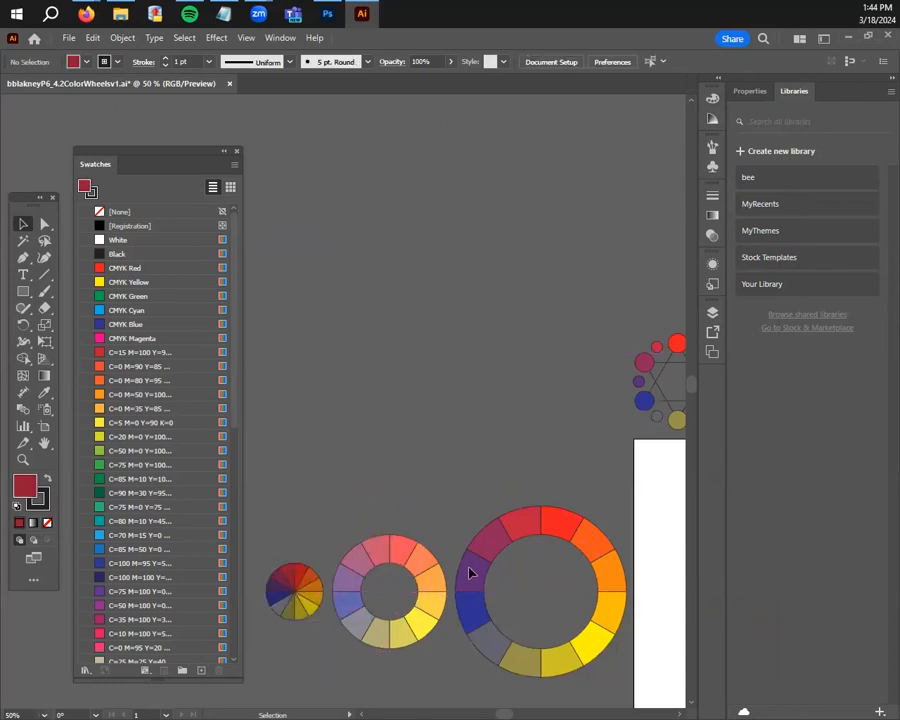
# Close the Swatches panel to clear the view of the three wheels
pyautogui.scroll(-1, 410, 662)
pyautogui.scroll(2, 410, 662)
pyautogui.moveTo(410, 663); pyautogui.dragTo(410, 446)
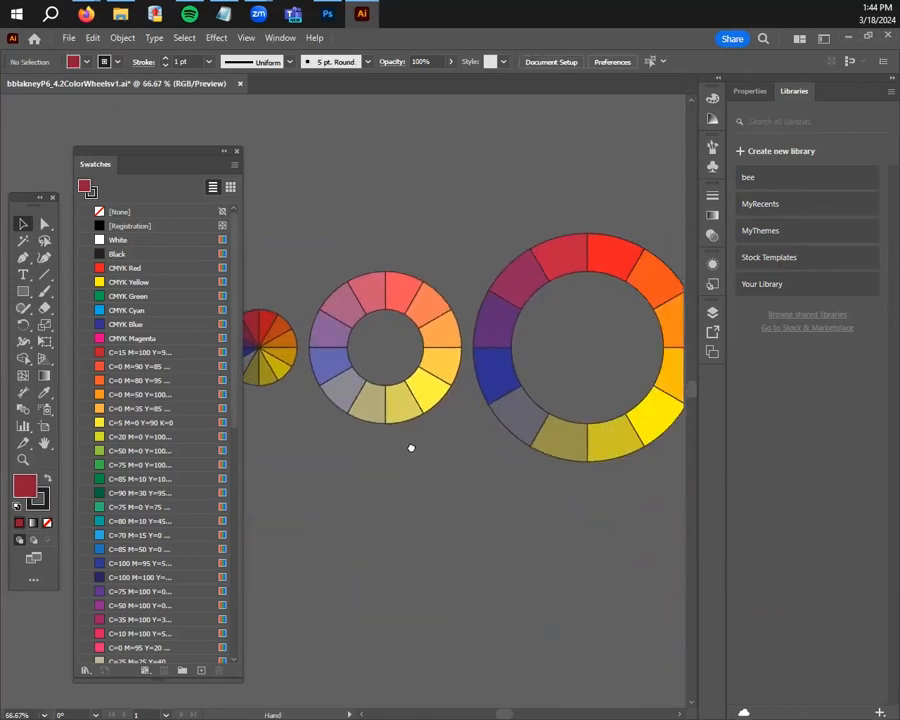
pyautogui.click(236, 152)
# Examine the wedge colors of the small shade wheel against the tint ring and the large ring
pyautogui.scroll(1, 552, 558)
pyautogui.scroll(-1, 514, 554)
pyautogui.moveTo(517, 557); pyautogui.dragTo(404, 585)
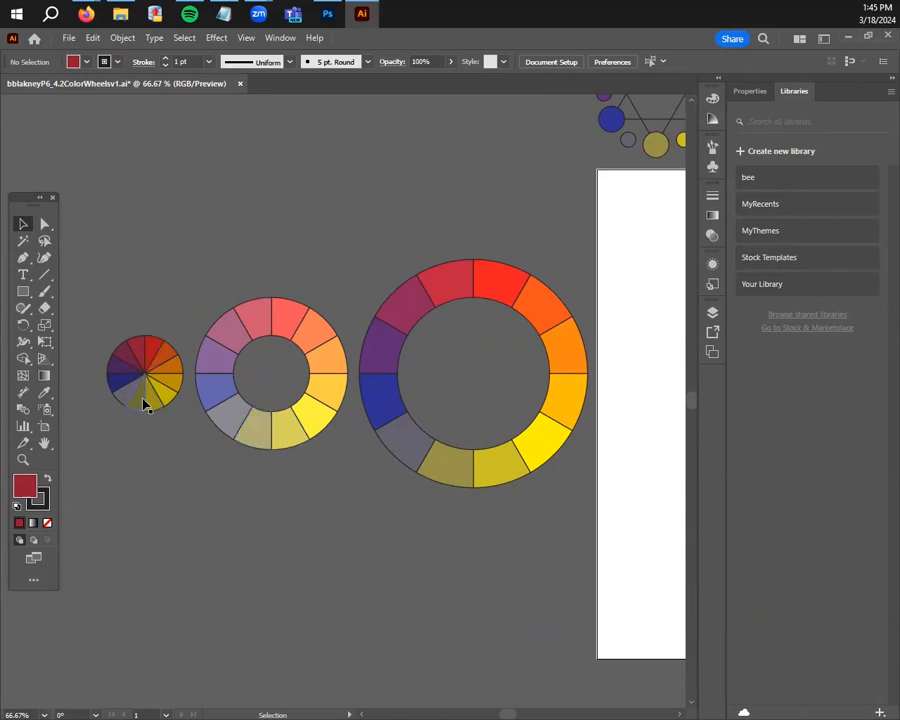
pyautogui.scroll(2, 142, 403)
pyautogui.scroll(1, 155, 435)
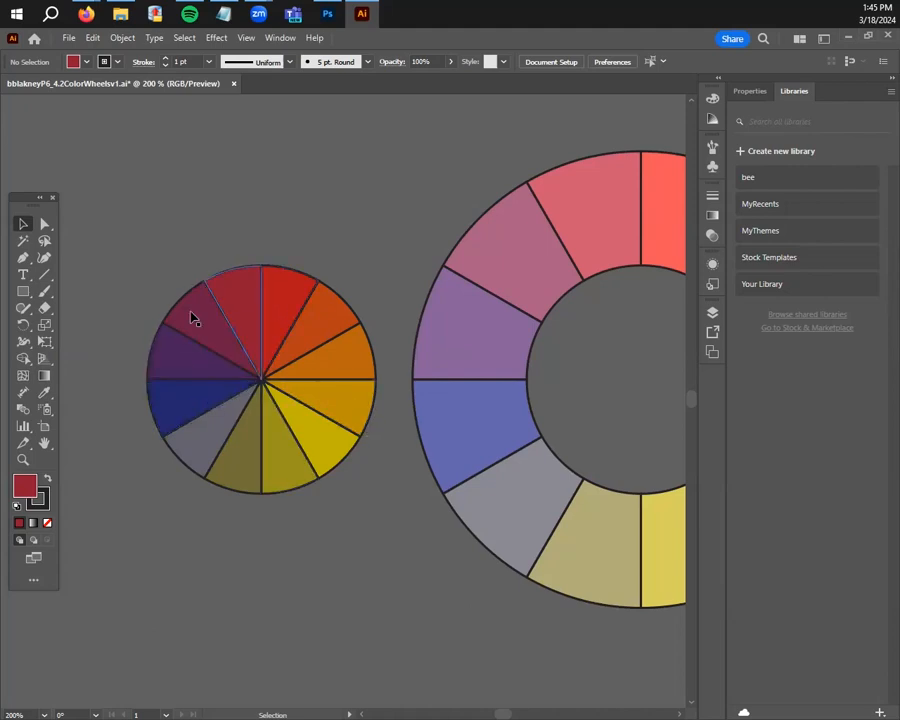
pyautogui.scroll(-2, 335, 496)
pyautogui.moveTo(363, 565); pyautogui.dragTo(202, 404)
pyautogui.scroll(-1, 430, 499)
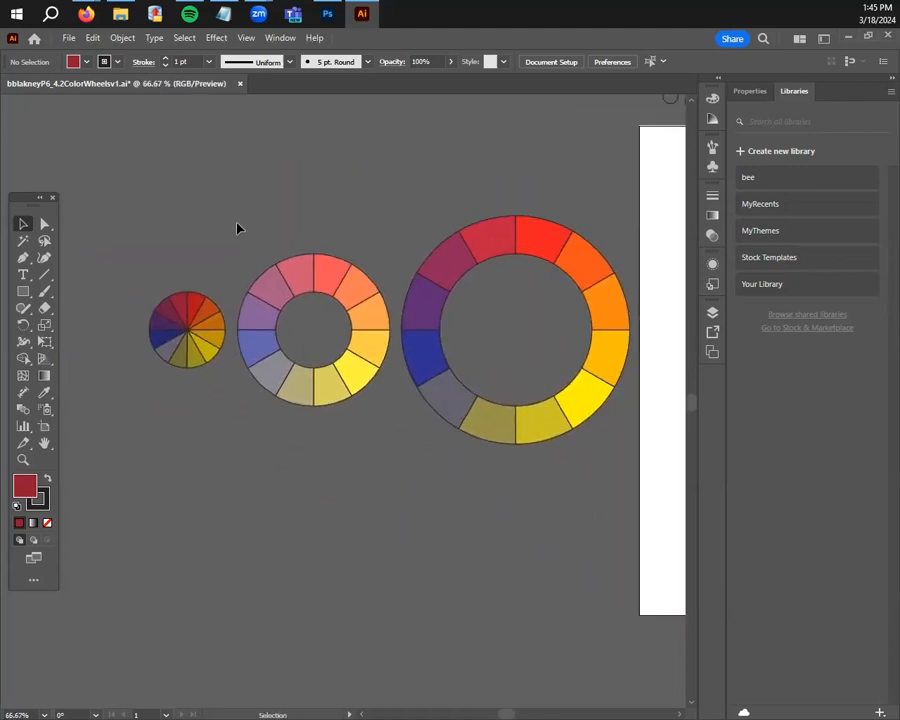
# Move the tint ring into the center of the large color ring so their segments line up
pyautogui.click(270, 326)
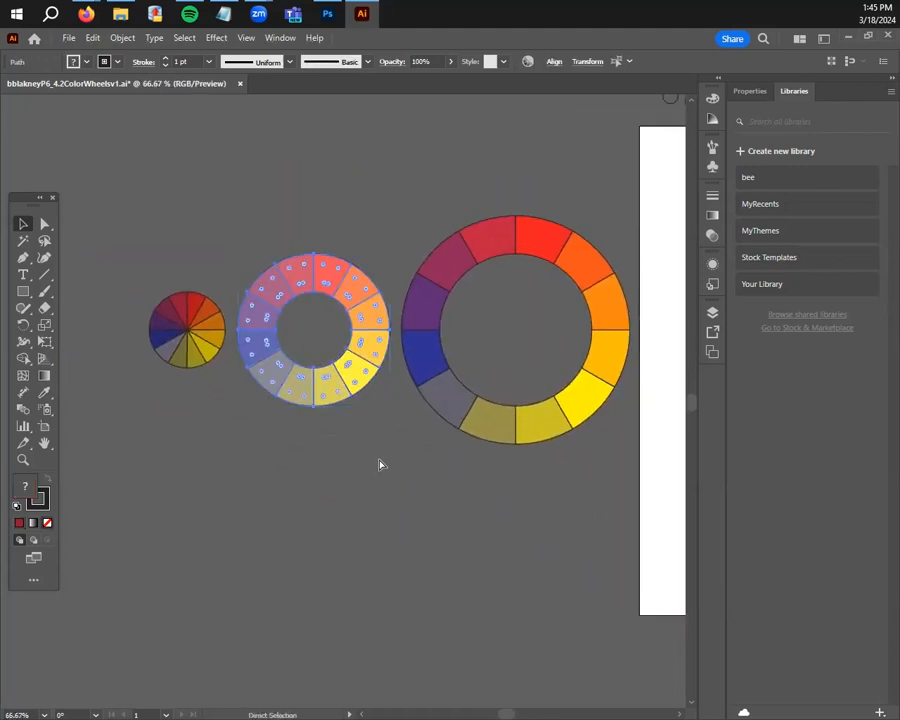
pyautogui.moveTo(366, 354); pyautogui.dragTo(567, 345)
pyautogui.click(354, 462)
# Move the small shade wheel into the center of the tint ring so its wedges line up with the surrounding segments
pyautogui.click(205, 360)
pyautogui.press('a')
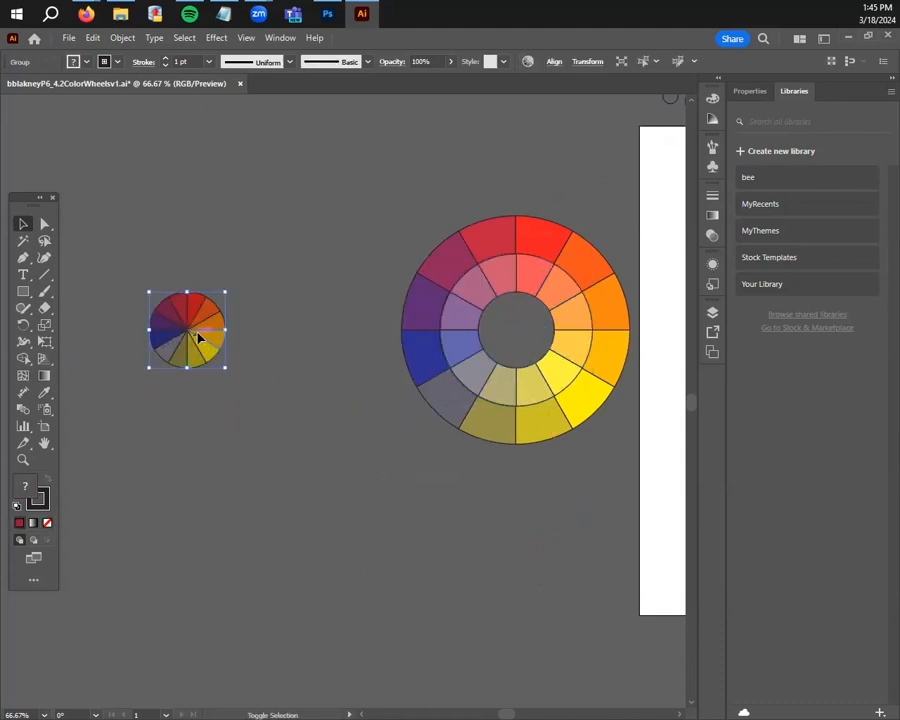
pyautogui.keyDown('shift'); pyautogui.click(199, 338); pyautogui.keyUp('shift')
pyautogui.click(195, 331)
pyautogui.keyDown('shift'); pyautogui.click(195, 331); pyautogui.keyUp('shift')
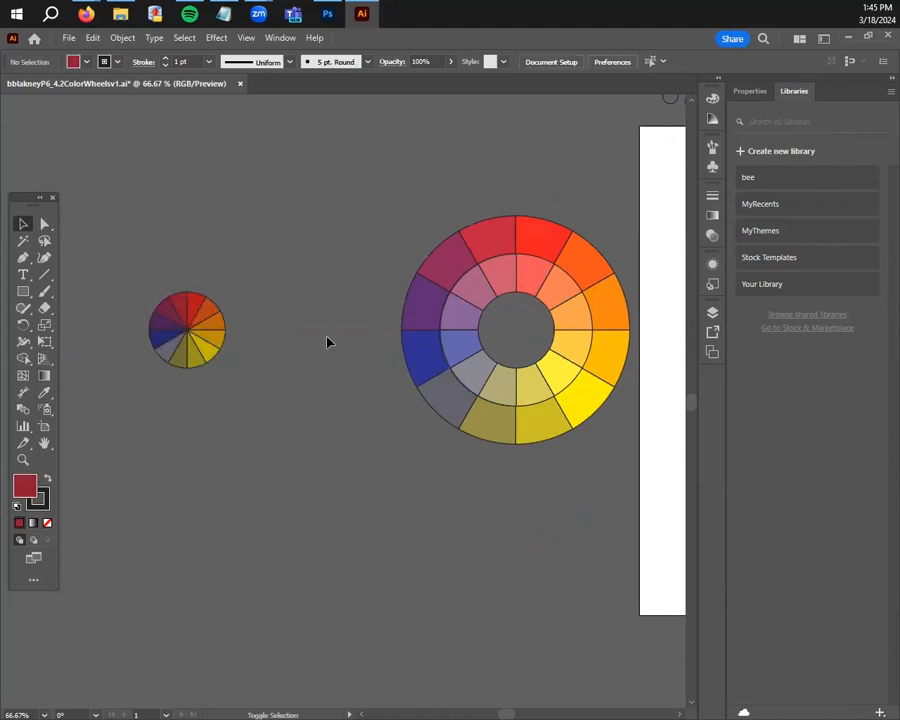
pyautogui.click(207, 342)
pyautogui.doubleClick(207, 342)
pyautogui.doubleClick(257, 395)
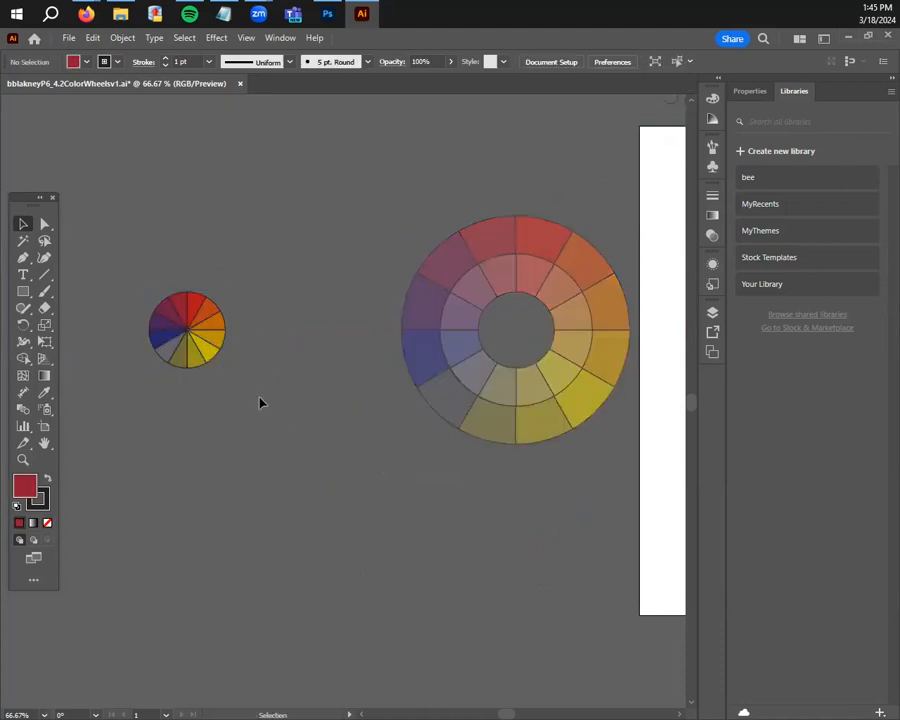
pyautogui.moveTo(183, 342); pyautogui.dragTo(524, 372)
pyautogui.click(576, 622)
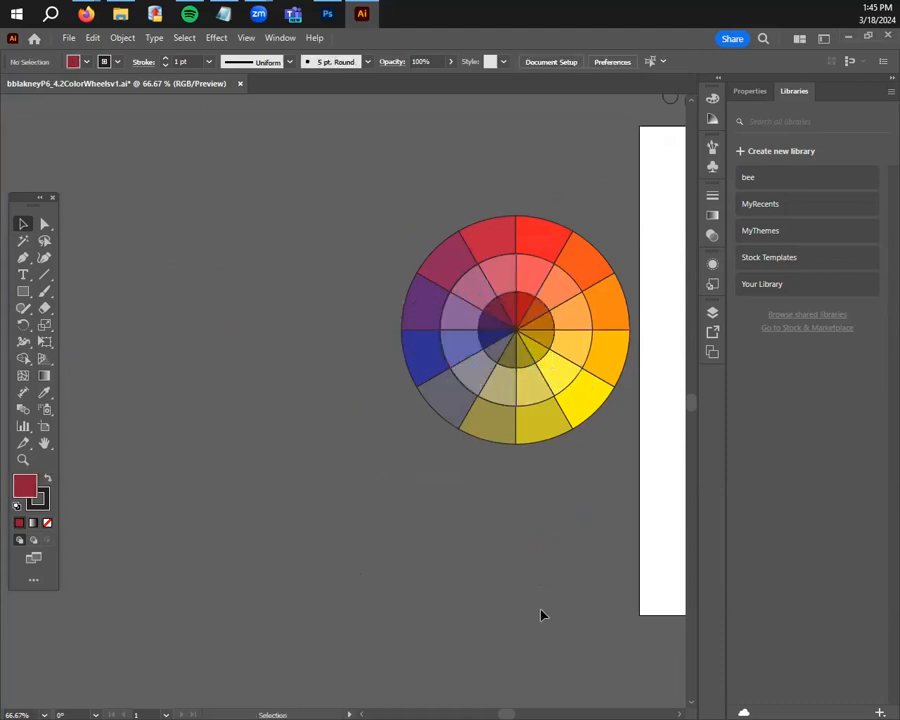
# Move the complete nested color wheel beside the circle-and-triangle color wheel near the artboard's upper edge
pyautogui.scroll(-1, 531, 533)
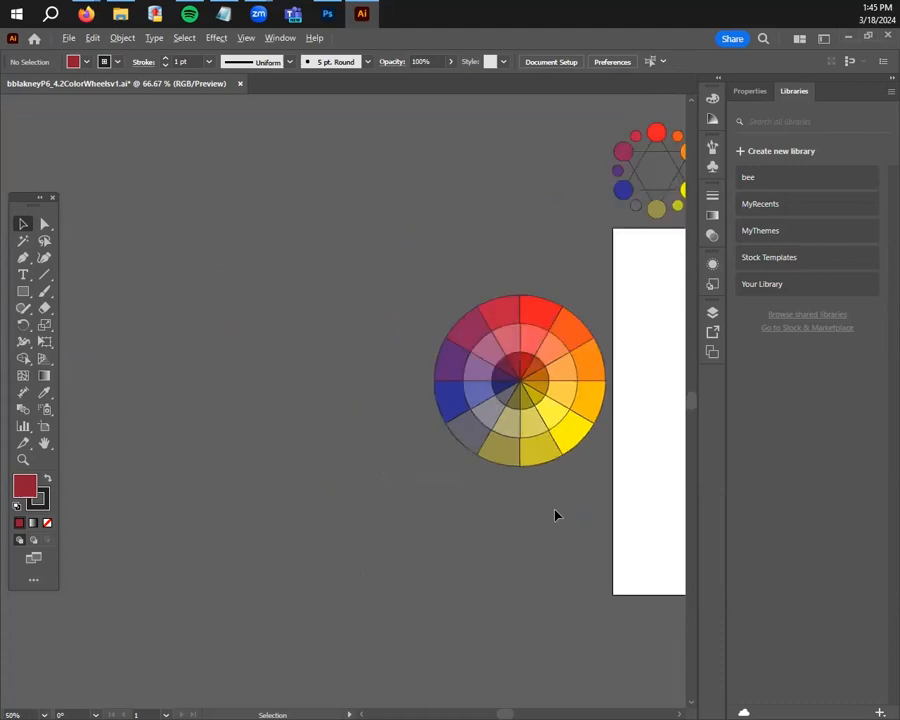
pyautogui.moveTo(578, 504); pyautogui.dragTo(474, 512)
pyautogui.moveTo(316, 298); pyautogui.dragTo(506, 490)
pyautogui.moveTo(433, 420); pyautogui.dragTo(684, 200)
pyautogui.moveTo(609, 402); pyautogui.dragTo(335, 508)
pyautogui.moveTo(439, 301); pyautogui.dragTo(474, 315)
pyautogui.moveTo(524, 204); pyautogui.dragTo(493, 237)
pyautogui.click(553, 267)
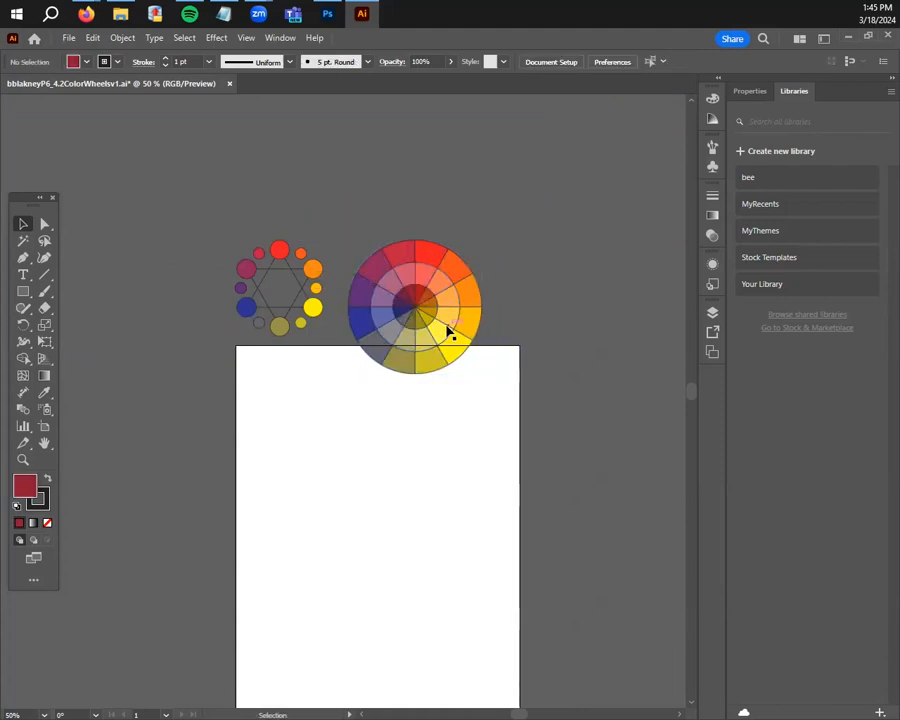
# Group the large hue ring, tint ring and shade wheel into one object
pyautogui.click(448, 312)
pyautogui.moveTo(363, 227); pyautogui.dragTo(498, 432)
pyautogui.press('a')
pyautogui.hotkey('ctrl', 'g')
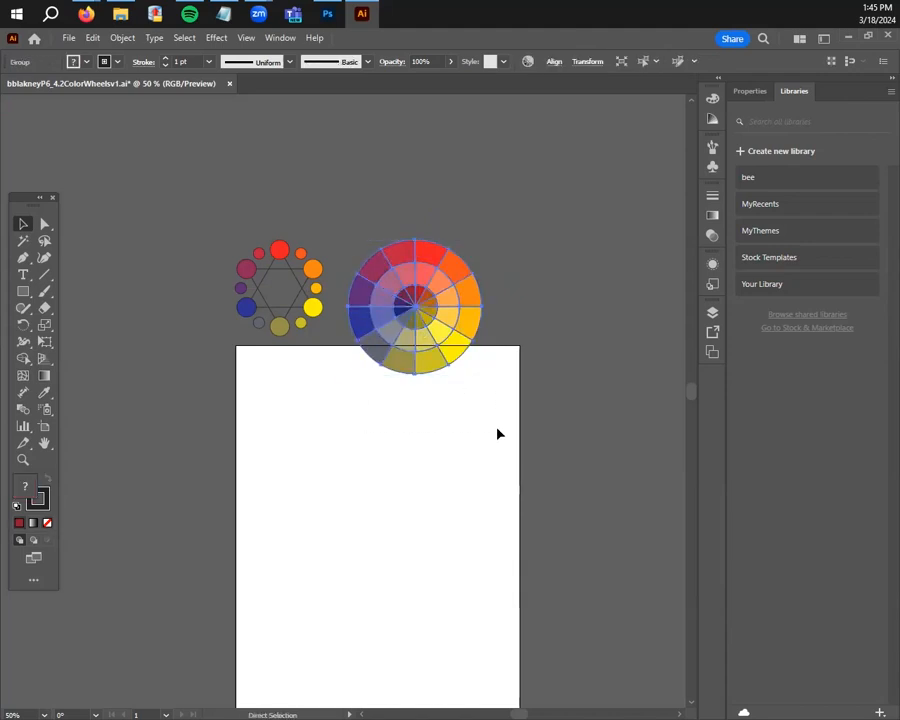
pyautogui.click(472, 399)
# Move the grouped color wheel up so it sits just above the artboard, clear of its upper edge
pyautogui.scroll(1, 433, 385)
pyautogui.moveTo(434, 406); pyautogui.dragTo(455, 429)
pyautogui.moveTo(417, 317); pyautogui.dragTo(412, 286)
pyautogui.click(449, 395)
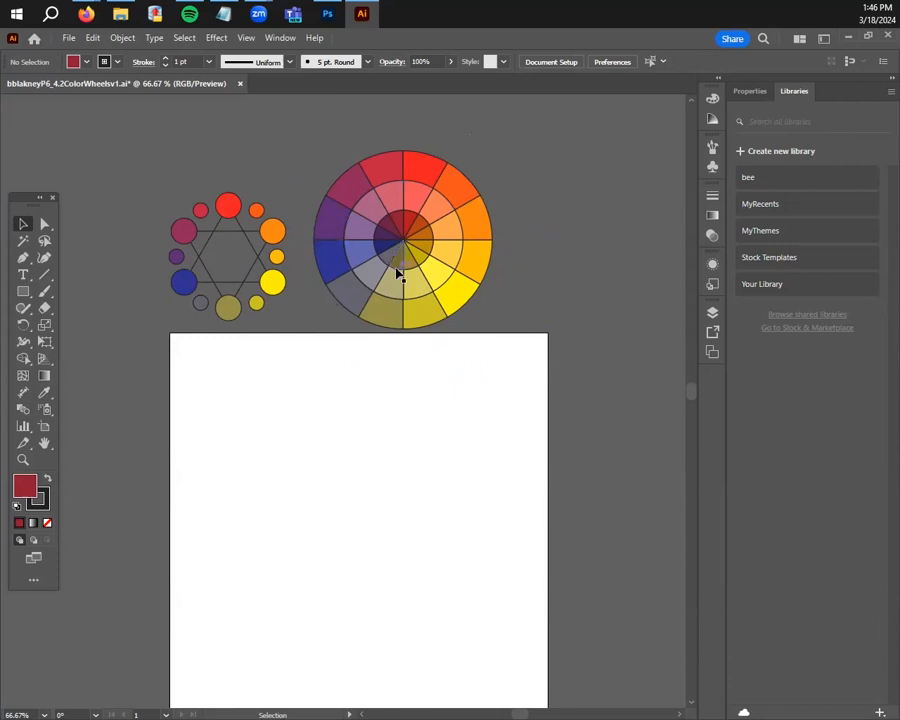
# Move the circle-and-triangle wheel and the nested color wheel together onto the upper part of the artboard
pyautogui.scroll(-2, 412, 390)
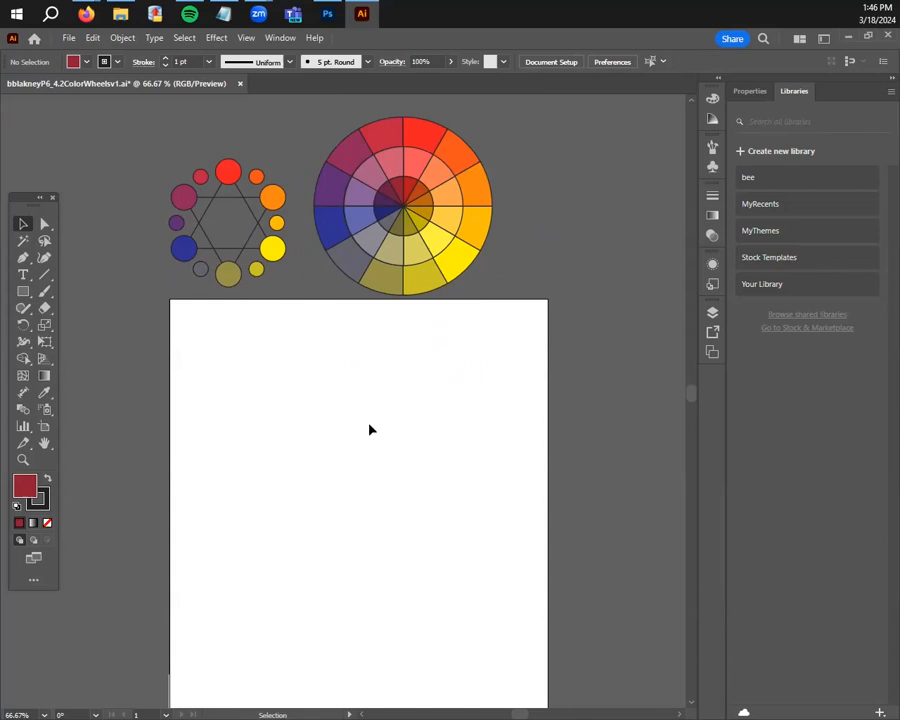
pyautogui.scroll(5, 370, 430)
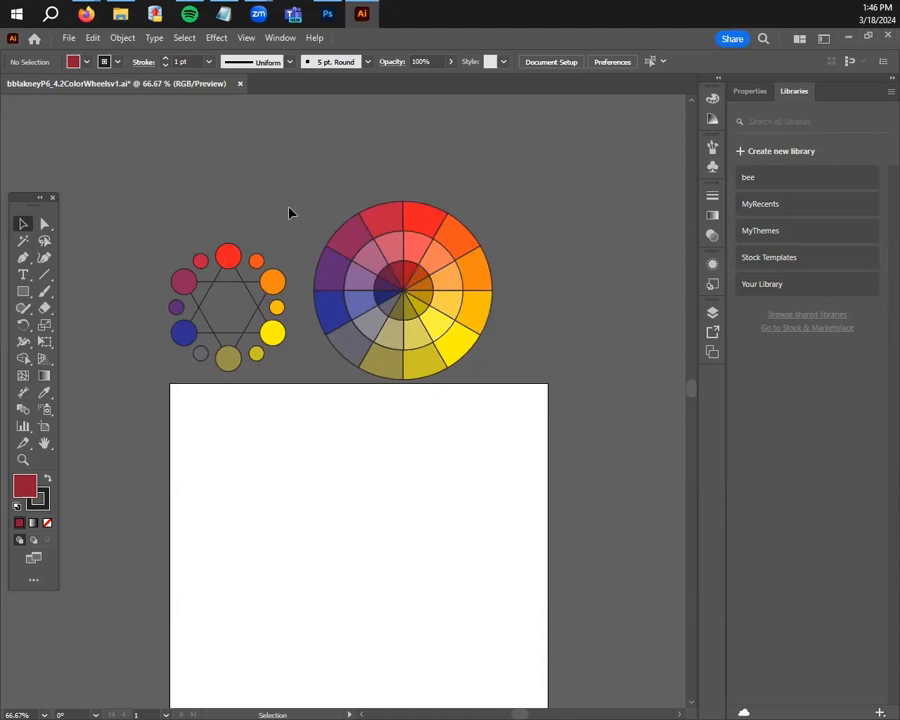
pyautogui.moveTo(143, 204); pyautogui.dragTo(515, 410)
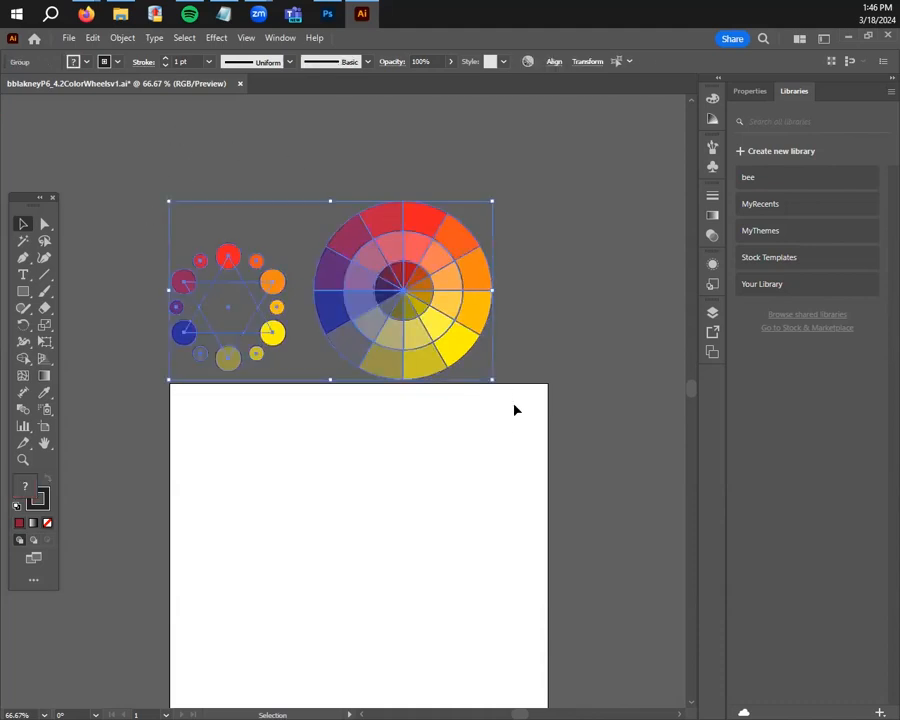
pyautogui.moveTo(420, 268); pyautogui.dragTo(458, 466)
pyautogui.click(635, 403)
pyautogui.scroll(-5, 635, 410)
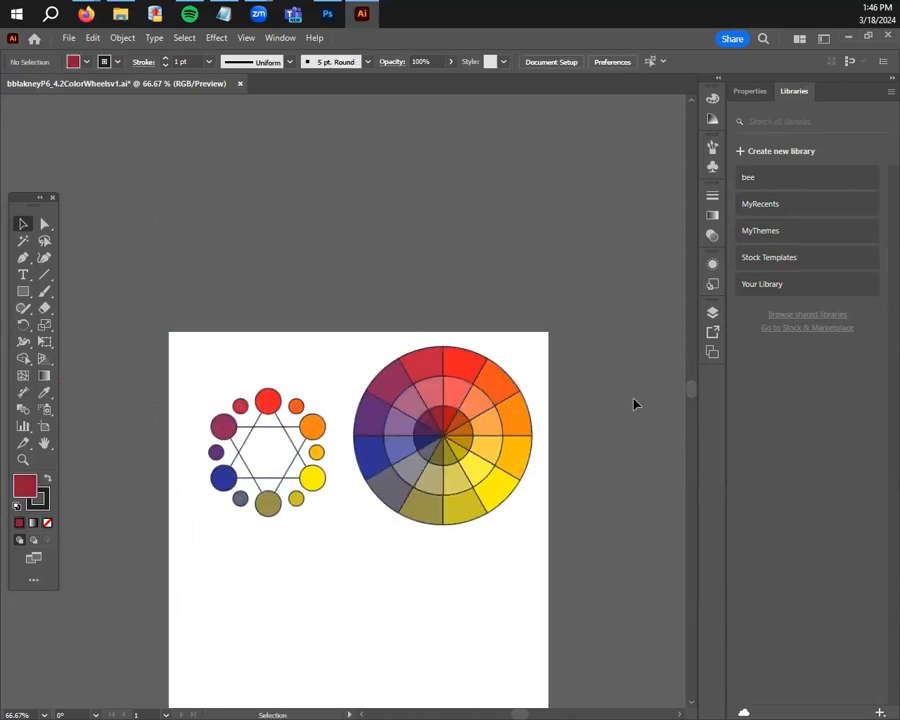
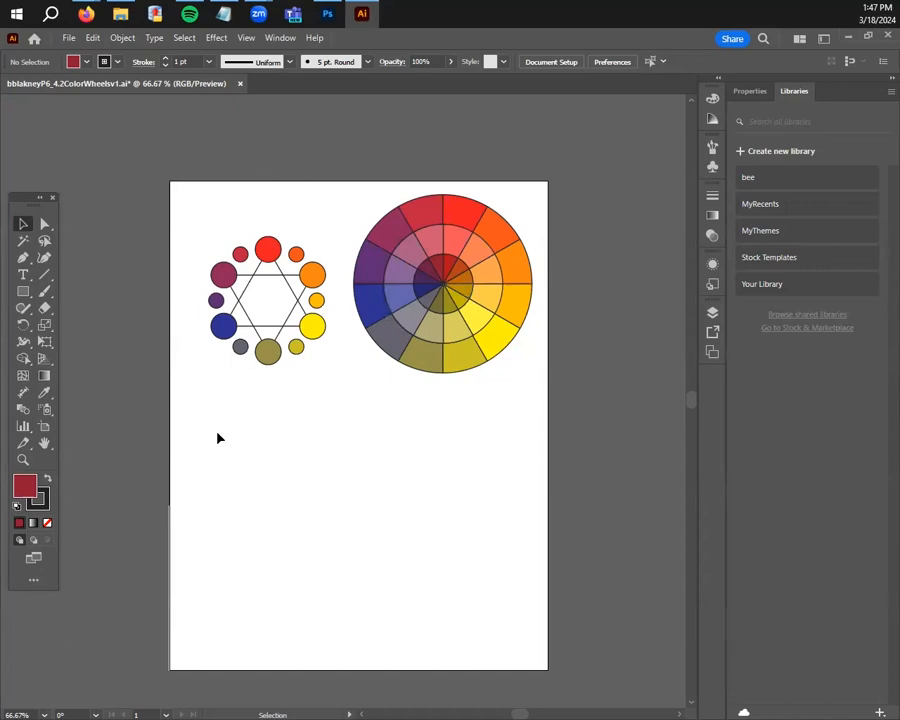
pyautogui.scroll(-1, 460, 376)
pyautogui.scroll(-1, 460, 376)
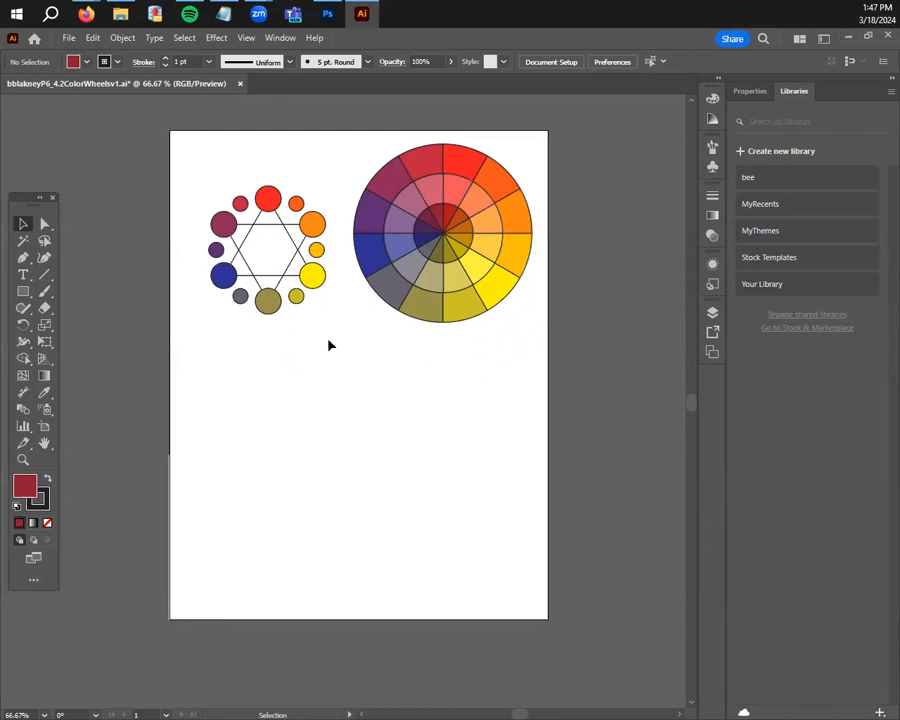
pyautogui.scroll(1, 292, 460)
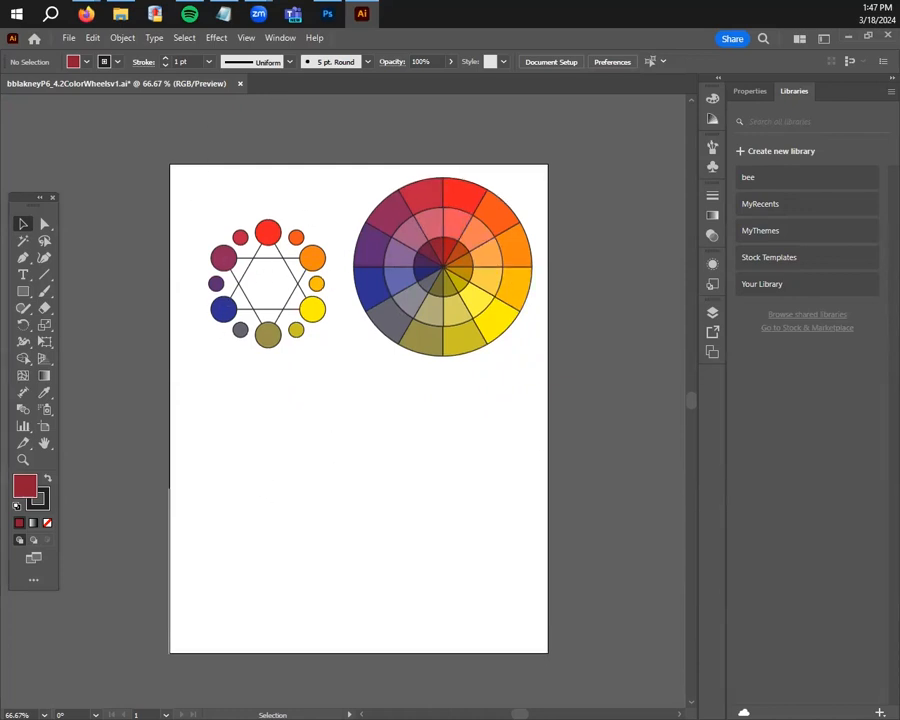